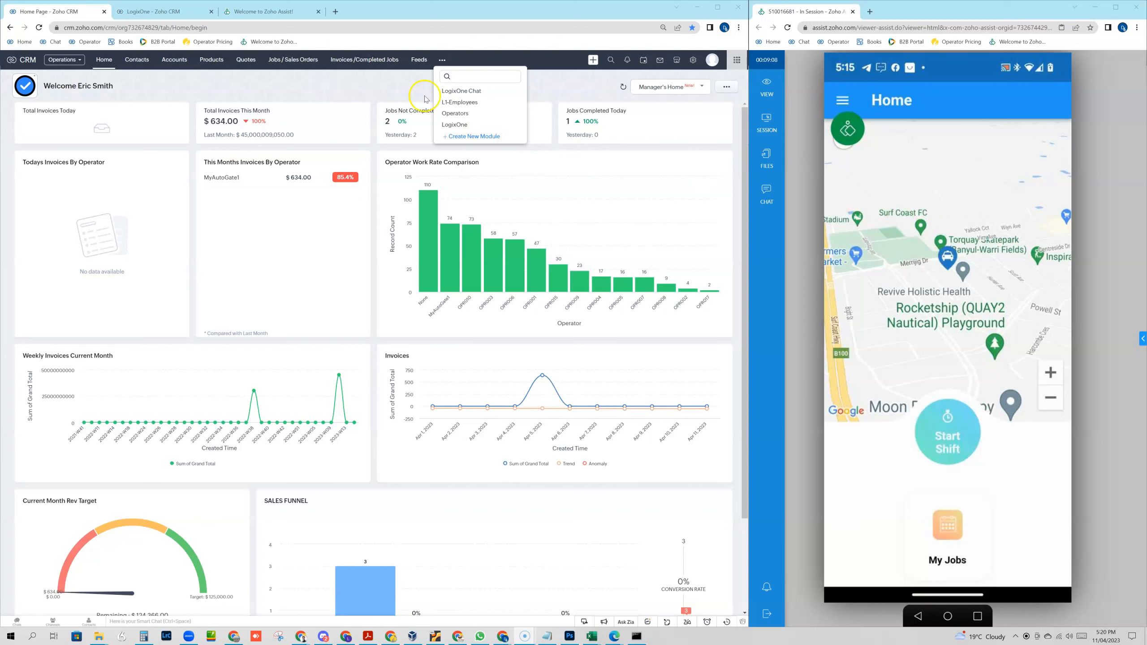
Step: Go to the Operators module from the other-modules menu to list its 19 operator records
{"action": "left_click", "coordinate": [406, 86]}
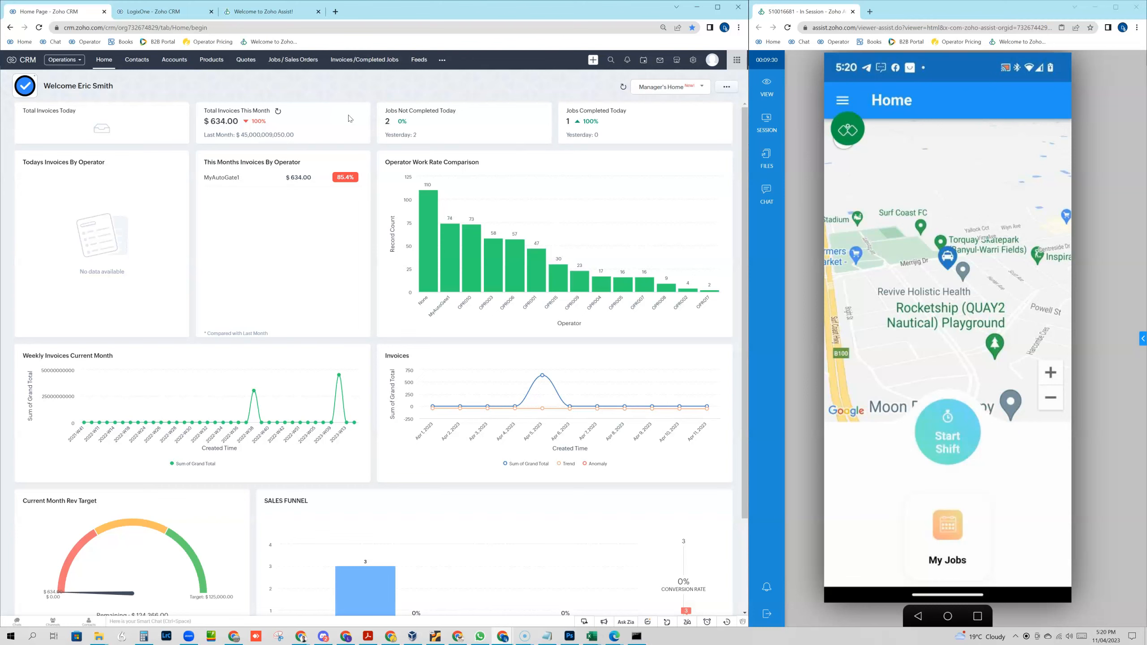
{"action": "left_click", "coordinate": [442, 61]}
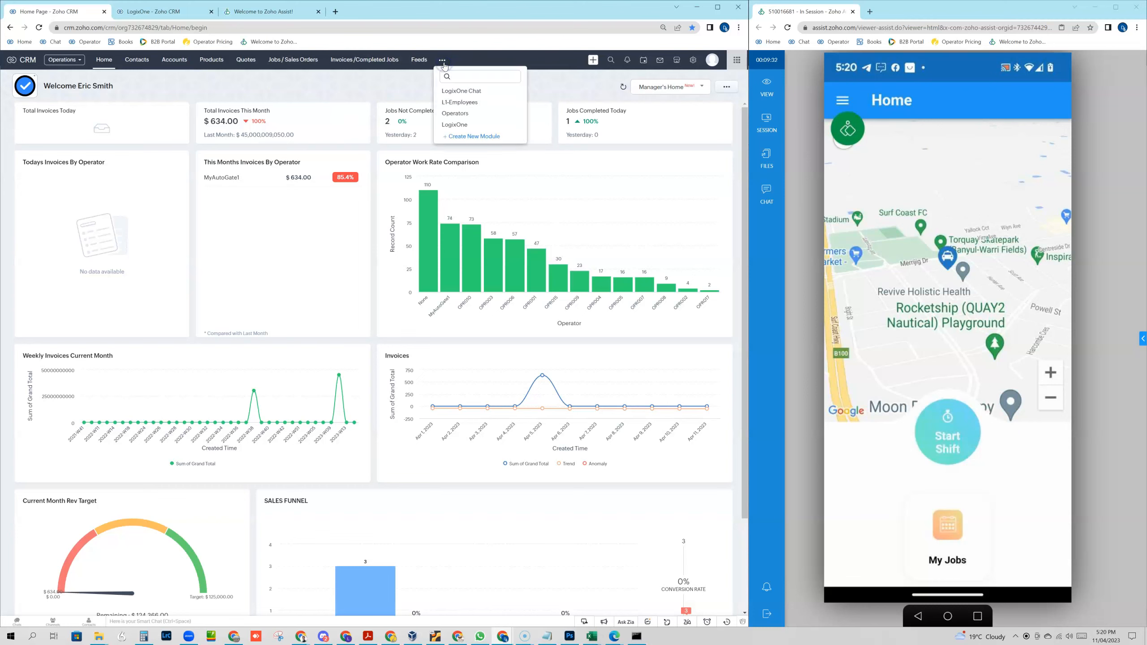
{"action": "left_click", "coordinate": [467, 119]}
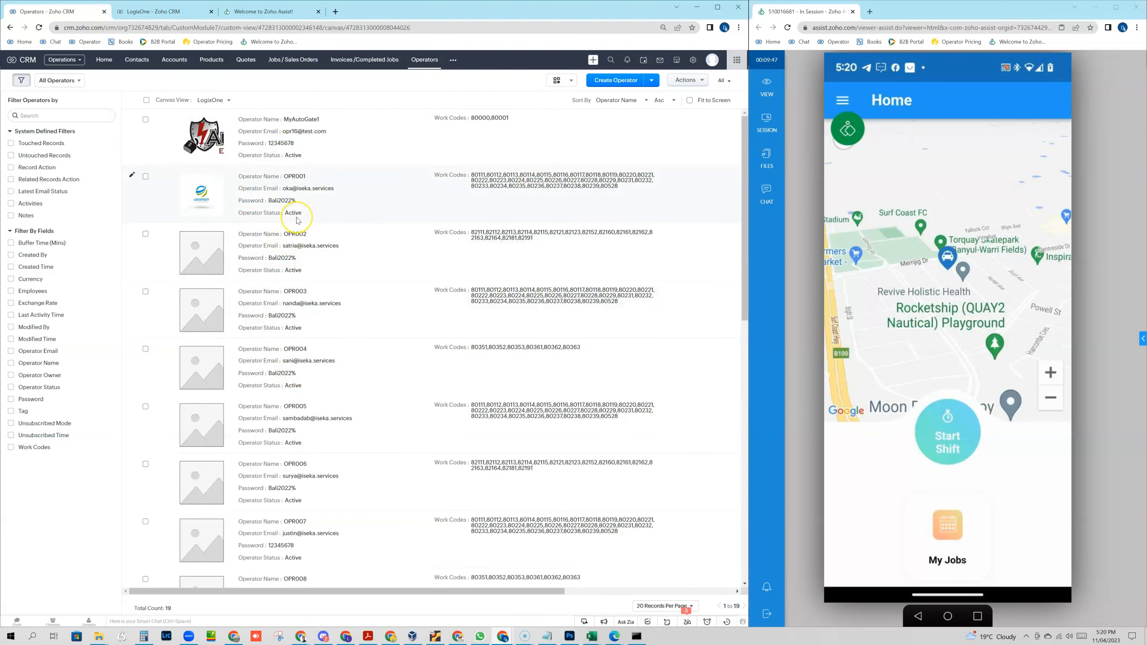
Step: Show the LogixOne operator planner on the map, then open the Jobs / Sales Orders list
{"action": "left_click", "coordinate": [455, 61]}
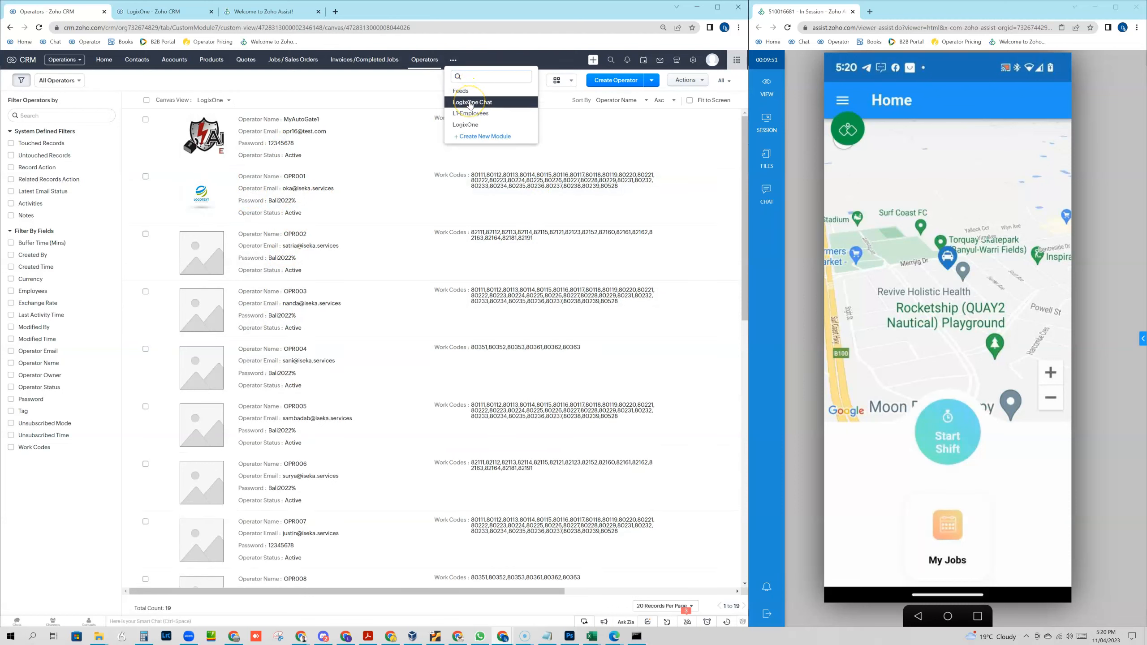
{"action": "left_click", "coordinate": [469, 129]}
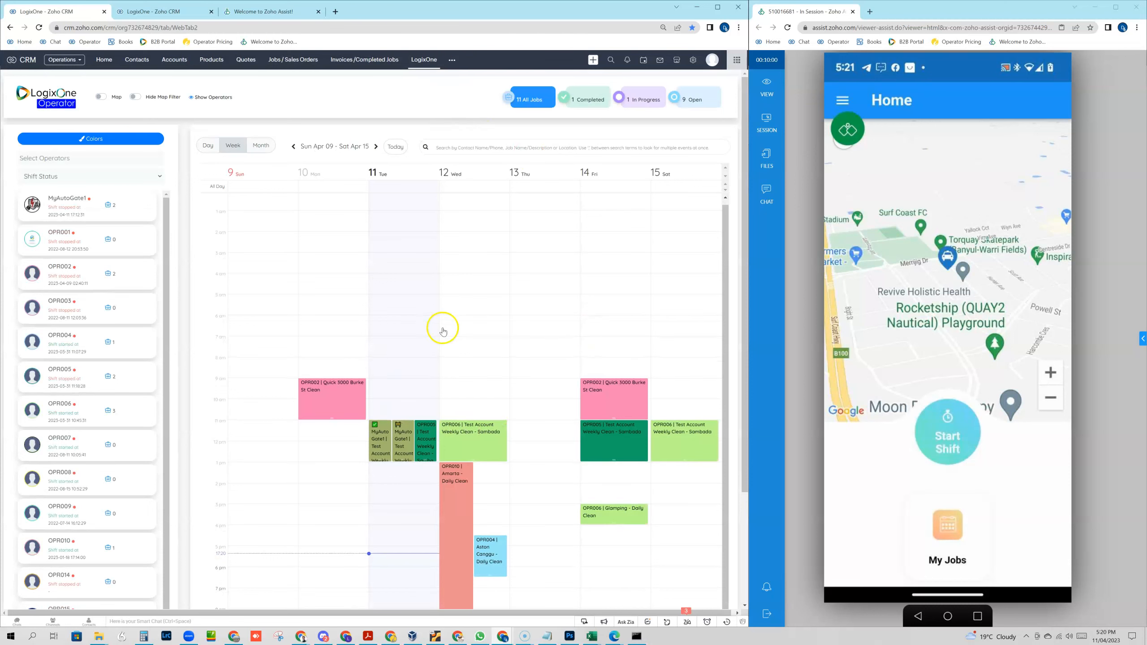
{"action": "left_click", "coordinate": [102, 95]}
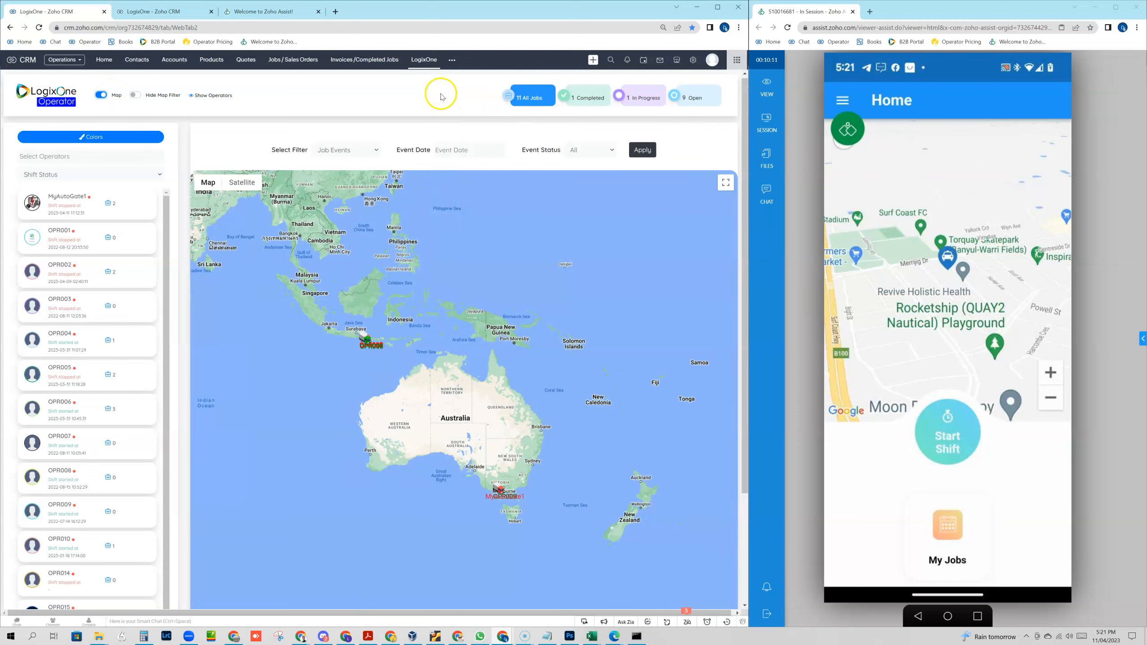
{"action": "left_click", "coordinate": [273, 63]}
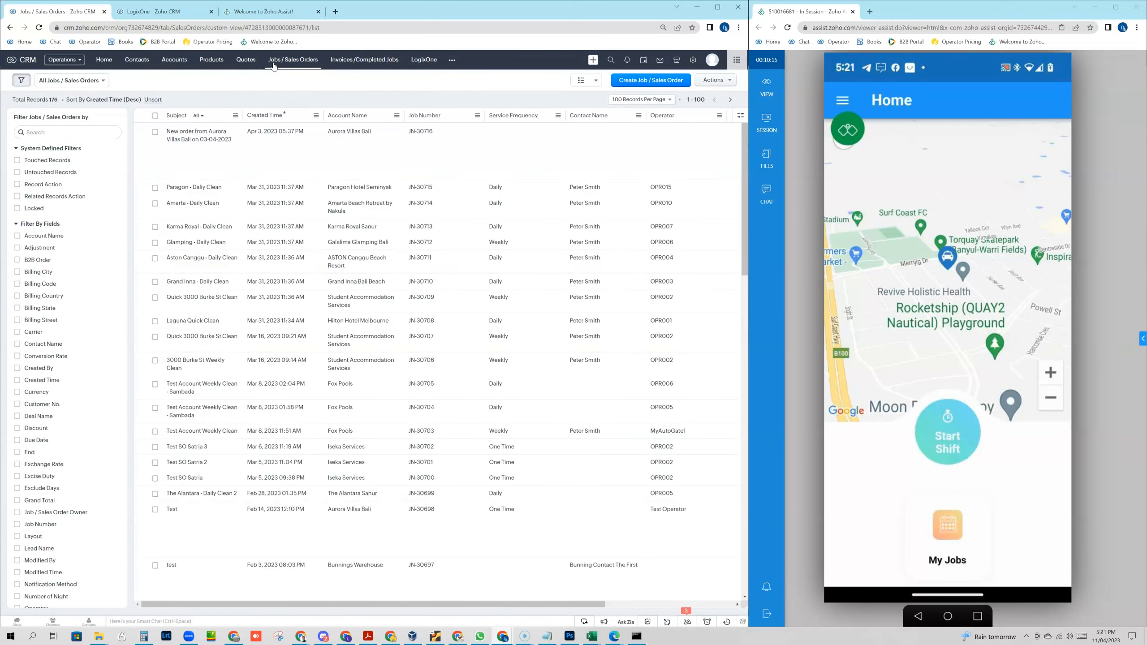
Step: Look through the Aurora Villas Bali sales order details, then open the Invoices / Completed Jobs list
{"action": "left_click", "coordinate": [193, 132]}
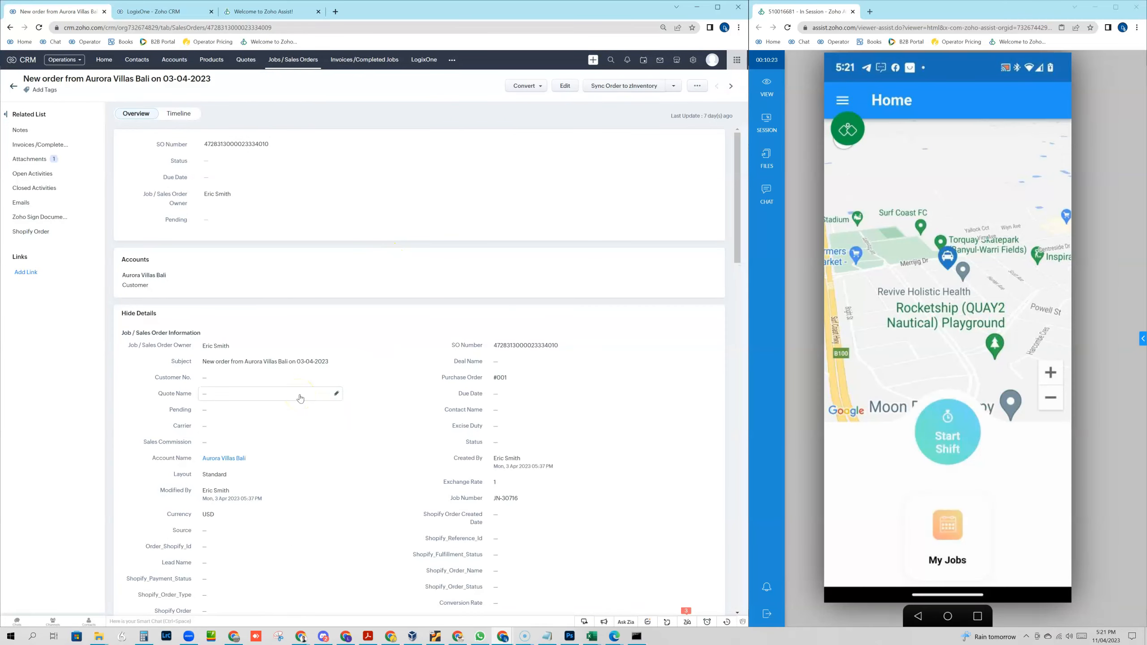
{"action": "scroll", "coordinate": [298, 475], "scroll_direction": "down", "scroll_amount": 3}
{"action": "scroll", "coordinate": [297, 480], "scroll_direction": "down", "scroll_amount": 1}
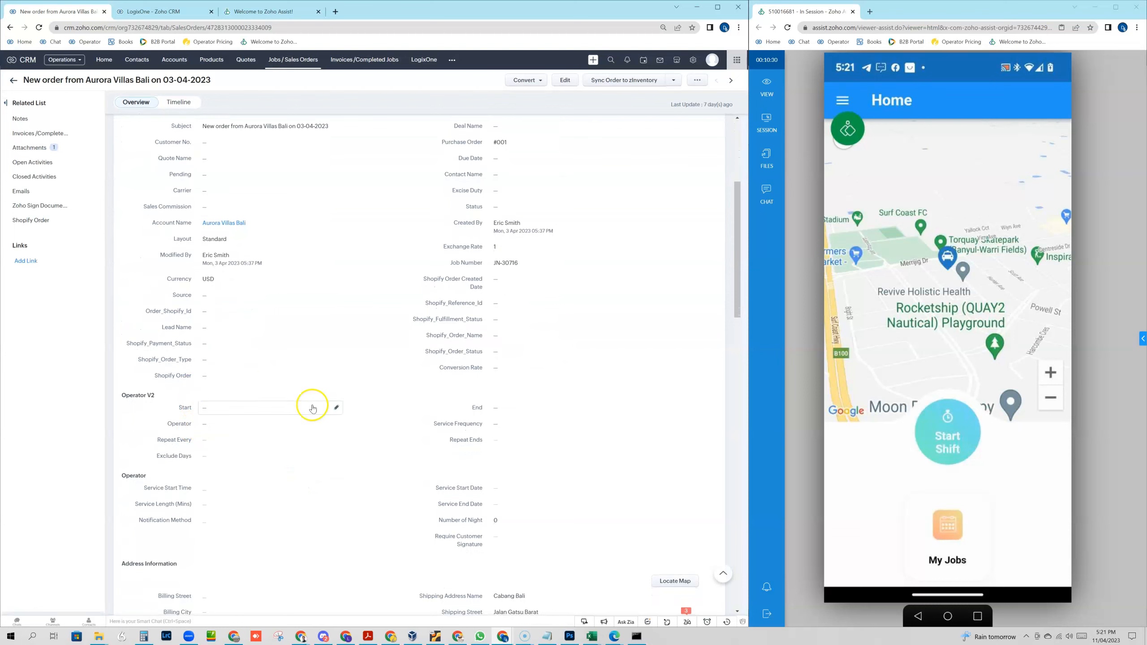
{"action": "scroll", "coordinate": [301, 352], "scroll_direction": "up", "scroll_amount": 4}
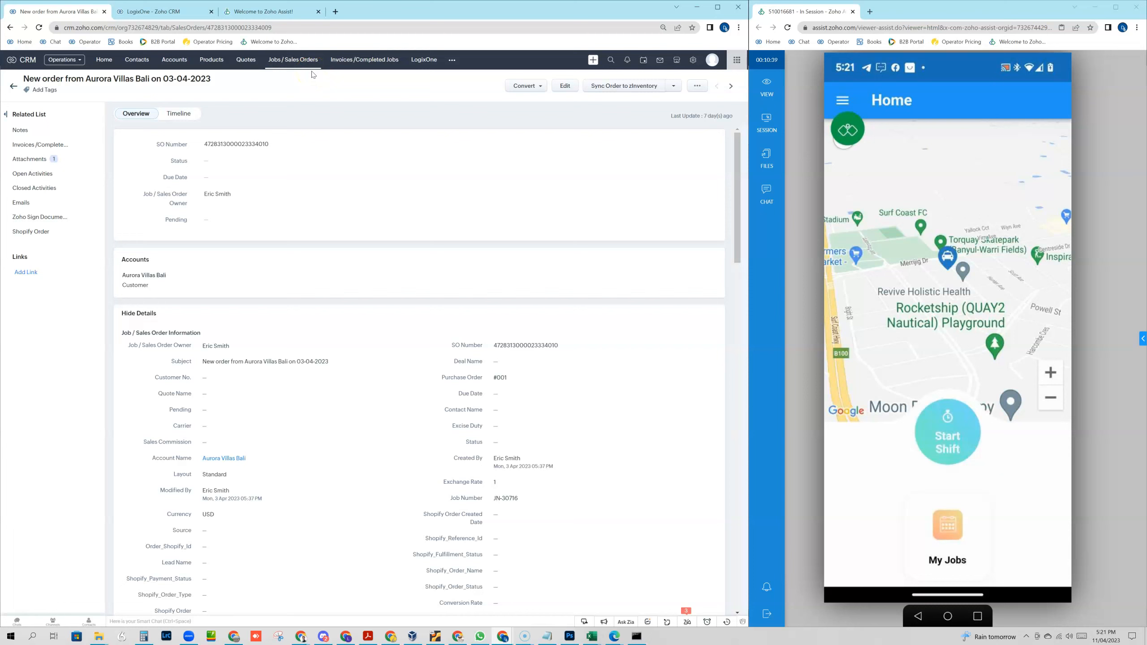
{"action": "left_click", "coordinate": [369, 61]}
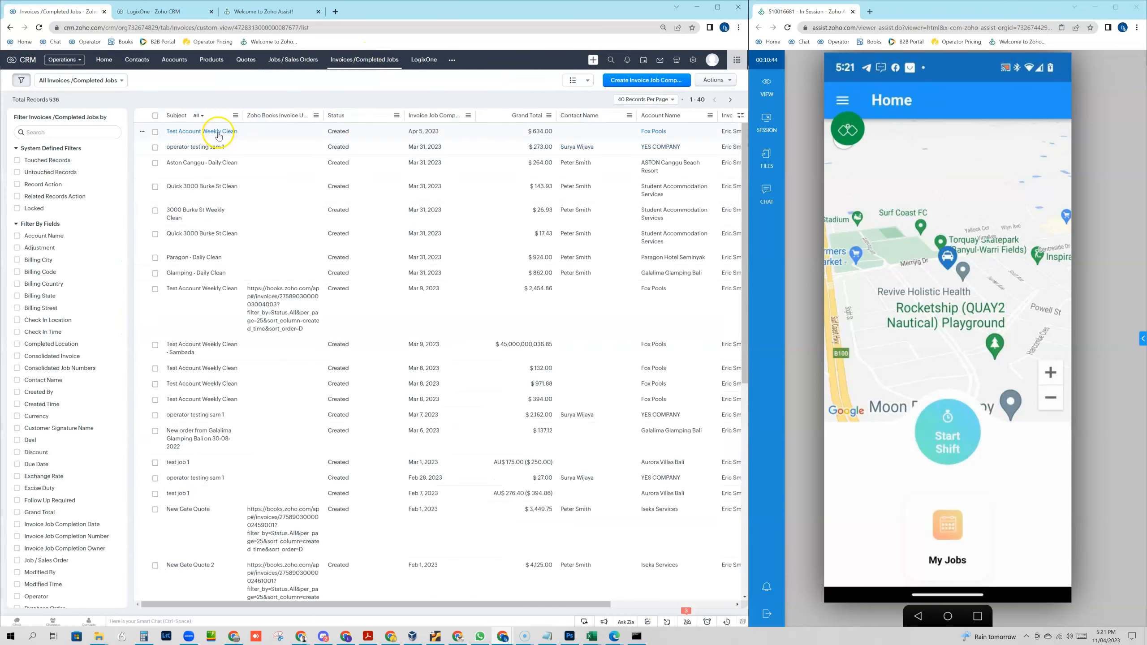
Step: Check the operator section of the 'operator testing sam 1' invoice, then go back to Operators
{"action": "left_click", "coordinate": [209, 148]}
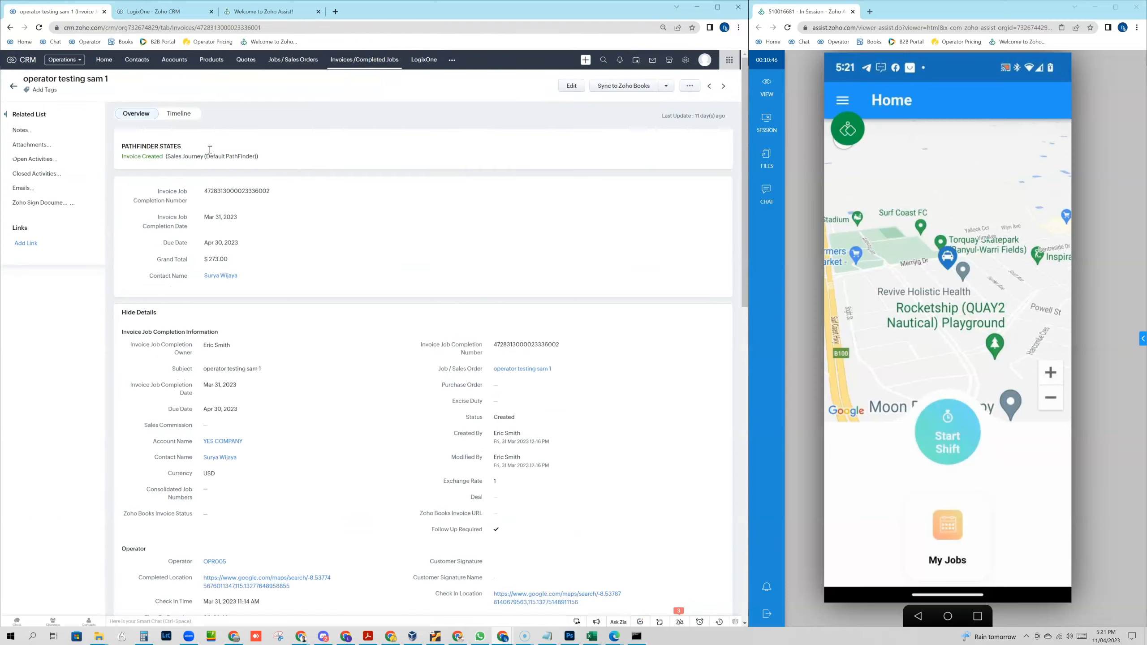
{"action": "scroll", "coordinate": [294, 476], "scroll_direction": "down", "scroll_amount": 3}
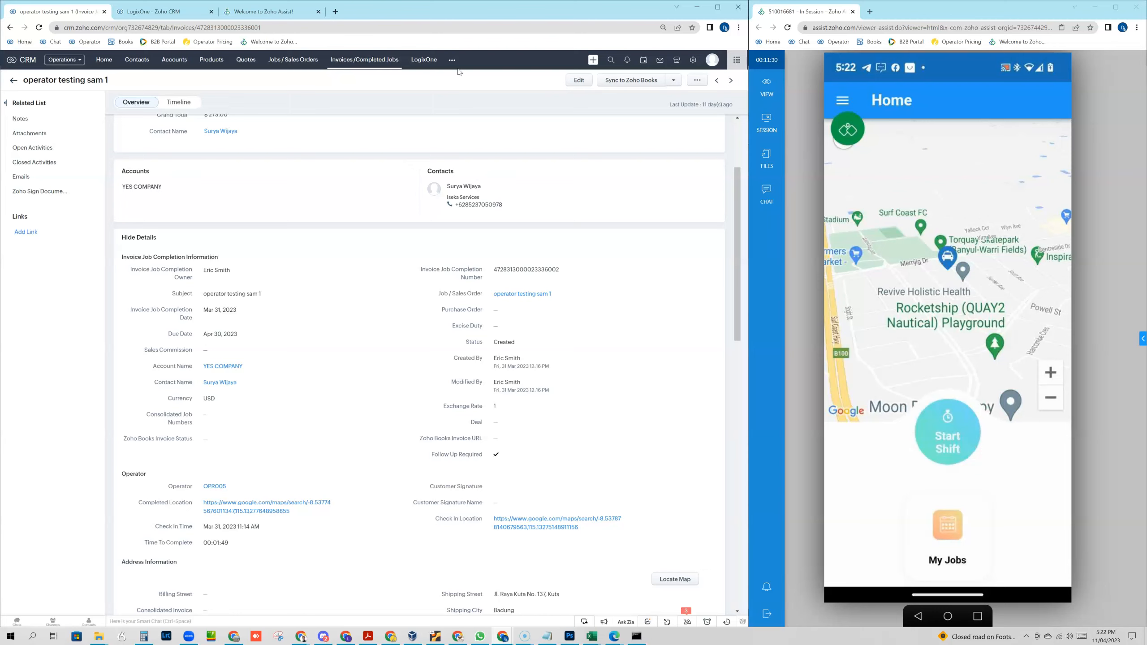
{"action": "left_click", "coordinate": [352, 187]}
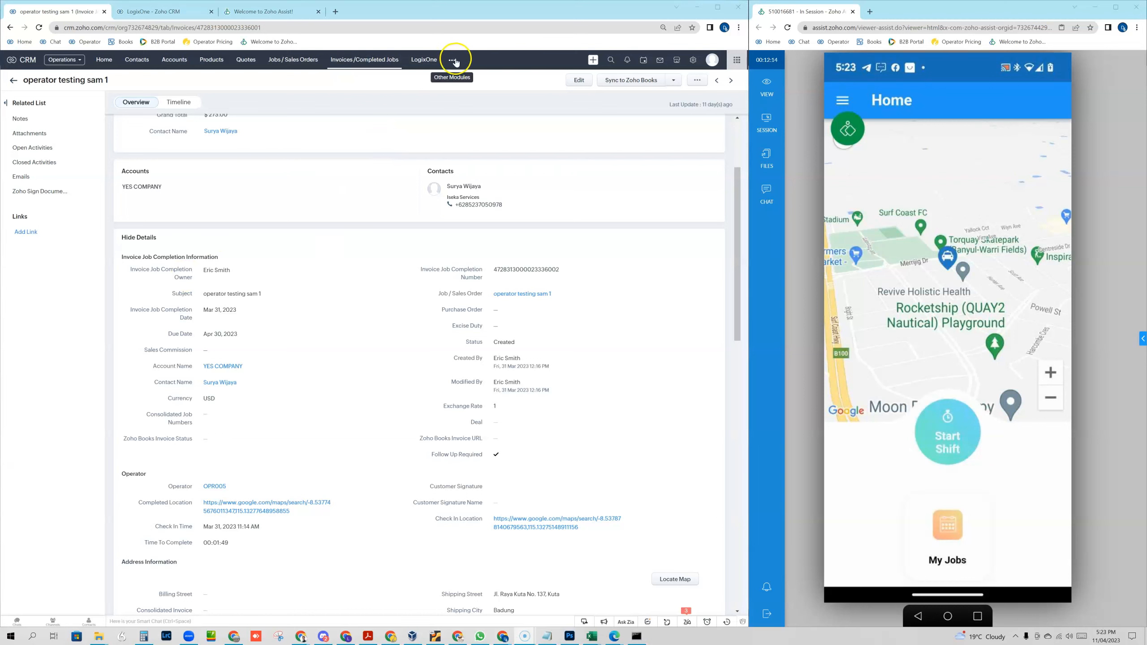
{"action": "left_click", "coordinate": [454, 60]}
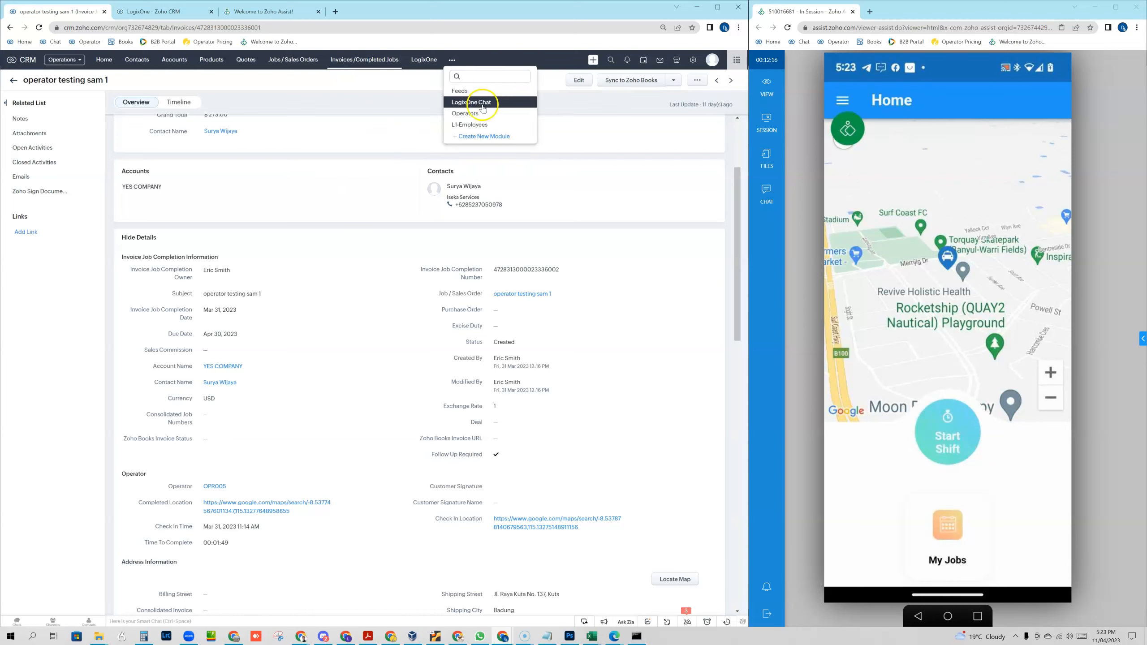
{"action": "left_click", "coordinate": [465, 113]}
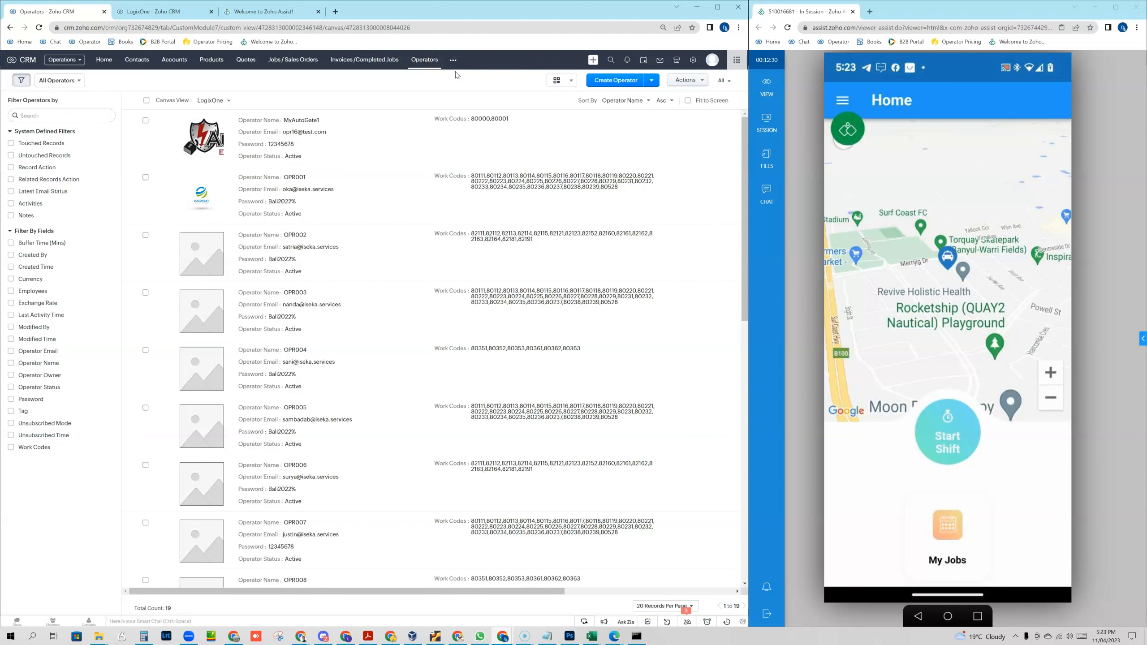
Step: Open a blank Create Operator form with status Active and currency USD
{"action": "left_click", "coordinate": [461, 111]}
{"action": "left_click", "coordinate": [457, 88]}
{"action": "left_click", "coordinate": [619, 80]}
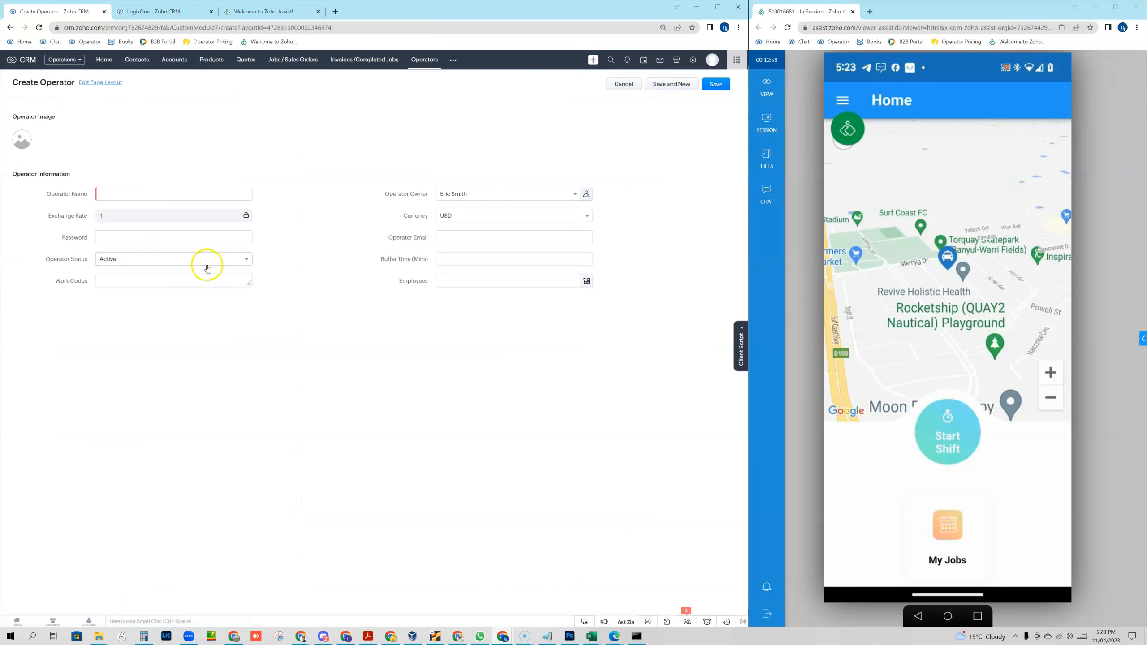
Step: Name the operator Truck No 2 and fill the password from the saved suggestion
{"action": "left_click", "coordinate": [115, 192]}
{"action": "type", "text": "Tr"}
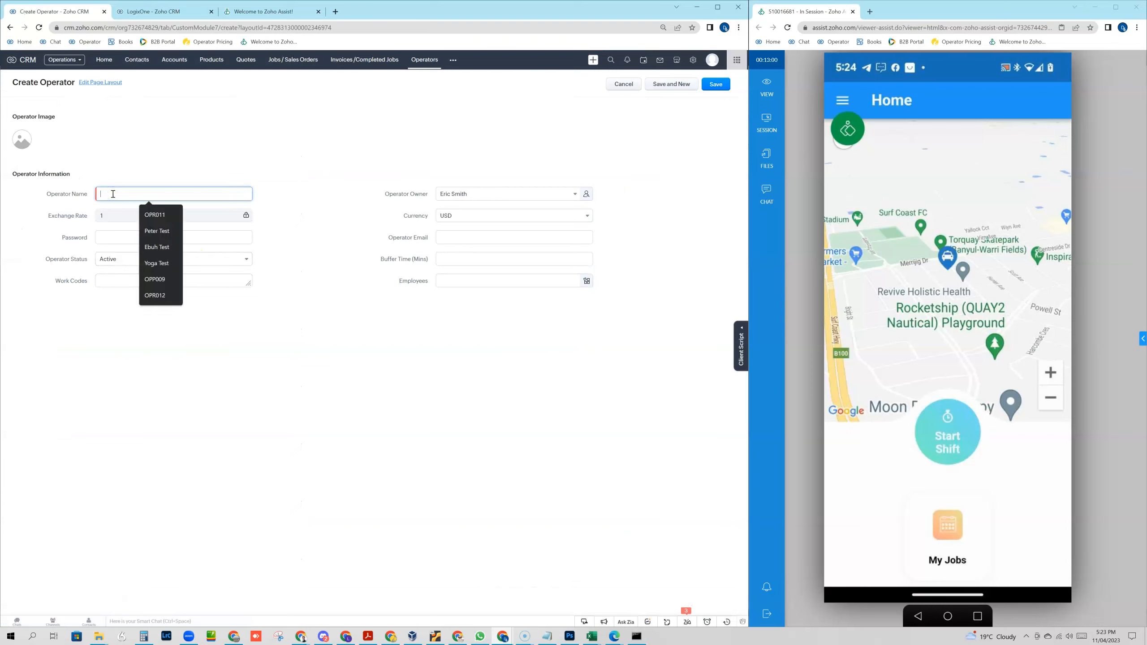
{"action": "type", "text": "uck No 2"}
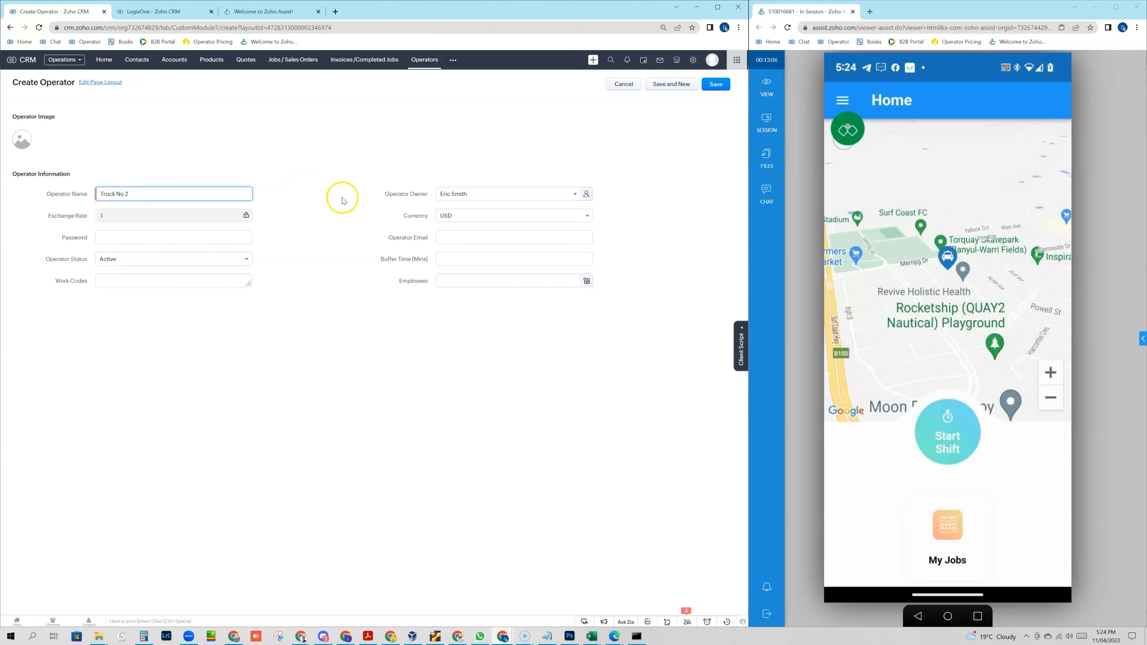
{"action": "left_click", "coordinate": [122, 238]}
{"action": "left_click", "coordinate": [163, 264]}
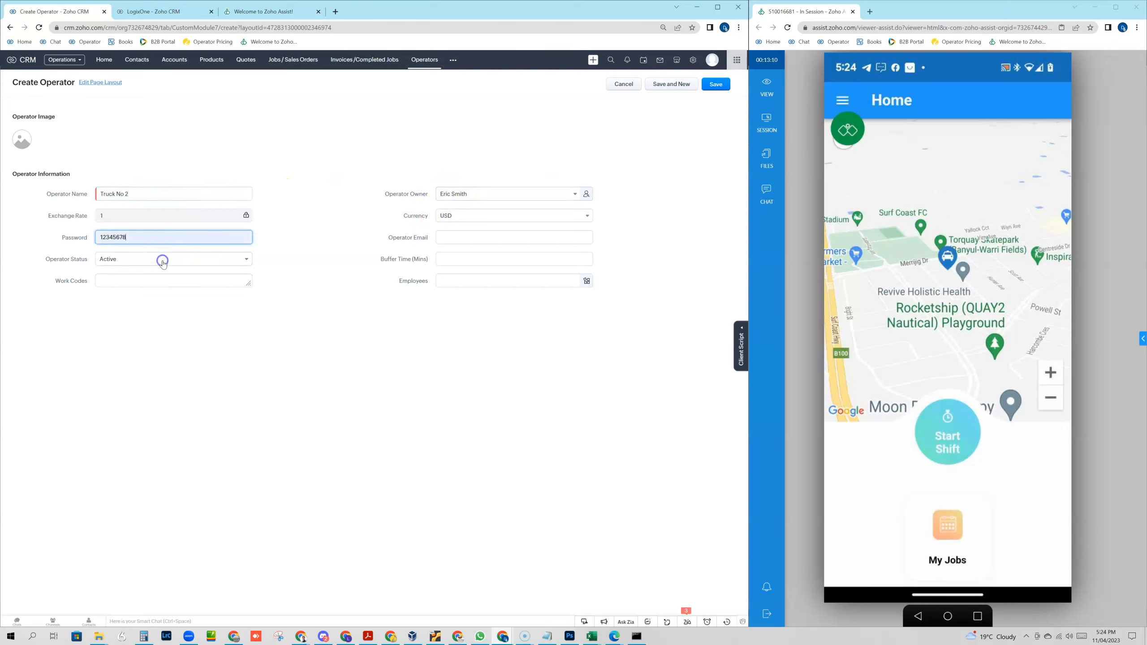
Step: Enter the operator's e-mail, work codes 3000, 3001 and a 30-minute buffer time
{"action": "left_click", "coordinate": [444, 238]}
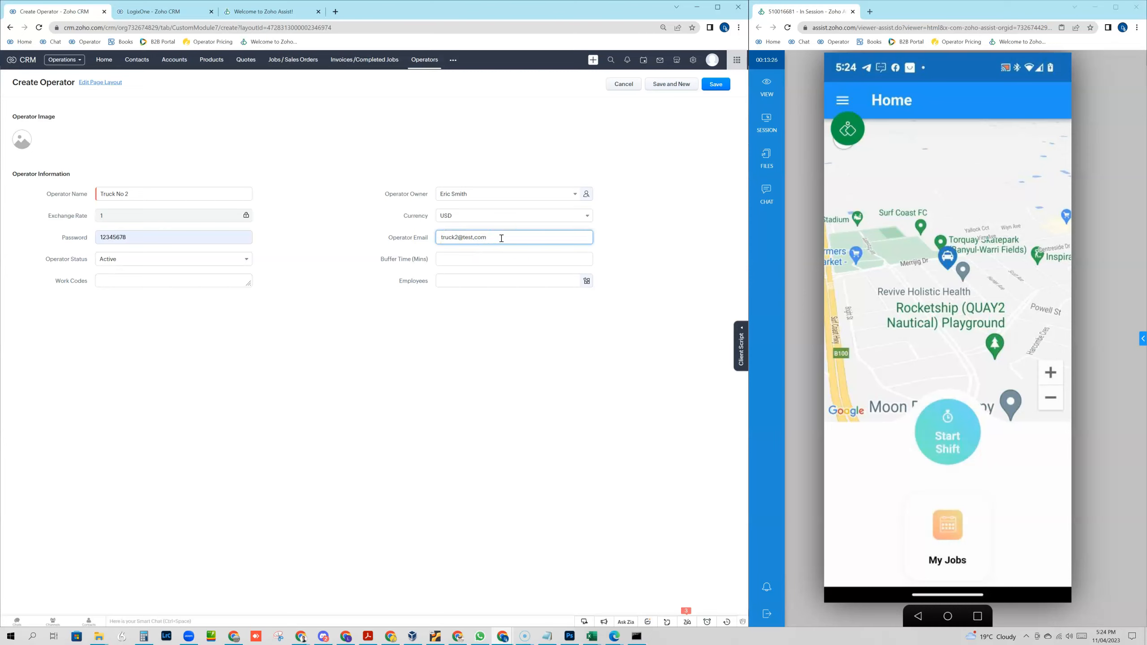
{"action": "left_click", "coordinate": [476, 238]}
{"action": "left_click", "coordinate": [488, 236]}
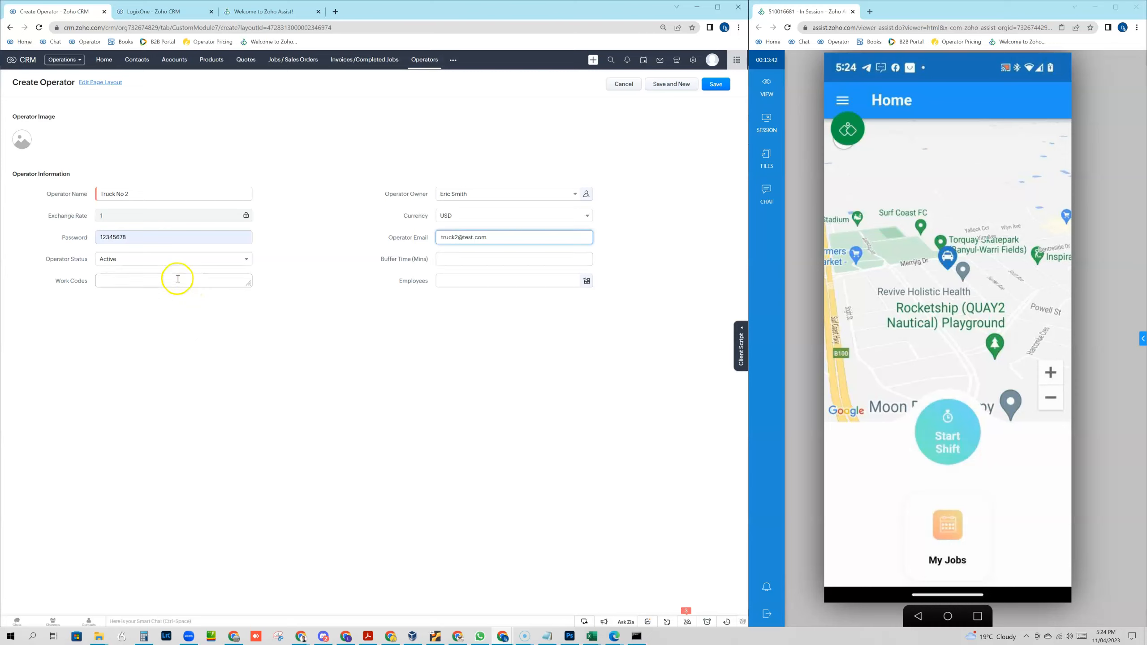
{"action": "left_click", "coordinate": [104, 279]}
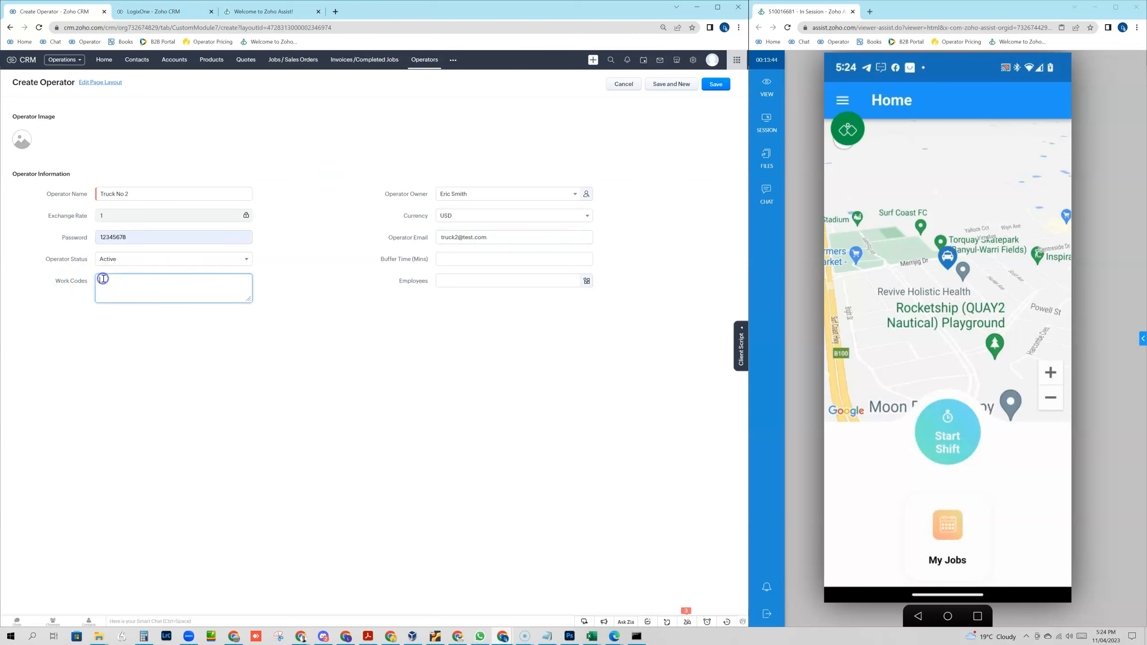
{"action": "type", "text": "3000, 3001"}
{"action": "left_click", "coordinate": [450, 259]}
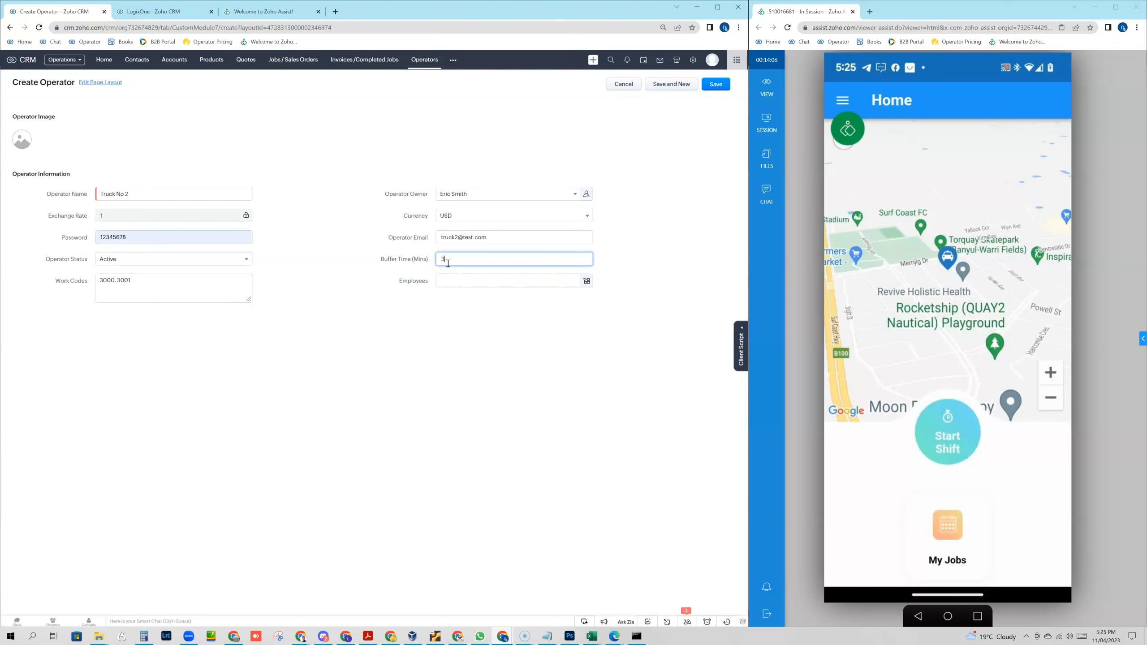
Step: Assign the single L1-employee to Truck No 2 through the Employees lookup and save the operator
{"action": "left_click", "coordinate": [485, 286]}
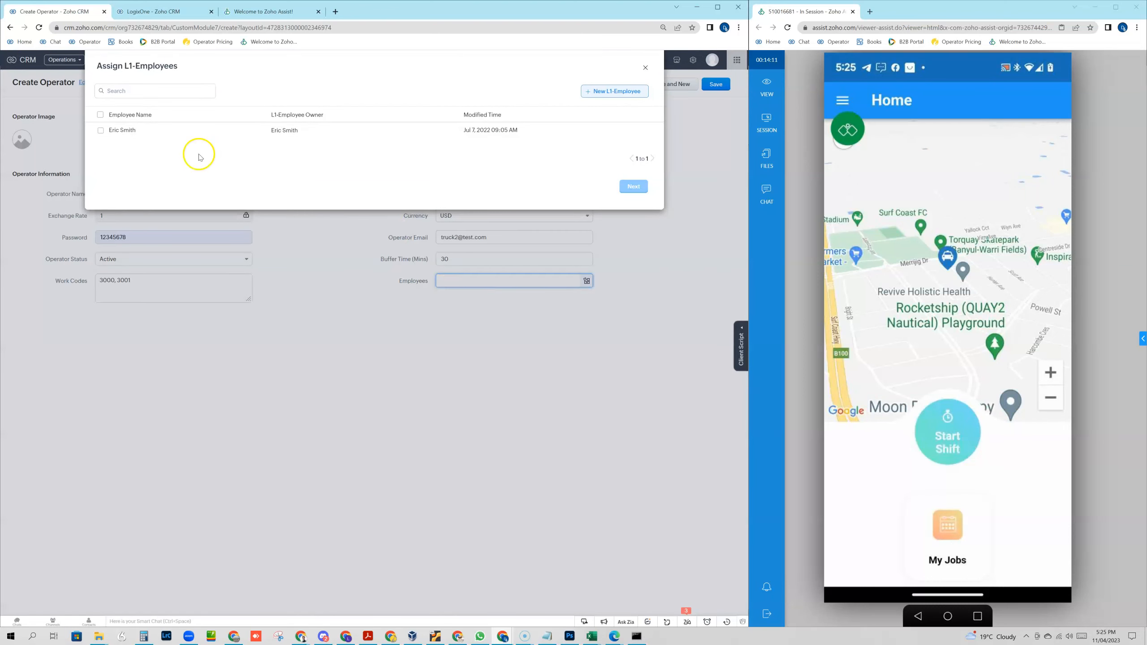
{"action": "left_click", "coordinate": [120, 131]}
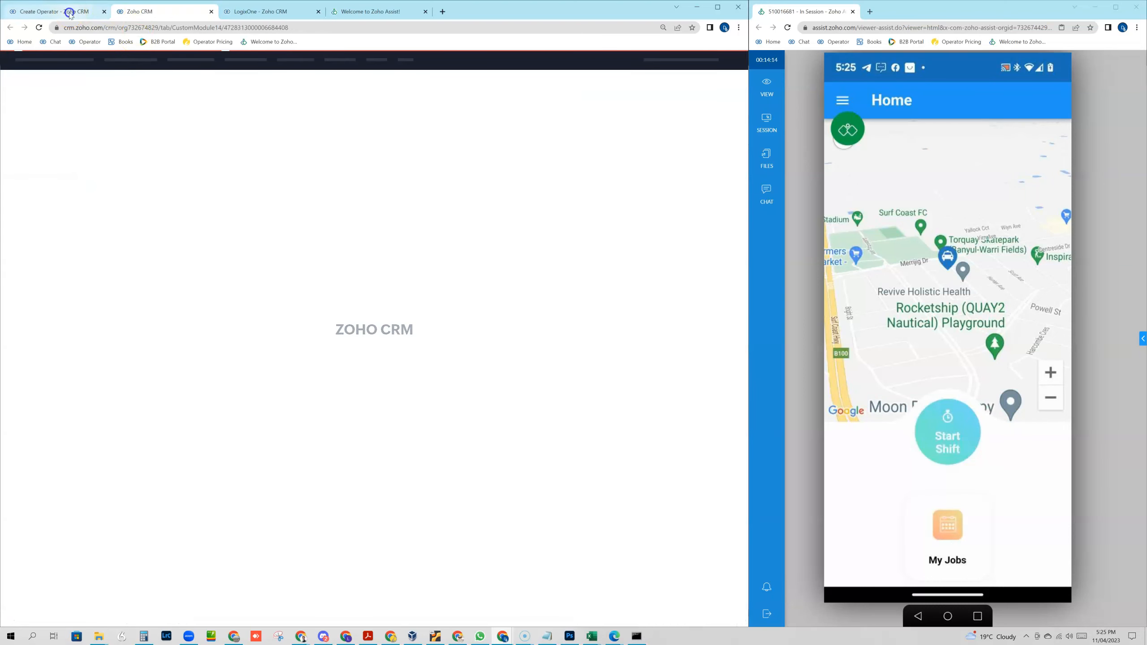
{"action": "left_click", "coordinate": [70, 11]}
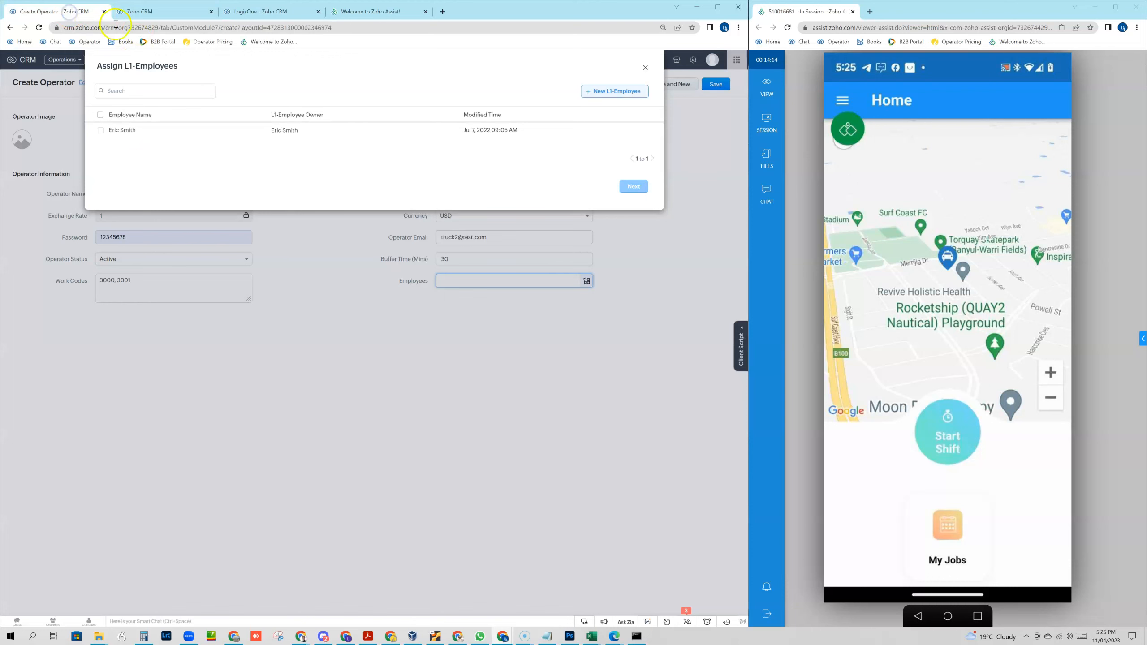
{"action": "left_click", "coordinate": [100, 130]}
{"action": "left_click", "coordinate": [632, 186]}
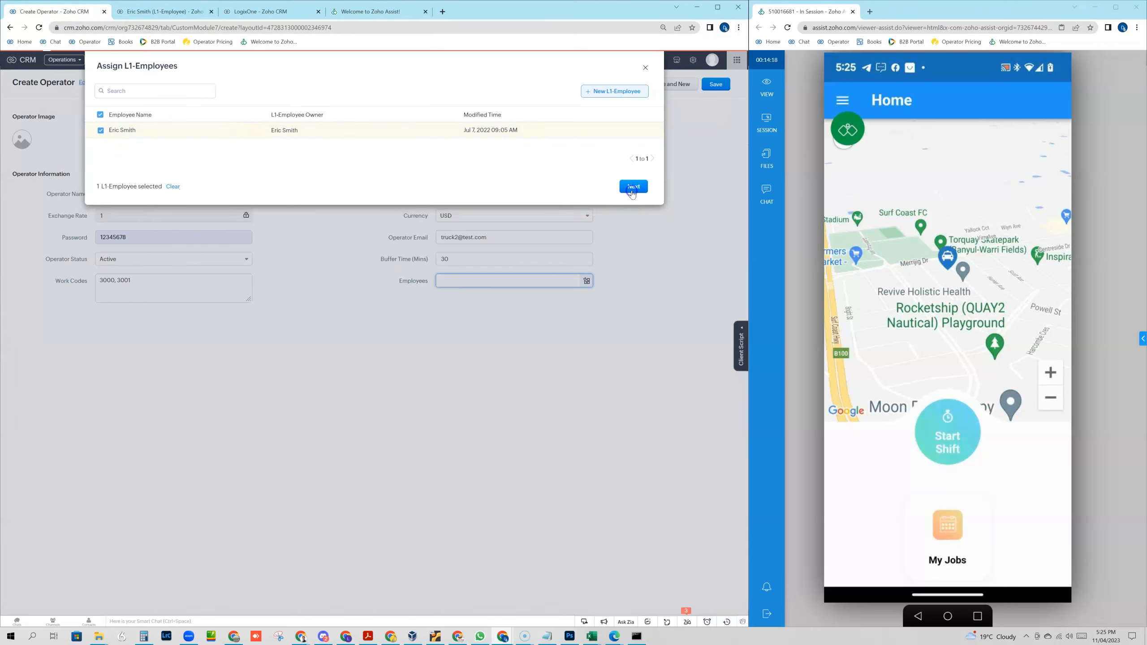
{"action": "left_click", "coordinate": [631, 193]}
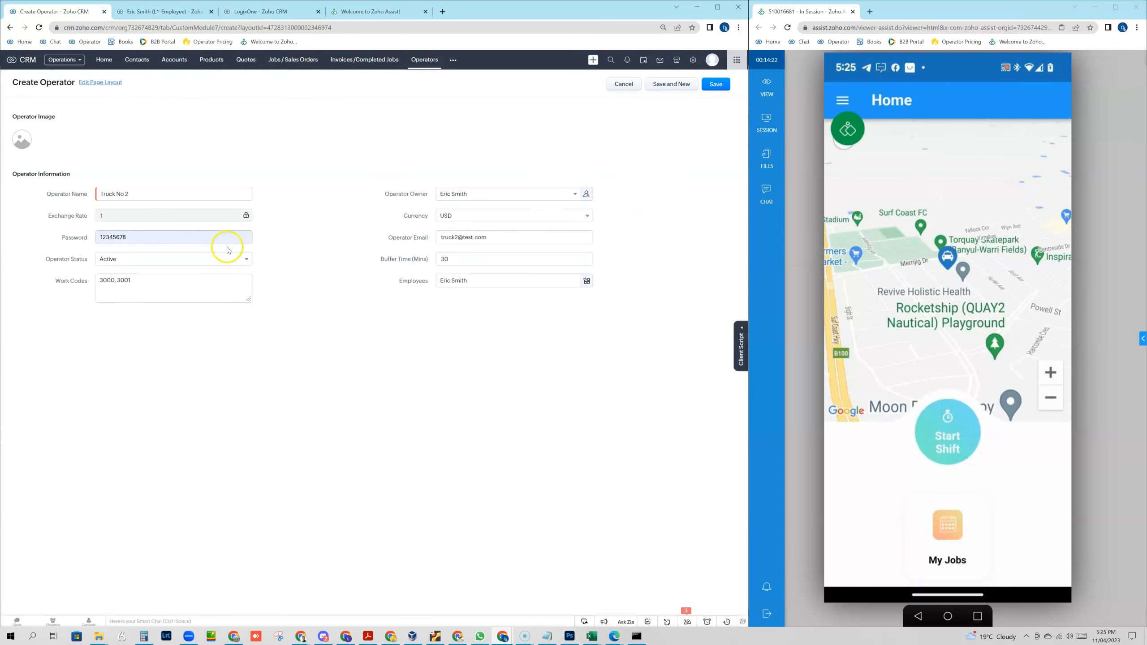
{"action": "left_click", "coordinate": [712, 89]}
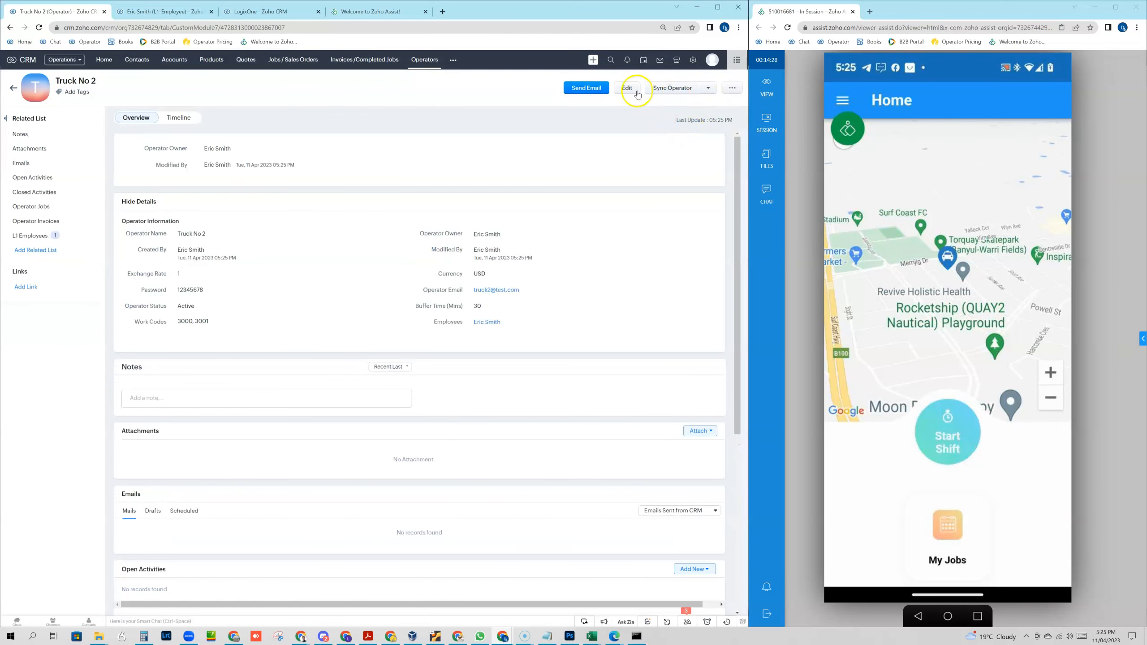
Step: Sync the new Truck No 2 record, dismiss the confirmation, and return to the 20-record Operators list
{"action": "left_click", "coordinate": [672, 88]}
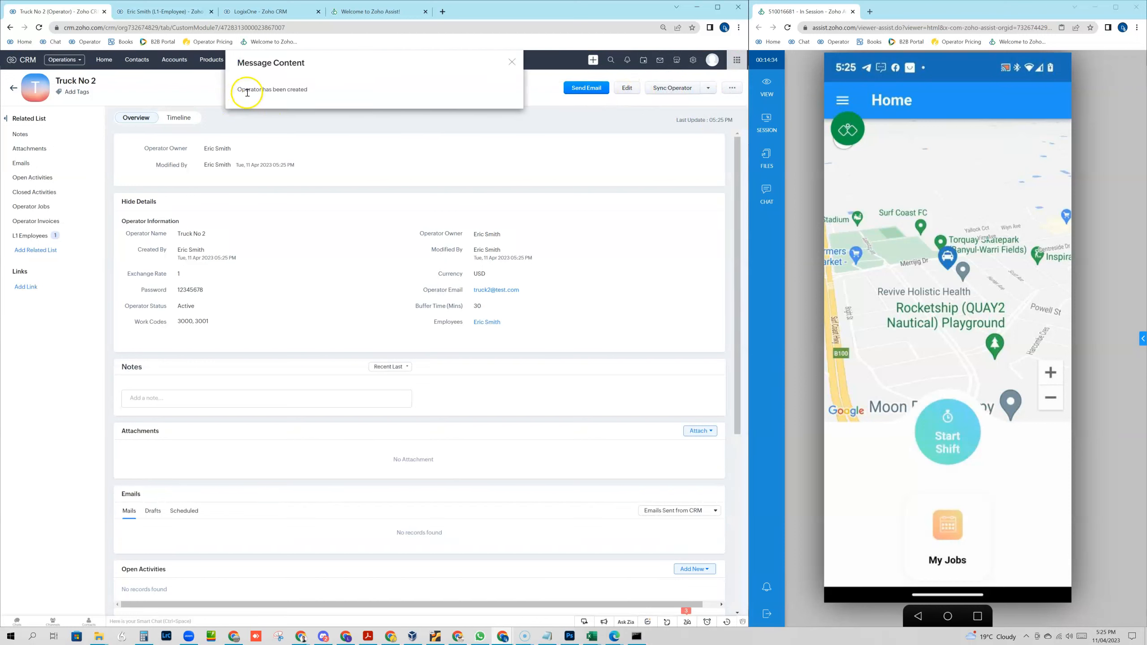
{"action": "left_click", "coordinate": [512, 62]}
{"action": "left_click", "coordinate": [424, 62]}
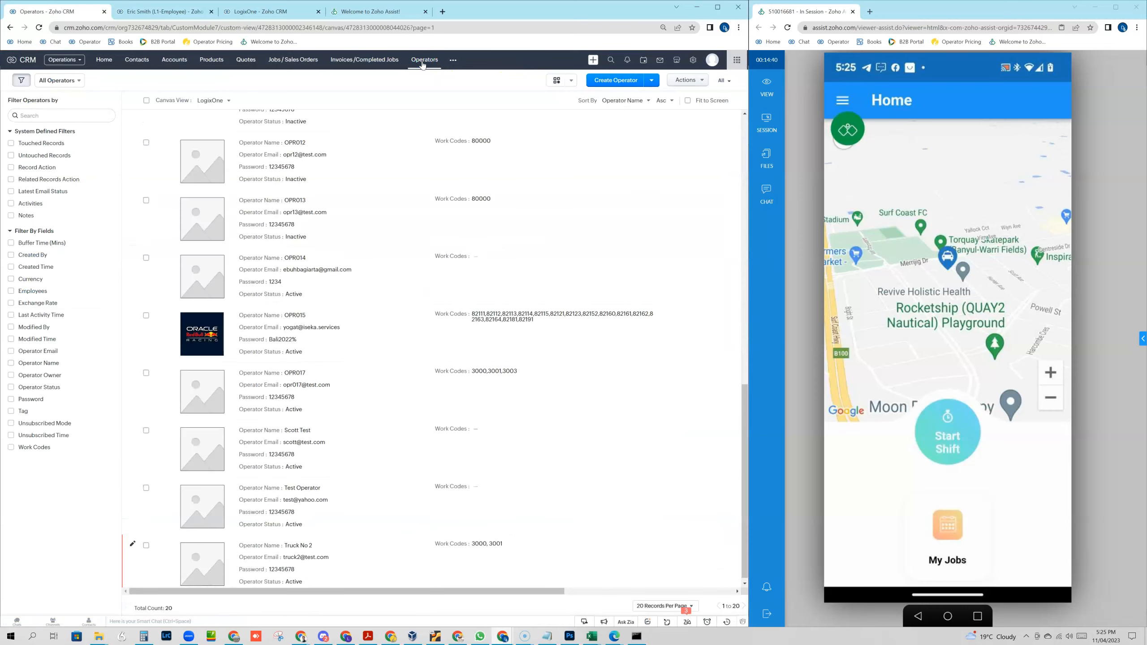
{"action": "scroll", "coordinate": [410, 256], "scroll_direction": "up", "scroll_amount": 8}
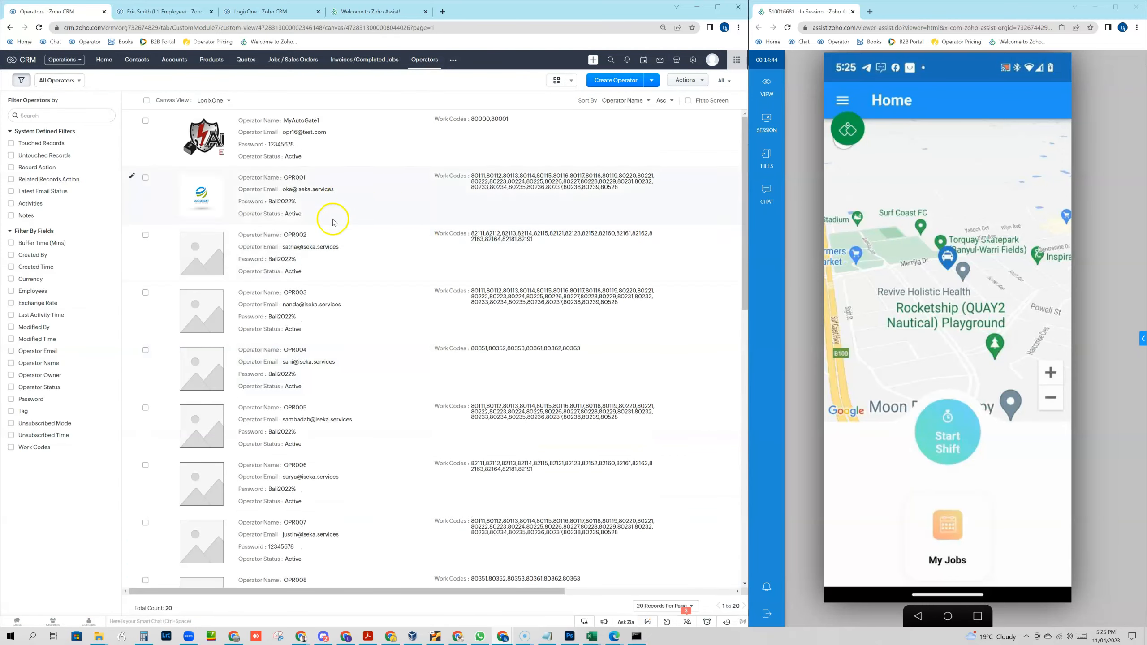
{"action": "scroll", "coordinate": [371, 249], "scroll_direction": "down", "scroll_amount": 12}
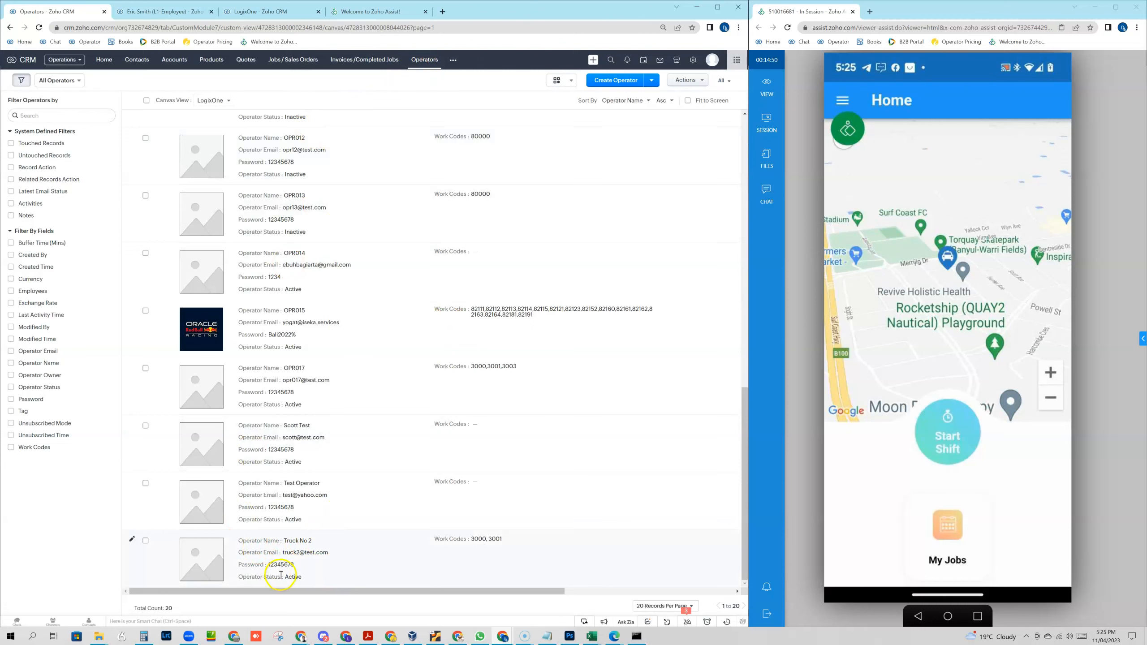
{"action": "left_click", "coordinate": [303, 545]}
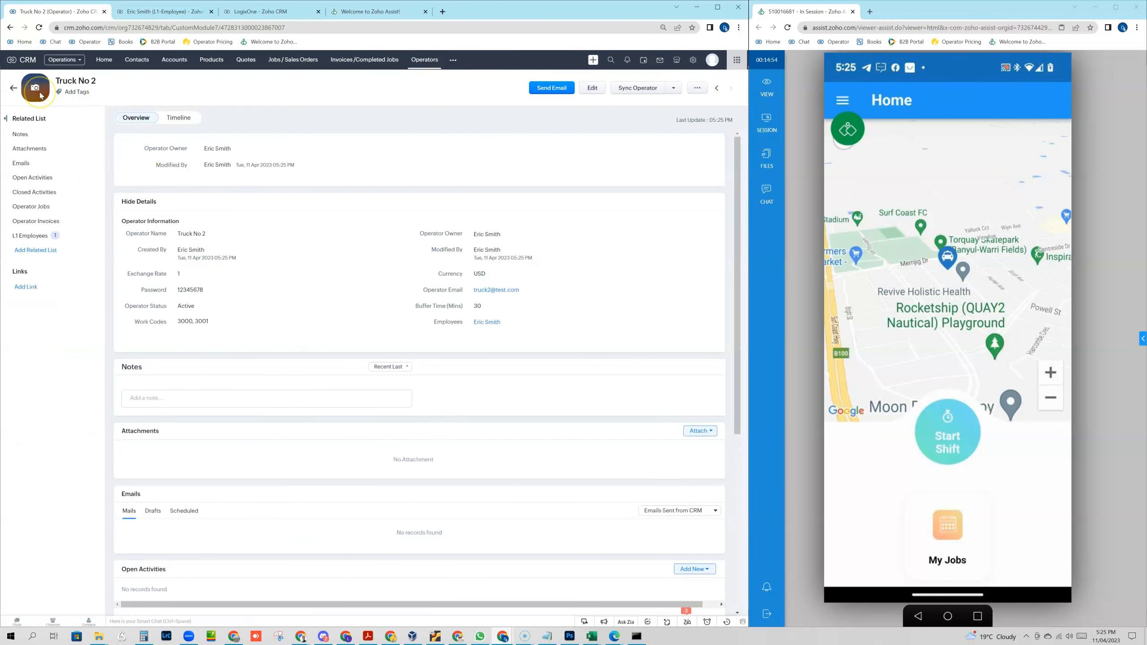
{"action": "left_click", "coordinate": [420, 70]}
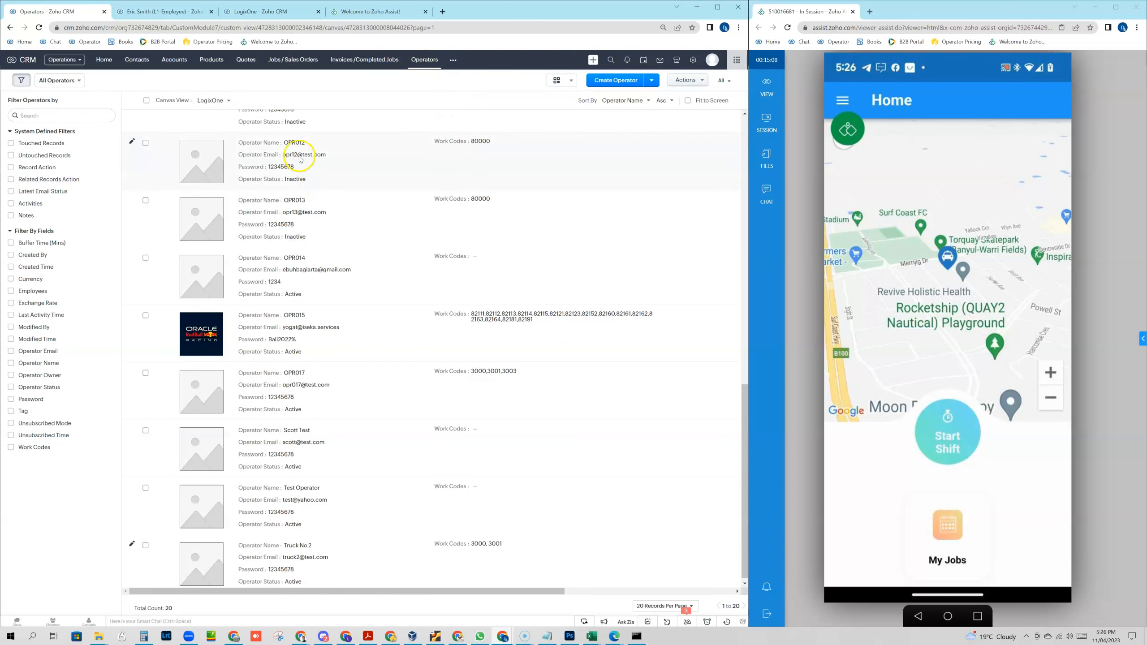
{"action": "left_click", "coordinate": [403, 486]}
{"action": "left_click", "coordinate": [373, 187]}
{"action": "left_click", "coordinate": [374, 187]}
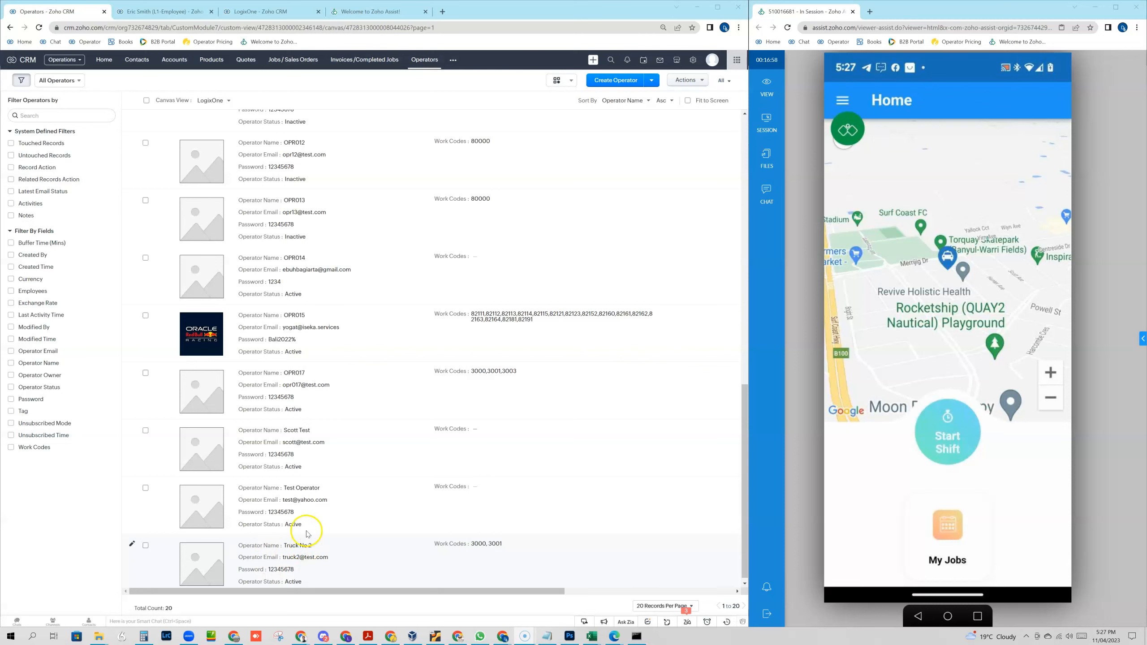
Step: Go to Jobs / Sales Orders, ending on a blank Standard-layout Create Job / Sales Order form
{"action": "left_click", "coordinate": [289, 65]}
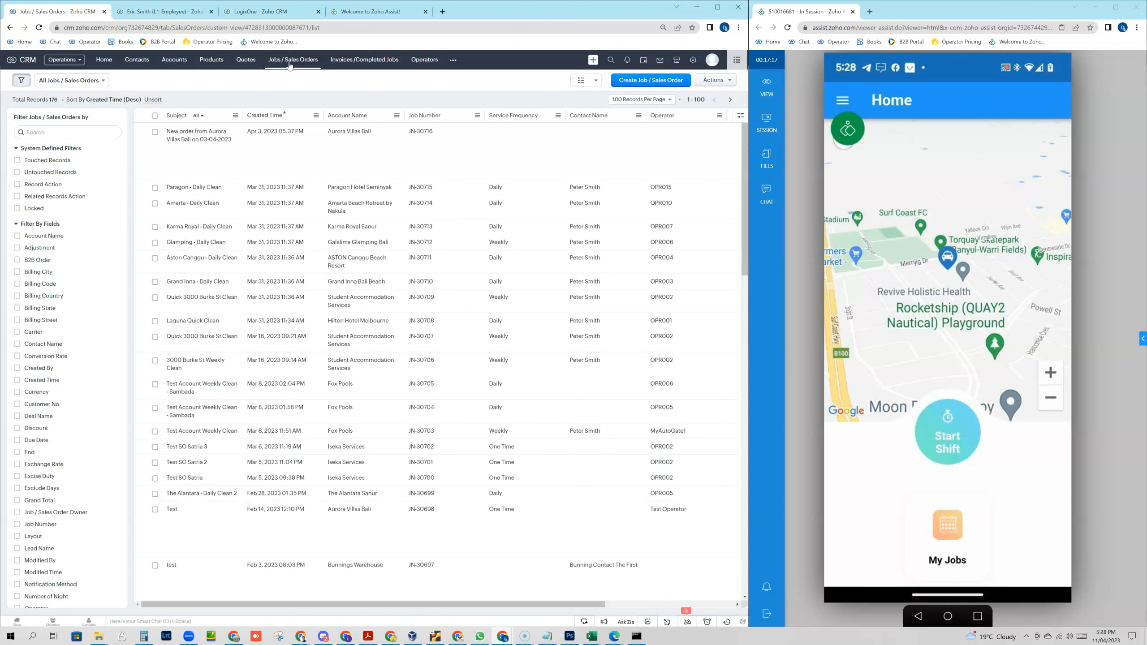
{"action": "left_click", "coordinate": [289, 65]}
{"action": "left_click", "coordinate": [303, 67]}
Step: Start a new Job / Sales Order and switch its layout from Standard to Jobs, leaving the unsaved form
{"action": "left_click", "coordinate": [644, 80]}
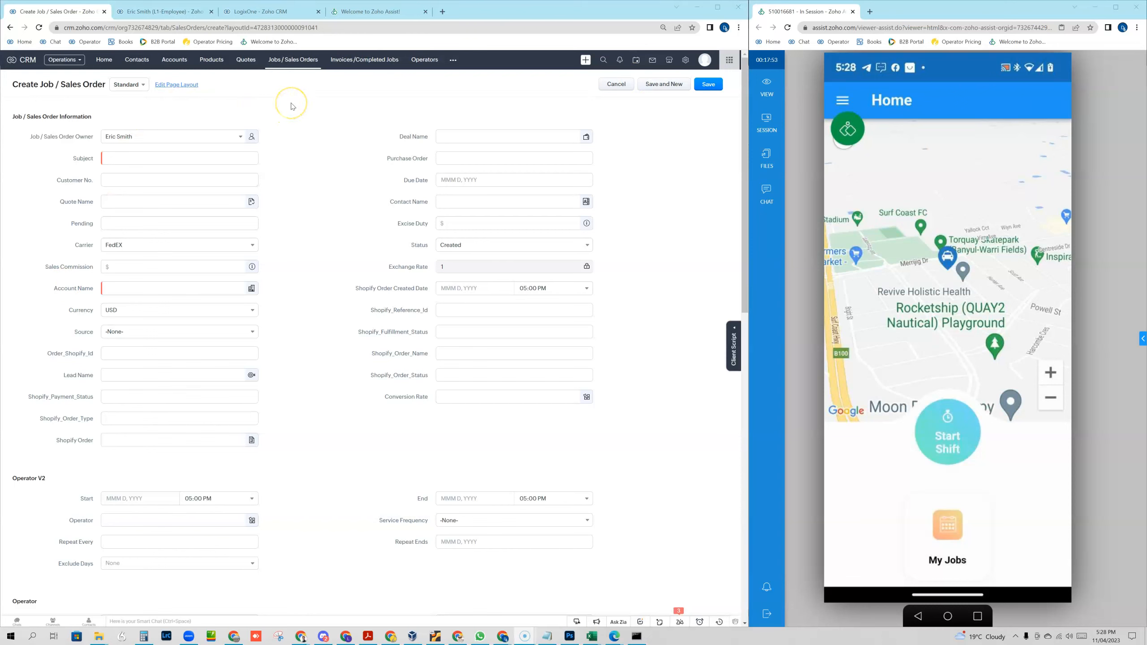
{"action": "left_click", "coordinate": [141, 93]}
{"action": "left_click", "coordinate": [131, 109]}
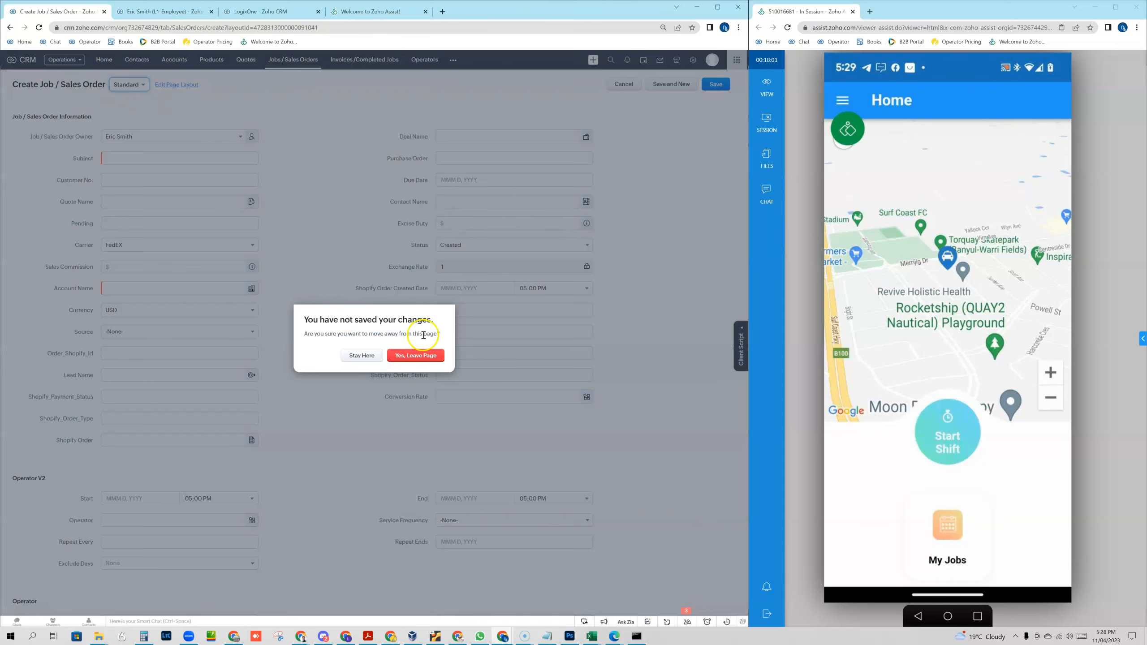
{"action": "left_click", "coordinate": [414, 355]}
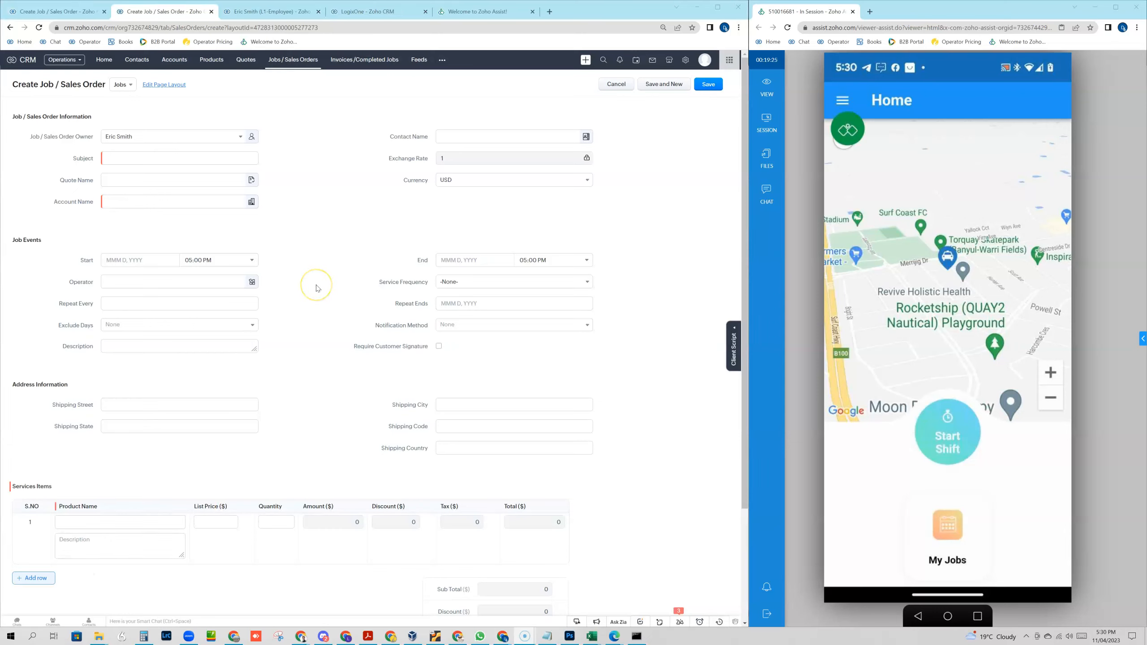
Step: Enter 'Test Daily Clean' as the new job's subject
{"action": "left_click", "coordinate": [335, 185]}
{"action": "left_click", "coordinate": [139, 158]}
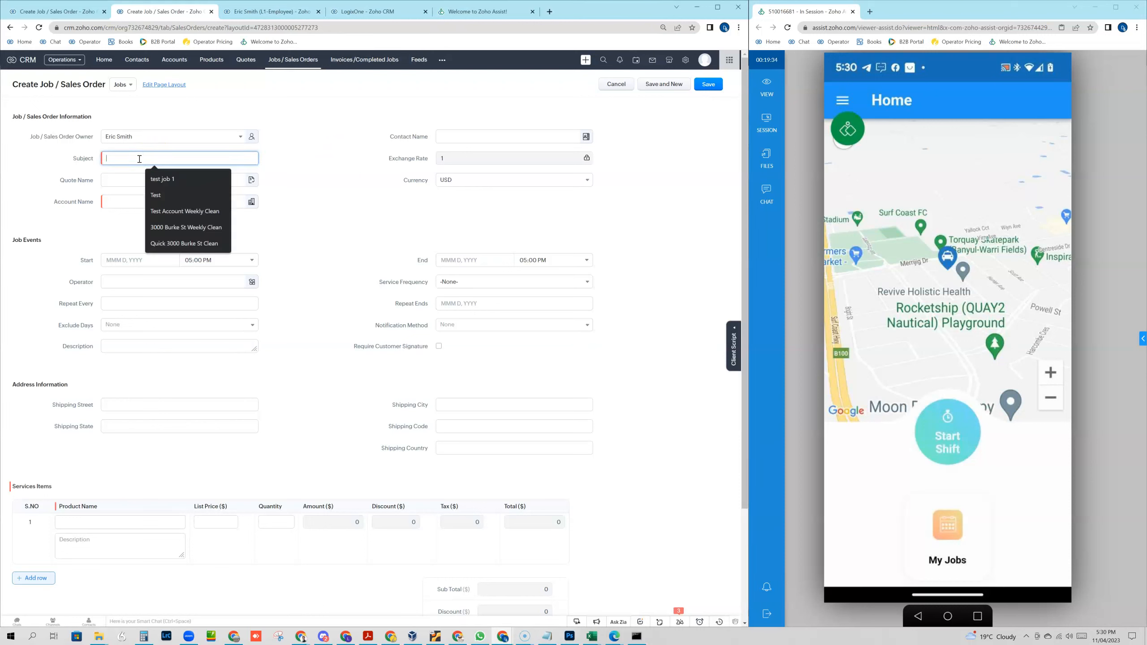
{"action": "type", "text": "Test"}
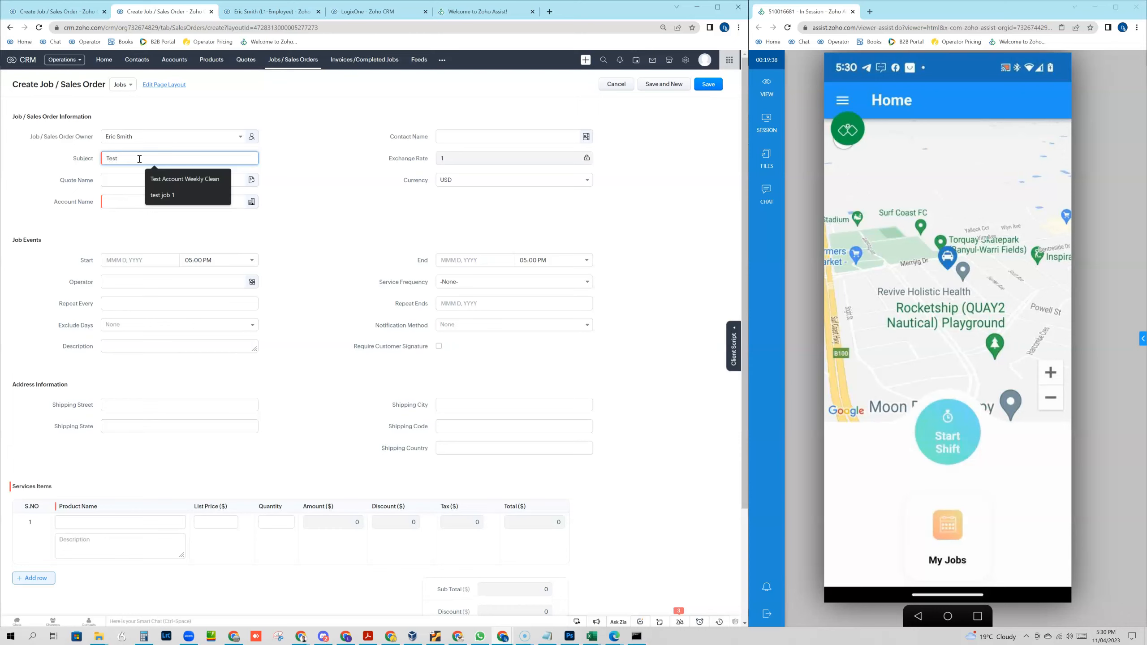
{"action": "type", "text": " Daily Clean"}
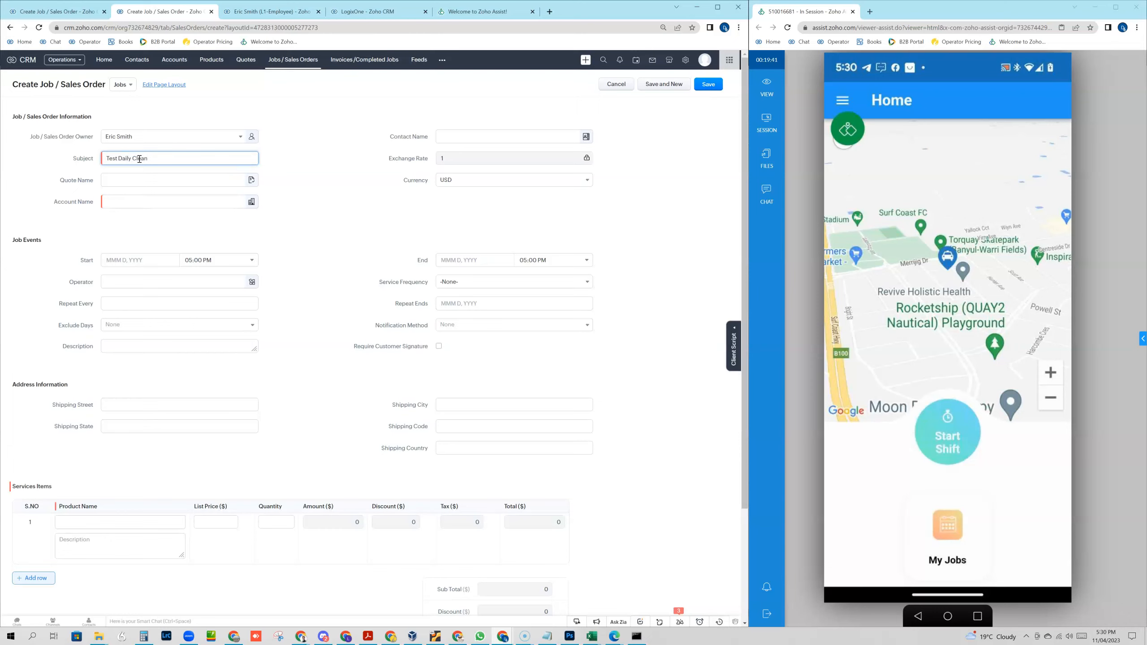
{"action": "left_click", "coordinate": [213, 181]}
Step: Link the job to the first listed account and select that account's contact person
{"action": "left_click", "coordinate": [214, 203]}
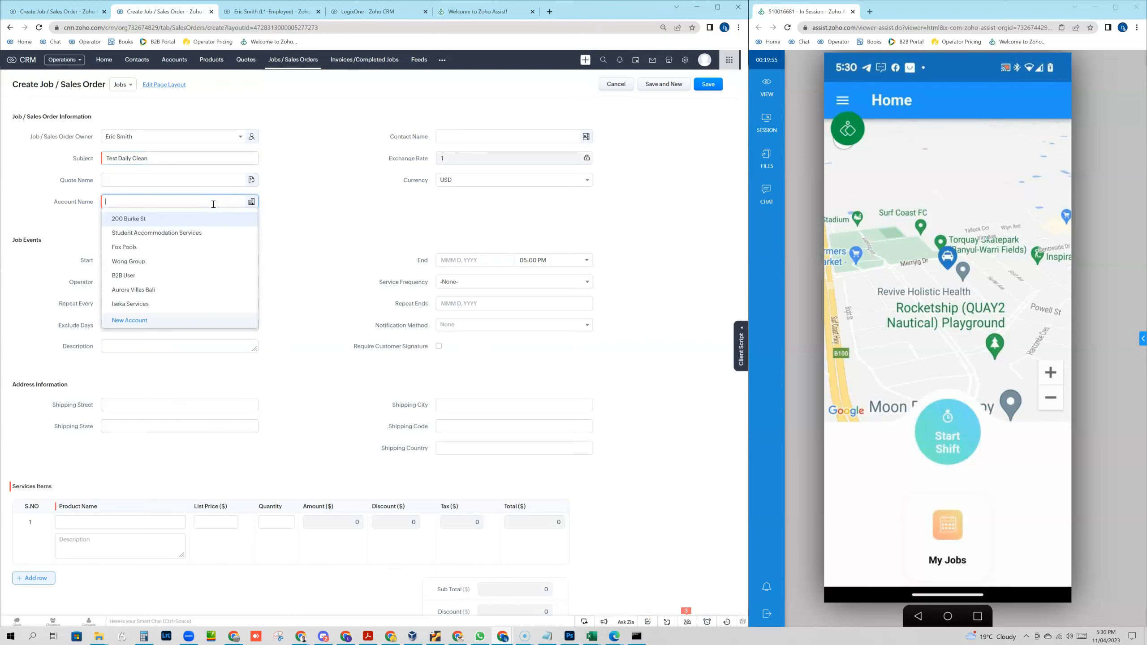
{"action": "left_click", "coordinate": [143, 219]}
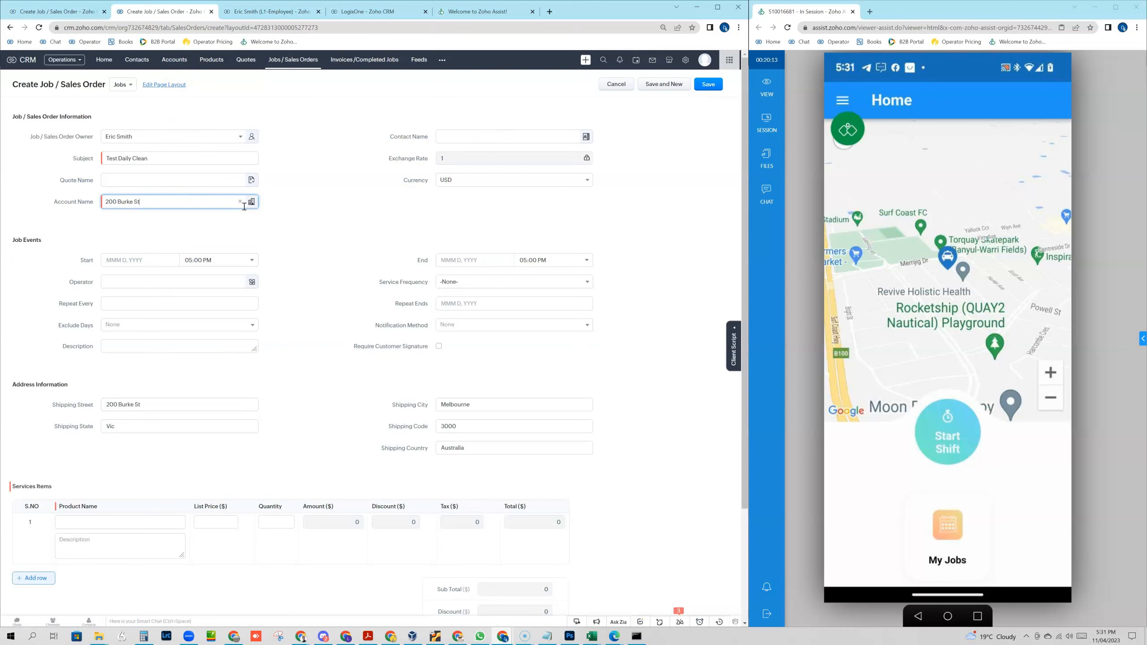
{"action": "left_click", "coordinate": [467, 137]}
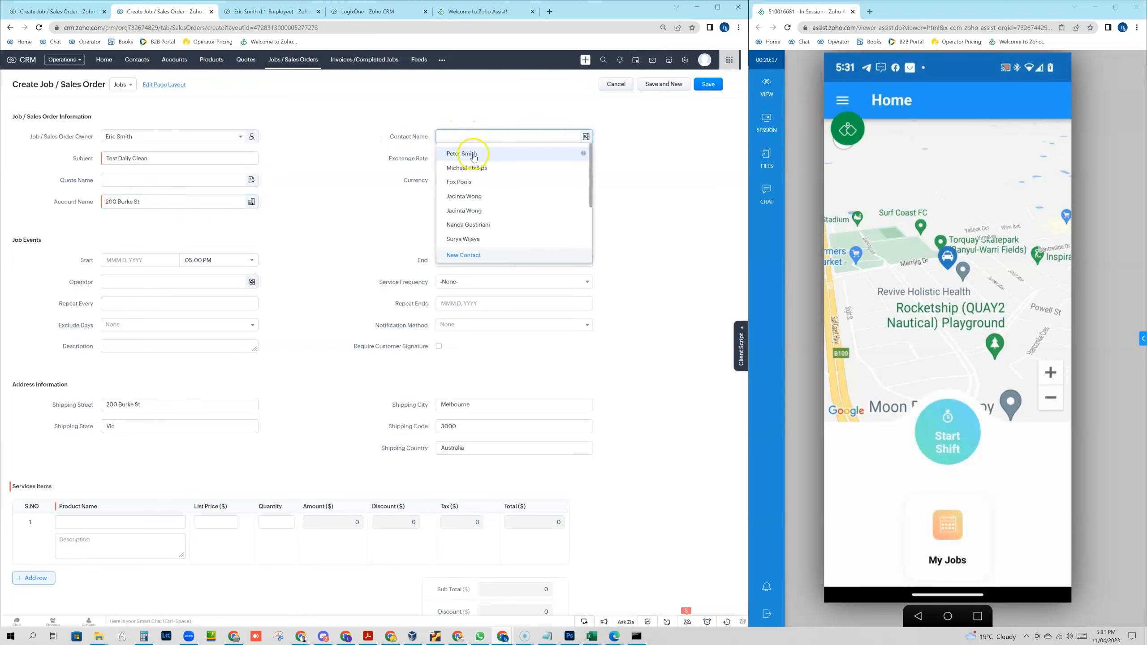
{"action": "left_click", "coordinate": [470, 153]}
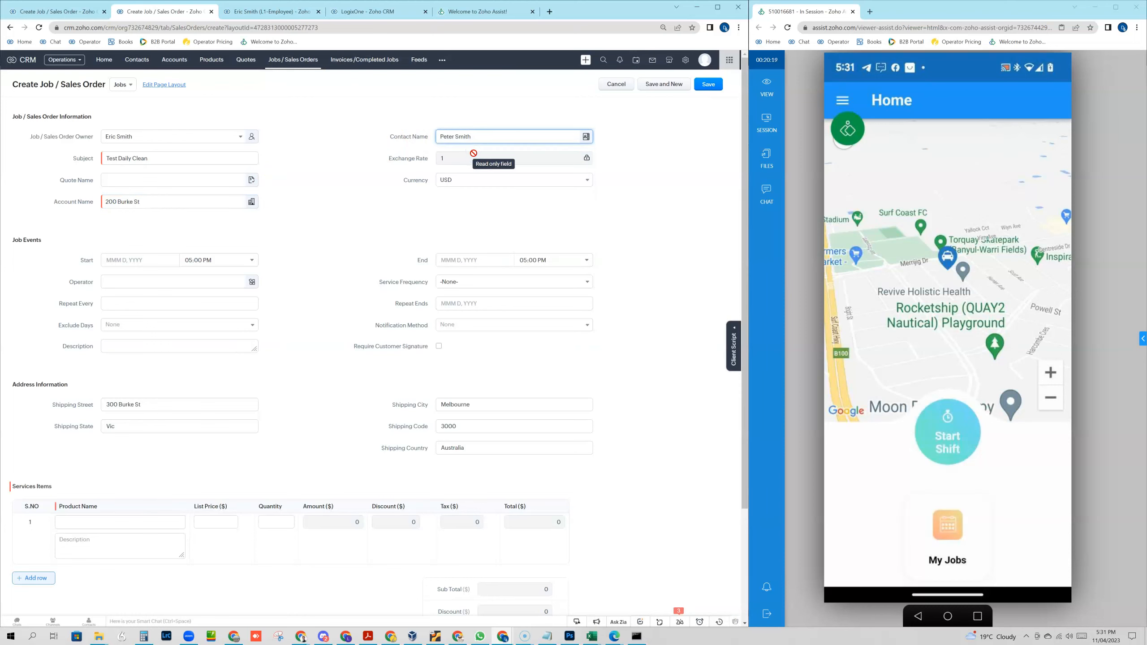
{"action": "left_click", "coordinate": [481, 144]}
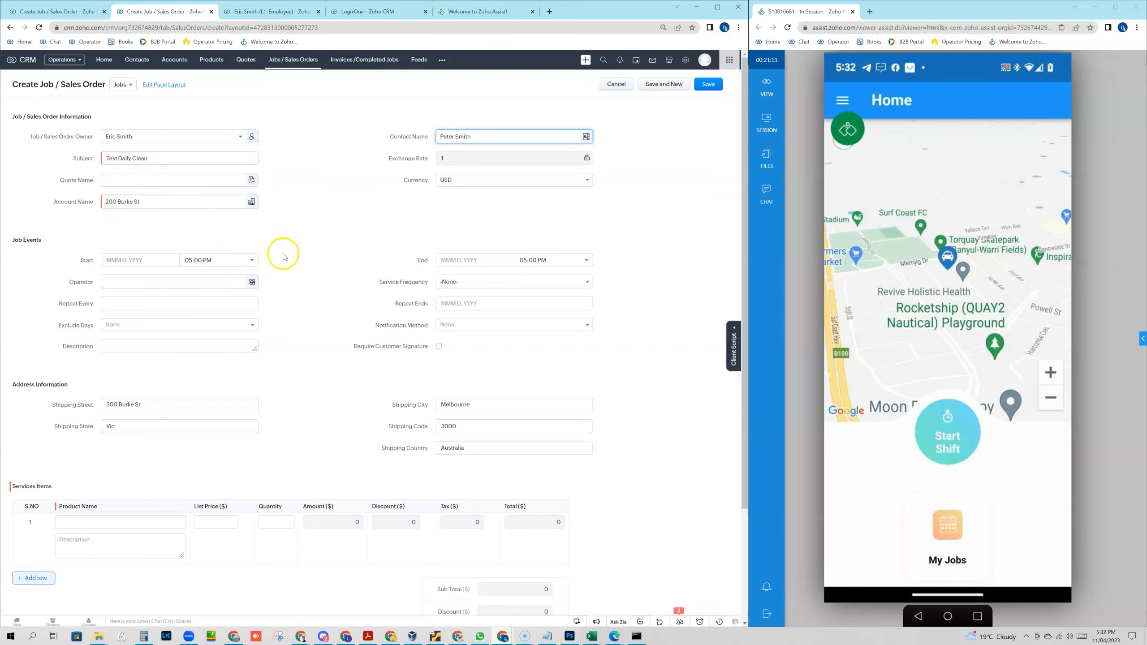
Step: Set the job to start Apr 11, 2023 at 04:30 PM and end at 05:30 PM
{"action": "left_click", "coordinate": [116, 260]}
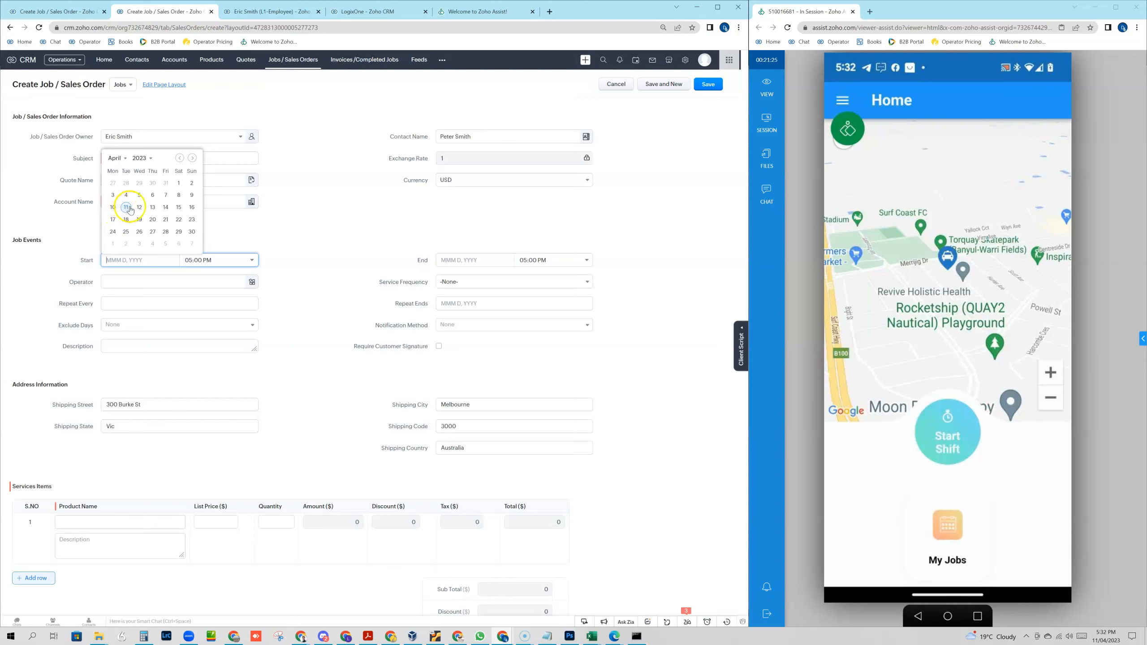
{"action": "left_click", "coordinate": [128, 207]}
{"action": "left_click", "coordinate": [205, 259]}
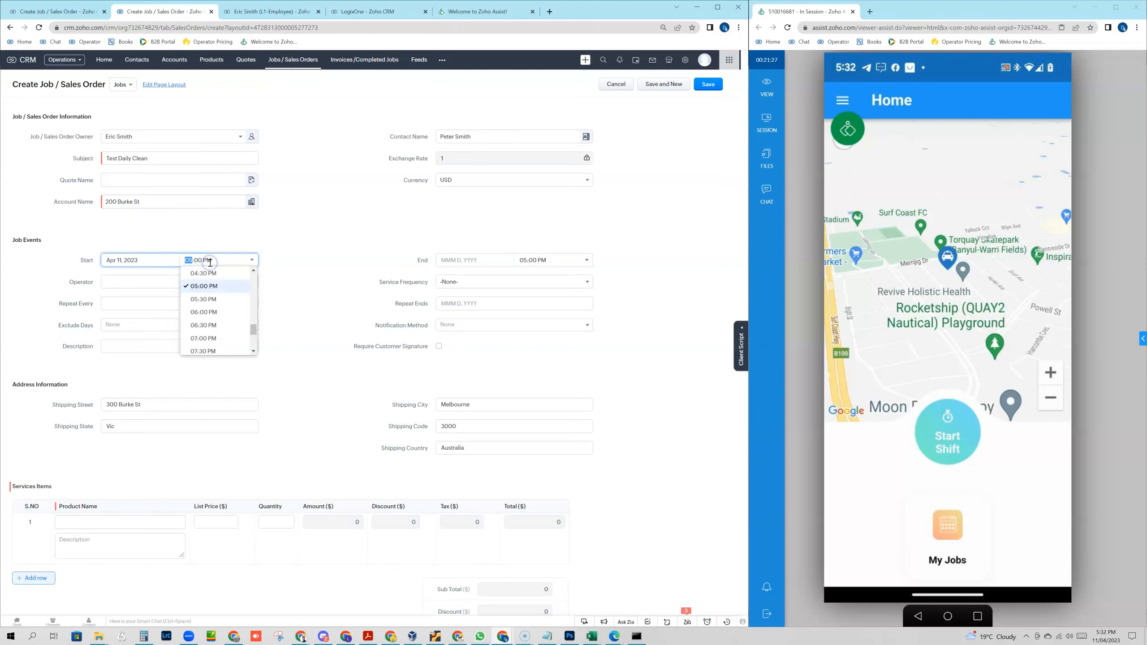
{"action": "left_click", "coordinate": [216, 273]}
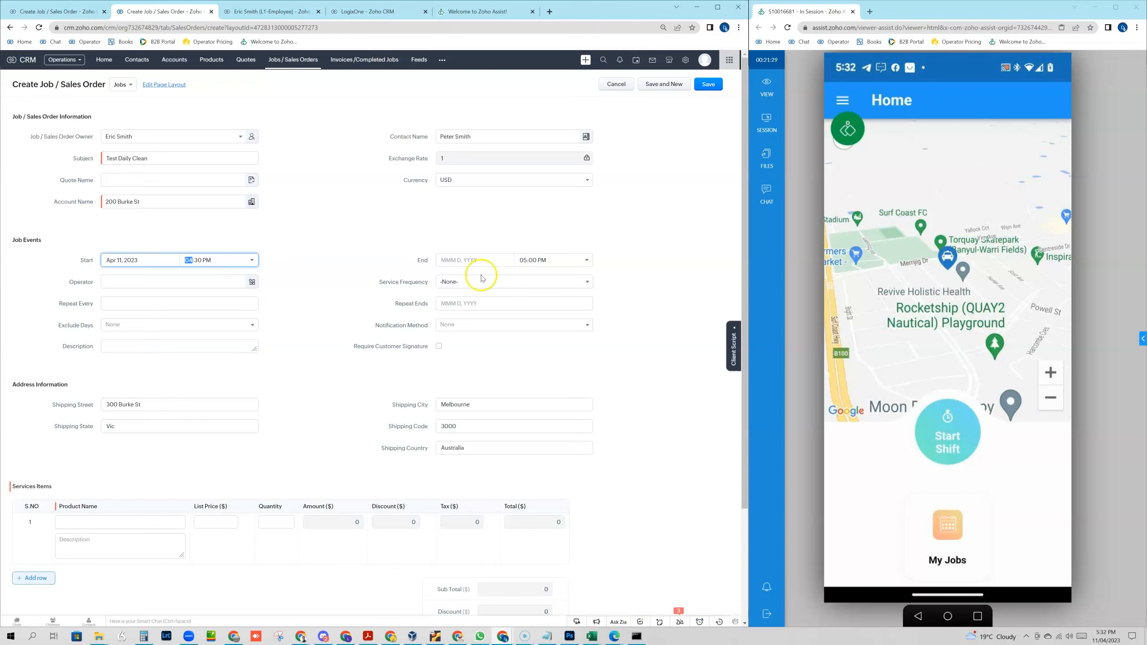
{"action": "left_click", "coordinate": [466, 261]}
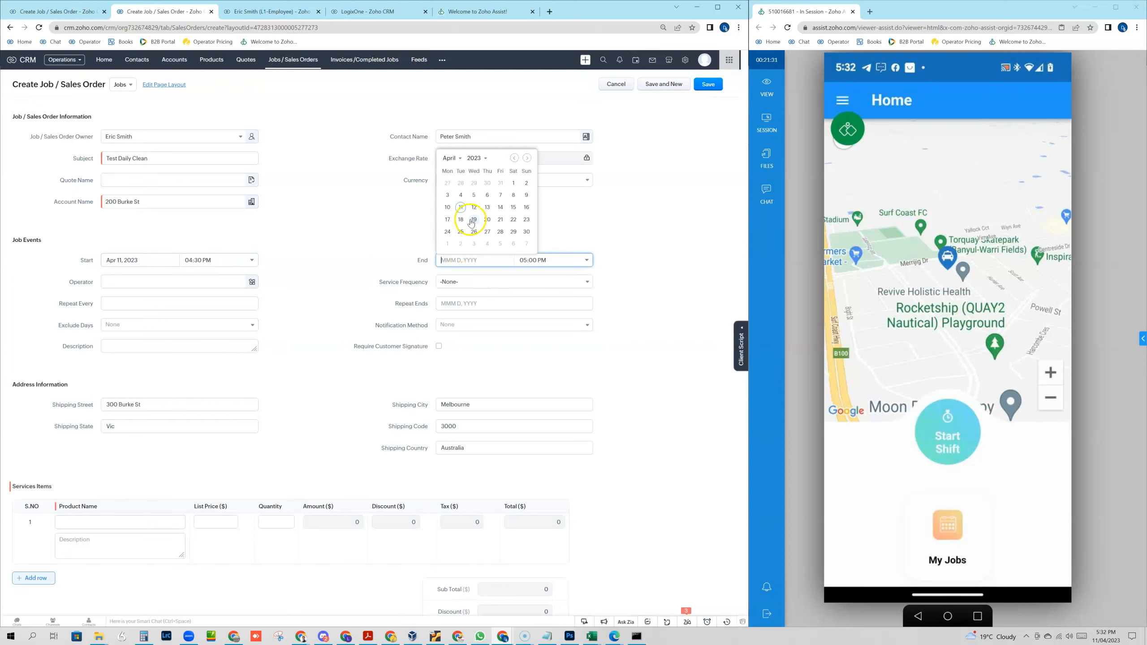
{"action": "left_click", "coordinate": [461, 208]}
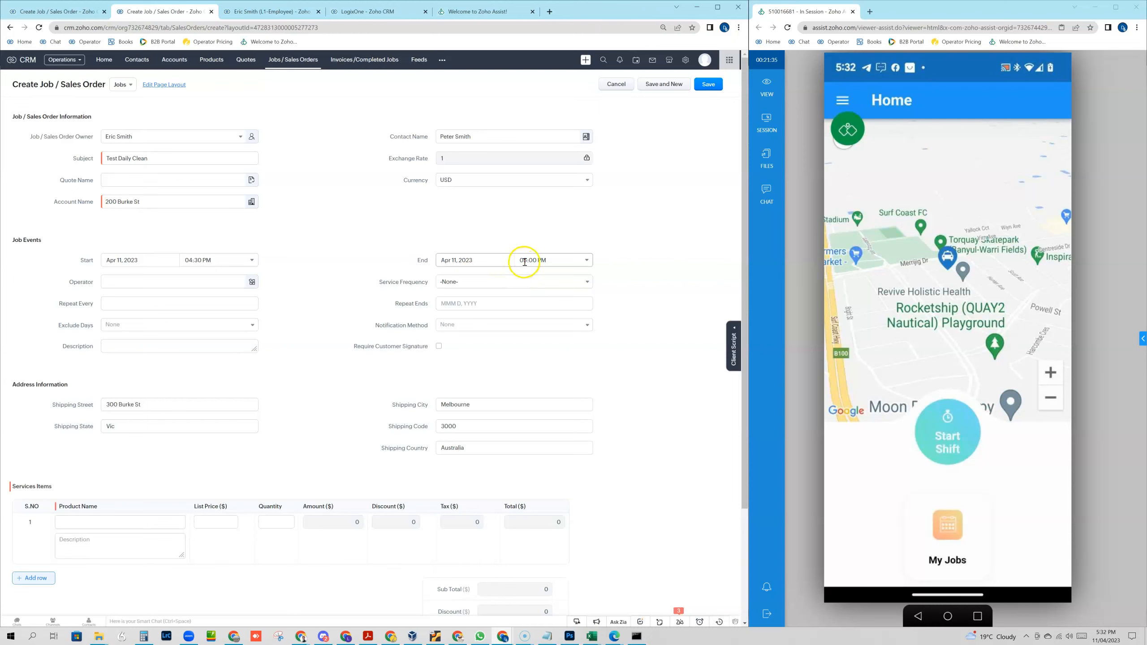
{"action": "left_click", "coordinate": [584, 260]}
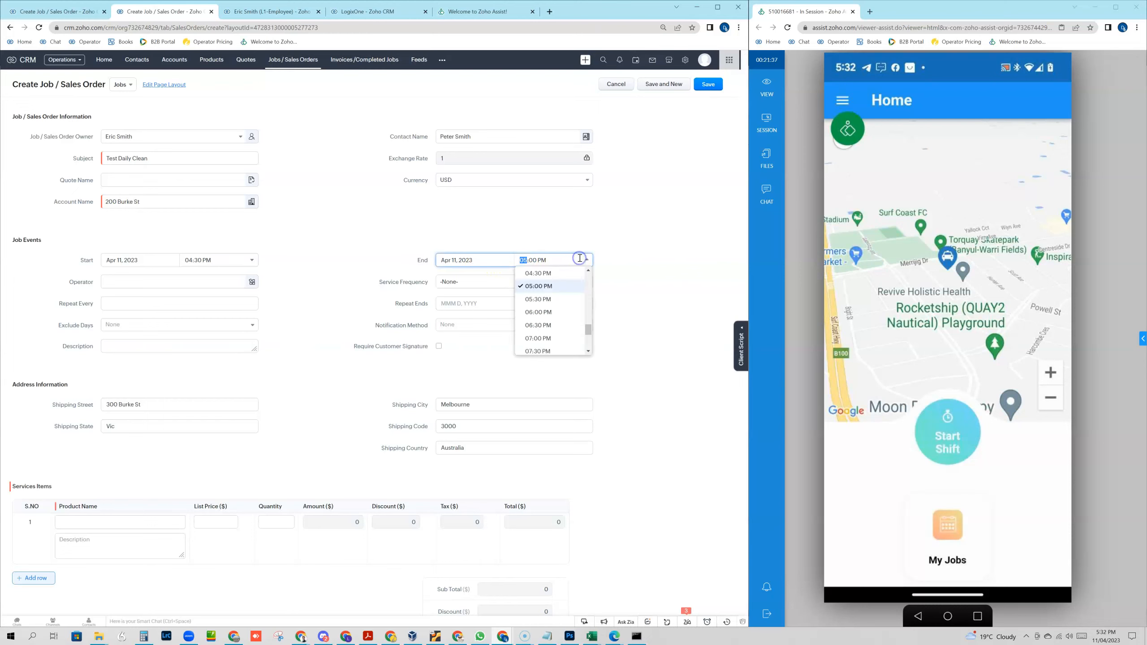
{"action": "left_click", "coordinate": [561, 299]}
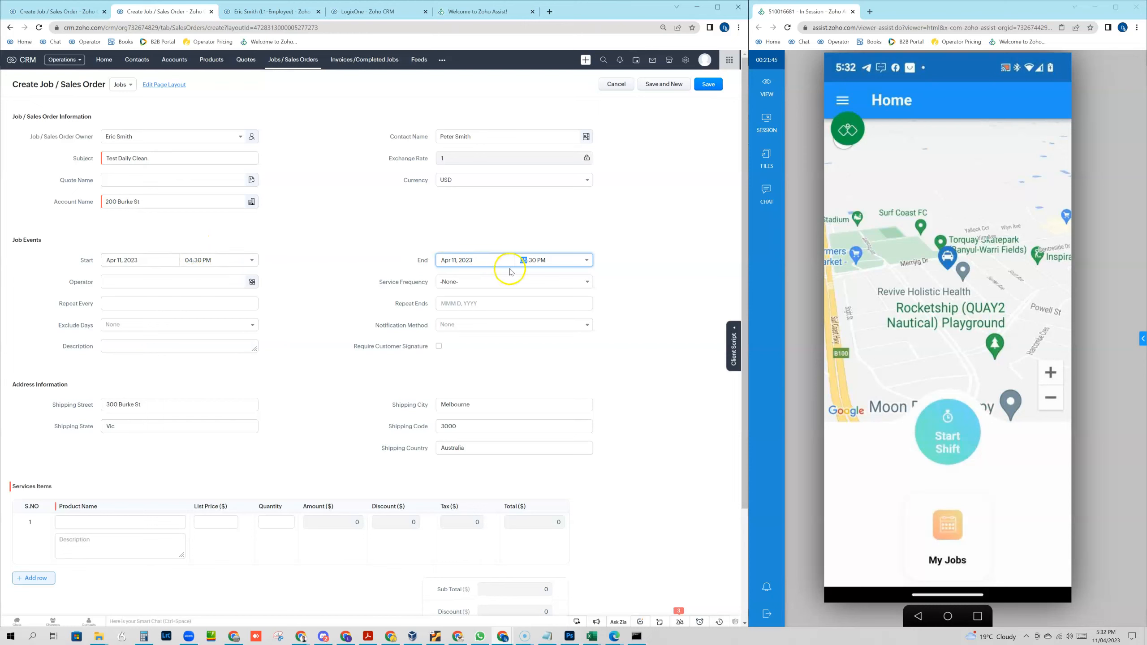
{"action": "double_click", "coordinate": [604, 257]}
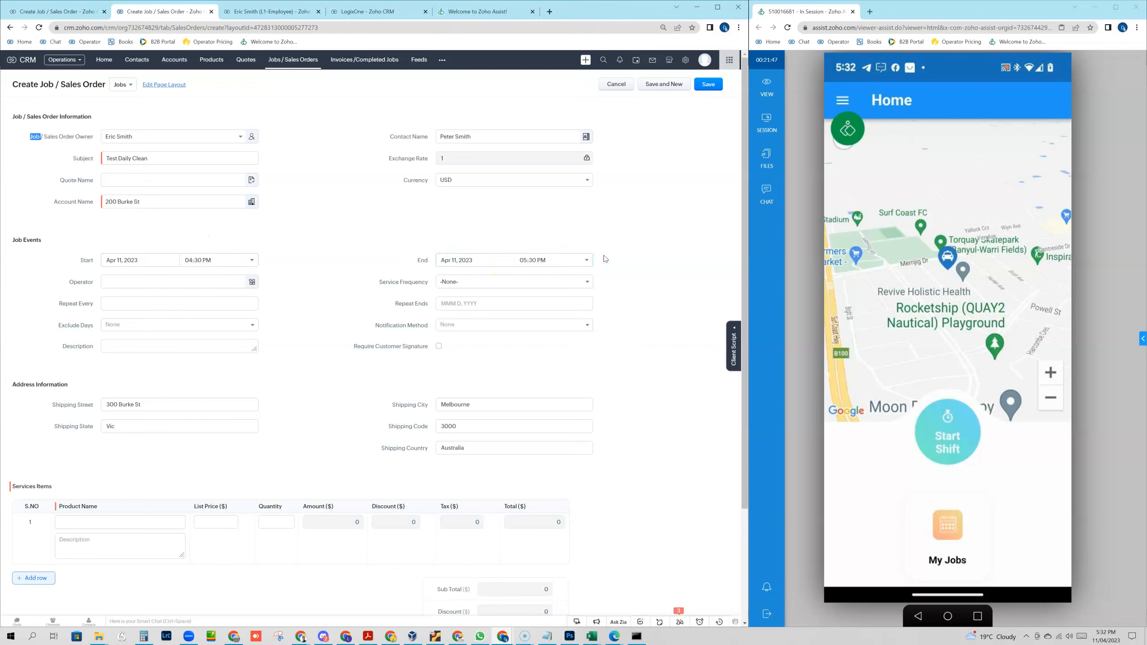
Step: Assign operator Truck No 2, set Service Frequency to Daily, and begin entering Repeat Every 2
{"action": "left_click", "coordinate": [184, 281]}
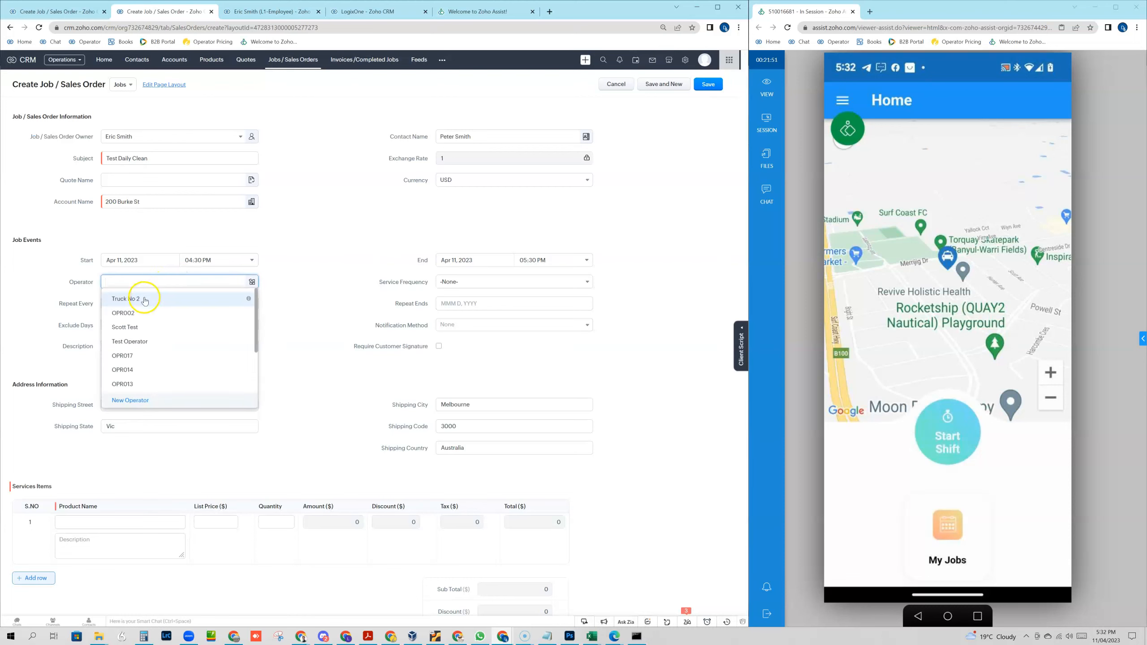
{"action": "left_click", "coordinate": [145, 298]}
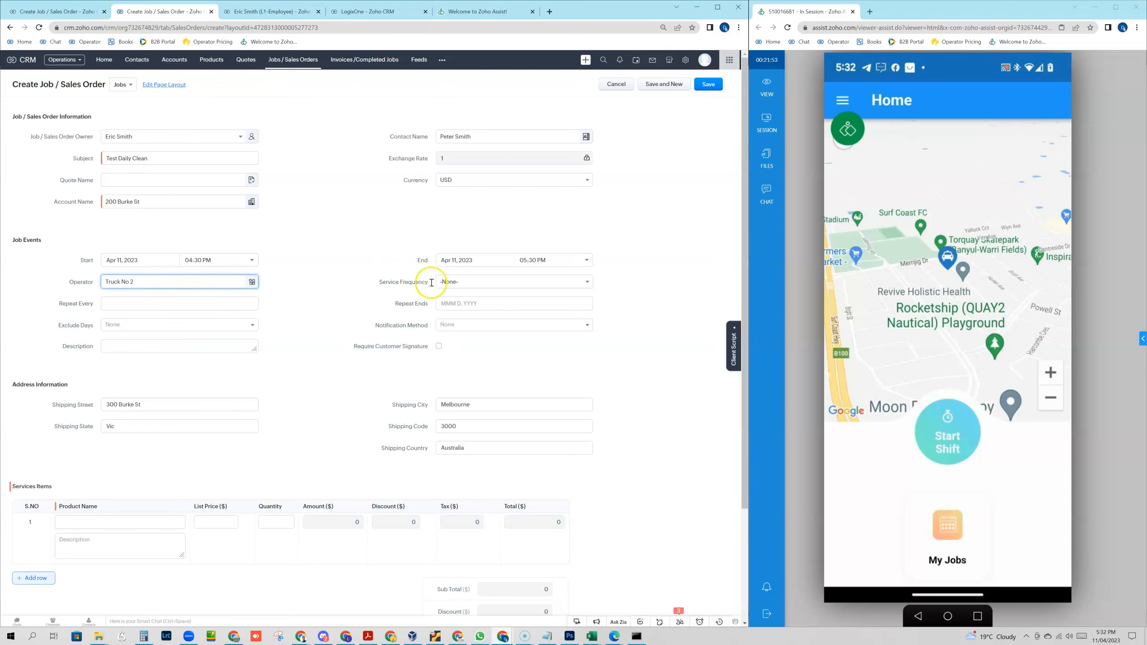
{"action": "left_click", "coordinate": [457, 282]}
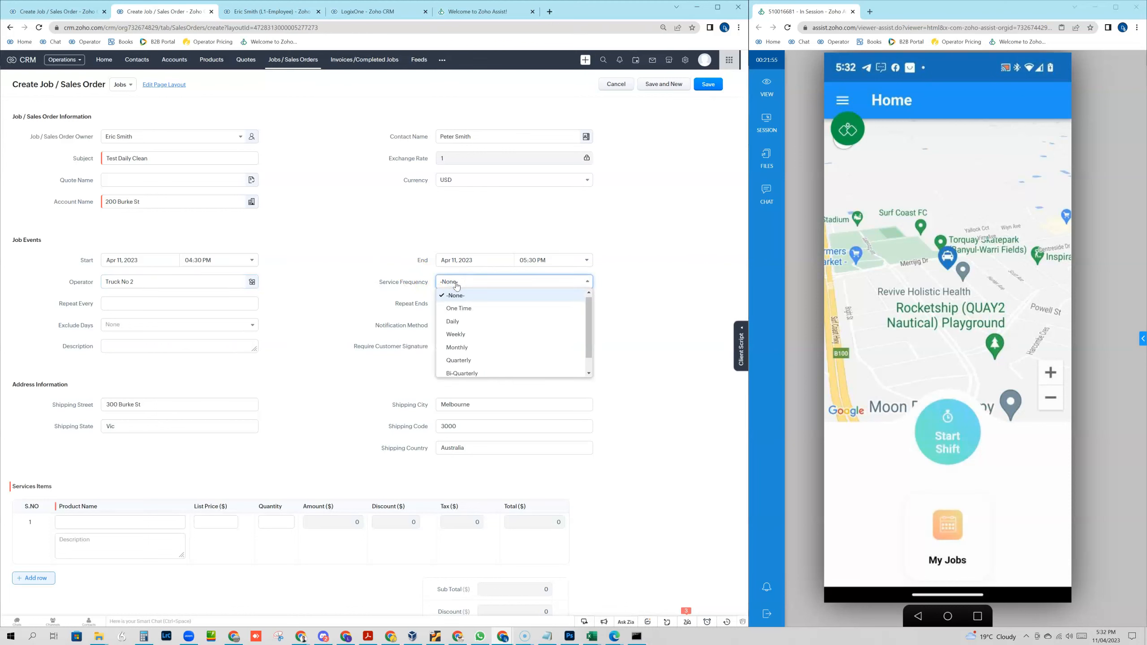
{"action": "left_click", "coordinate": [458, 321]}
{"action": "left_click", "coordinate": [310, 269]}
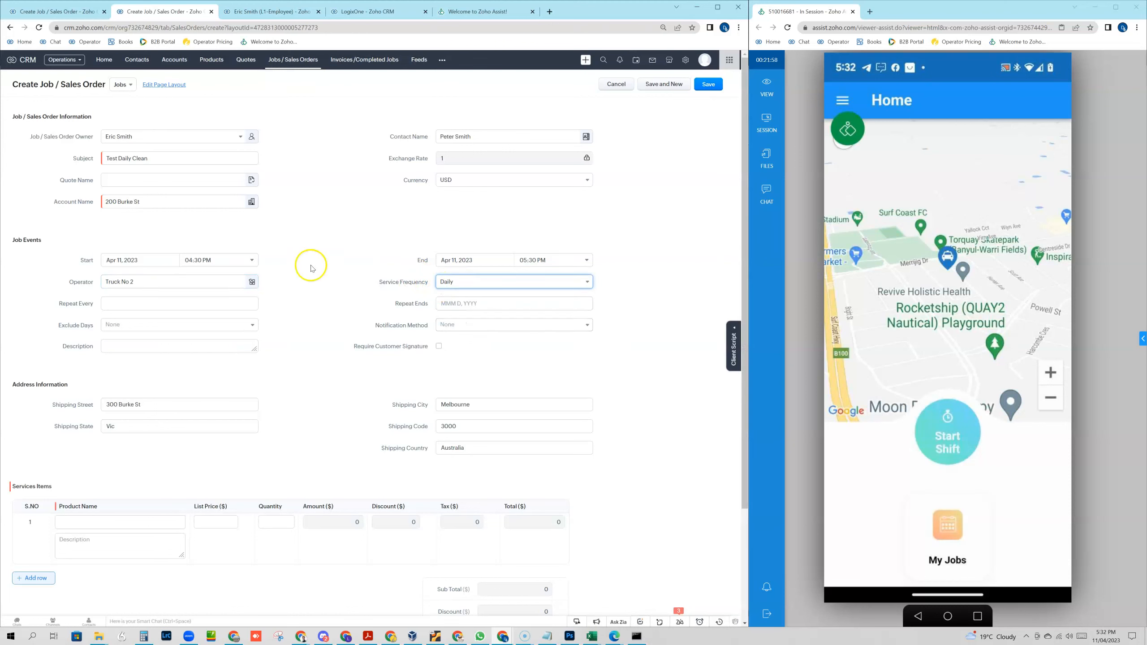
{"action": "left_click", "coordinate": [476, 282]}
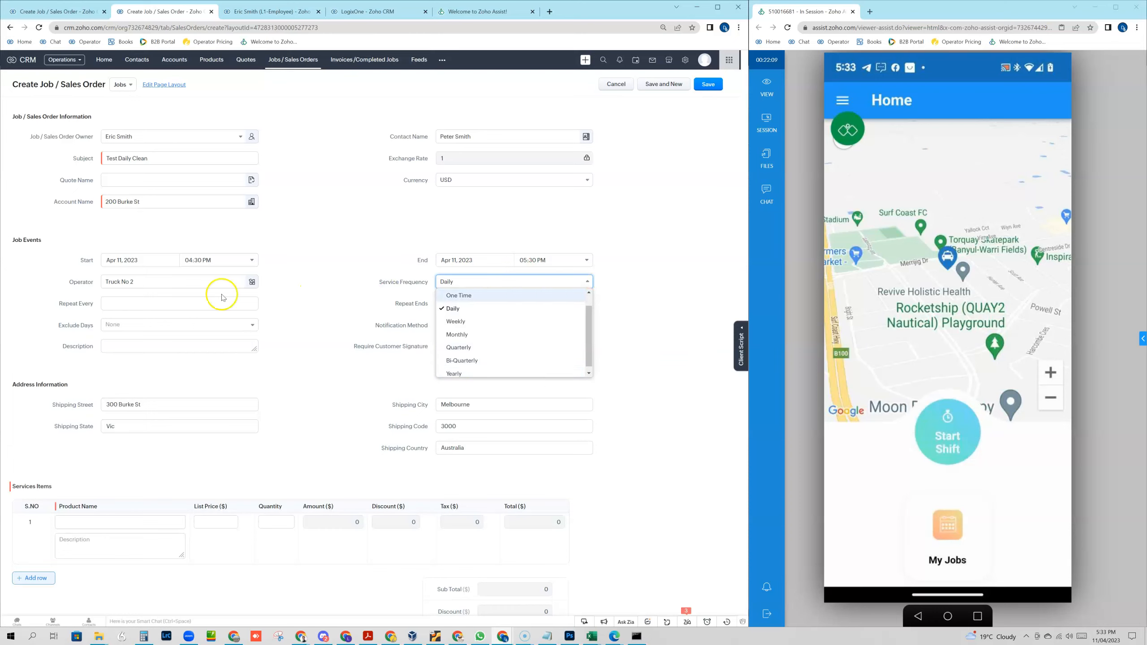
{"action": "left_click", "coordinate": [190, 302]}
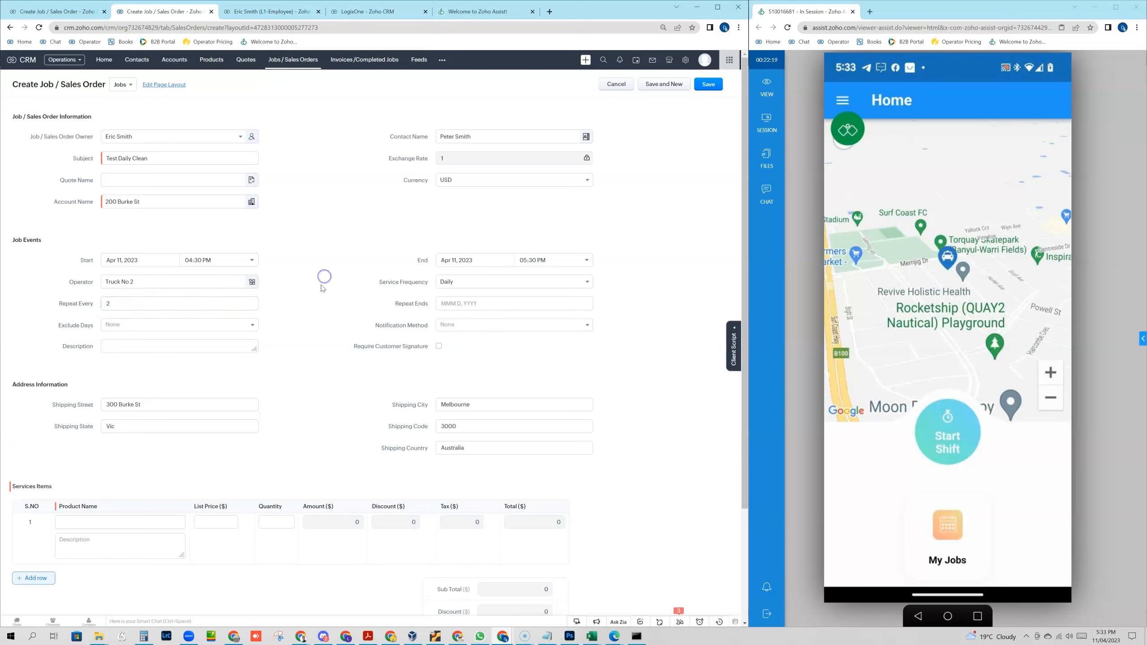
Step: Set the repeat end date to Jun 30, 2023
{"action": "left_click", "coordinate": [449, 304]}
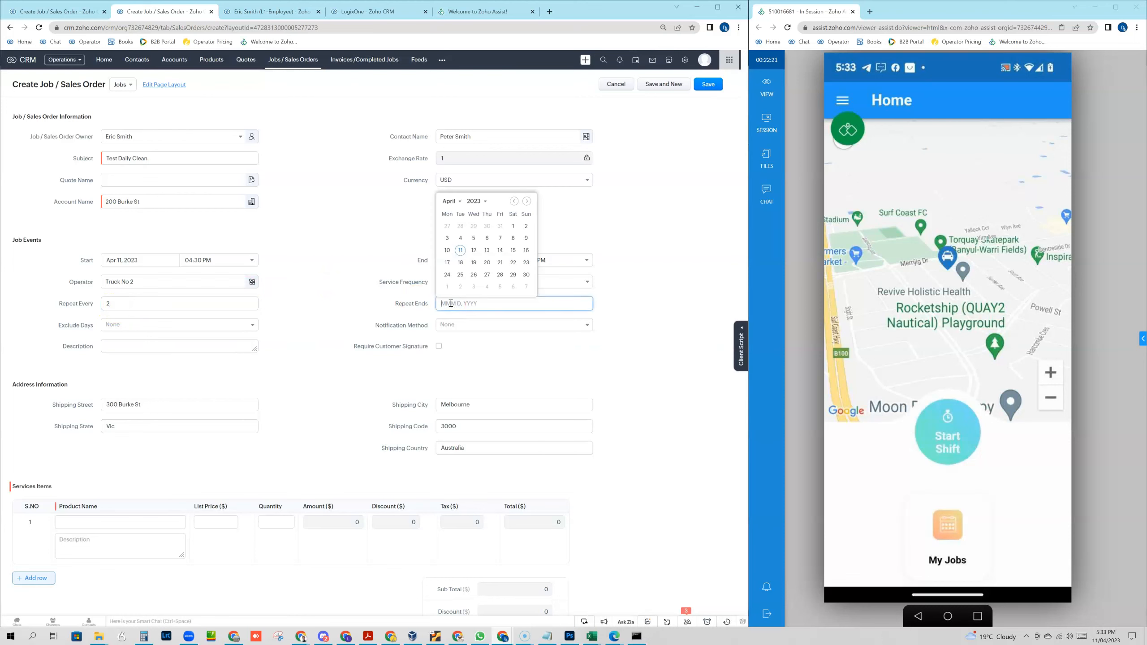
{"action": "left_click", "coordinate": [526, 201]}
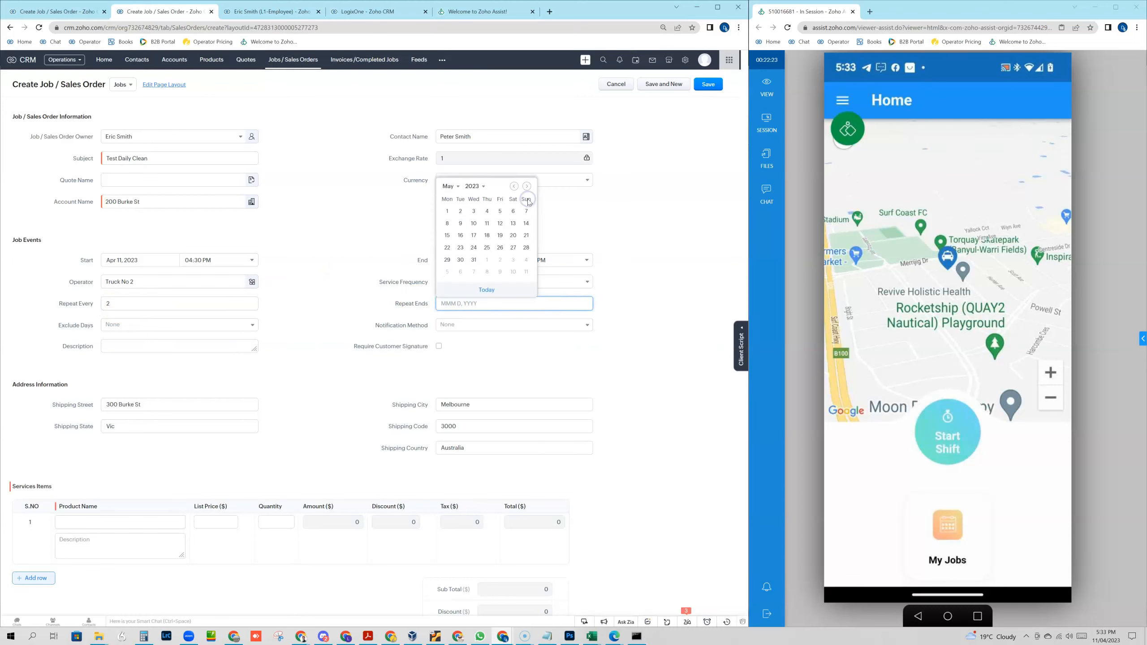
{"action": "left_click", "coordinate": [527, 188]}
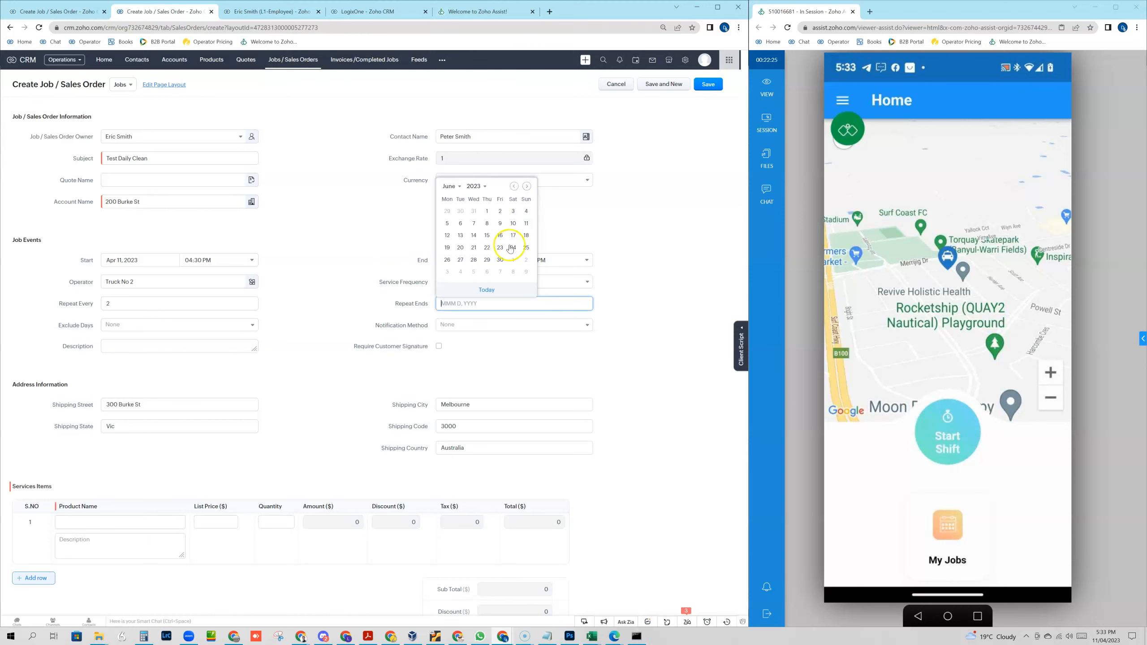
{"action": "left_click", "coordinate": [500, 260]}
{"action": "left_click", "coordinate": [371, 317]}
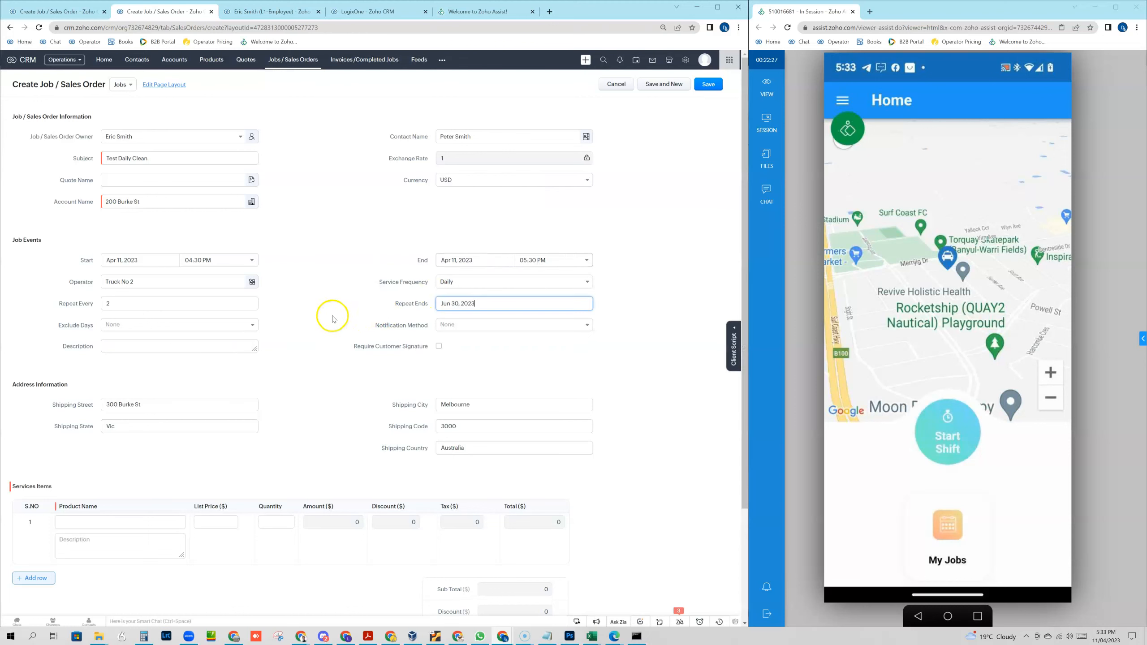
Step: Exclude Sundays and Saturdays from the job schedule
{"action": "left_click", "coordinate": [244, 325]}
{"action": "left_click", "coordinate": [192, 340]}
{"action": "left_click", "coordinate": [173, 406]}
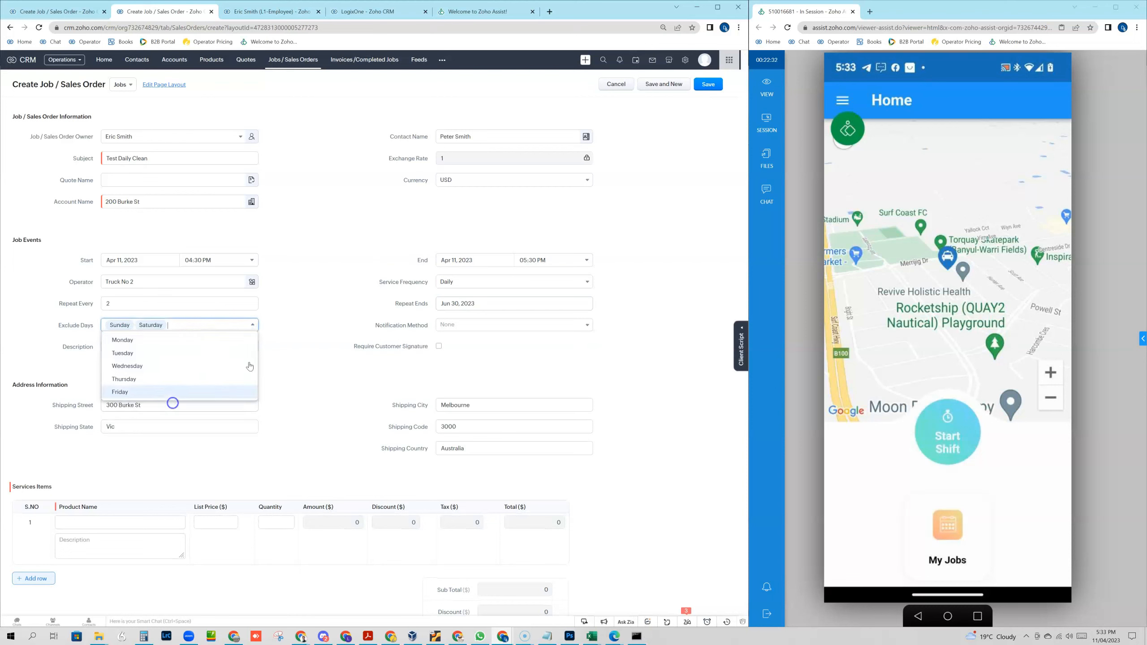
{"action": "left_click", "coordinate": [311, 299]}
Step: Choose Email and SMS as notification methods and require a customer signature
{"action": "left_click", "coordinate": [476, 323]}
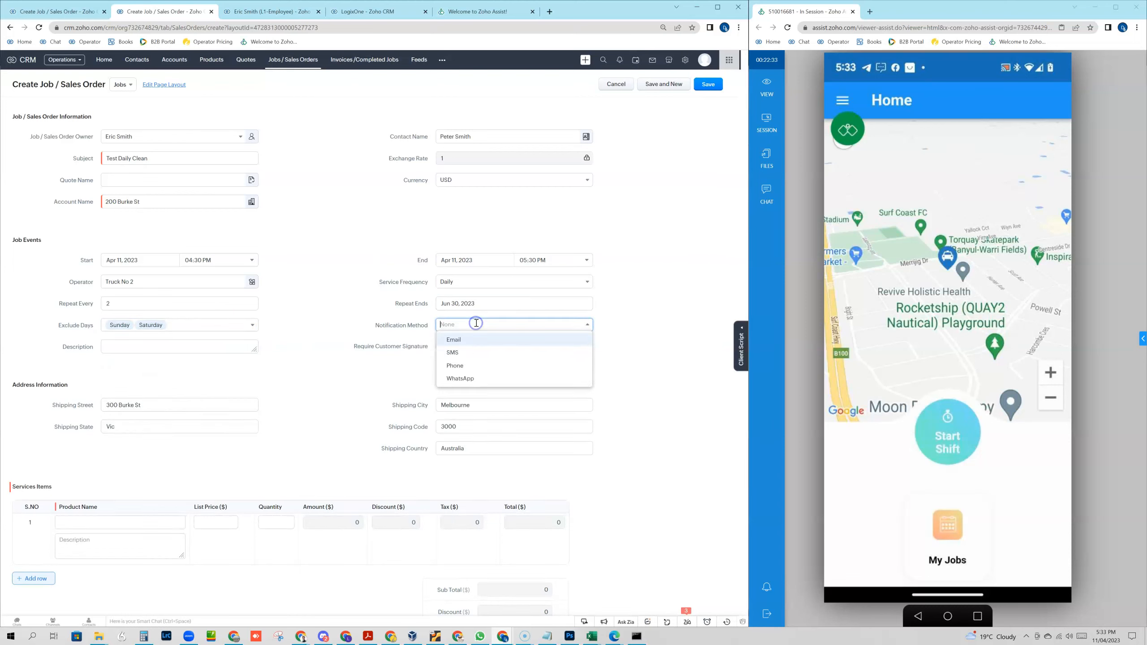
{"action": "left_click", "coordinate": [474, 353]}
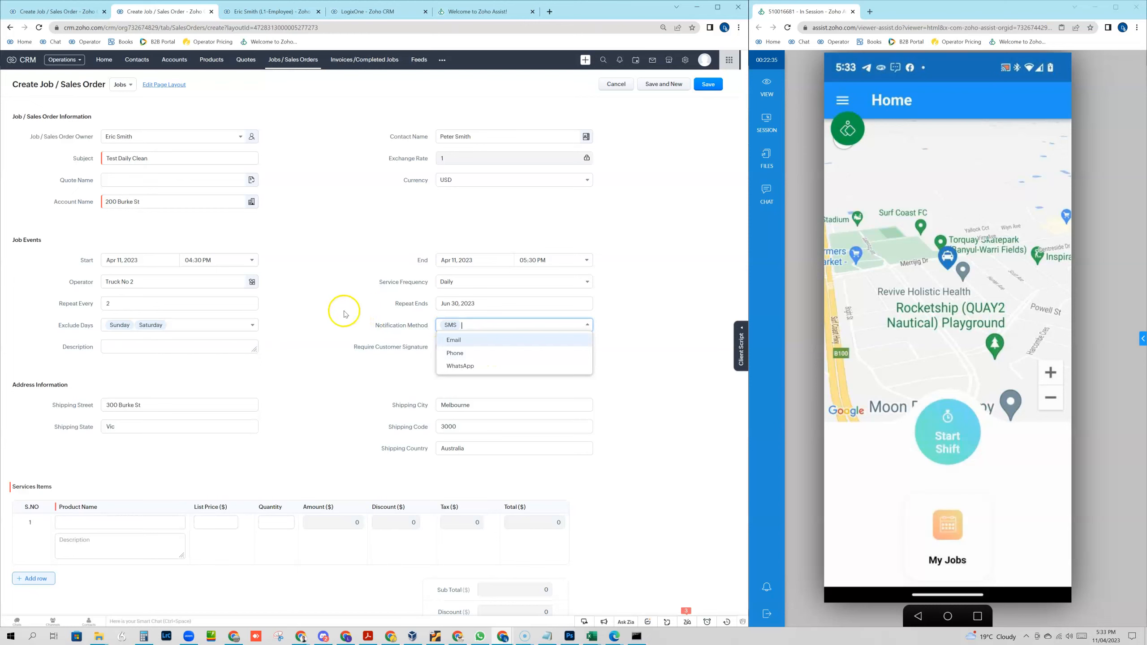
{"action": "left_click", "coordinate": [454, 339]}
{"action": "left_click", "coordinate": [342, 299]}
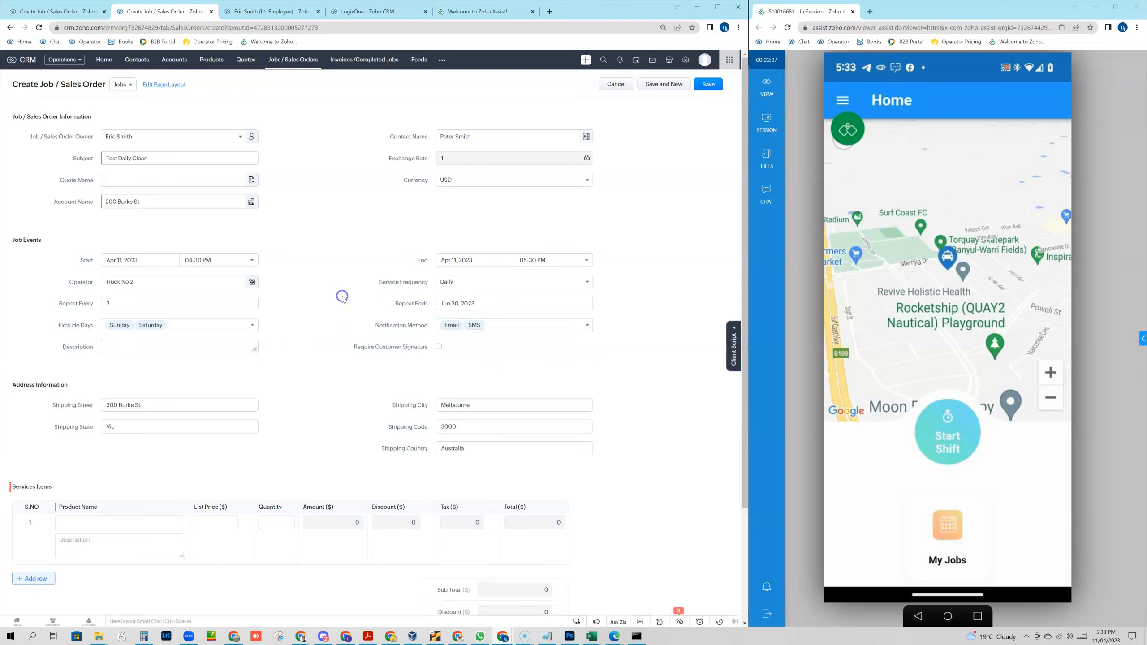
{"action": "left_click", "coordinate": [440, 348]}
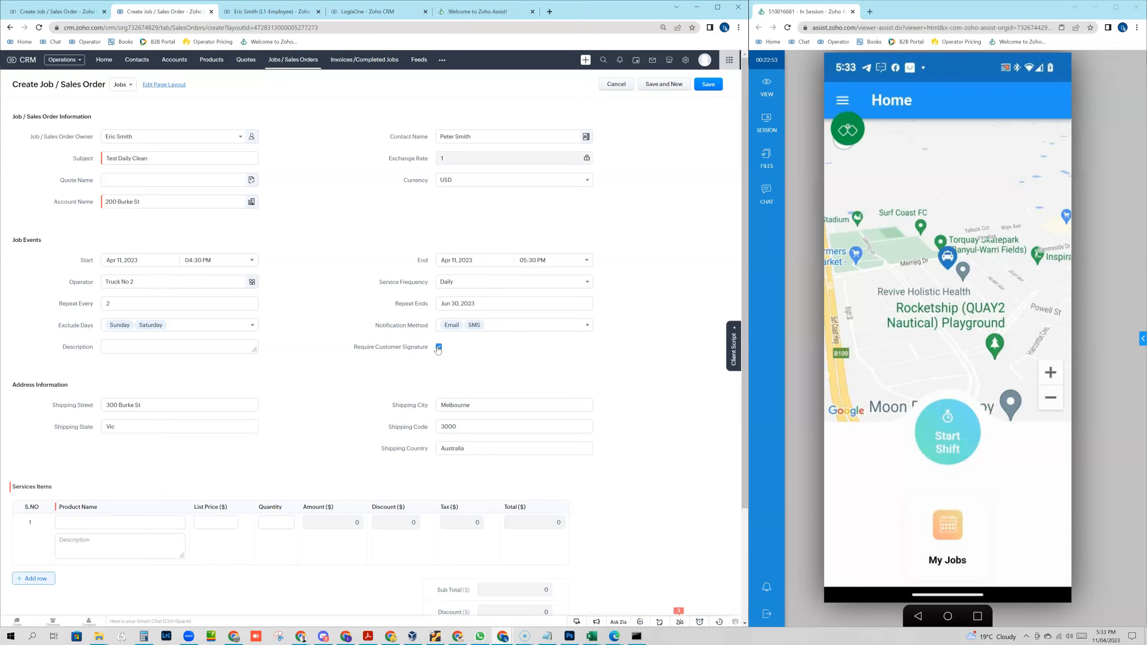
{"action": "left_click", "coordinate": [461, 283]}
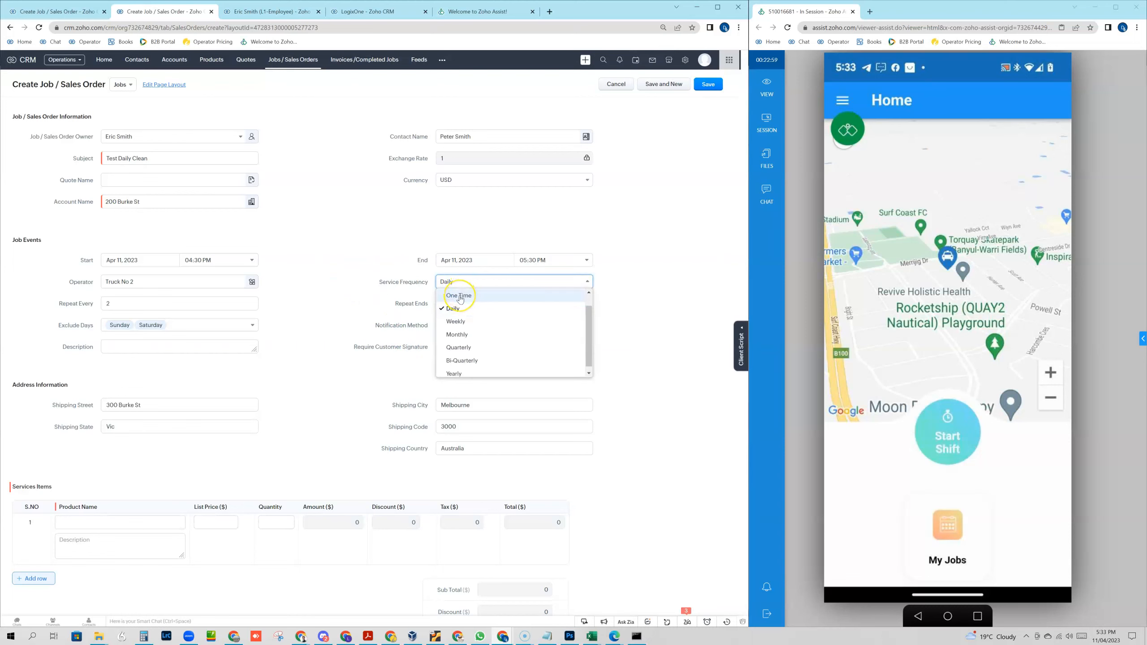
{"action": "left_click", "coordinate": [495, 296]}
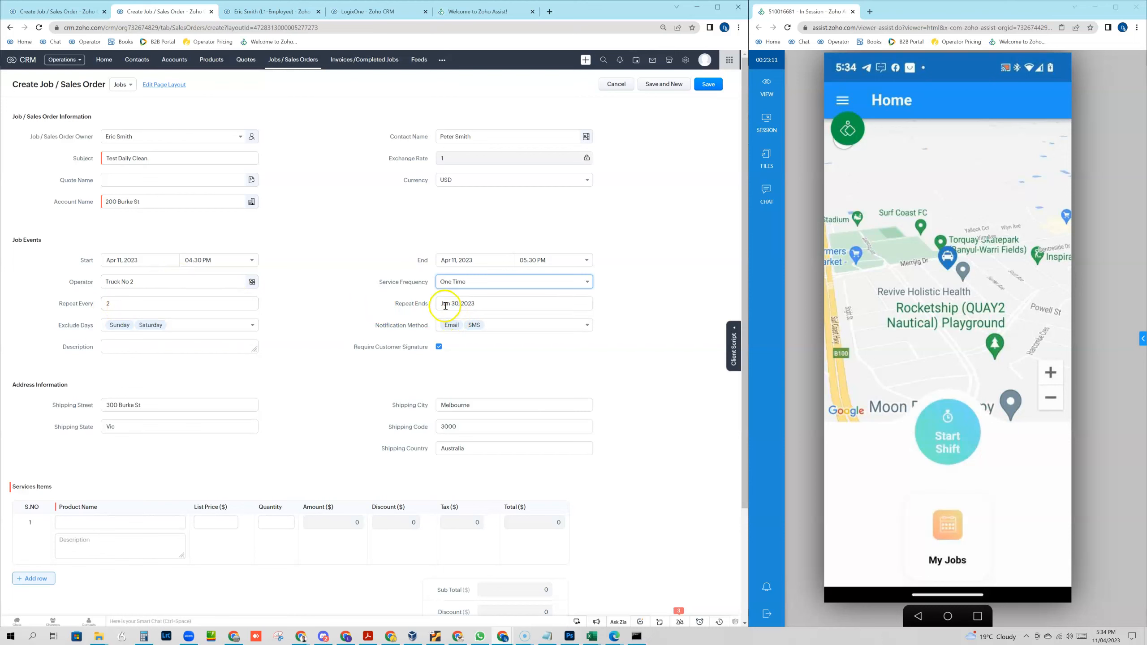
{"action": "left_click", "coordinate": [469, 281]}
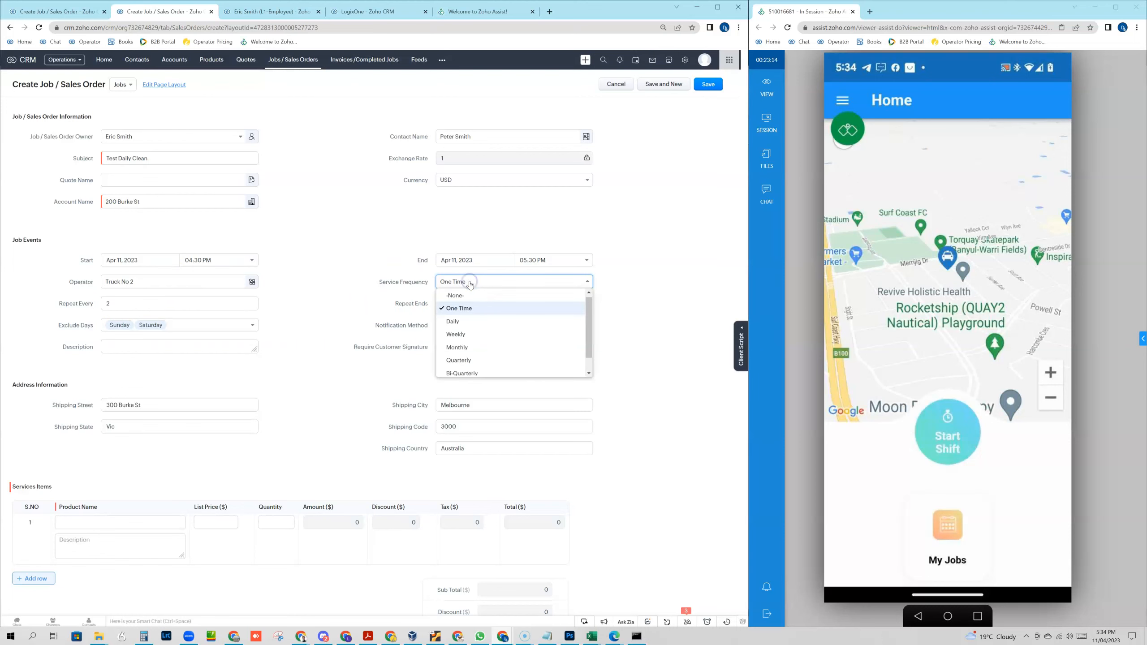
{"action": "left_click", "coordinate": [472, 317]}
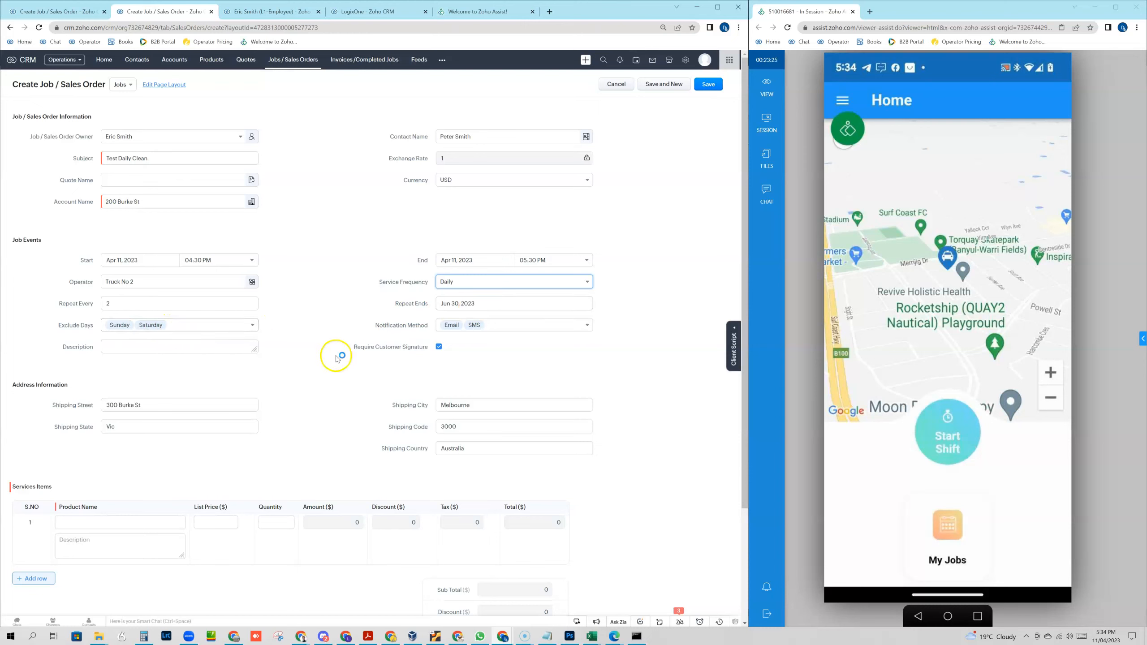
{"action": "scroll", "coordinate": [287, 410], "scroll_direction": "down", "scroll_amount": 3}
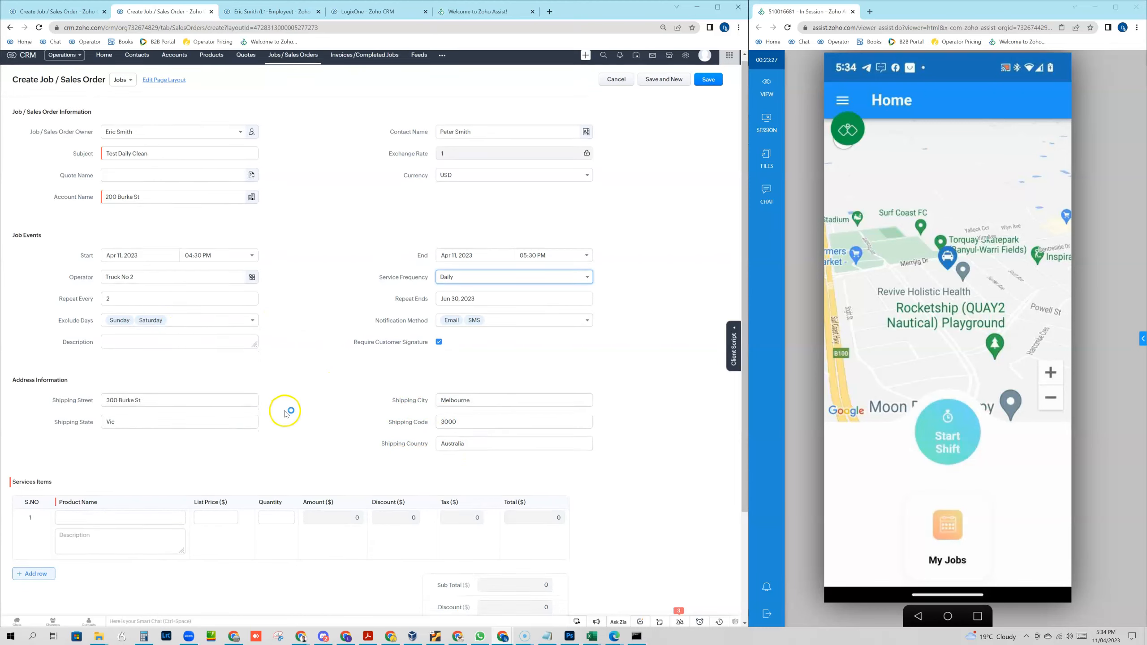
Step: Add service items 1 Hour full service clean and Window Cleaning in two rows
{"action": "left_click", "coordinate": [67, 387]}
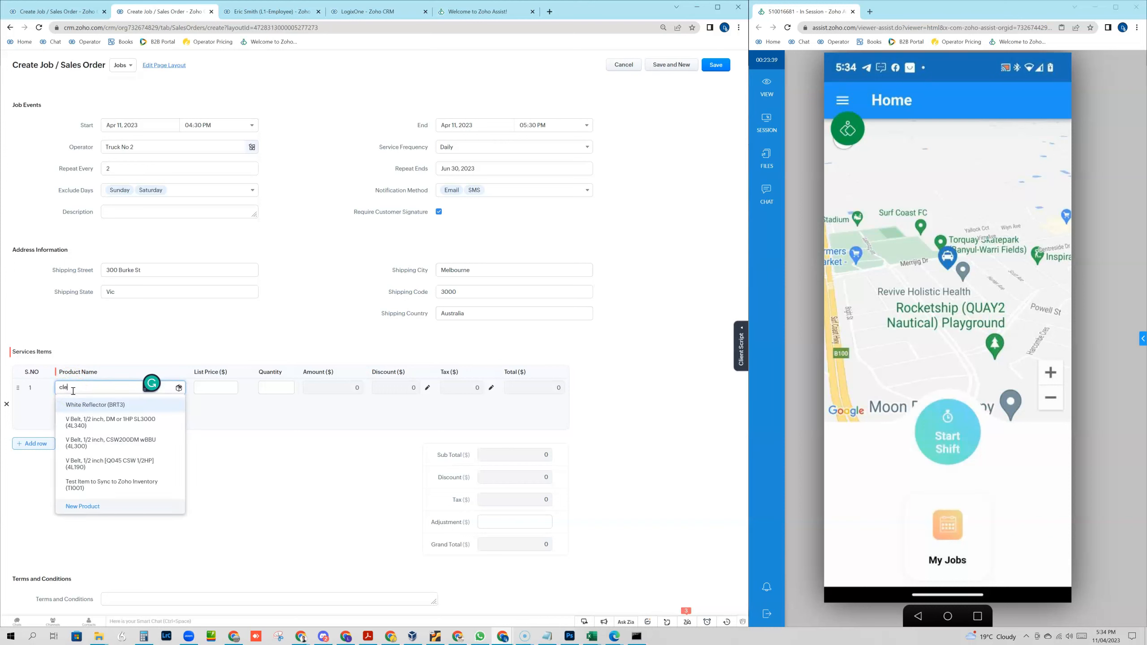
{"action": "type", "text": "an"}
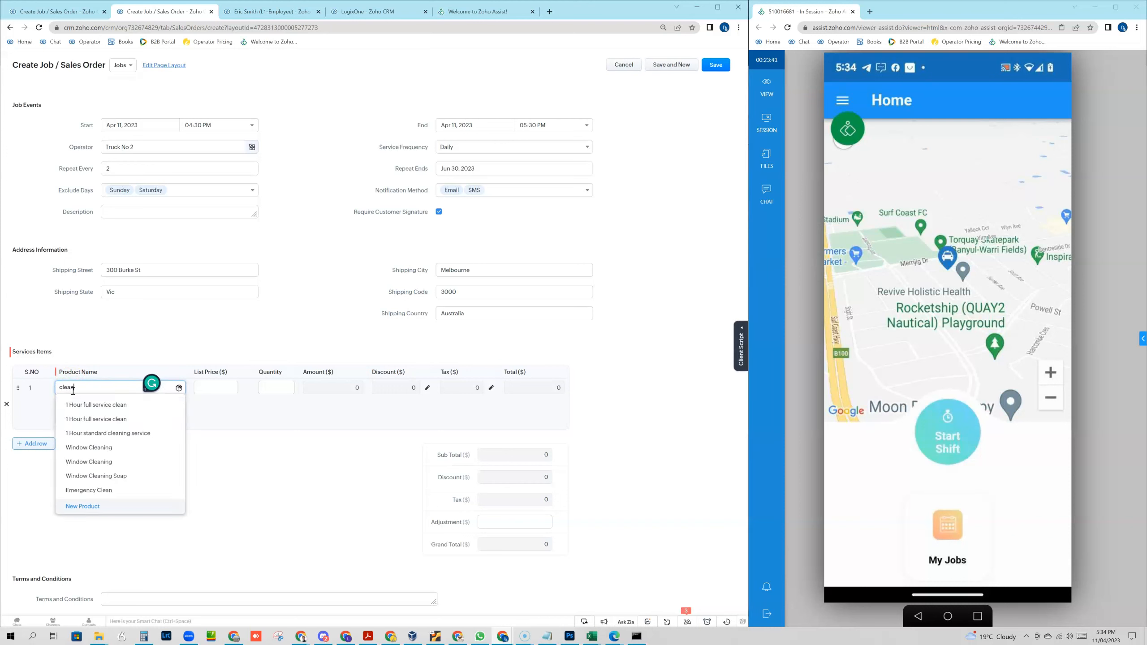
{"action": "left_click", "coordinate": [96, 405]}
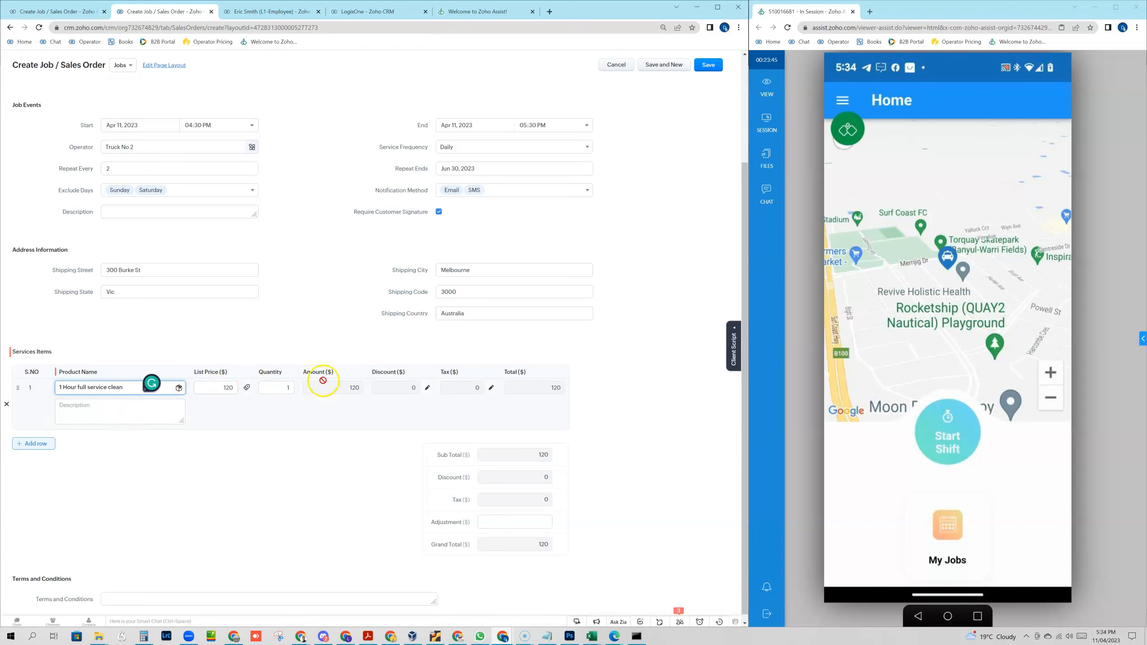
{"action": "left_click", "coordinate": [39, 444]}
{"action": "left_click", "coordinate": [93, 433]}
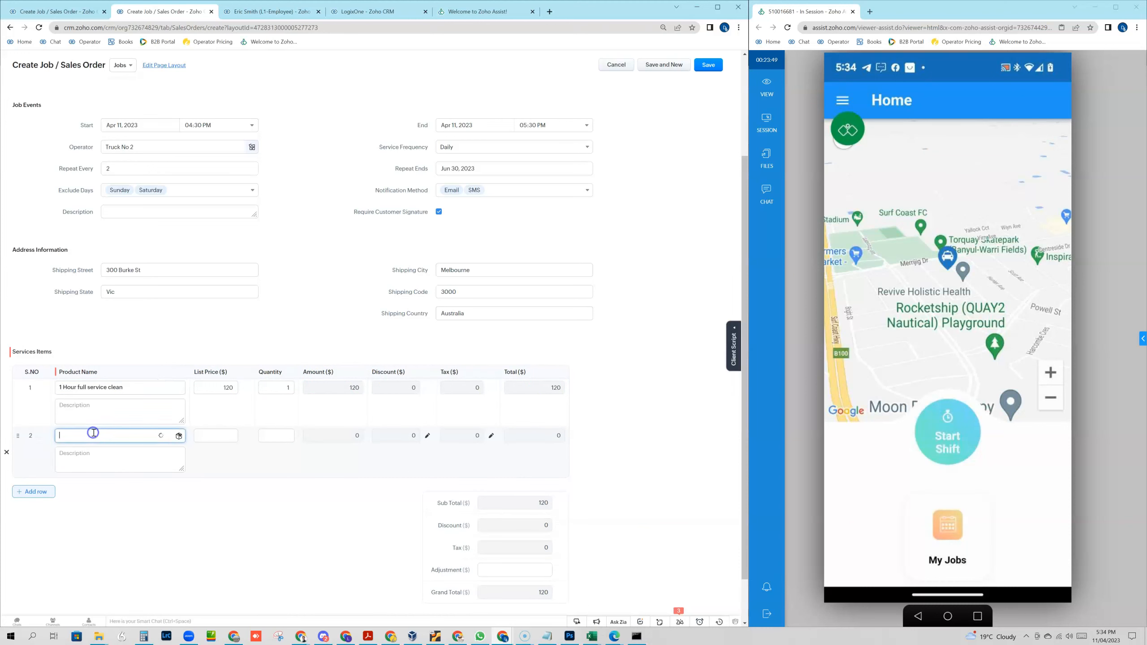
{"action": "type", "text": "clean"}
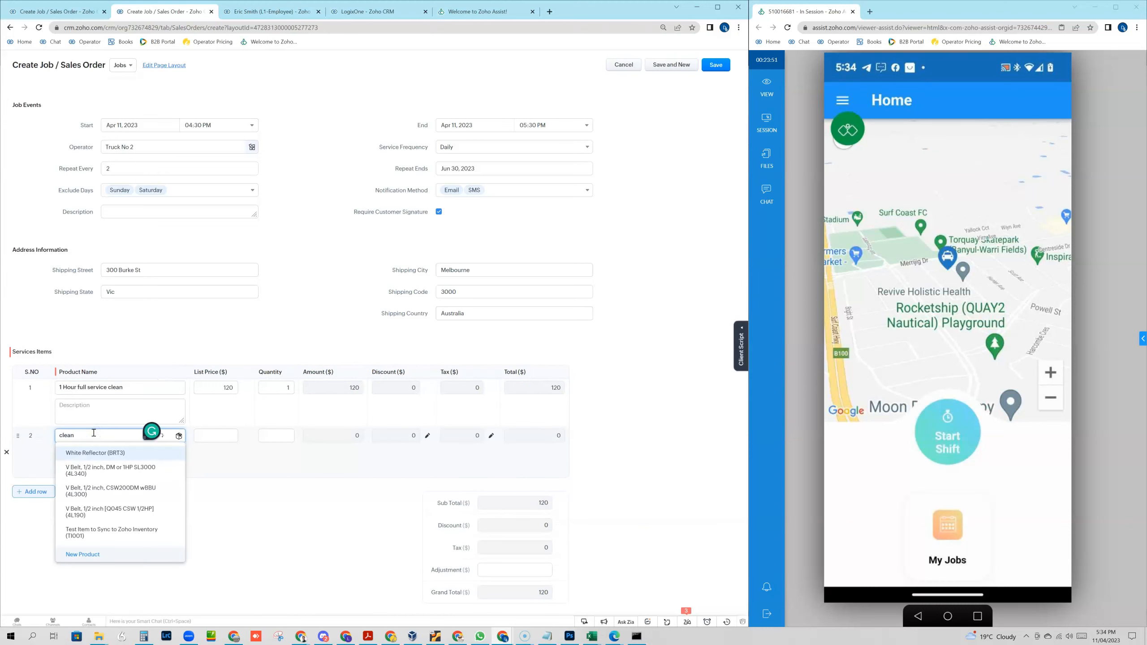
{"action": "left_click", "coordinate": [113, 497]}
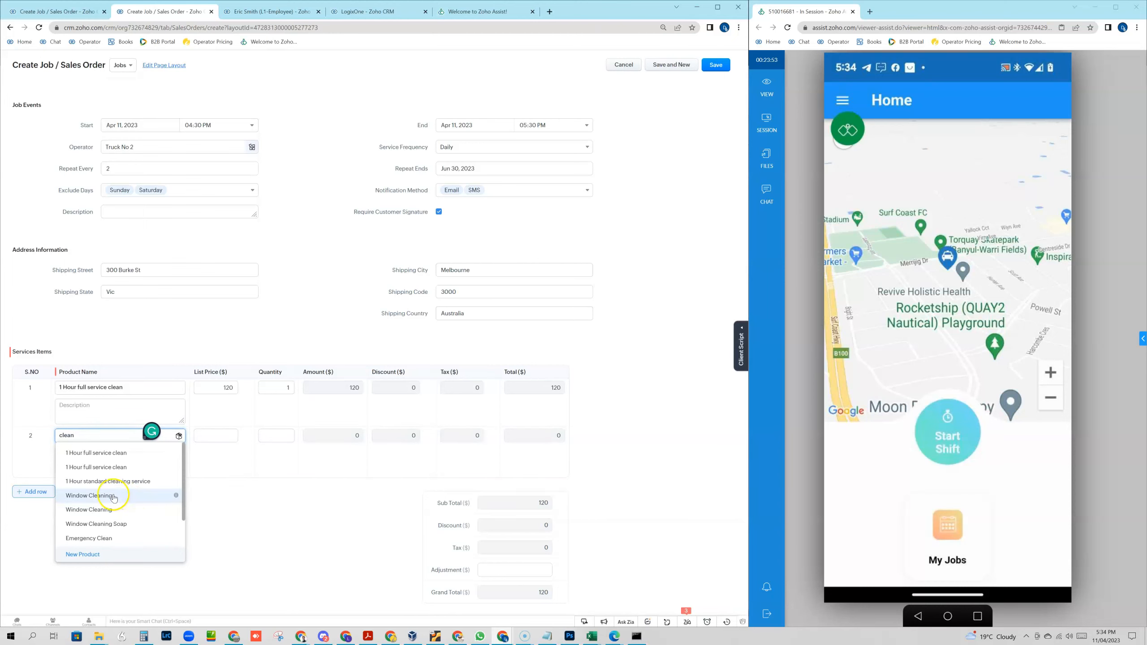
{"action": "left_click", "coordinate": [112, 497]}
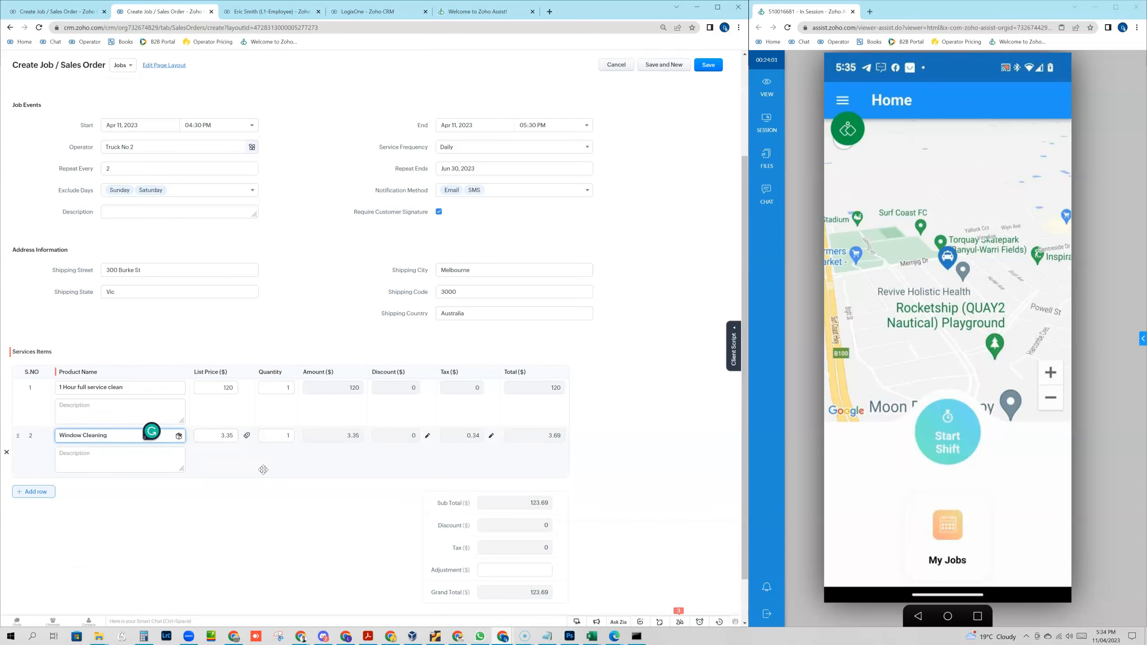
Step: Review the $123.69 grand total and save the job
{"action": "scroll", "coordinate": [256, 179], "scroll_direction": "up", "scroll_amount": 3}
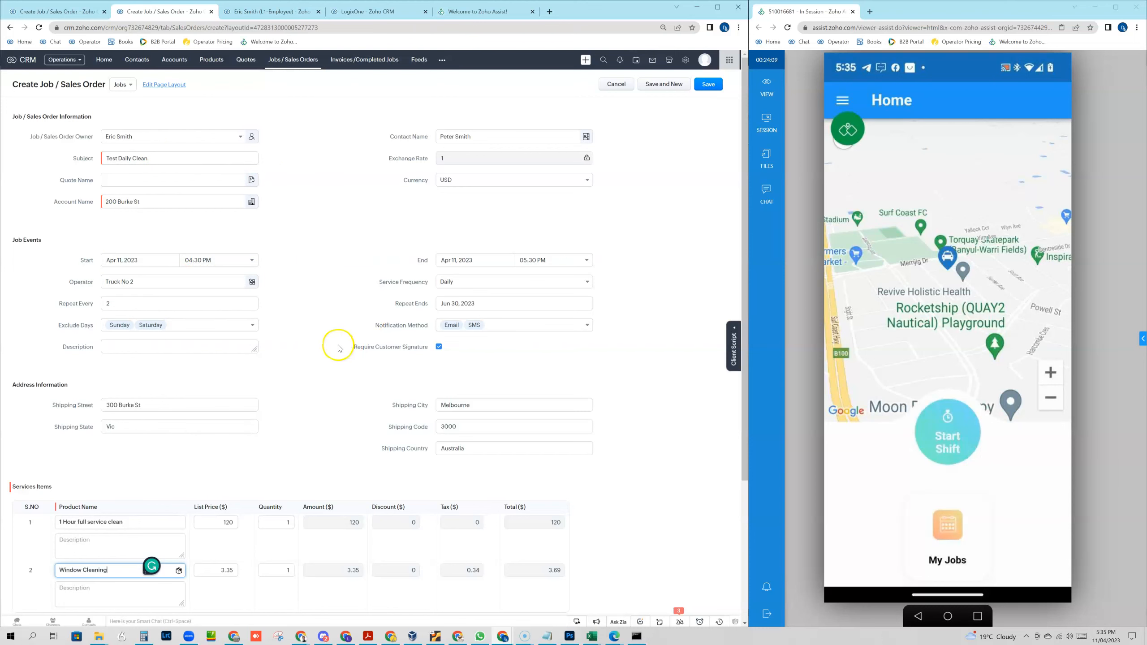
{"action": "scroll", "coordinate": [294, 402], "scroll_direction": "down", "scroll_amount": 4}
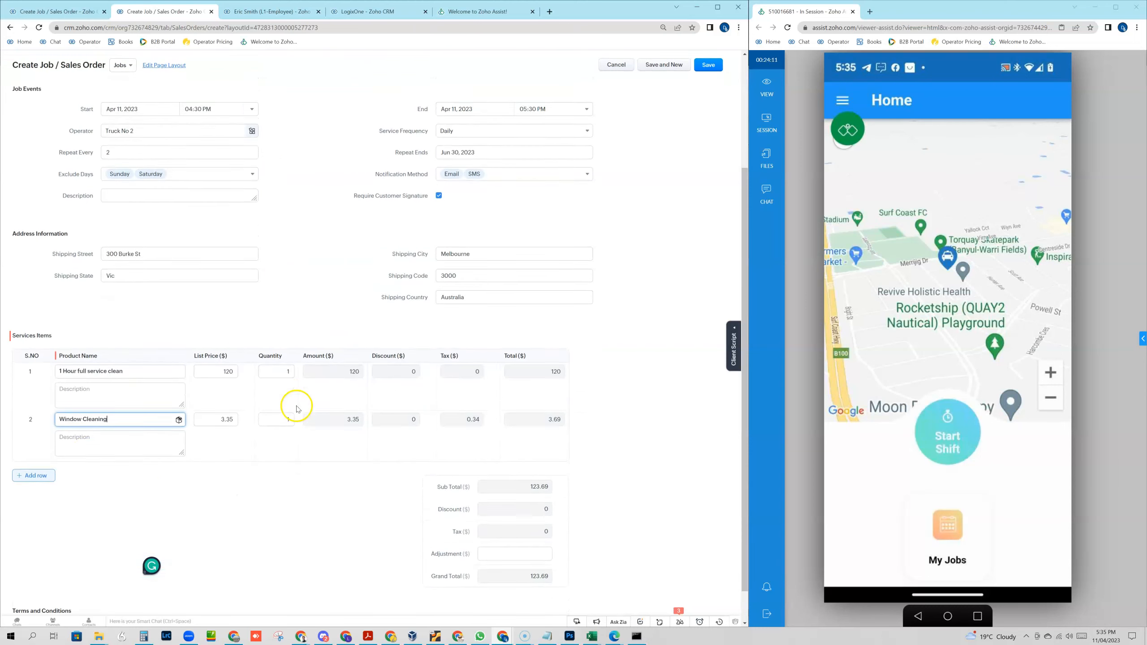
{"action": "scroll", "coordinate": [245, 468], "scroll_direction": "down", "scroll_amount": 1}
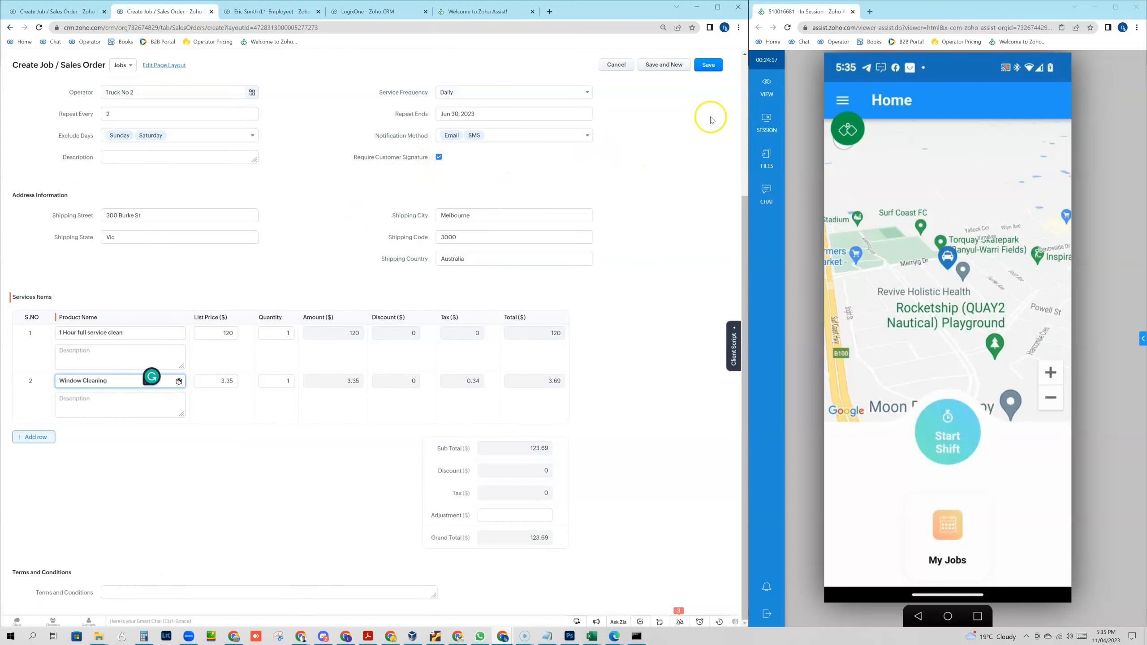
{"action": "left_click", "coordinate": [708, 73]}
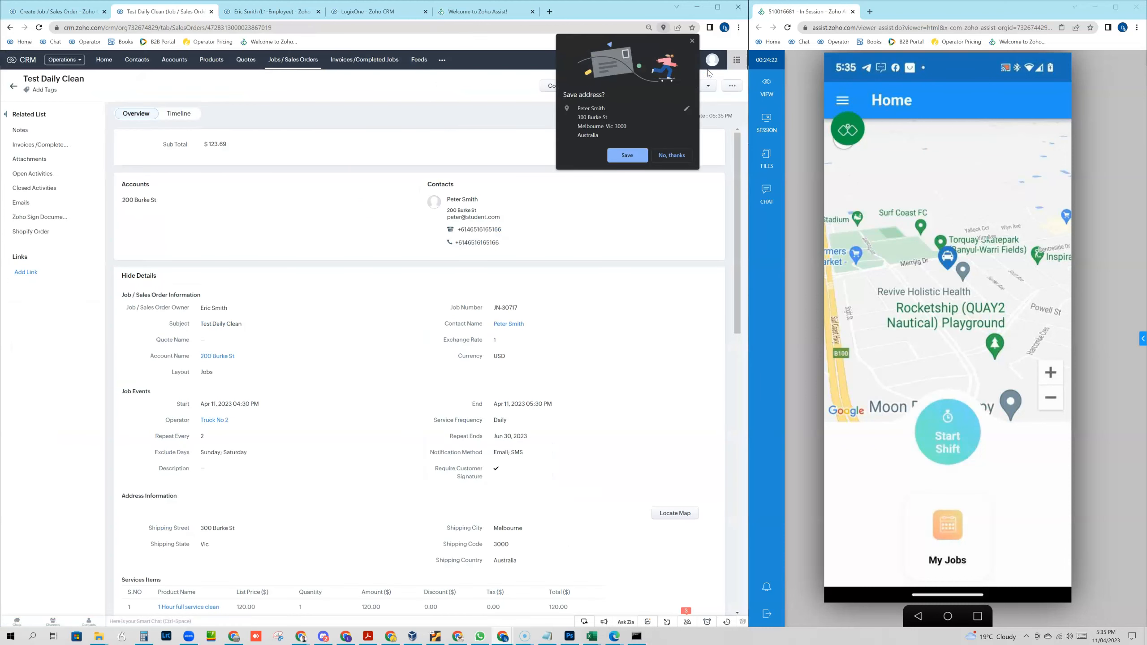
Step: Close Chrome's Save address popup and open the extra-actions dropdown beside Sync Order to zInventory
{"action": "left_click", "coordinate": [692, 41]}
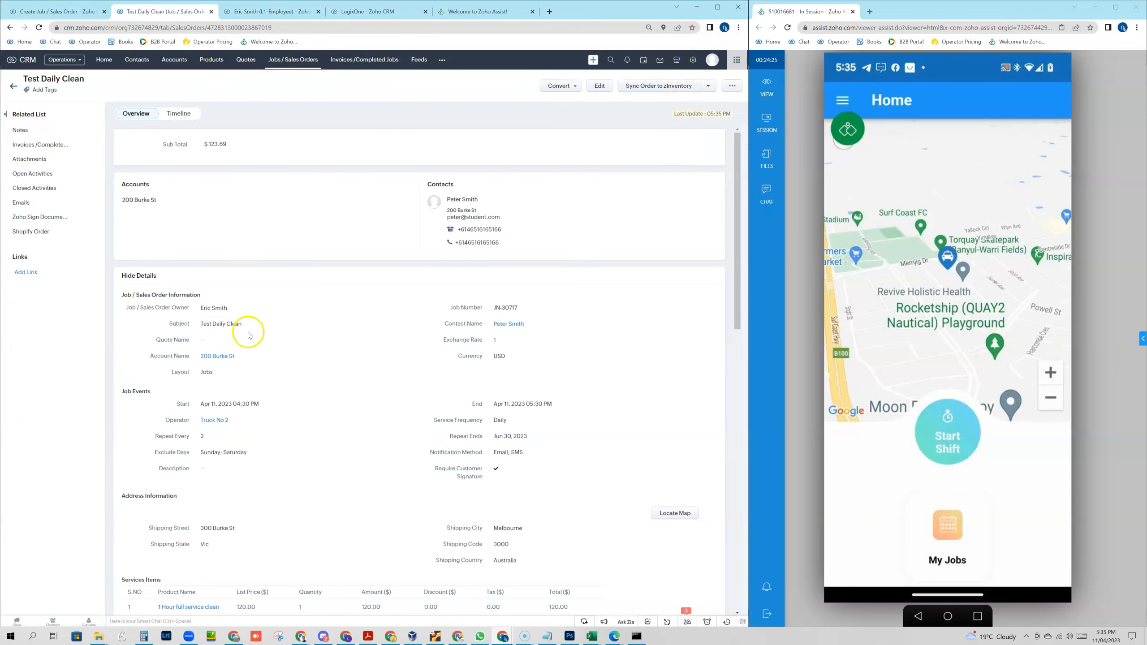
{"action": "scroll", "coordinate": [289, 333], "scroll_direction": "down", "scroll_amount": 5}
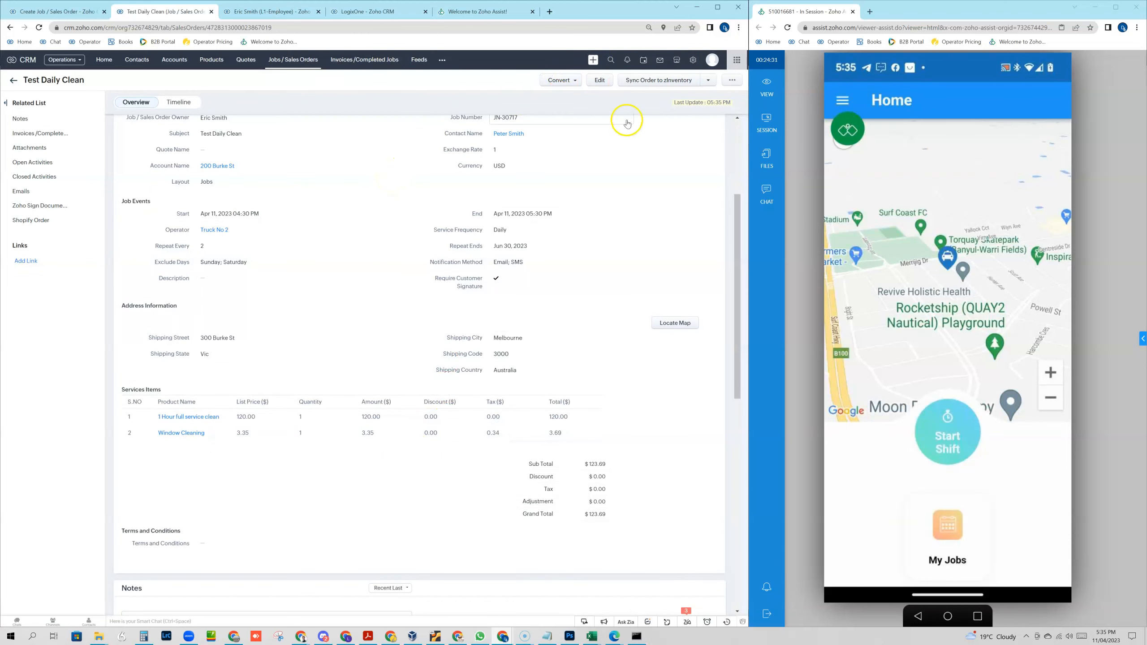
{"action": "left_click", "coordinate": [710, 82]}
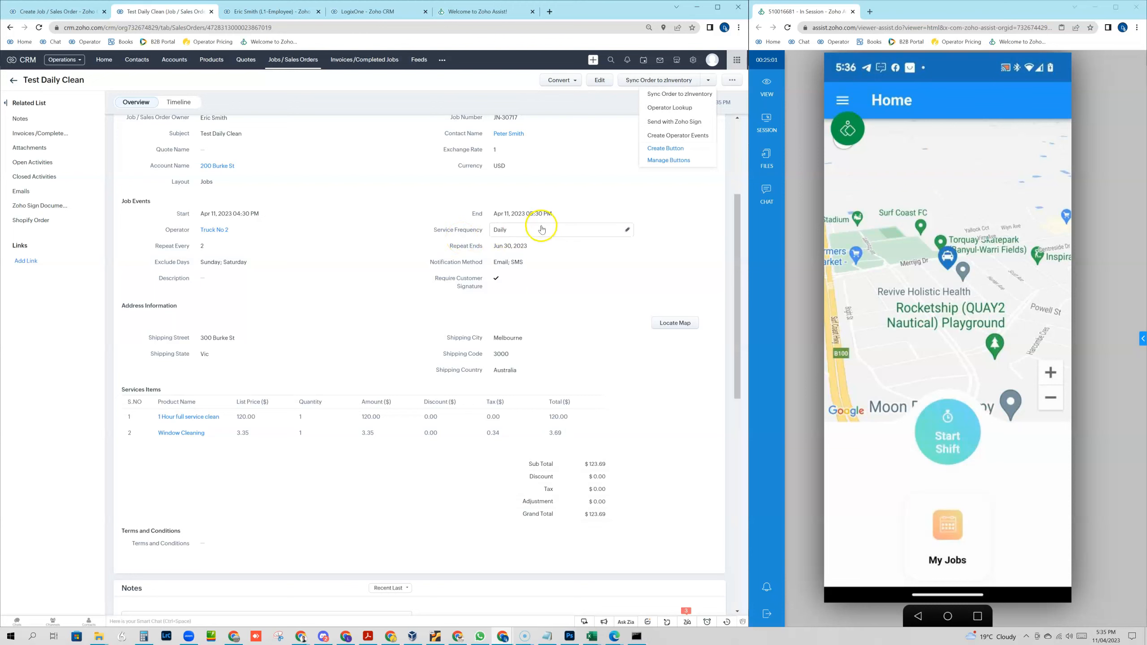
Step: Run Create Operator Events for Test Daily Clean and close the confirmation message
{"action": "left_click", "coordinate": [666, 137]}
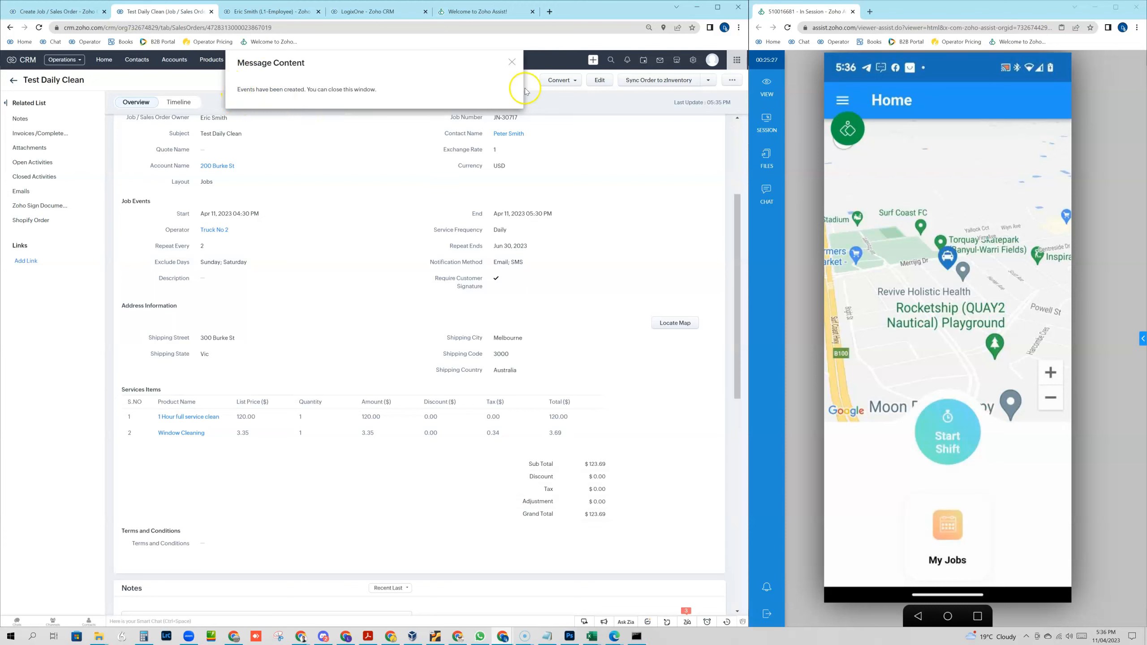
{"action": "left_click", "coordinate": [514, 64]}
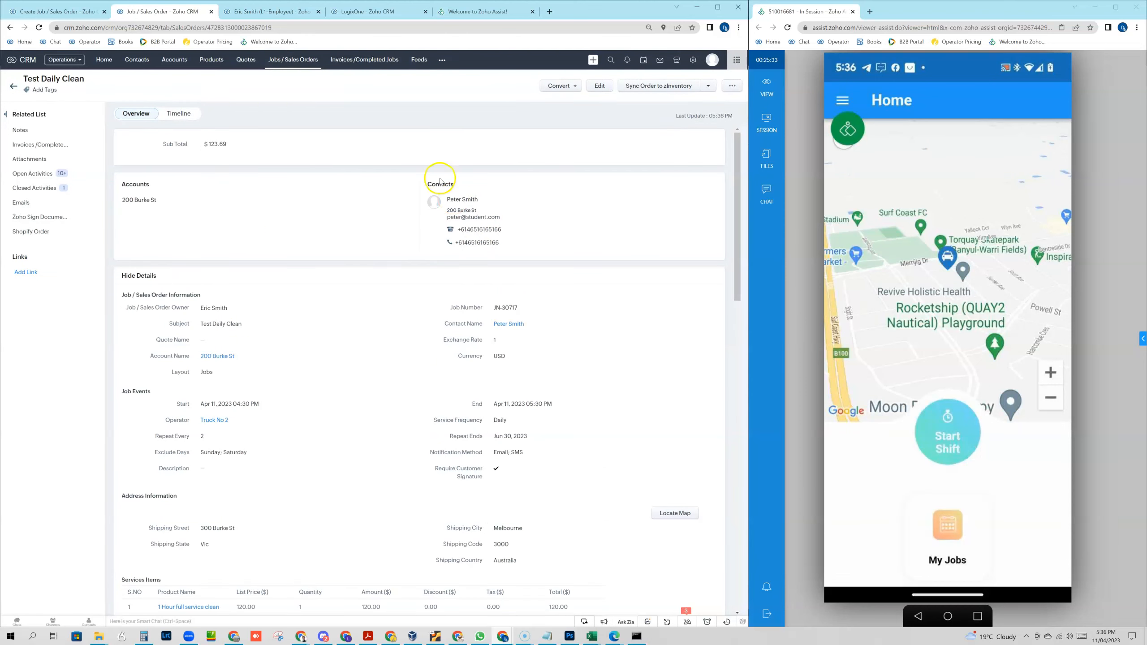
Step: Review the job's Open Activities, then open the LogixOne operator planner from the modules menu
{"action": "left_click", "coordinate": [22, 175]}
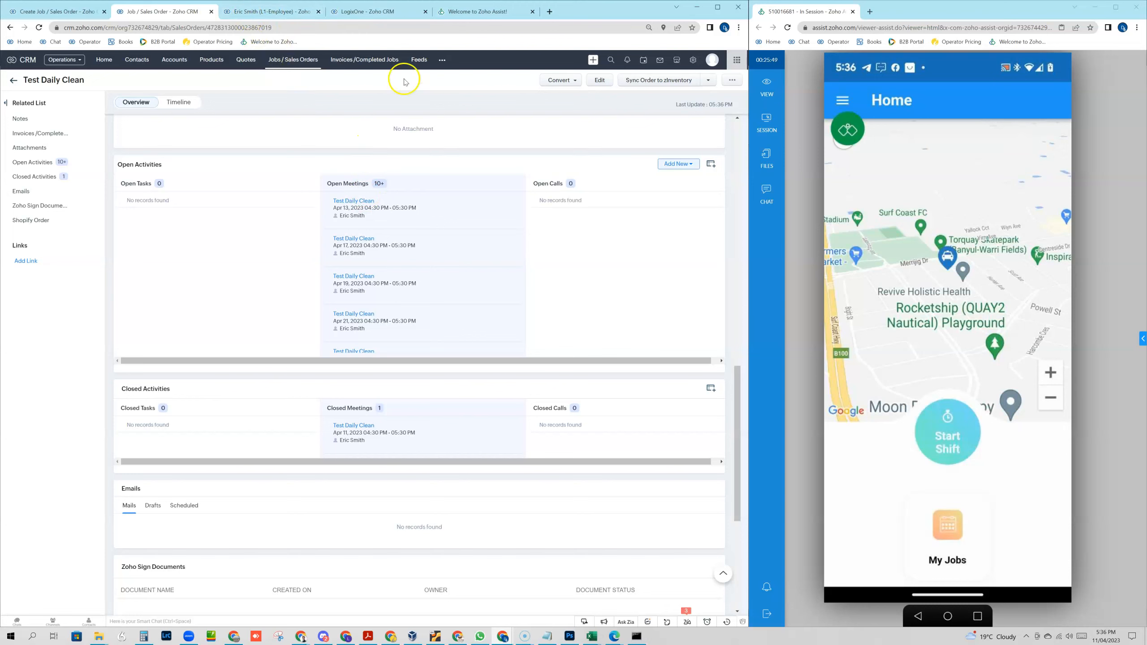
{"action": "left_click", "coordinate": [445, 62]}
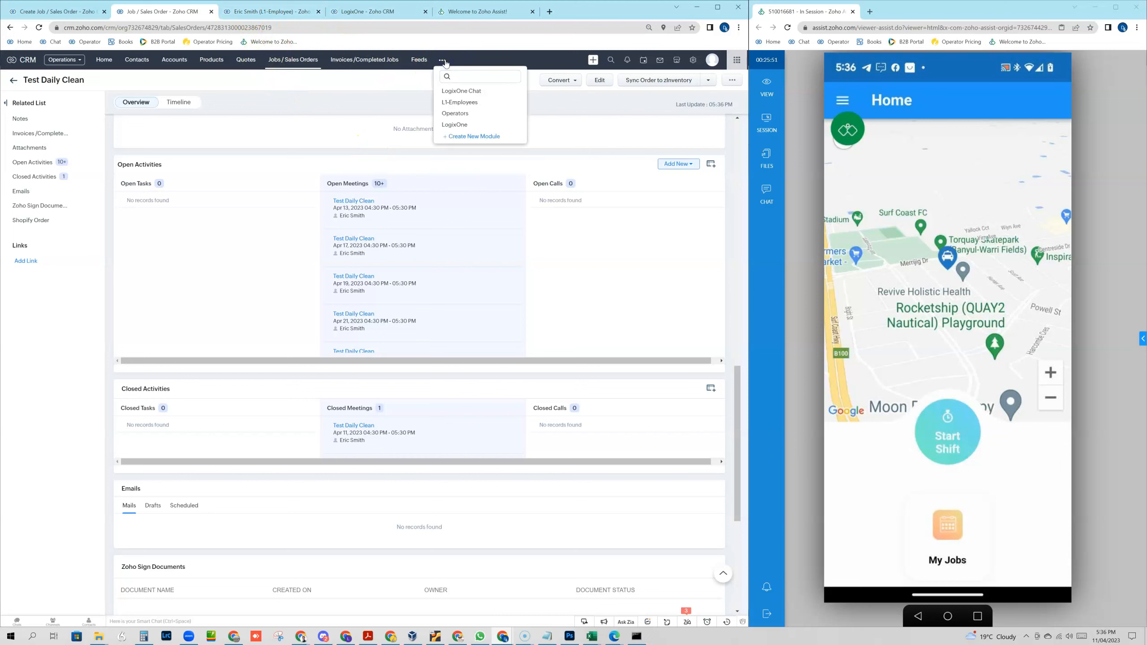
{"action": "left_click", "coordinate": [462, 124]}
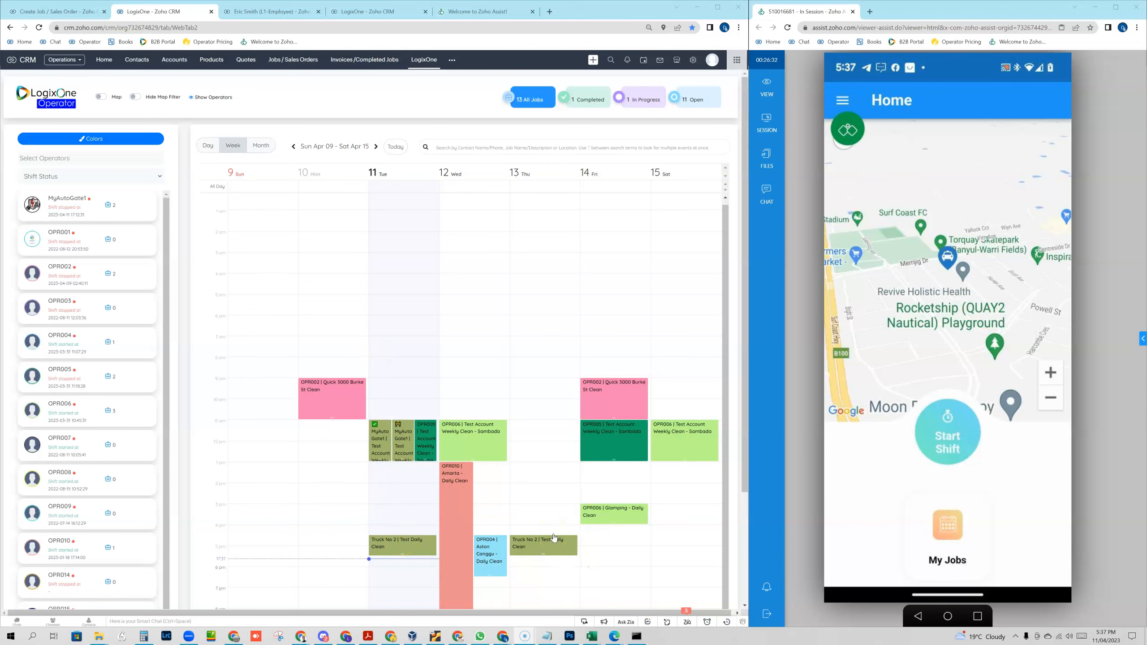
Step: Preview the following week's operator schedule, then return to the week of Apr 9–15
{"action": "left_click", "coordinate": [376, 146]}
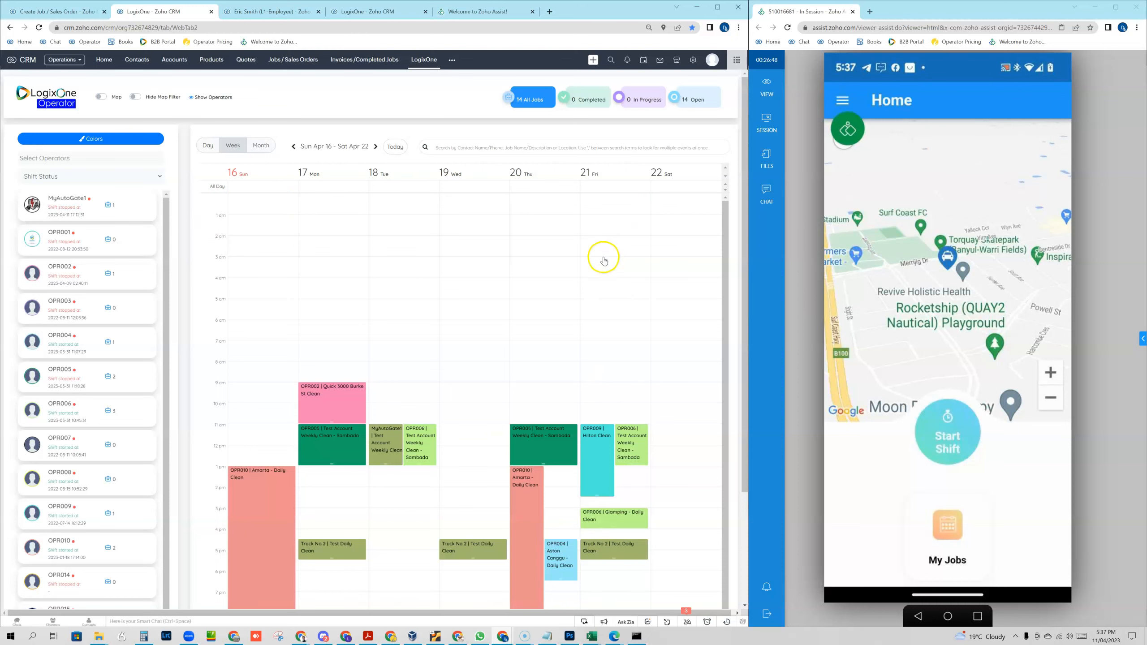
{"action": "left_click", "coordinate": [293, 147]}
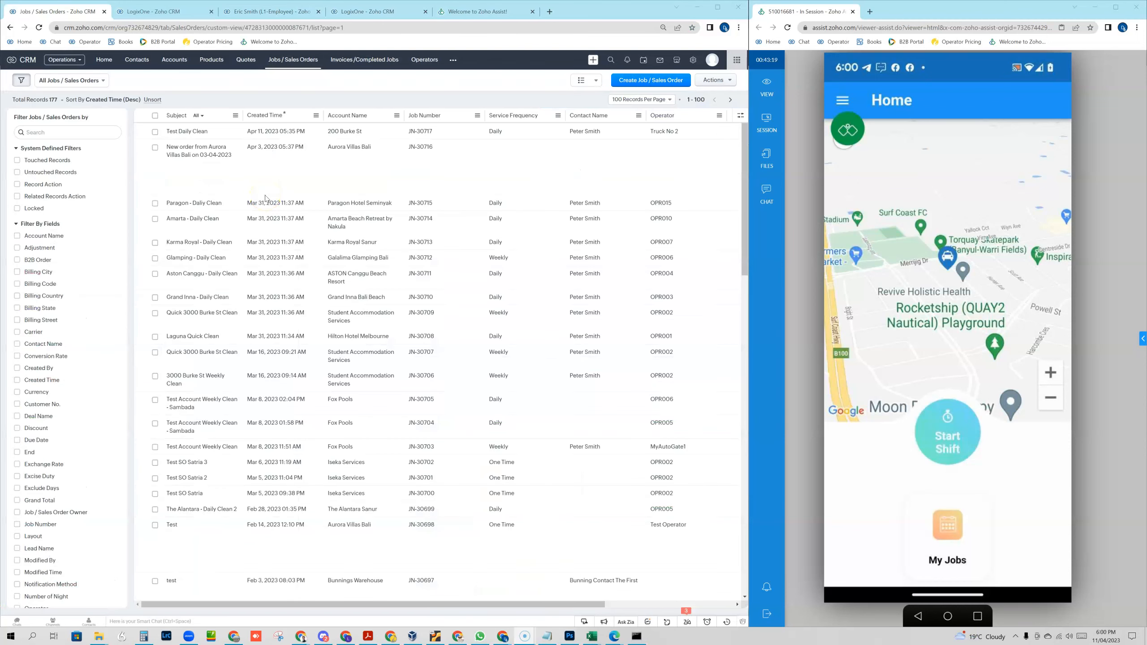
Step: Go back to the LogixOne tab showing the Apr 9–15 operator calendar with 13 jobs
{"action": "left_click", "coordinate": [259, 204]}
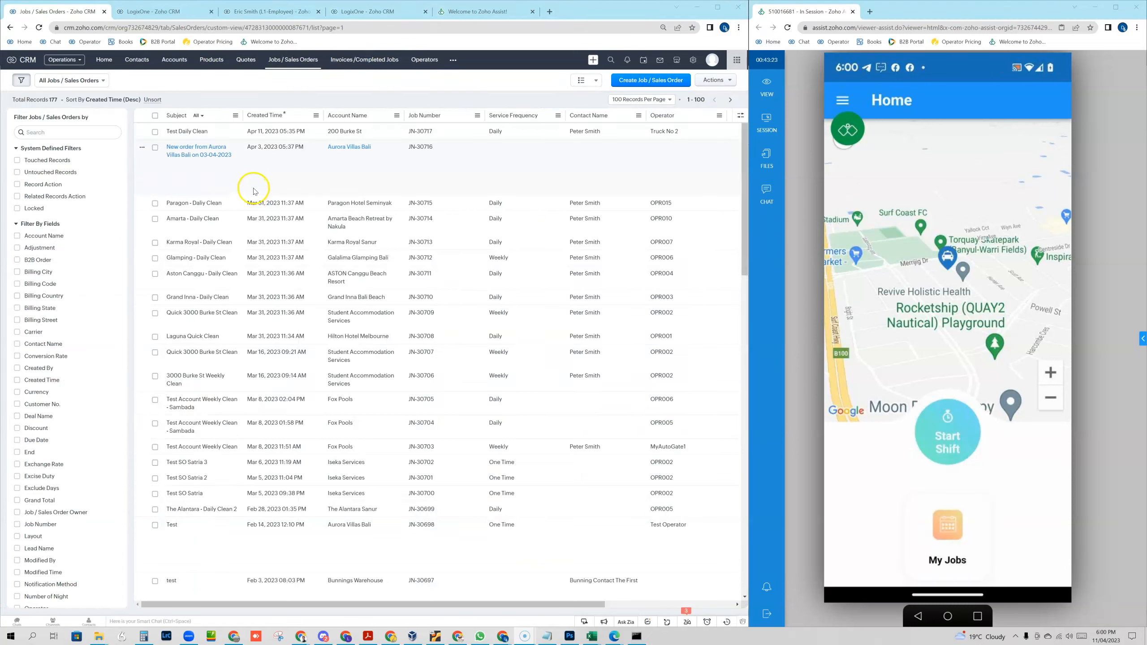
{"action": "left_click", "coordinate": [146, 16]}
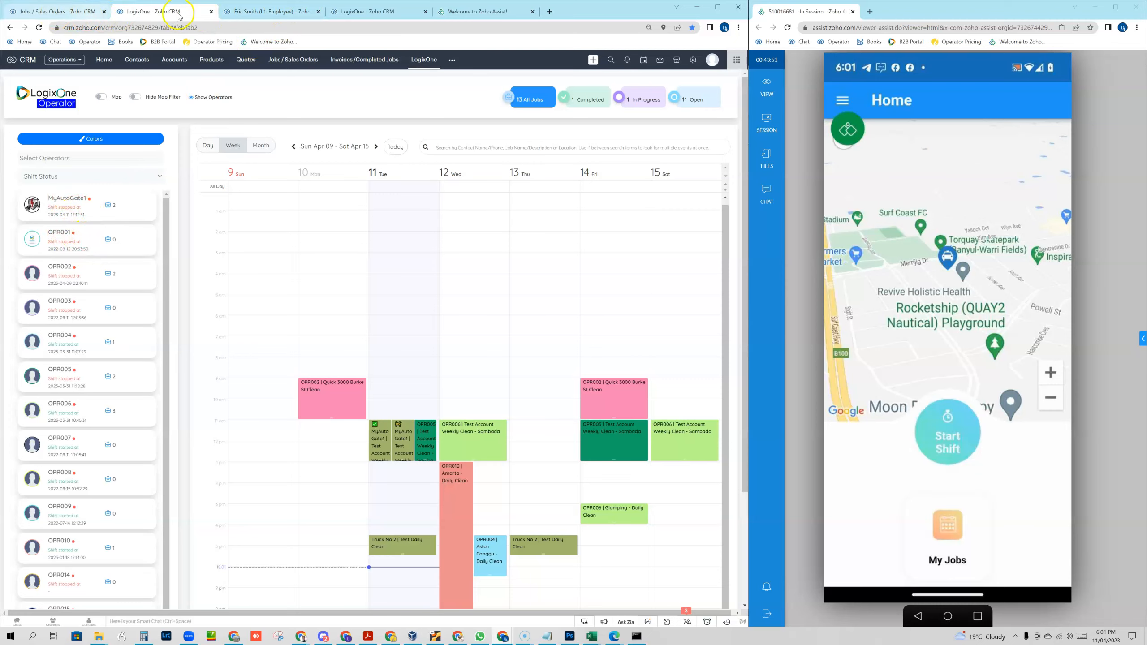
Step: Switch to the Operations tab group and open the Operators module in another tab
{"action": "left_click", "coordinate": [363, 11]}
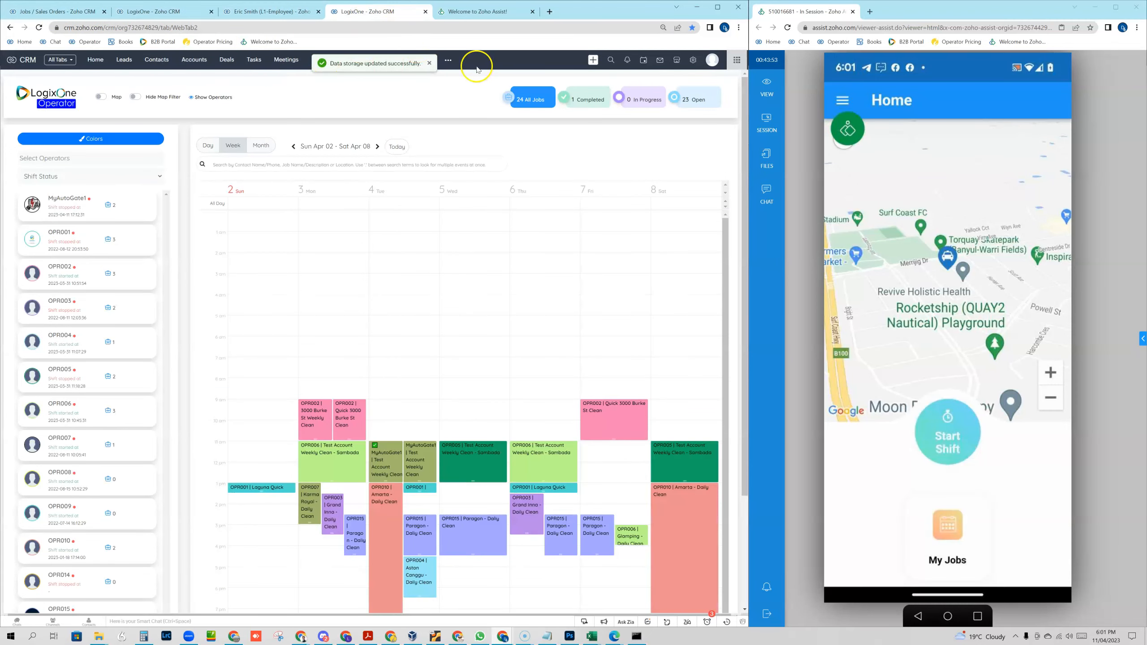
{"action": "left_click", "coordinate": [448, 60]}
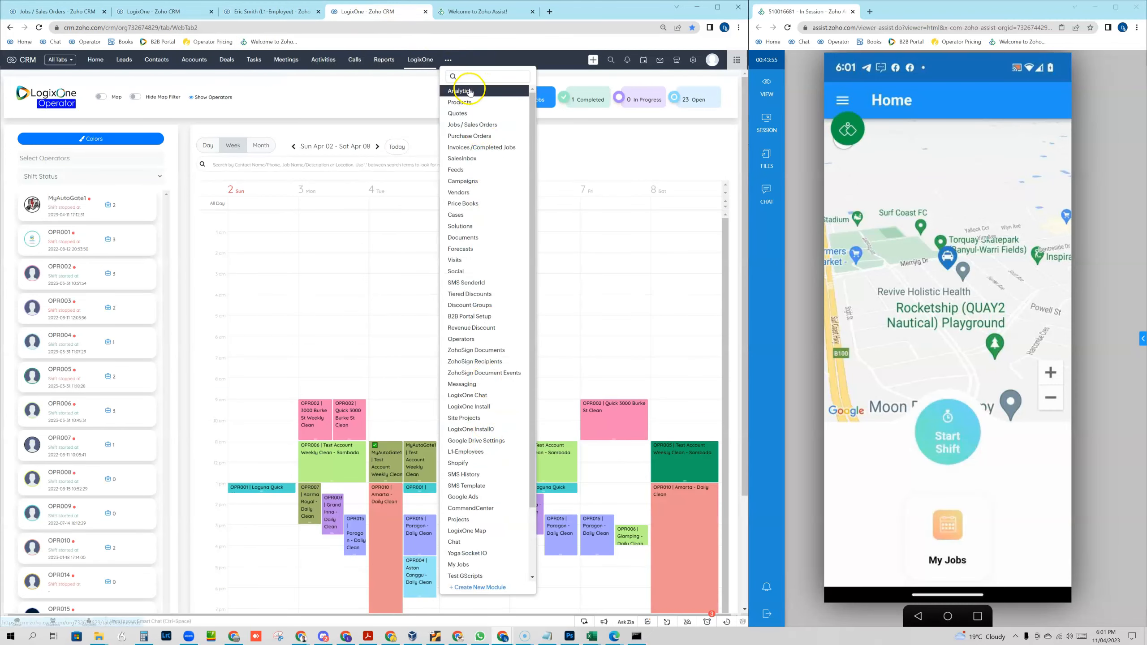
{"action": "left_click", "coordinate": [60, 60]}
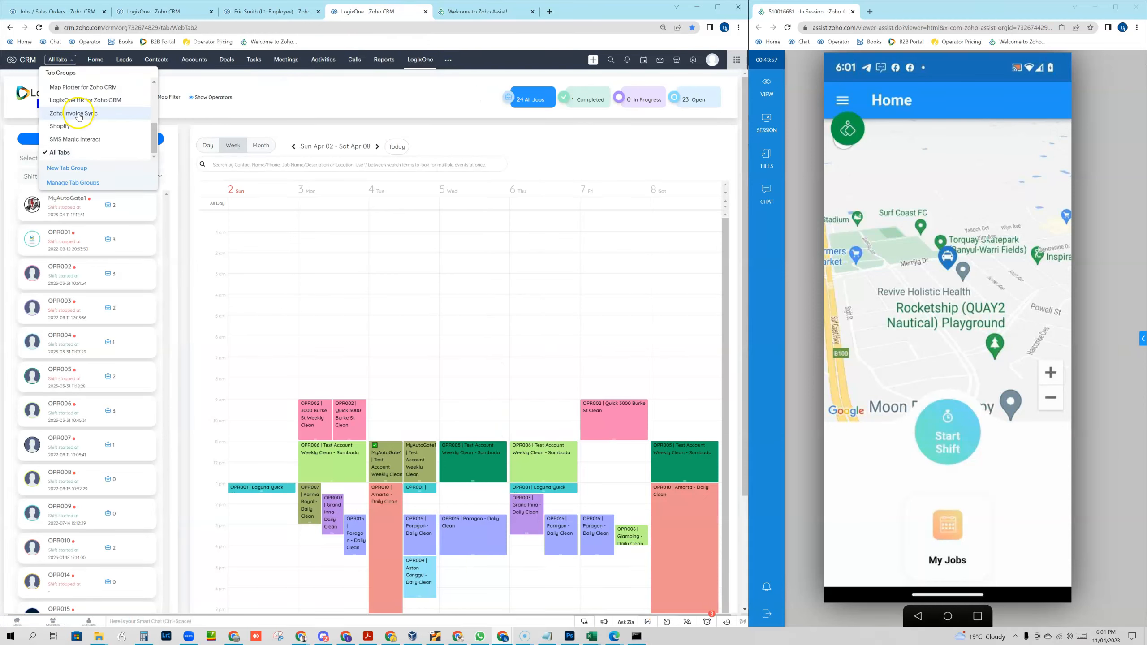
{"action": "scroll", "coordinate": [78, 116], "scroll_direction": "up", "scroll_amount": 3}
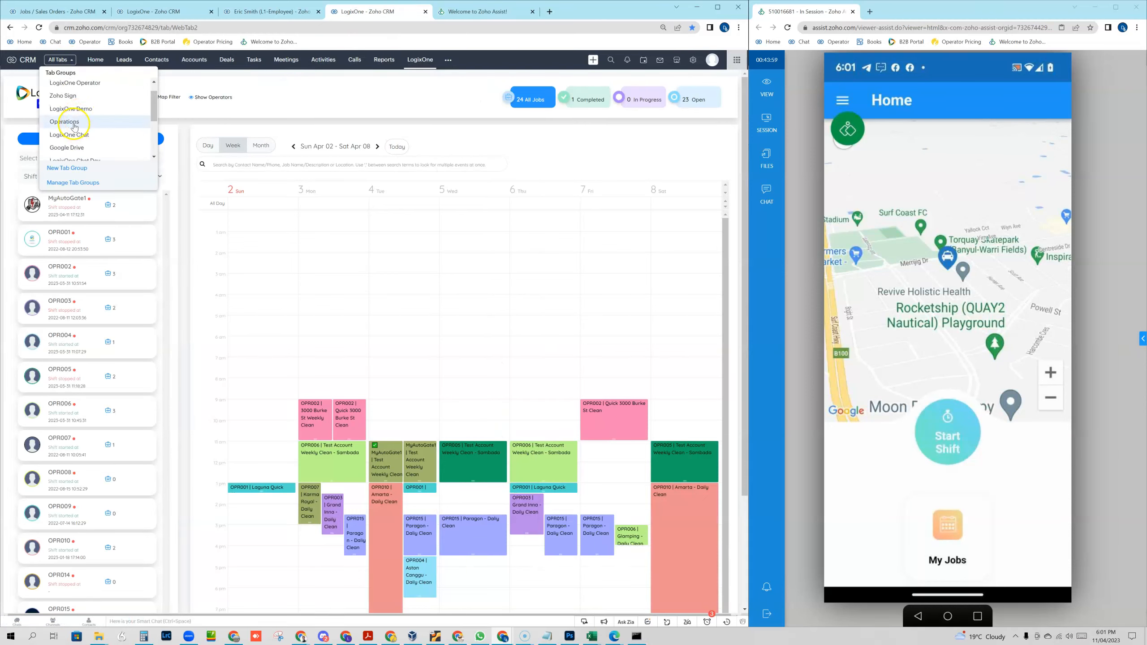
{"action": "left_click", "coordinate": [74, 122]}
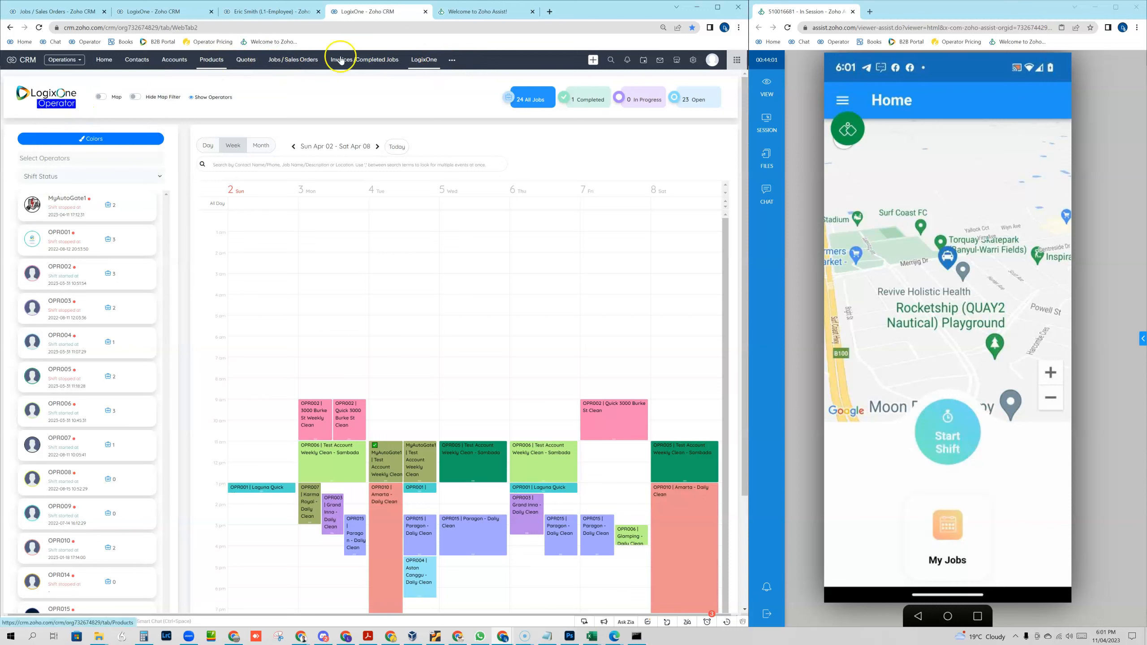
{"action": "left_click", "coordinate": [458, 65]}
{"action": "left_click", "coordinate": [469, 127]}
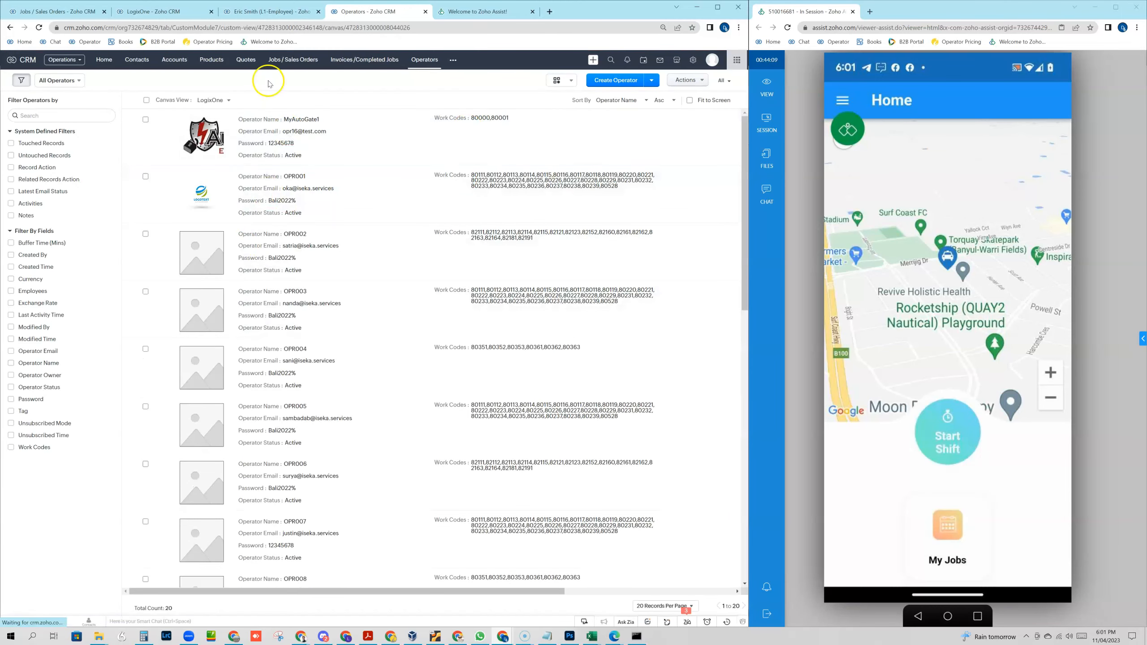
Step: Return to the LogixOne operator calendar and open its Colors settings
{"action": "left_click", "coordinate": [154, 11]}
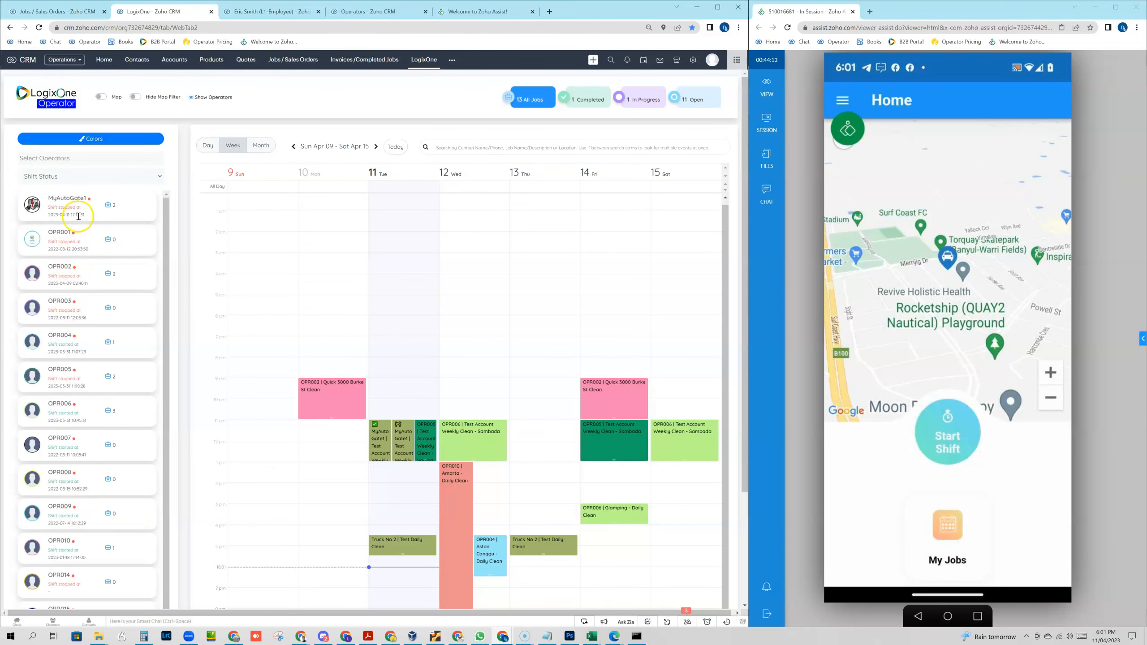
{"action": "left_click", "coordinate": [379, 8]}
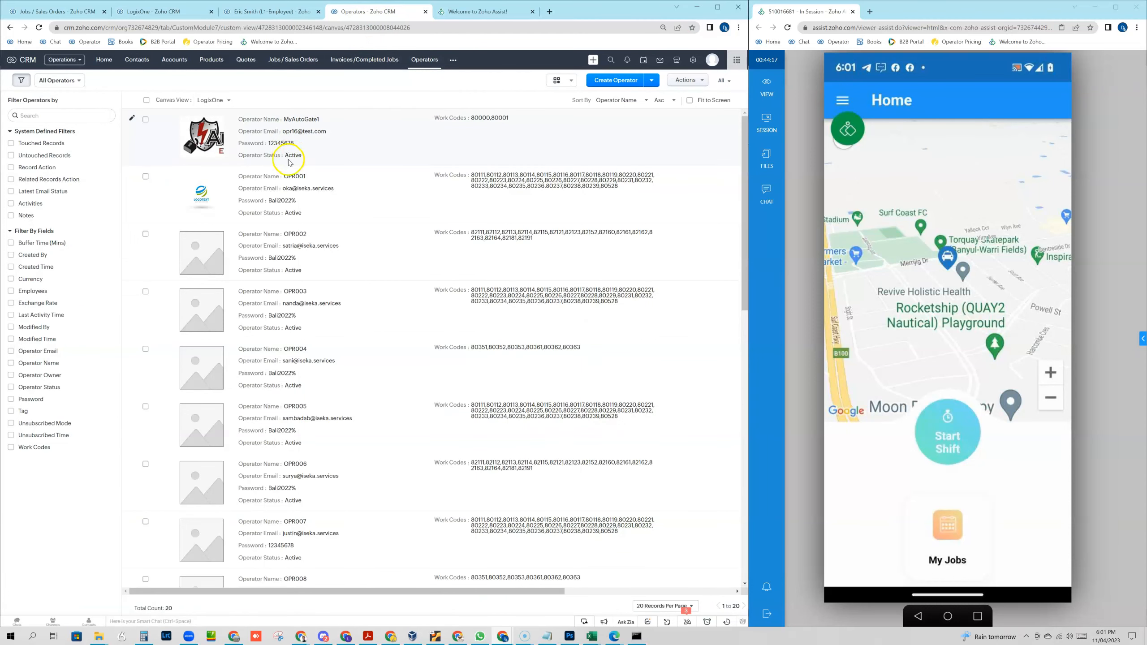
{"action": "left_click", "coordinate": [158, 8]}
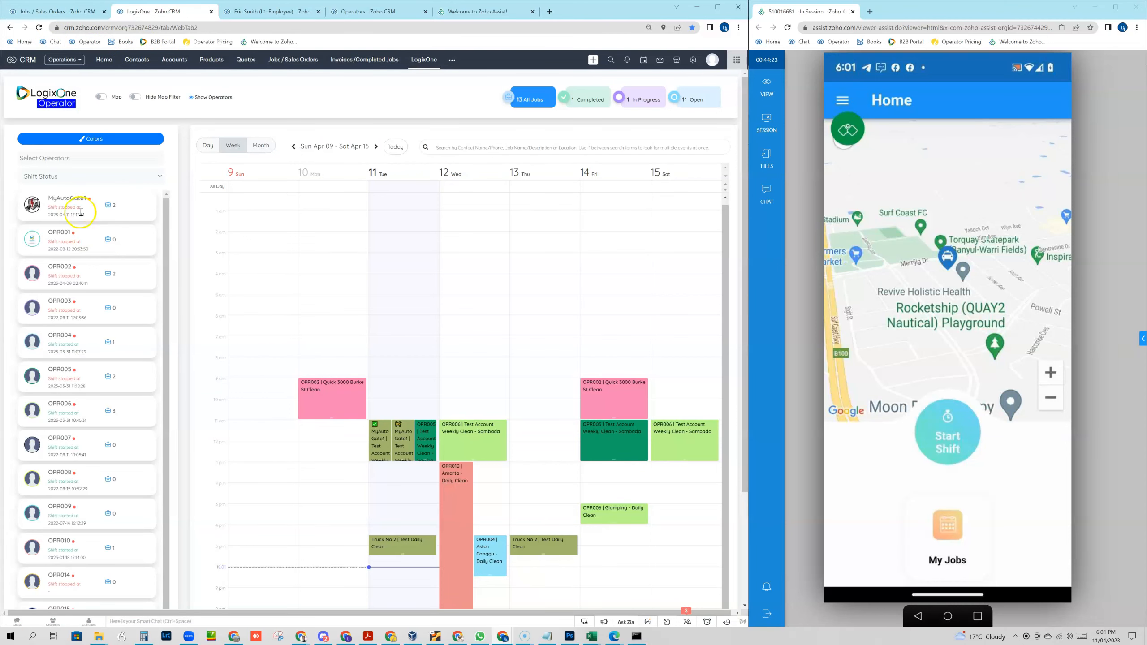
{"action": "left_click", "coordinate": [94, 140]}
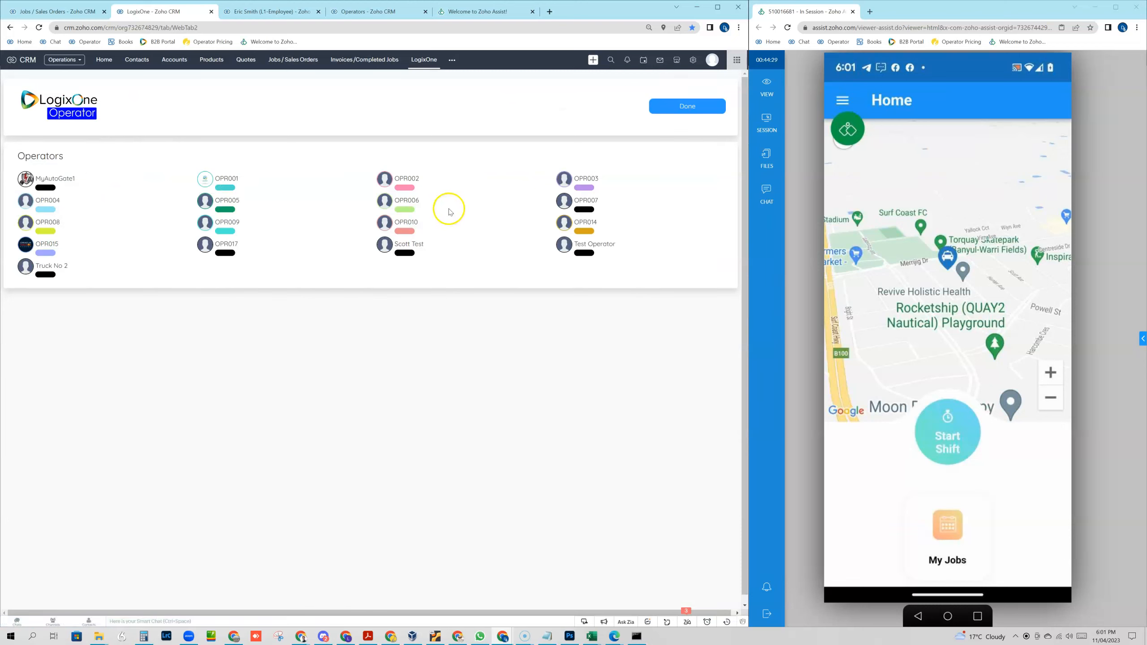
Step: Set Truck No 2's colour to bright red (238,43,43) and save the operator colours
{"action": "left_click", "coordinate": [42, 275]}
{"action": "left_click", "coordinate": [75, 343]}
{"action": "left_click_drag", "start_coordinate": [80, 344], "coordinate": [103, 346]}
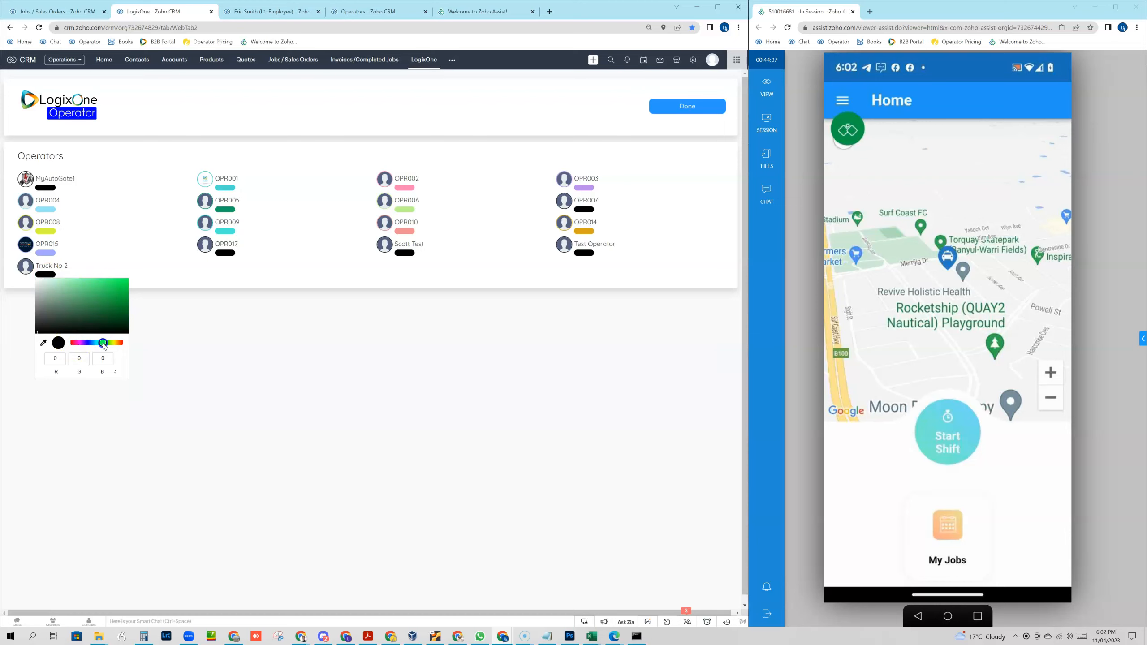
{"action": "left_click_drag", "start_coordinate": [104, 346], "coordinate": [115, 343]}
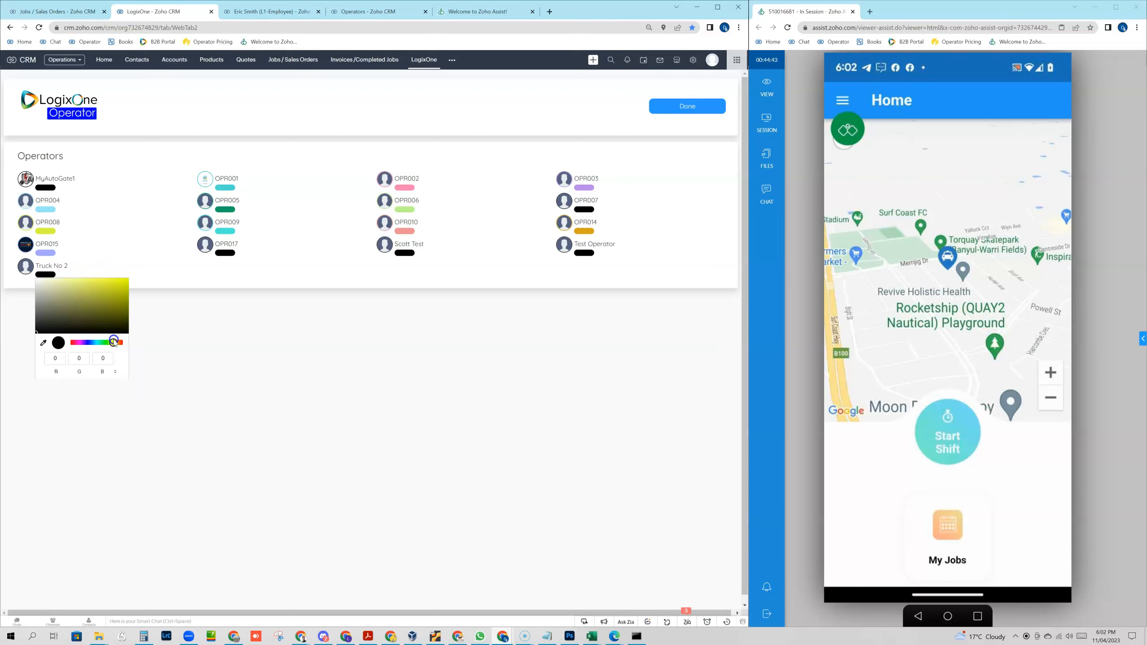
{"action": "left_click_drag", "start_coordinate": [107, 293], "coordinate": [127, 346]}
{"action": "left_click", "coordinate": [111, 283]}
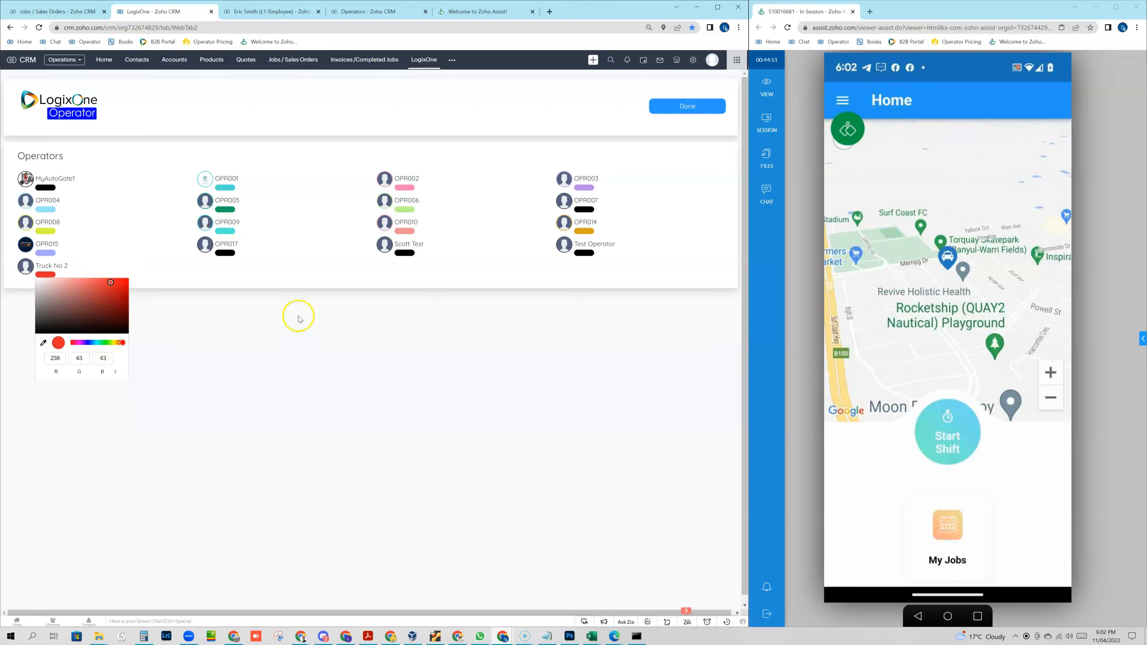
{"action": "left_click", "coordinate": [682, 108]}
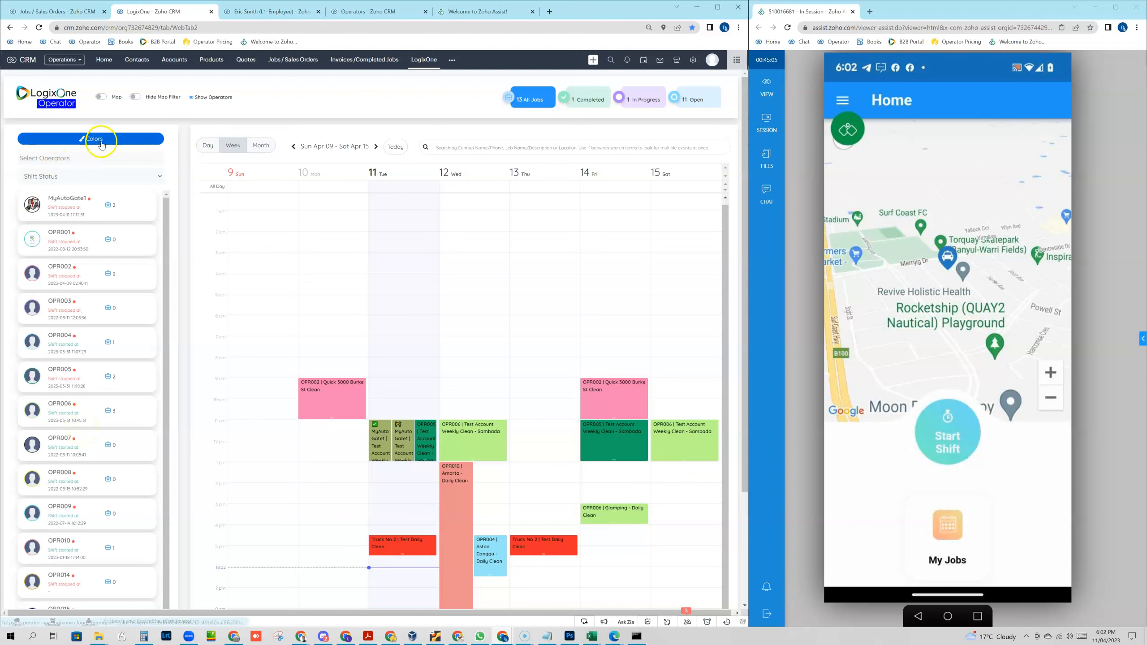
Step: Filter the operator calendar to Truck No 2 and OPR003
{"action": "left_click", "coordinate": [77, 158]}
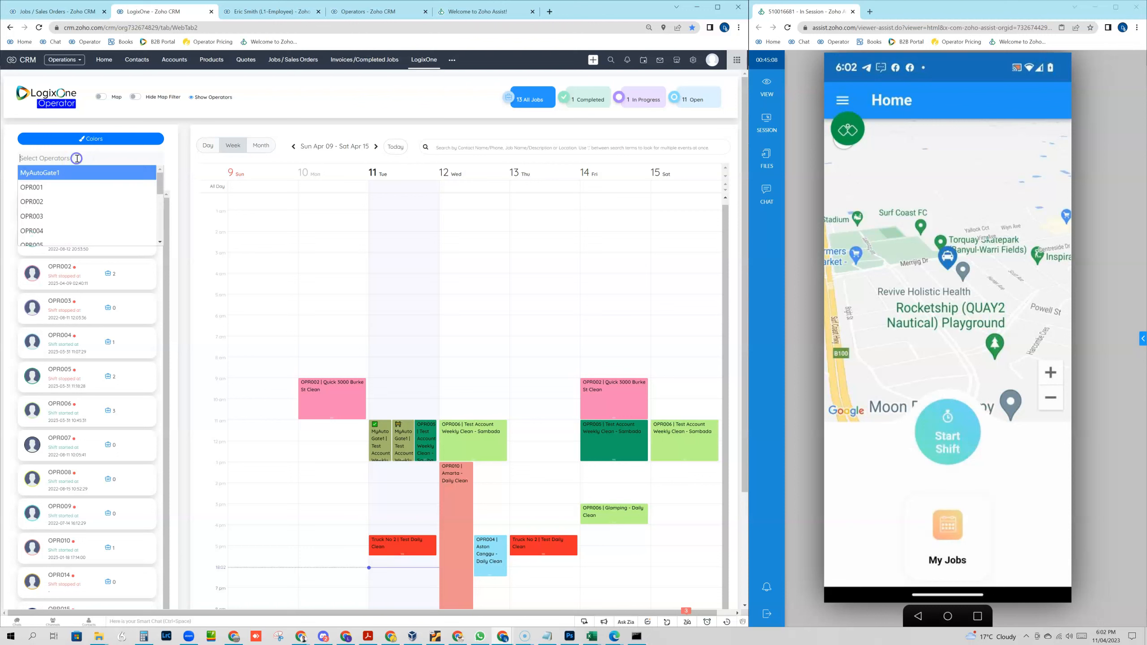
{"action": "type", "text": "truc"}
{"action": "left_click", "coordinate": [55, 173]}
{"action": "left_click", "coordinate": [73, 159]}
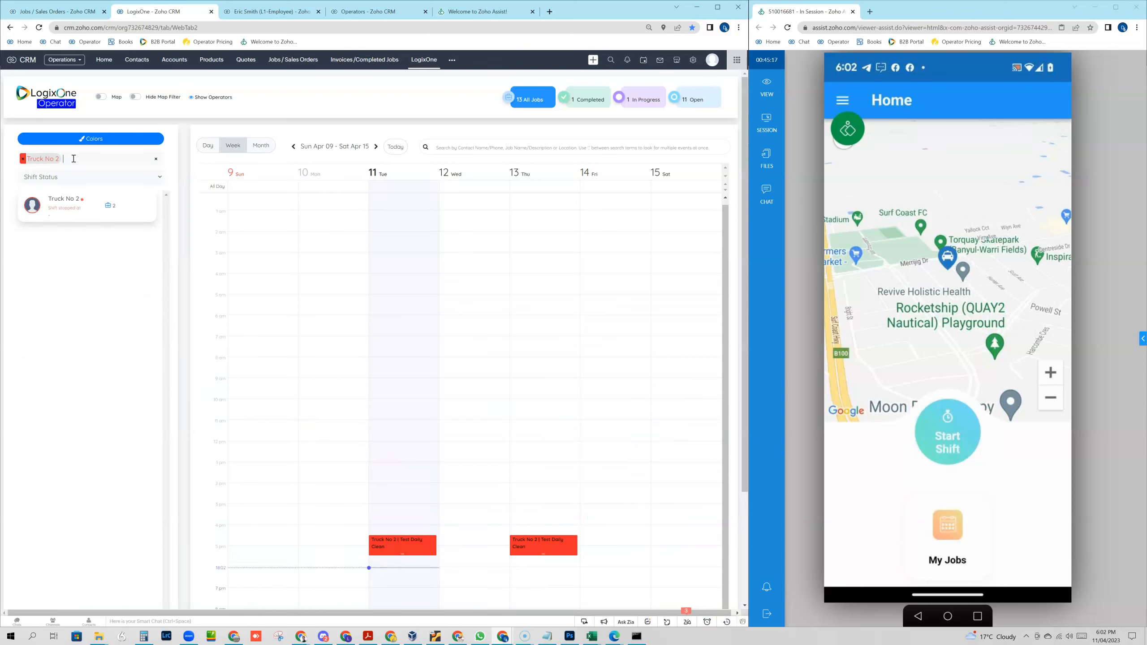
{"action": "type", "text": "opr"}
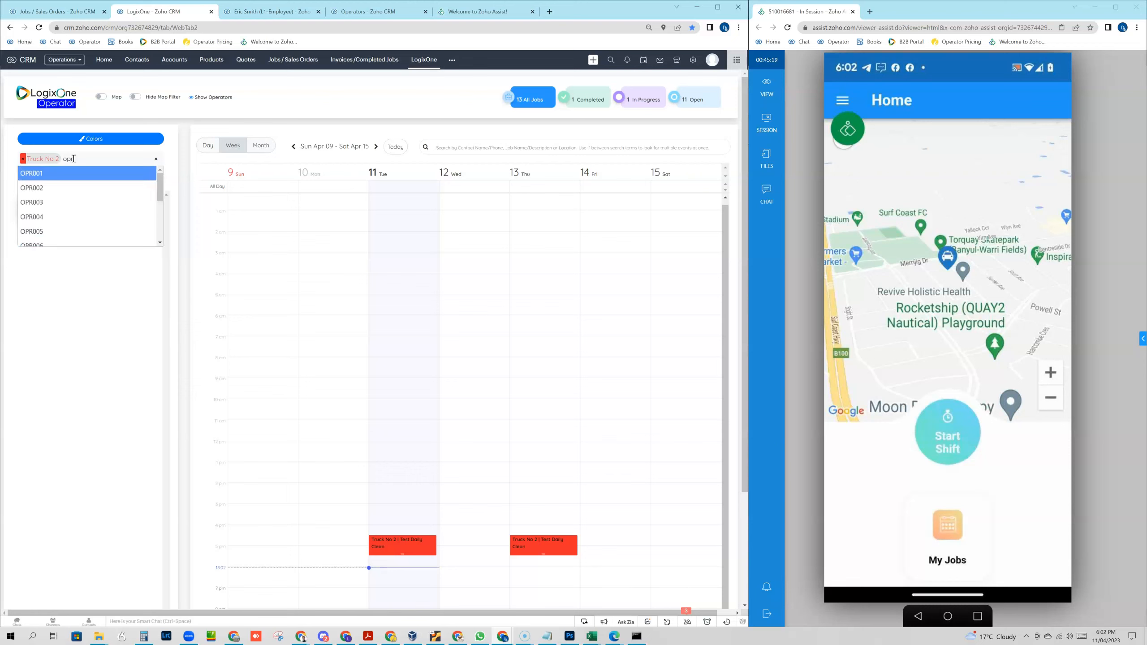
{"action": "left_click", "coordinate": [40, 203]}
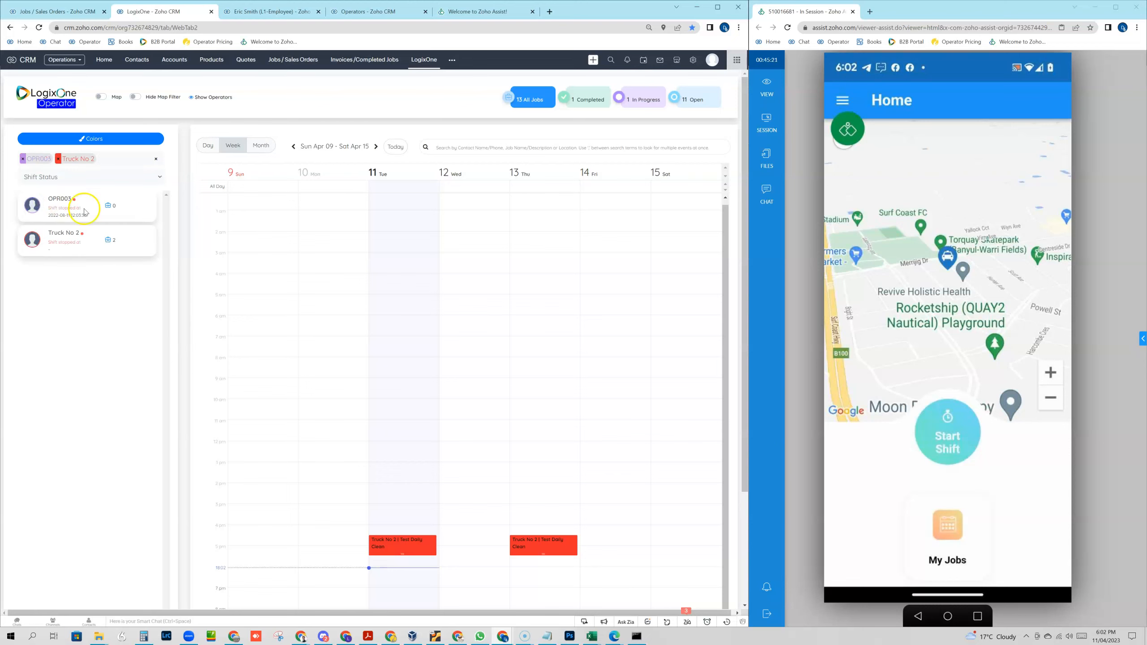
{"action": "left_click", "coordinate": [70, 205]}
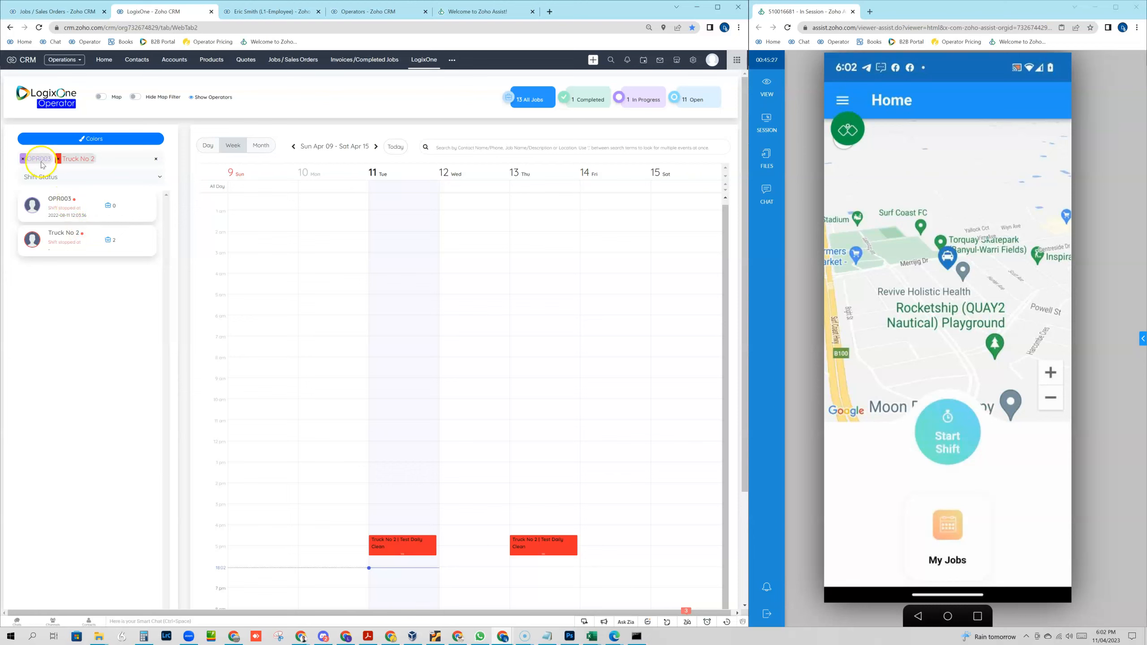
Step: Try the started and stopped Shift Status filters, then reset it to plain Shift Status
{"action": "left_click", "coordinate": [139, 181]}
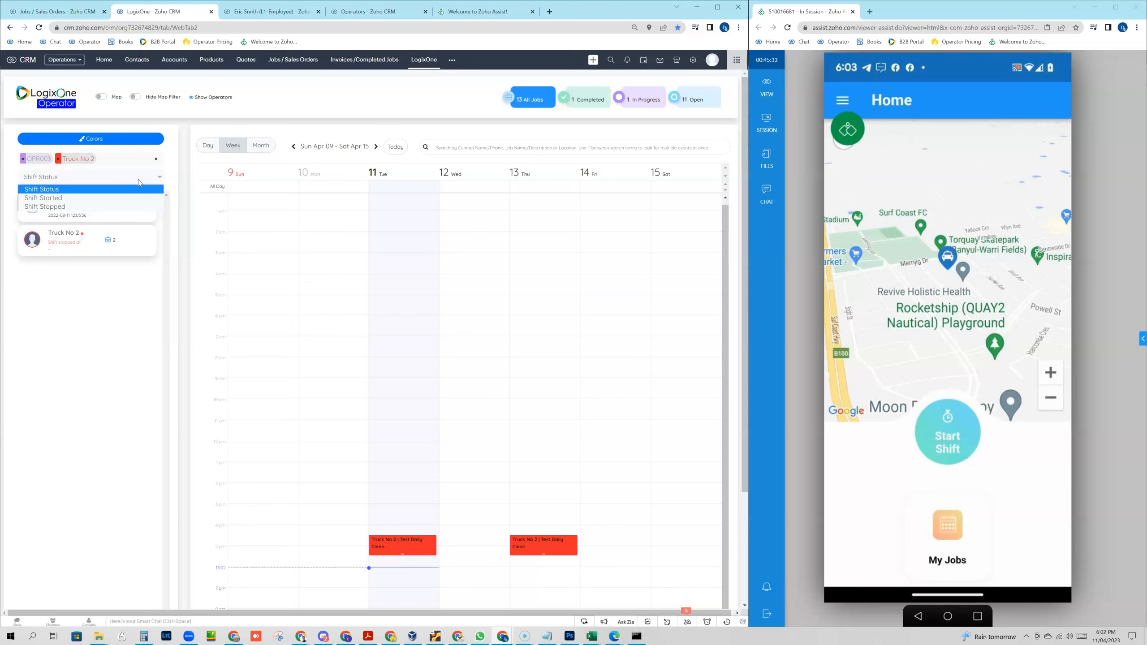
{"action": "left_click", "coordinate": [59, 197]}
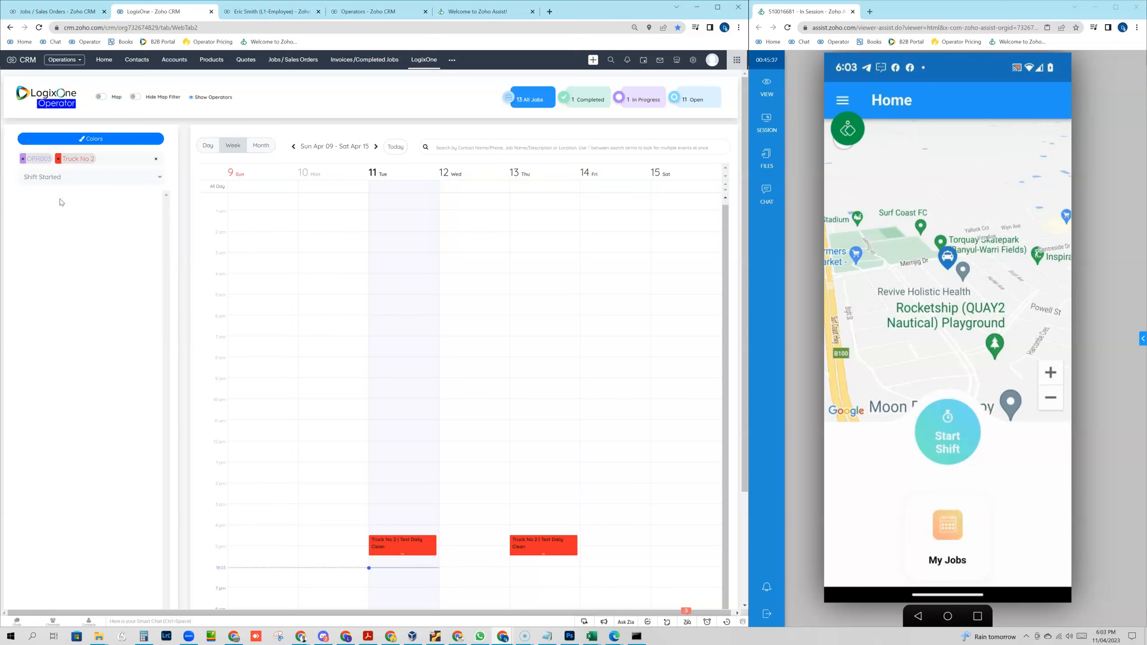
{"action": "left_click", "coordinate": [112, 176]}
{"action": "left_click", "coordinate": [107, 207]}
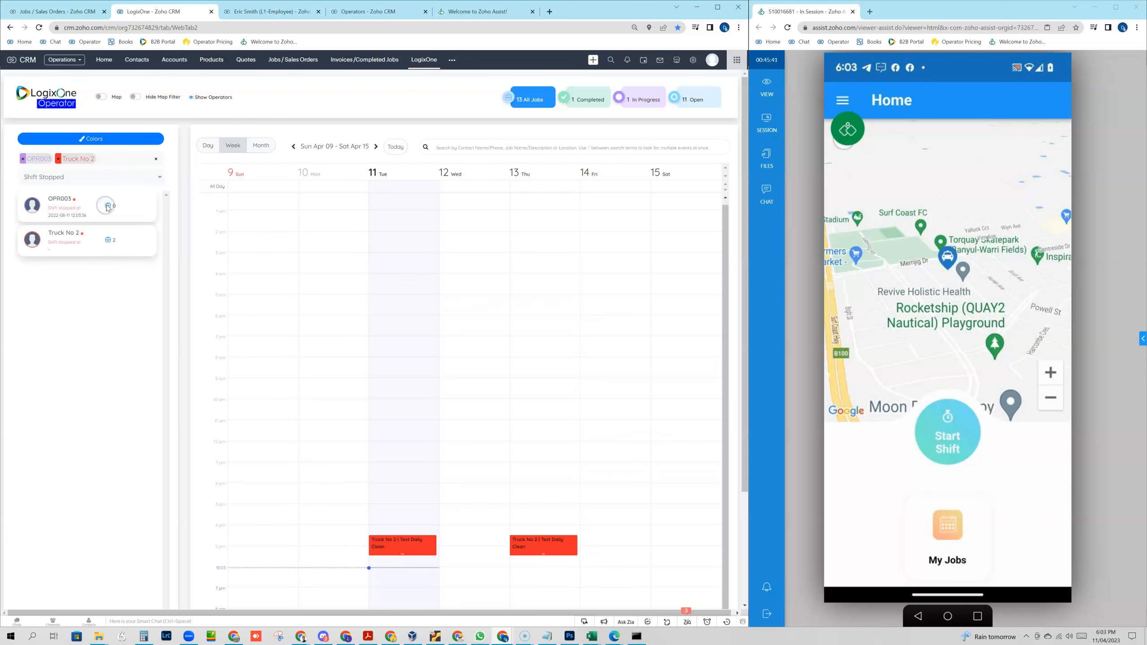
{"action": "left_click", "coordinate": [98, 176]}
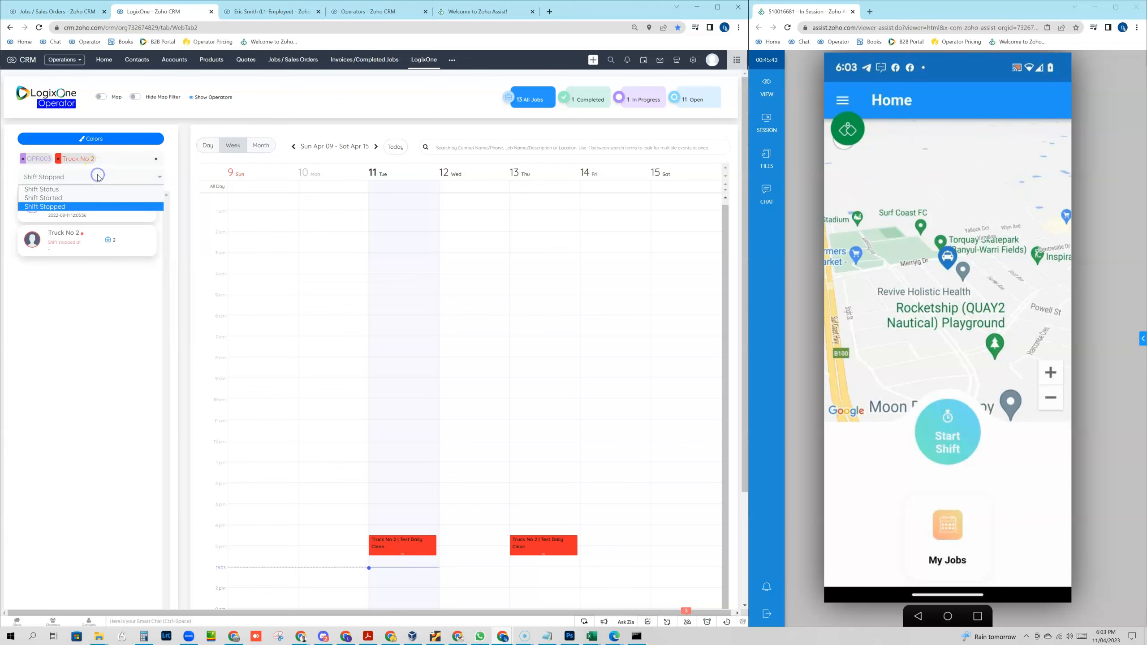
{"action": "left_click", "coordinate": [76, 188]}
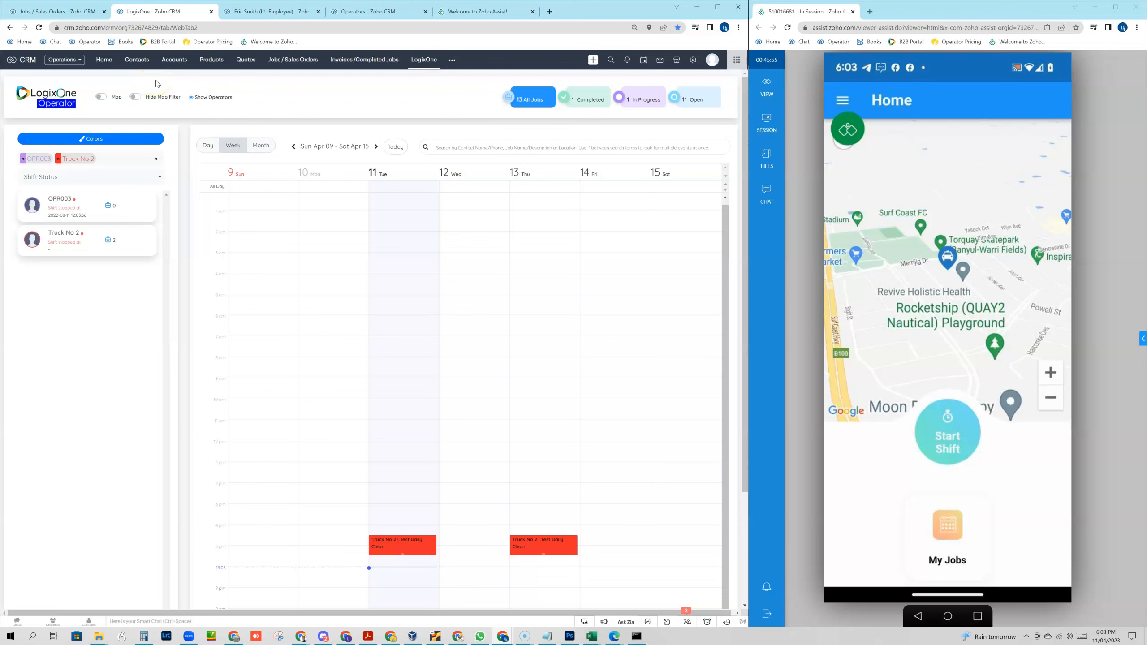
Step: Toggle between the operator map and weekly calendar, hiding and restoring the filter row
{"action": "left_click", "coordinate": [101, 96]}
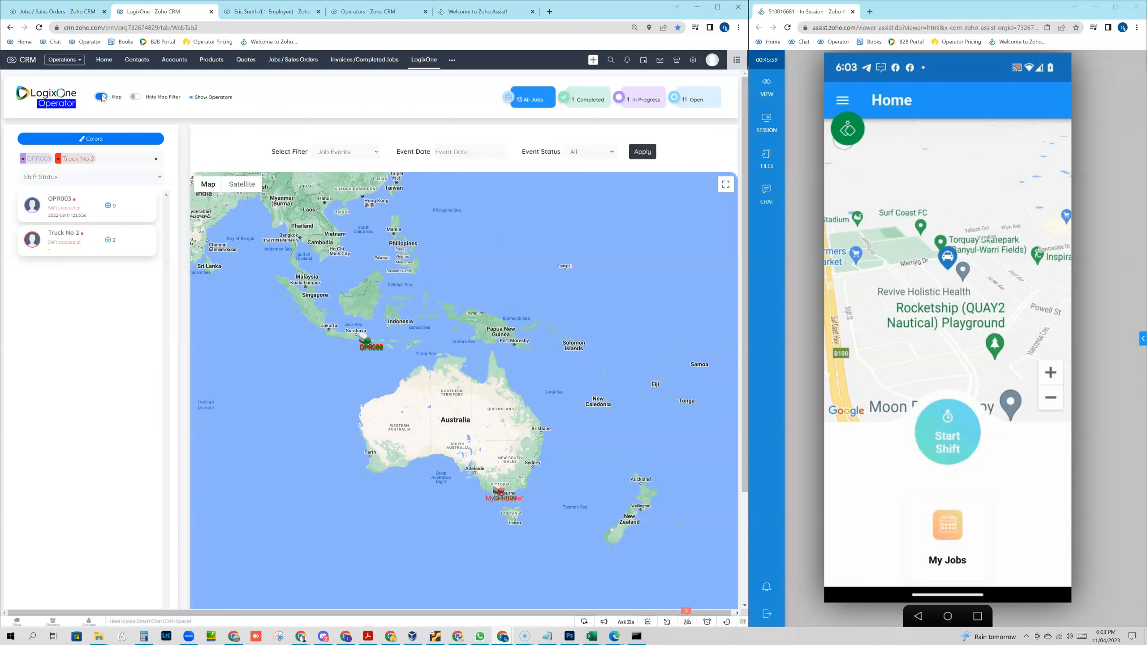
{"action": "left_click", "coordinate": [101, 97]}
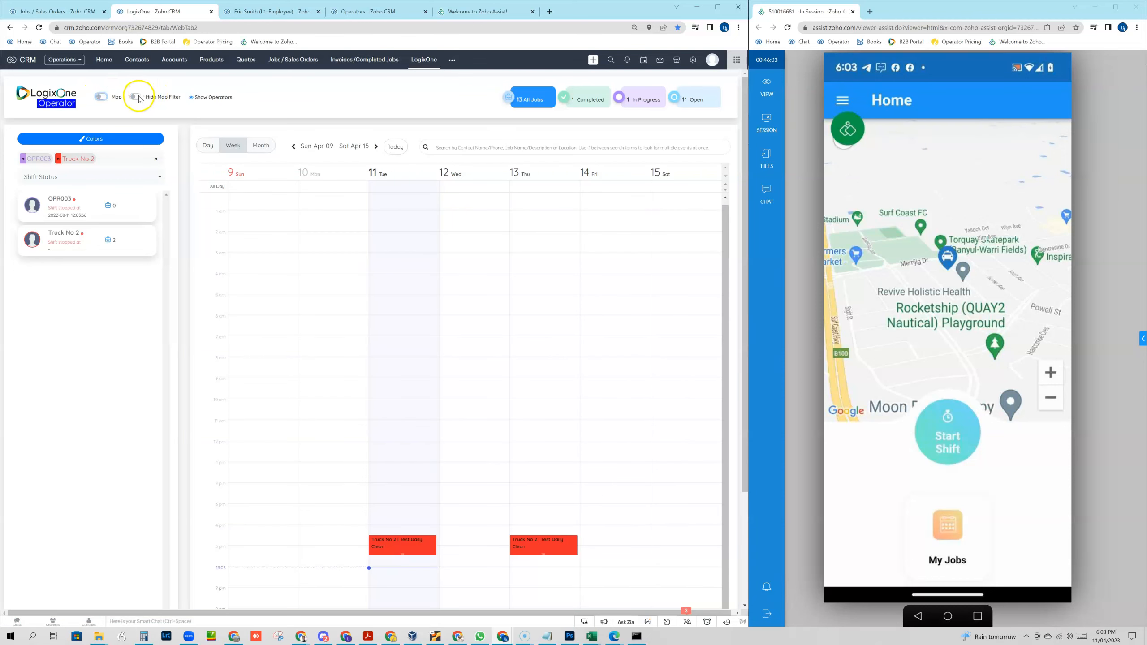
{"action": "left_click", "coordinate": [101, 97]}
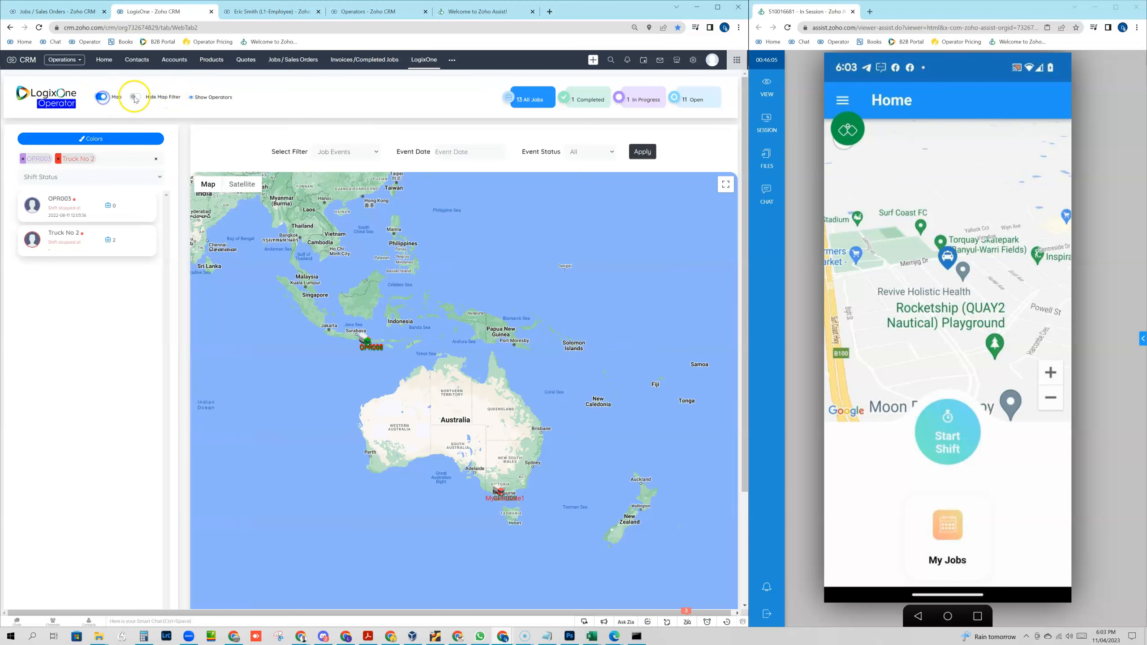
{"action": "left_click", "coordinate": [136, 97]}
{"action": "left_click", "coordinate": [135, 97]}
{"action": "left_click", "coordinate": [99, 97]}
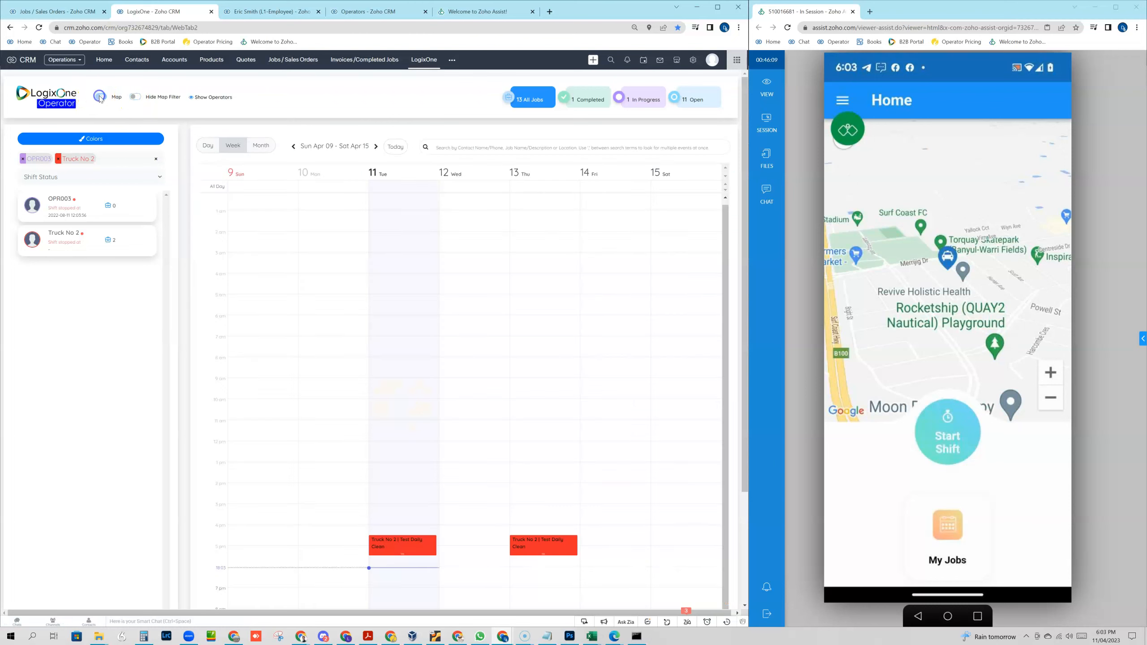
Step: Hide and re-show the operators panel, then clear the OPR003 and Truck No 2 filter
{"action": "left_click", "coordinate": [191, 97]}
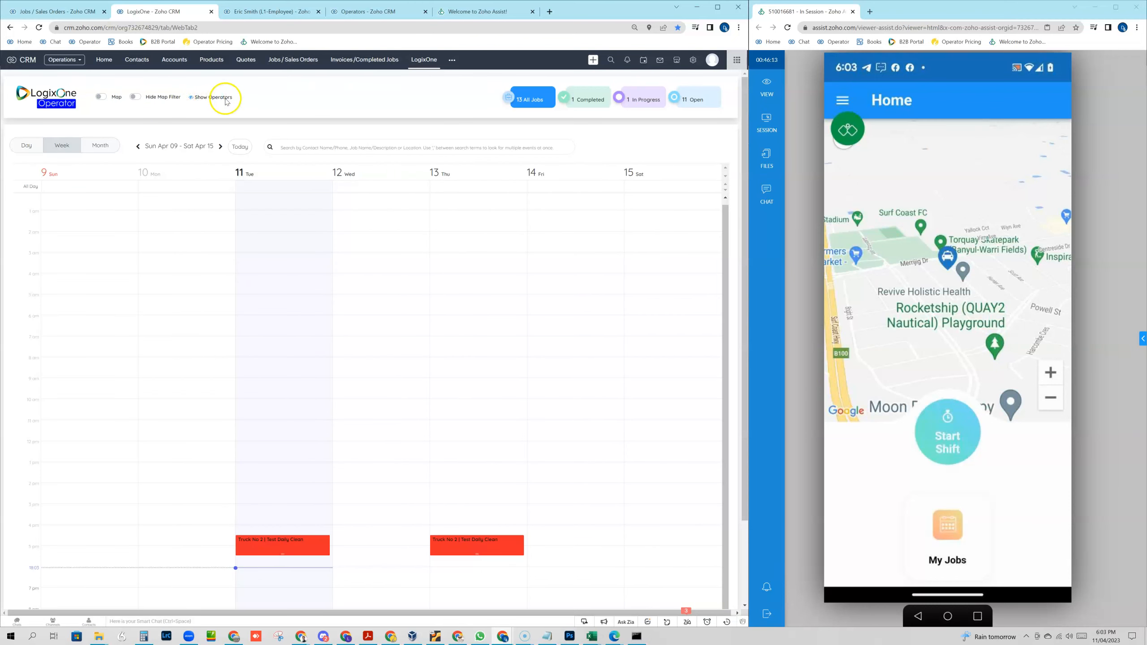
{"action": "left_click", "coordinate": [192, 100]}
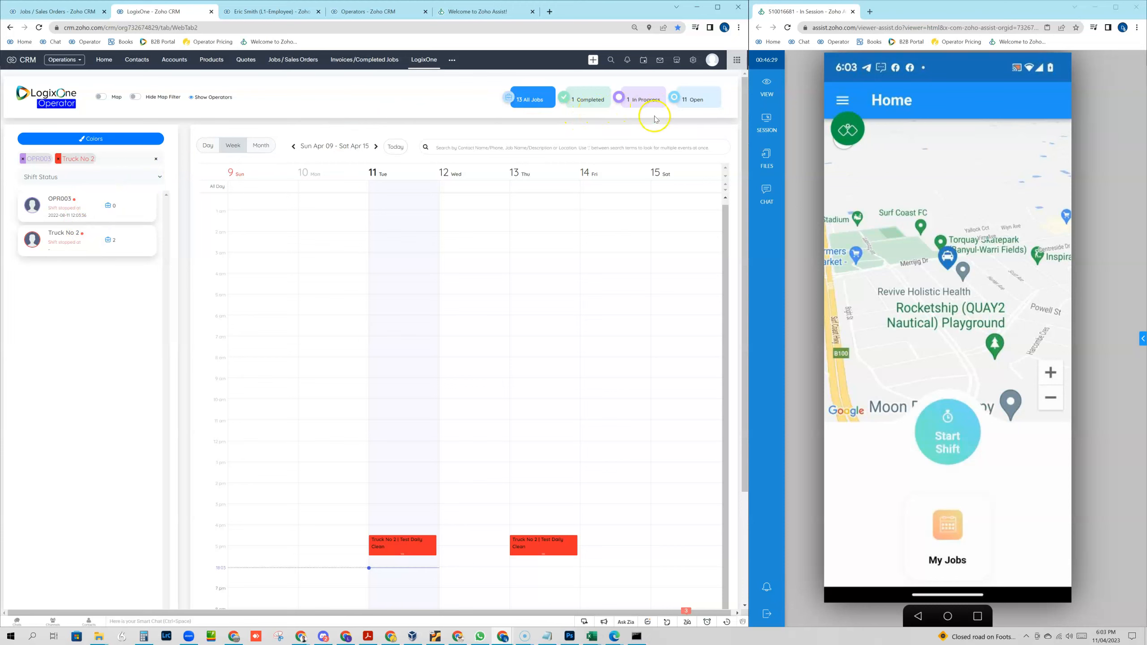
{"action": "left_click", "coordinate": [156, 159]}
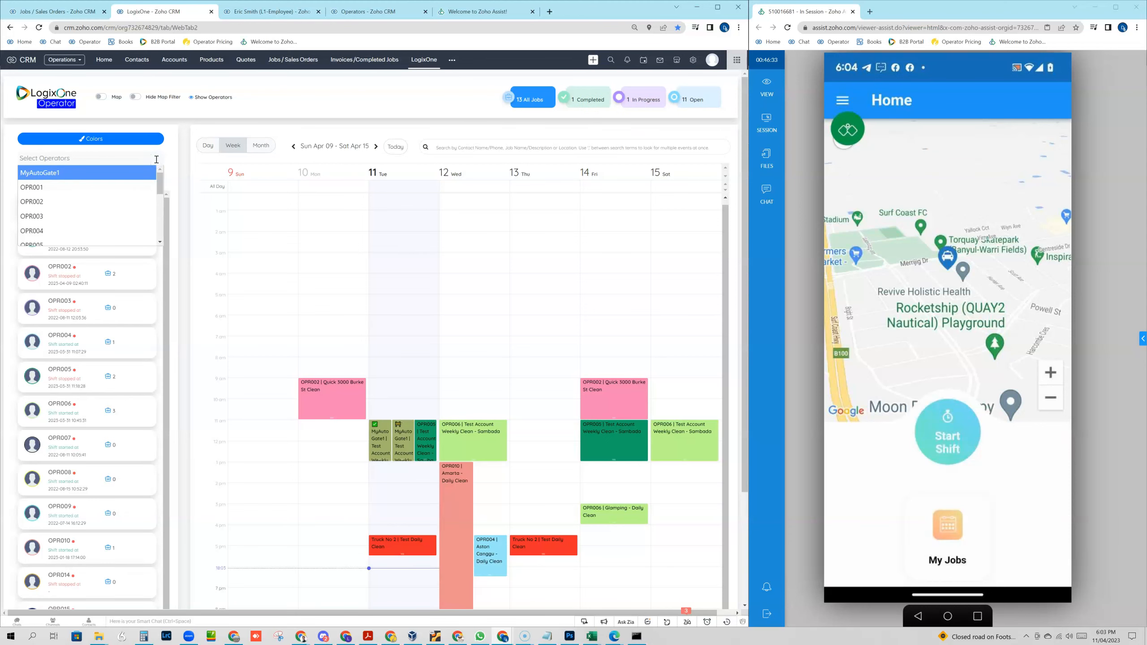
{"action": "left_click", "coordinate": [174, 130]}
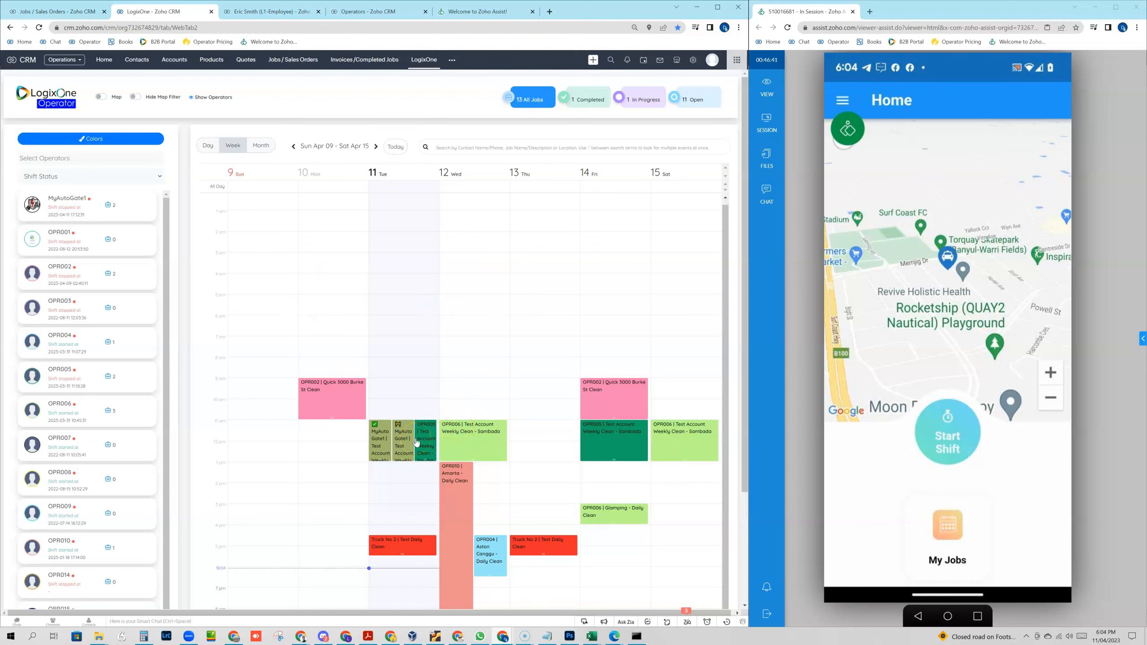
{"action": "scroll", "coordinate": [468, 120], "scroll_direction": "down", "scroll_amount": 1}
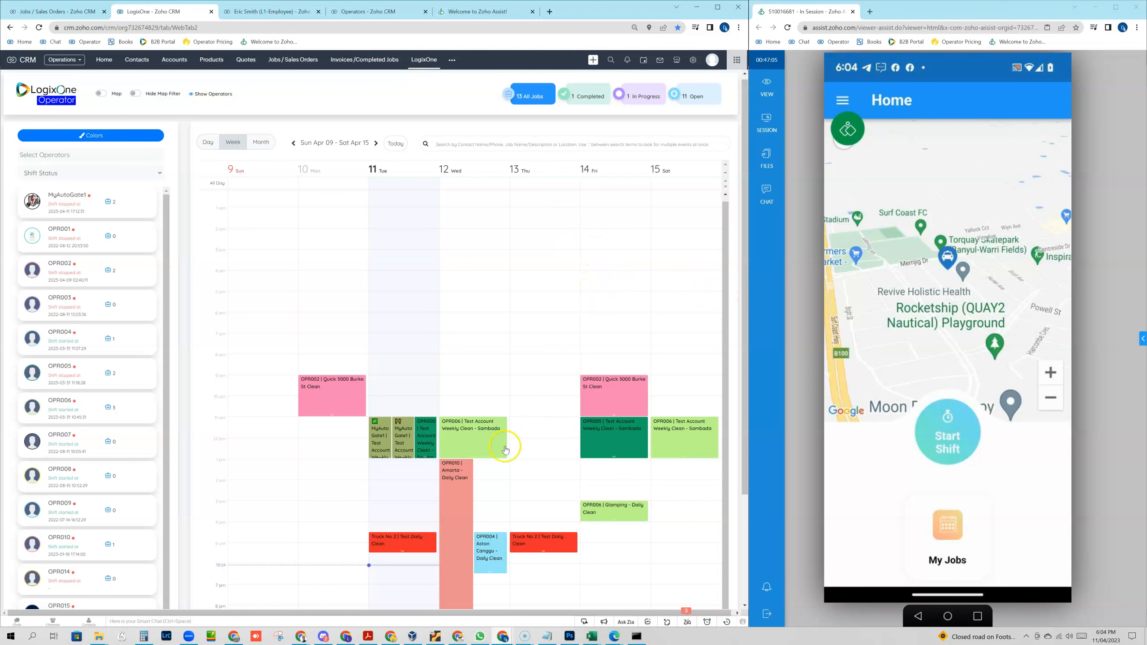
{"action": "left_click", "coordinate": [208, 143]}
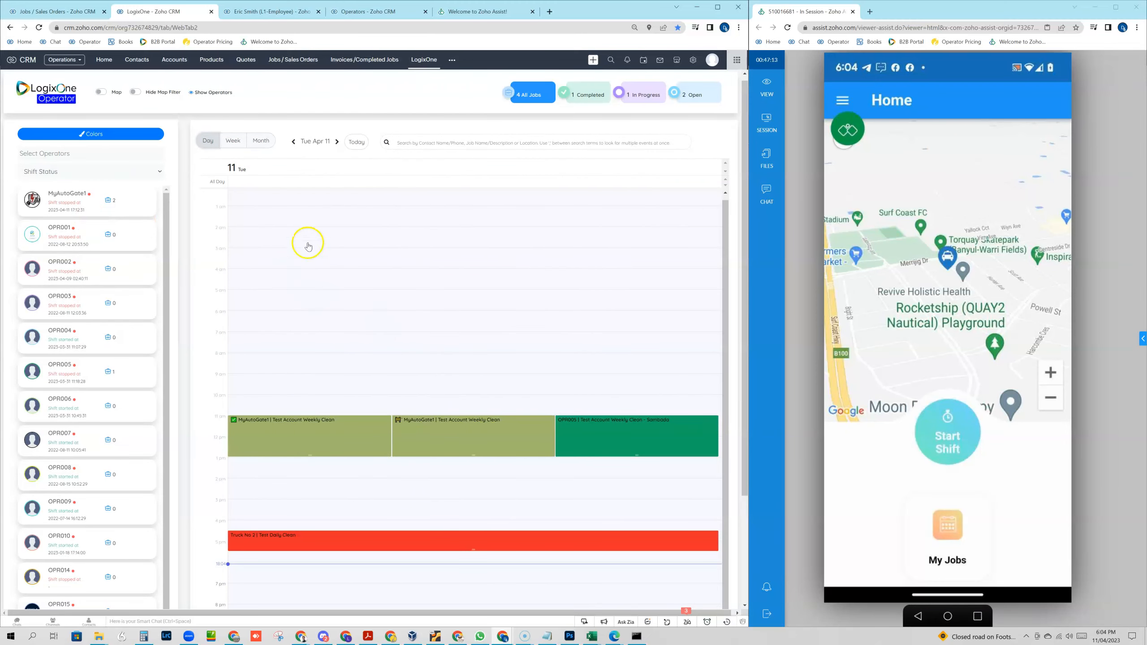
{"action": "left_click", "coordinate": [233, 141]}
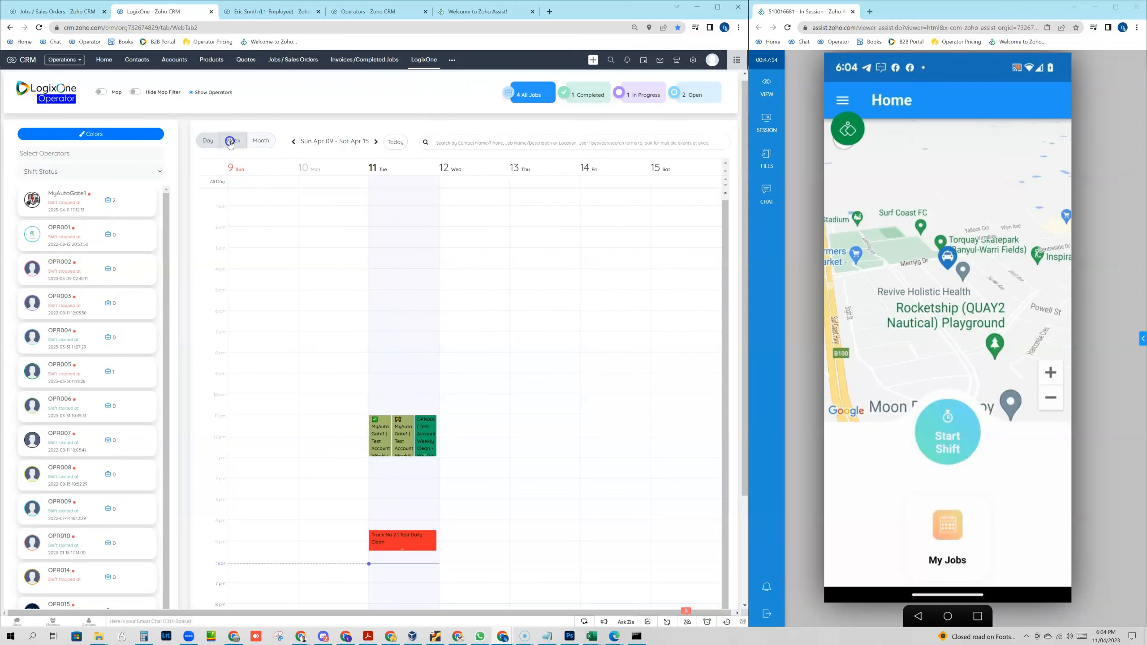
{"action": "left_click", "coordinate": [260, 141]}
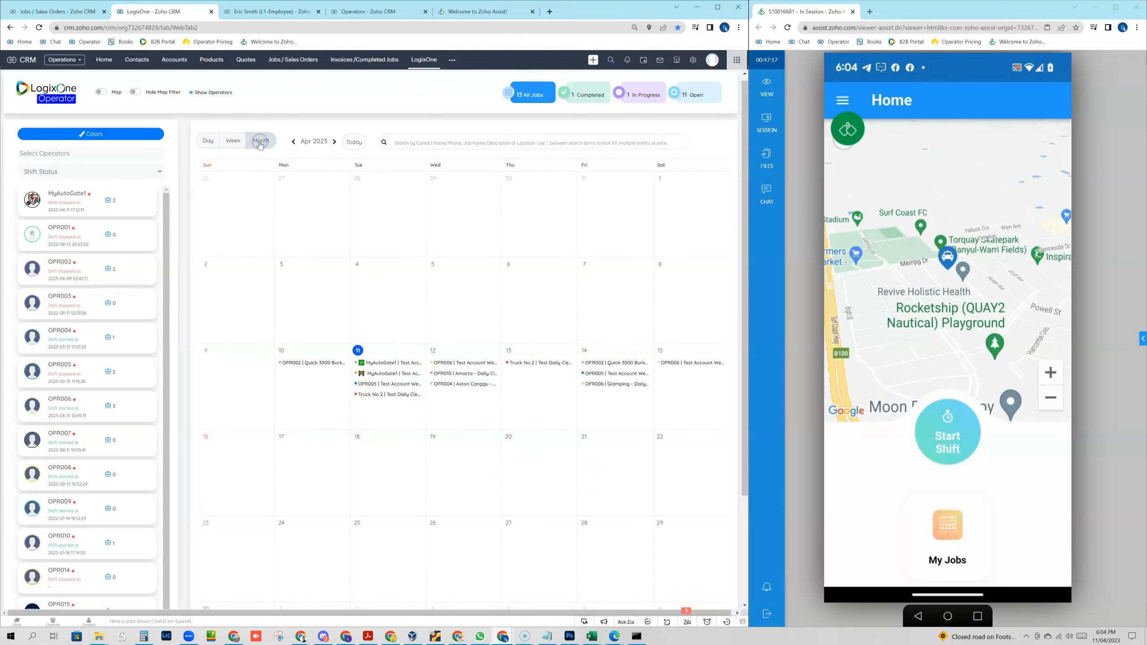
{"action": "left_click", "coordinate": [228, 144]}
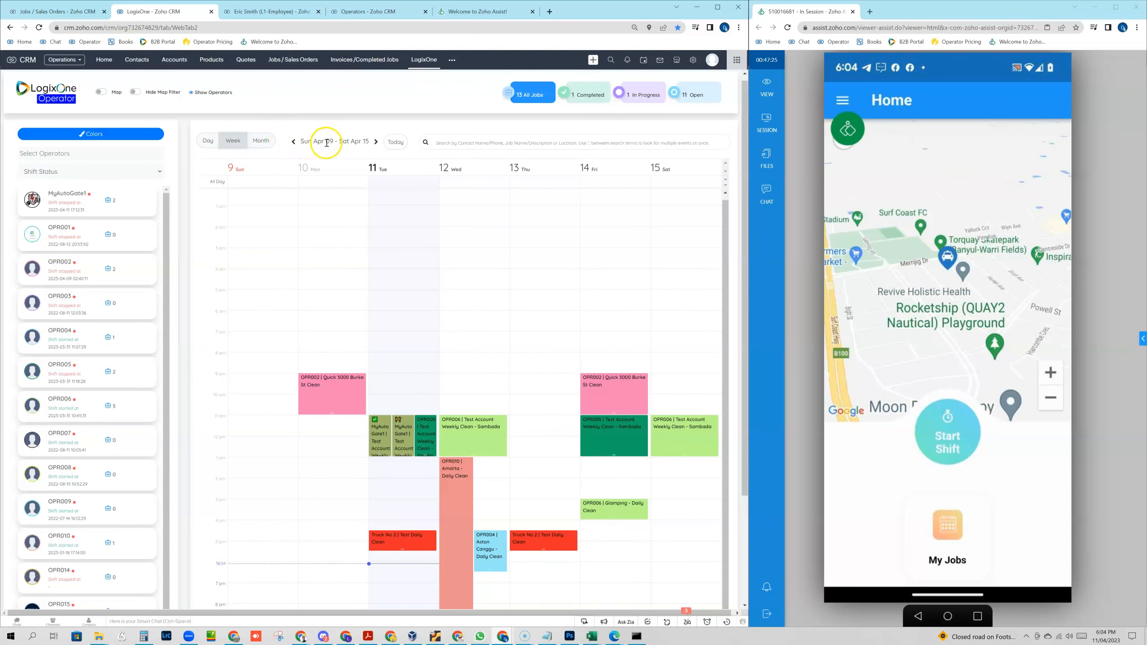
{"action": "left_click", "coordinate": [376, 142]}
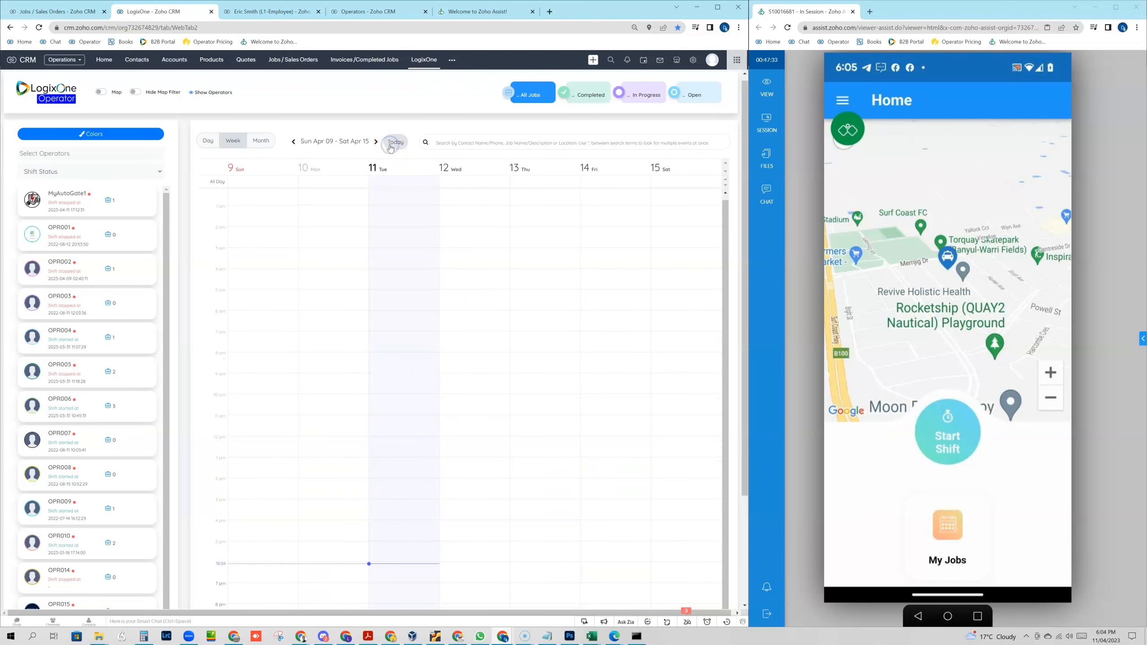
{"action": "left_click", "coordinate": [457, 143]}
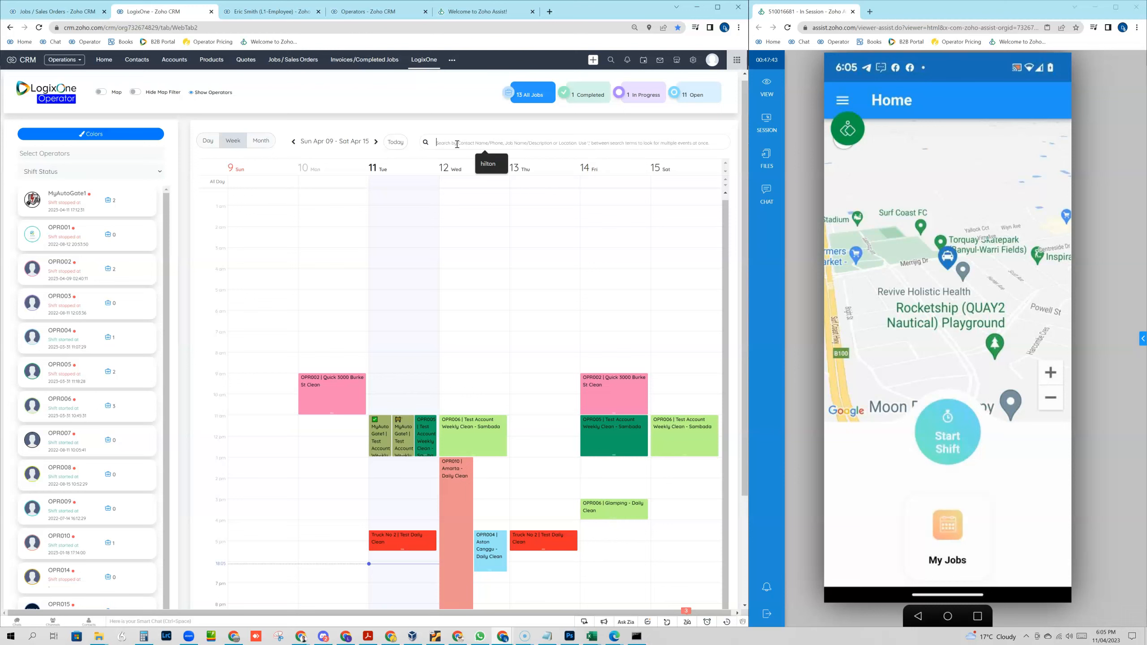
{"action": "type", "text": "3000"}
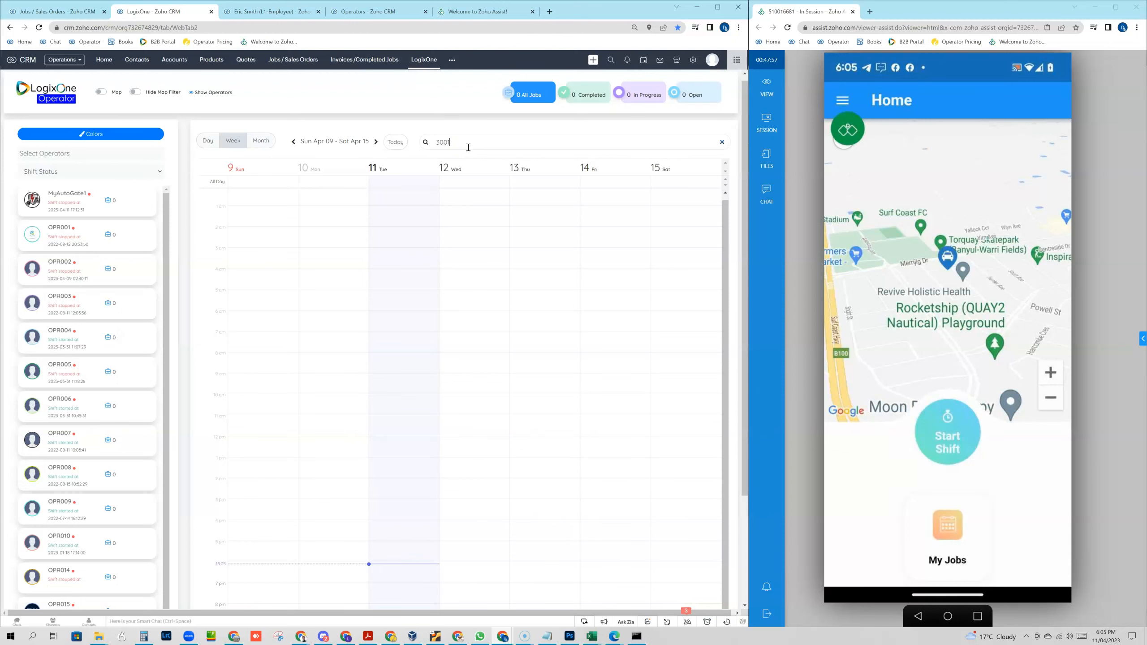
{"action": "key", "text": "BackSpace"}
{"action": "key", "text": "BackSpace"}
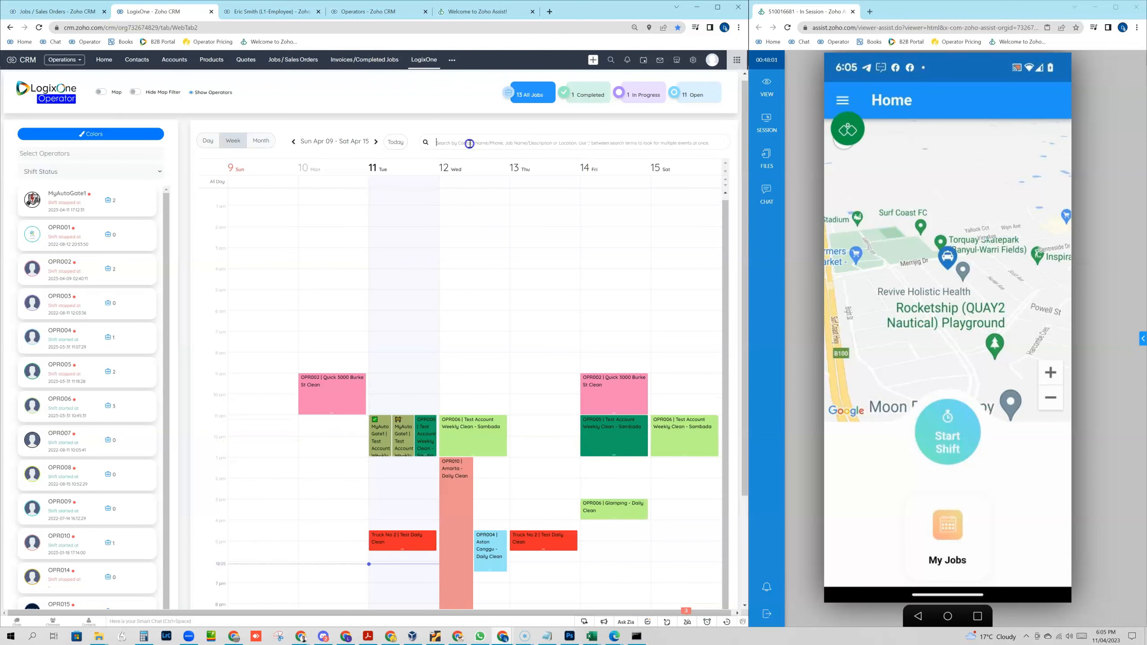
{"action": "type", "text": "Test"}
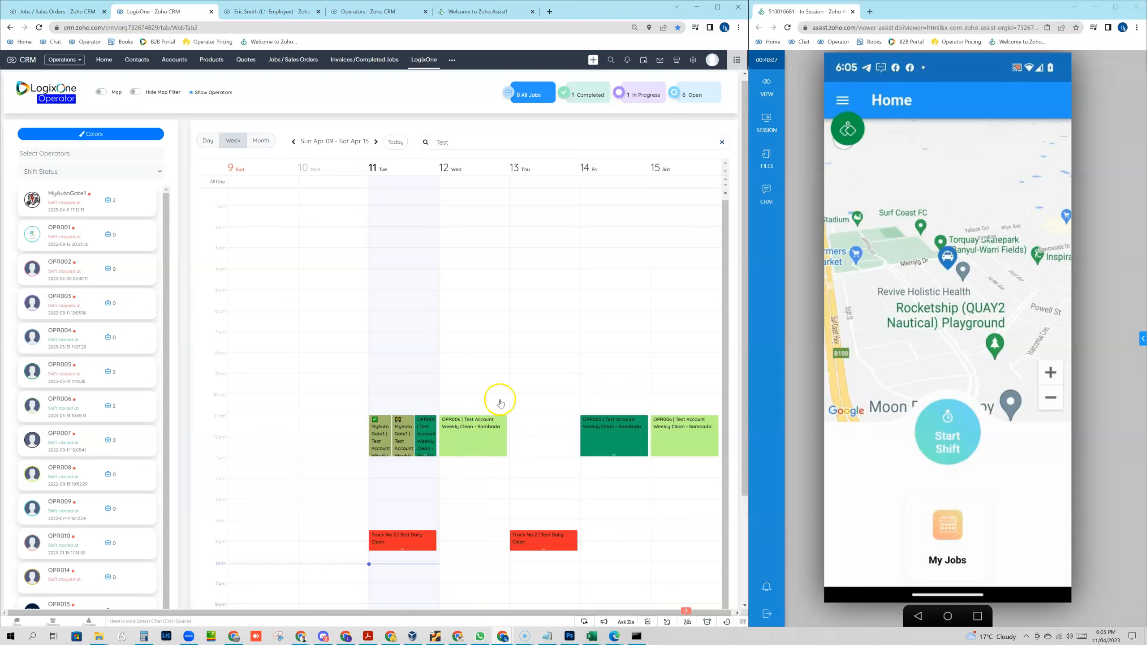
{"action": "double_click", "coordinate": [437, 142]}
{"action": "key", "text": "BackSpace"}
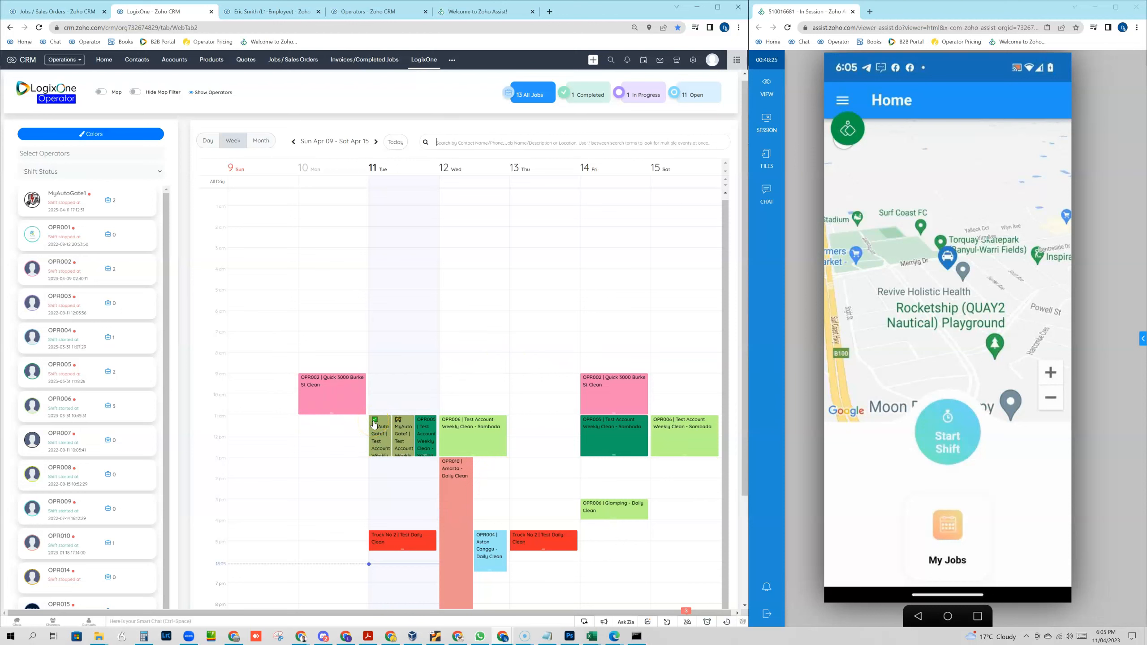
{"action": "left_click", "coordinate": [400, 423]}
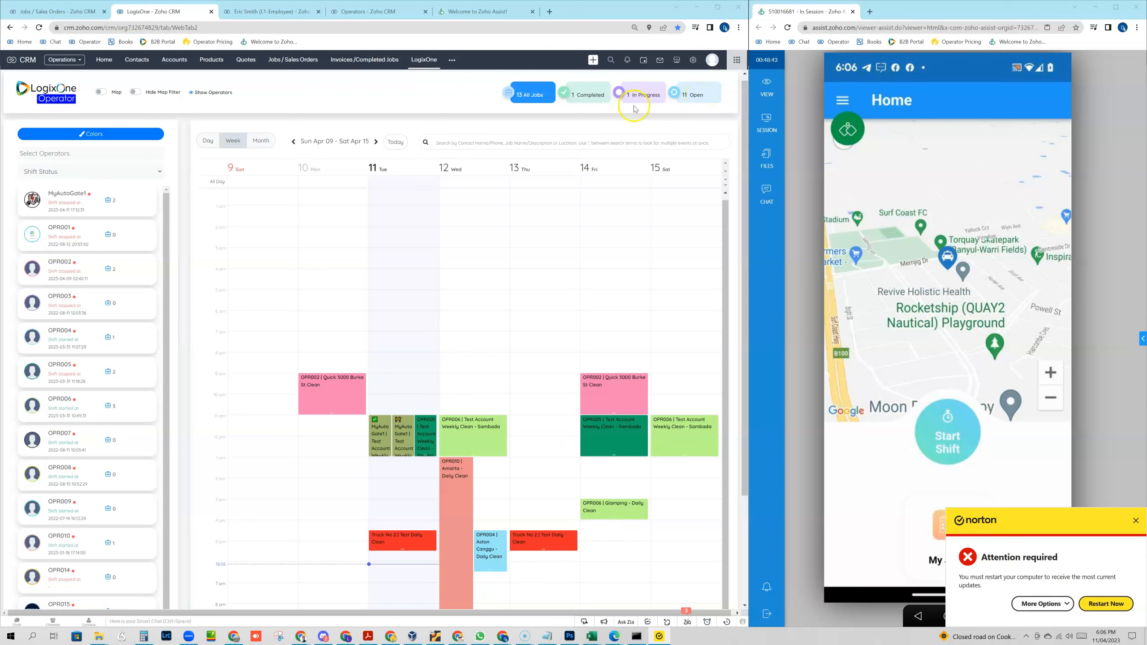
{"action": "left_click", "coordinate": [585, 94]}
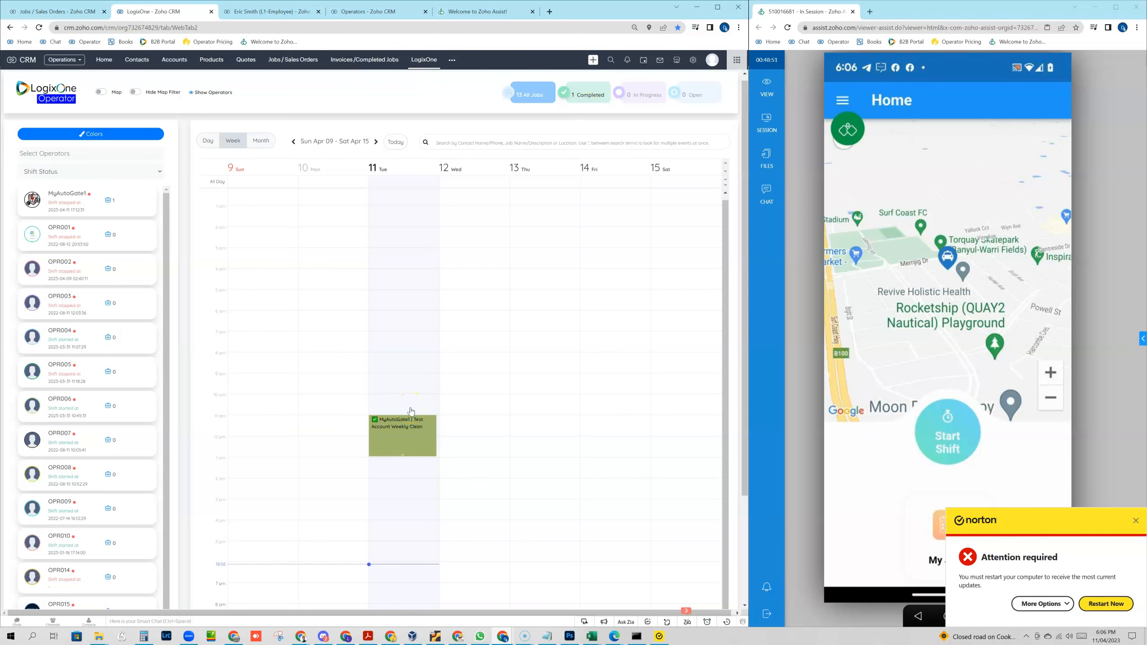
{"action": "left_click", "coordinate": [535, 94]}
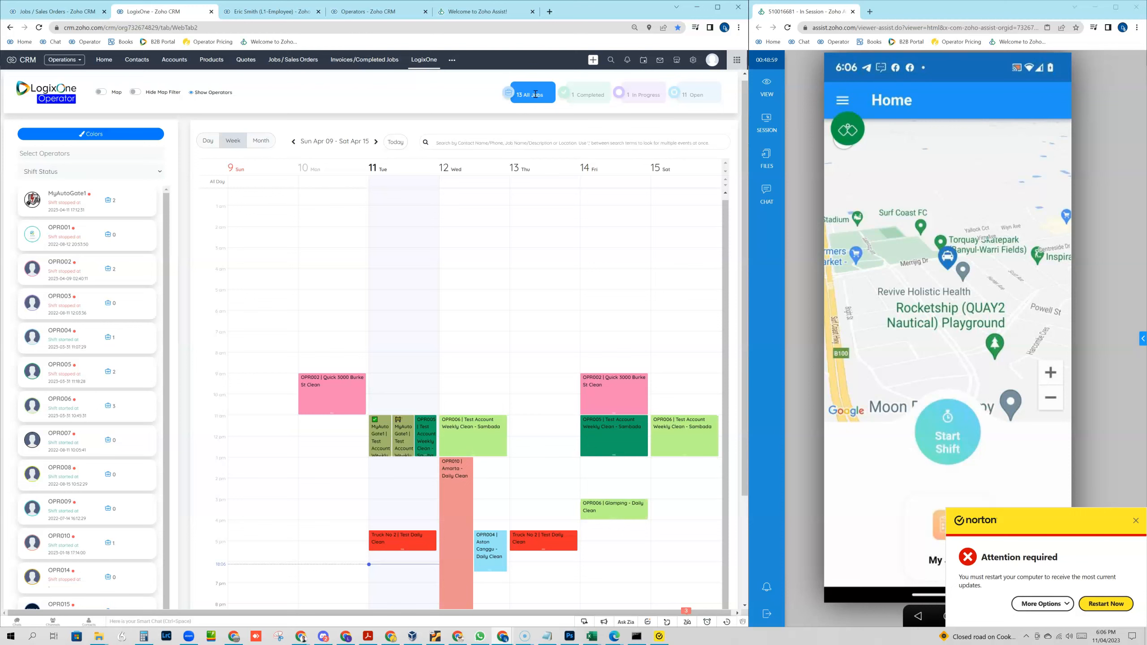
{"action": "left_click", "coordinate": [633, 94]}
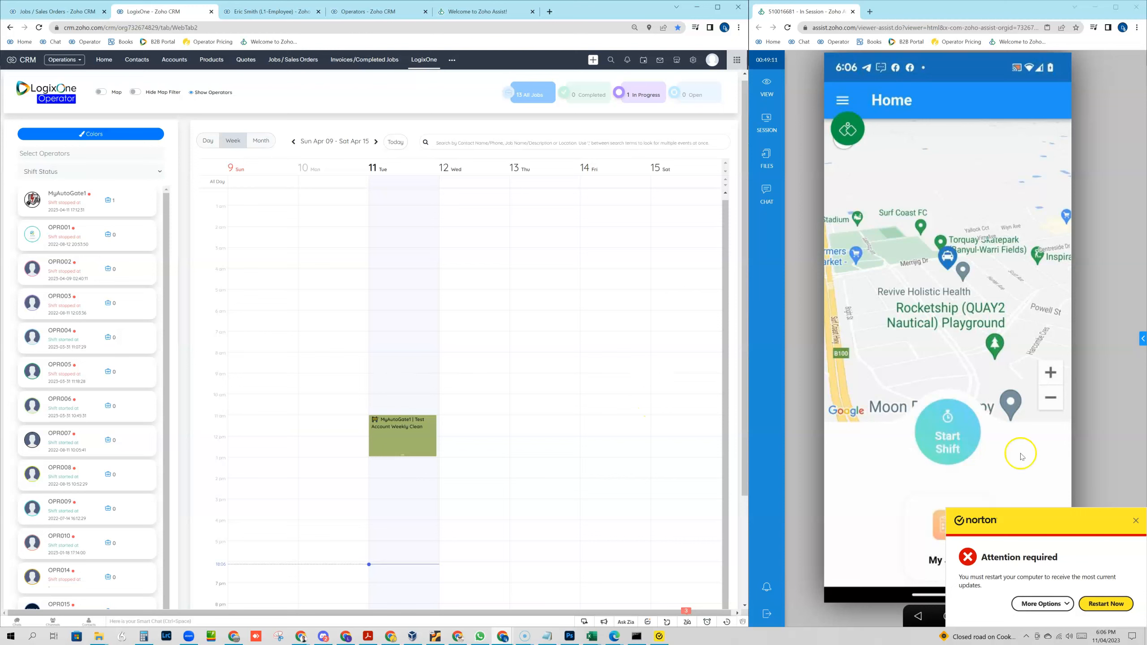
{"action": "left_click", "coordinate": [1136, 522]}
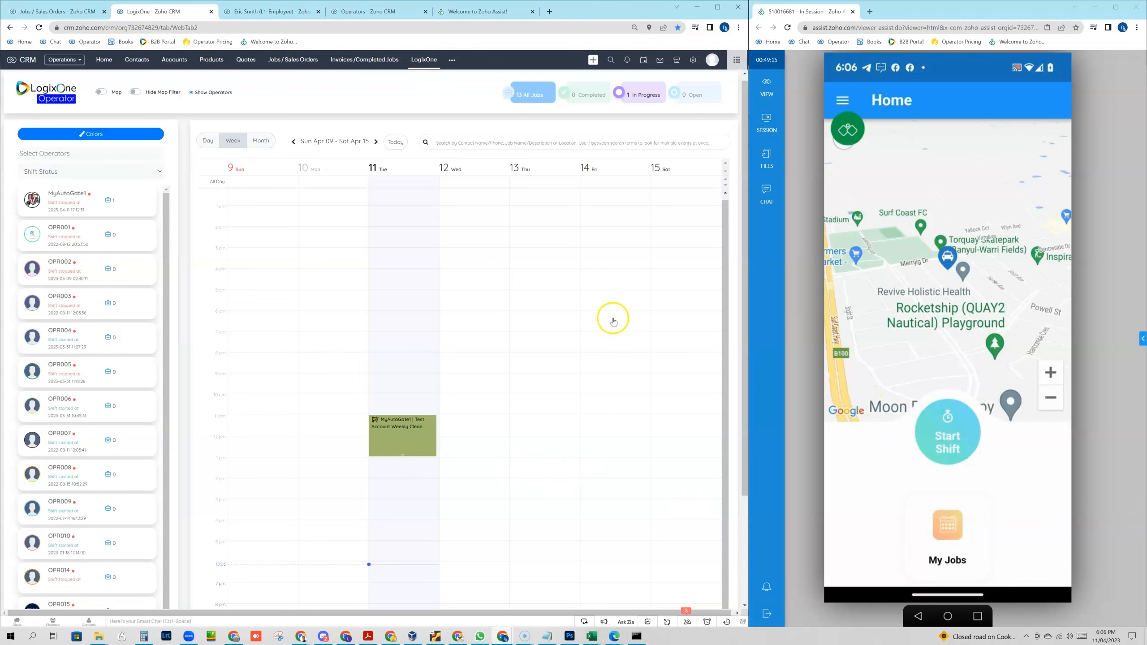
{"action": "left_click", "coordinate": [516, 95]}
{"action": "left_click", "coordinate": [525, 94]}
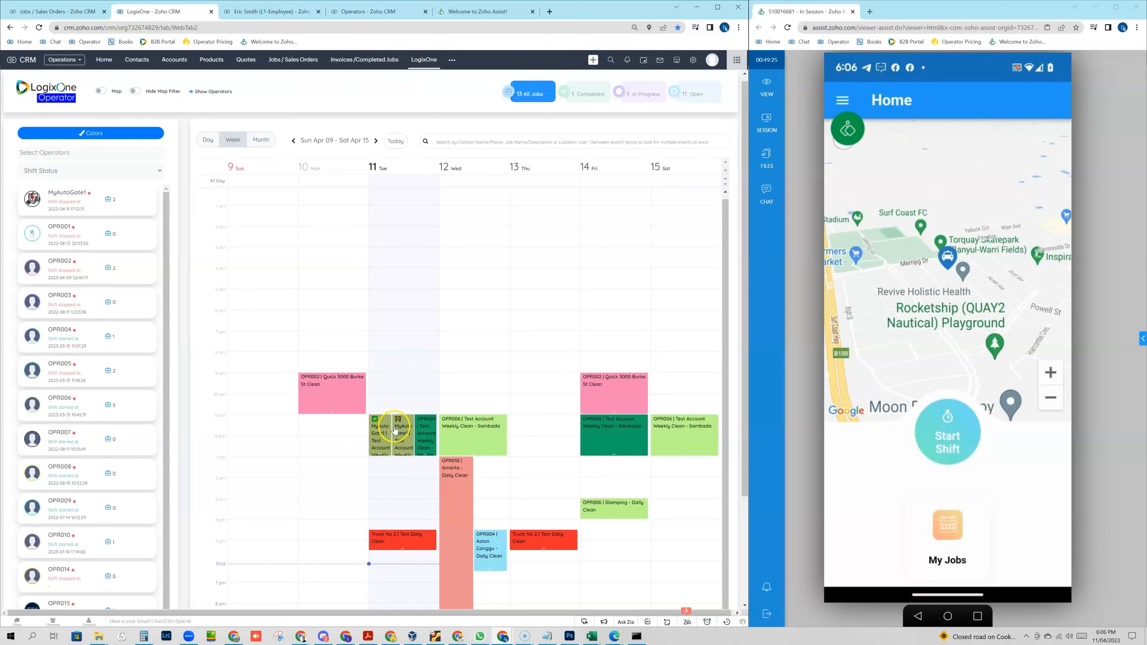
Step: Open the invoice for MyAutoGate1's Test Account Weekly Clean, then return to the LogixOne calendar
{"action": "left_click", "coordinate": [378, 427]}
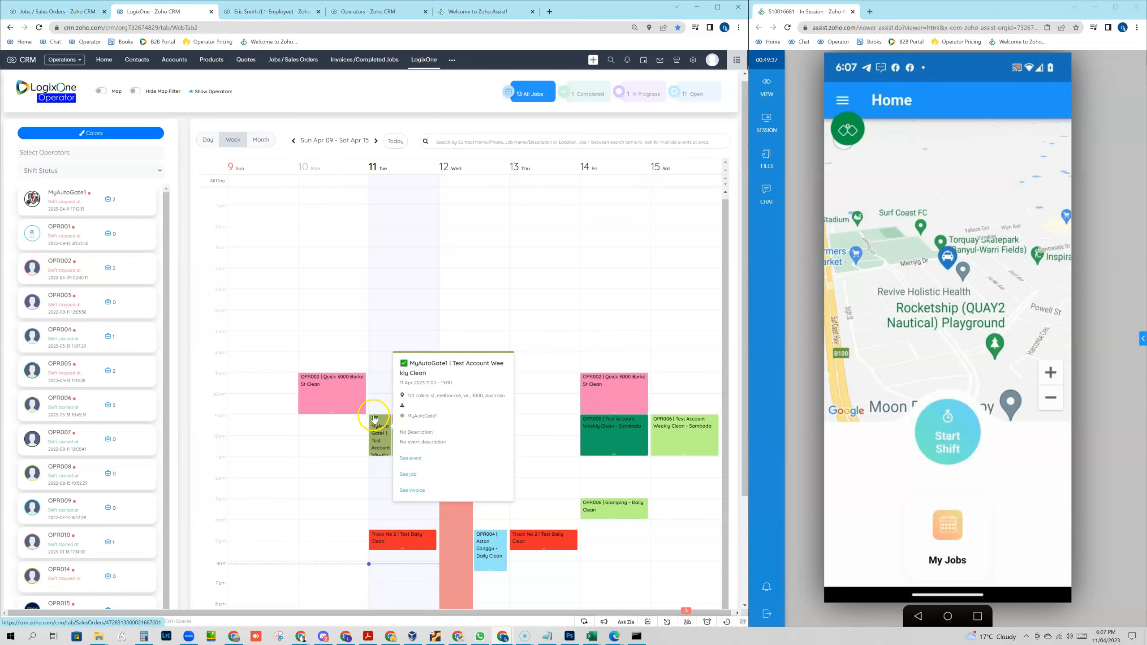
{"action": "left_click", "coordinate": [414, 493]}
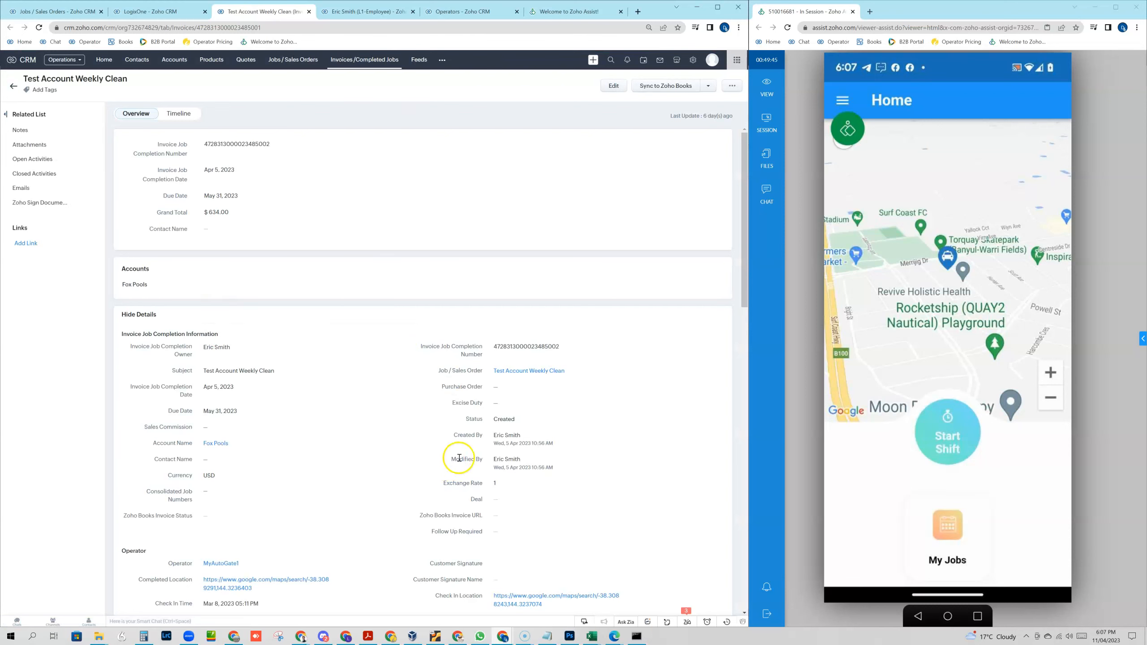
{"action": "left_click", "coordinate": [162, 15]}
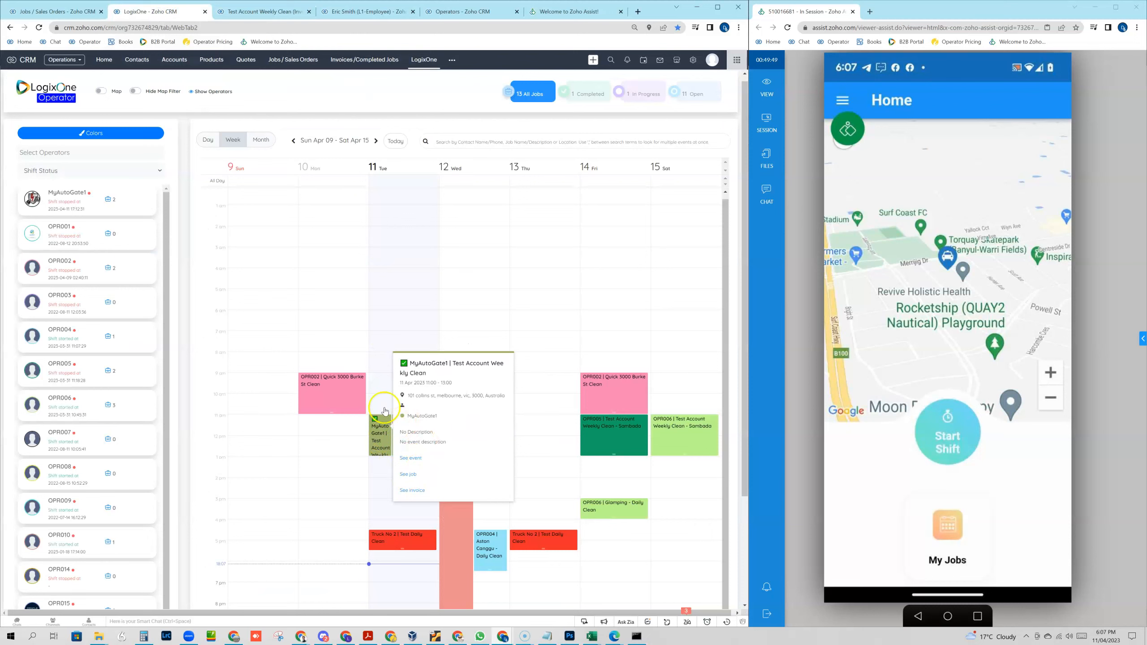
Step: Close that popup and view the job for the other Tuesday MyAutoGate1 event
{"action": "left_click", "coordinate": [384, 374]}
{"action": "left_click", "coordinate": [405, 435]}
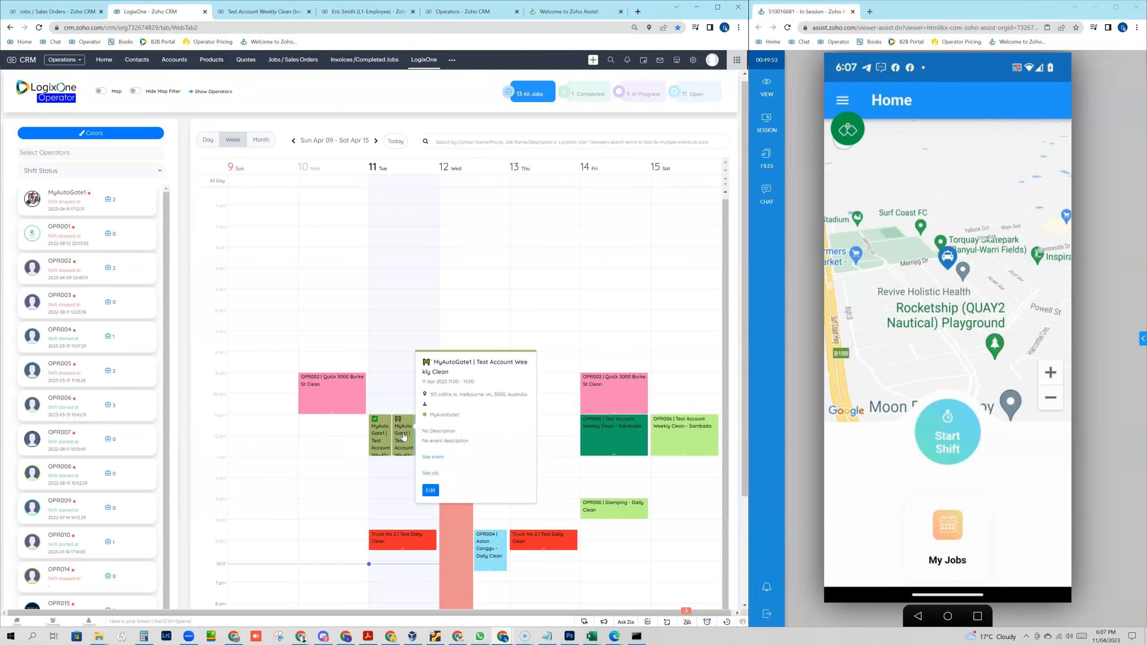
{"action": "left_click", "coordinate": [436, 475]}
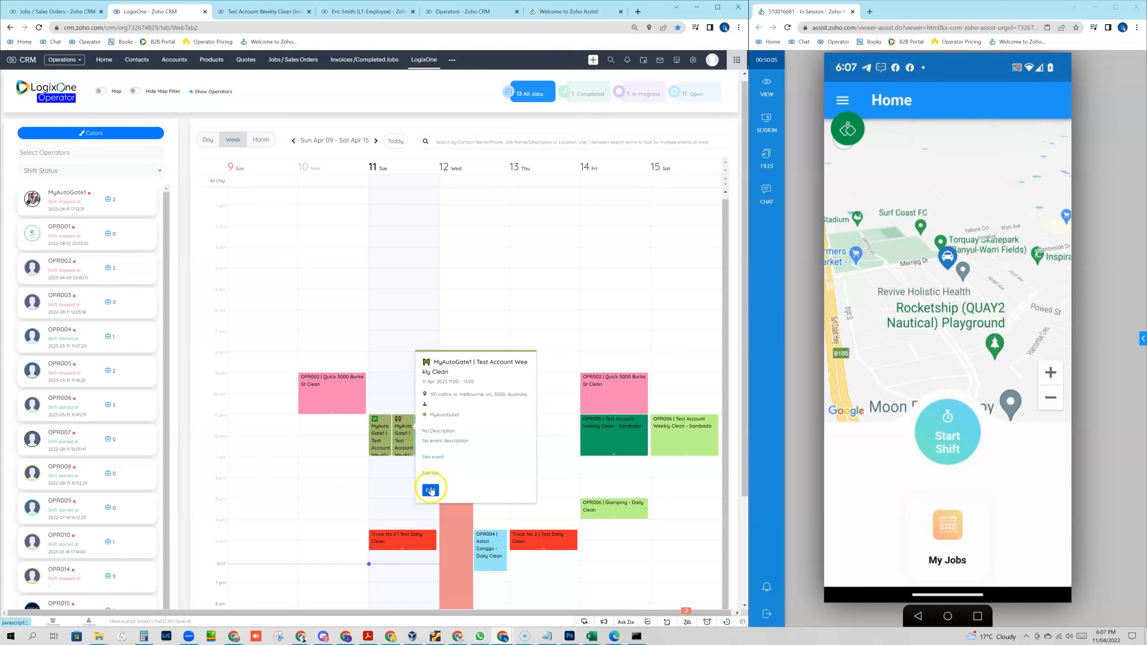
Step: Reassign the Tuesday MyAutoGate1 weekly clean to Truck No 2 and update it
{"action": "left_click", "coordinate": [431, 490]}
{"action": "left_click", "coordinate": [322, 299]}
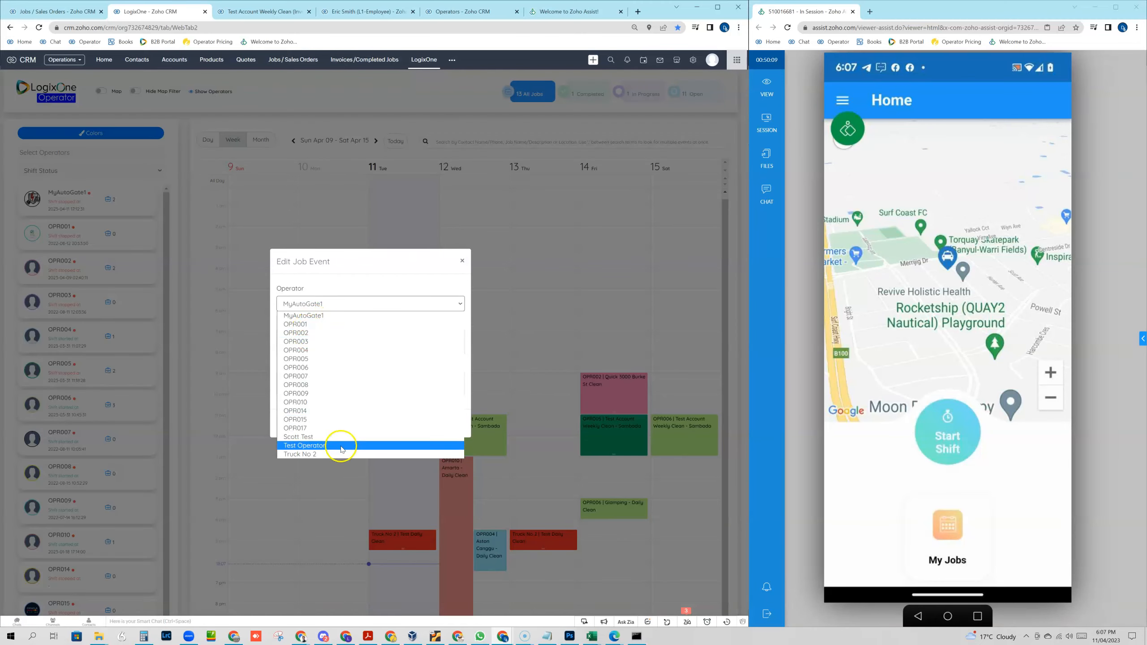
{"action": "left_click", "coordinate": [341, 447]}
{"action": "left_click", "coordinate": [329, 300]}
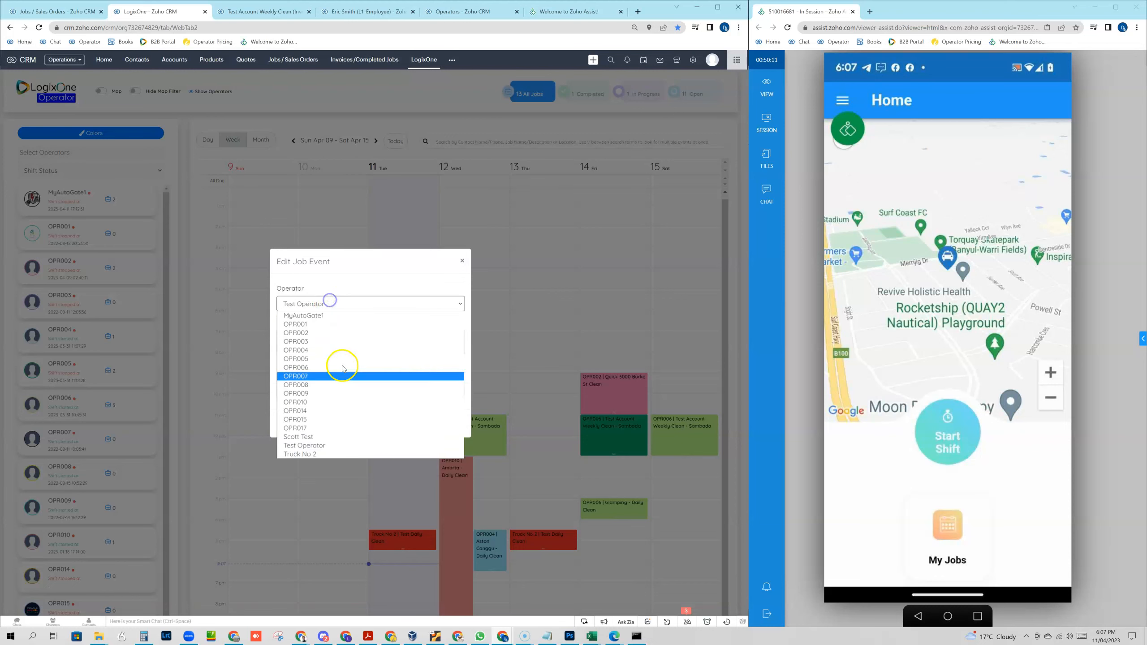
{"action": "left_click", "coordinate": [326, 454]}
{"action": "left_click", "coordinate": [404, 430]}
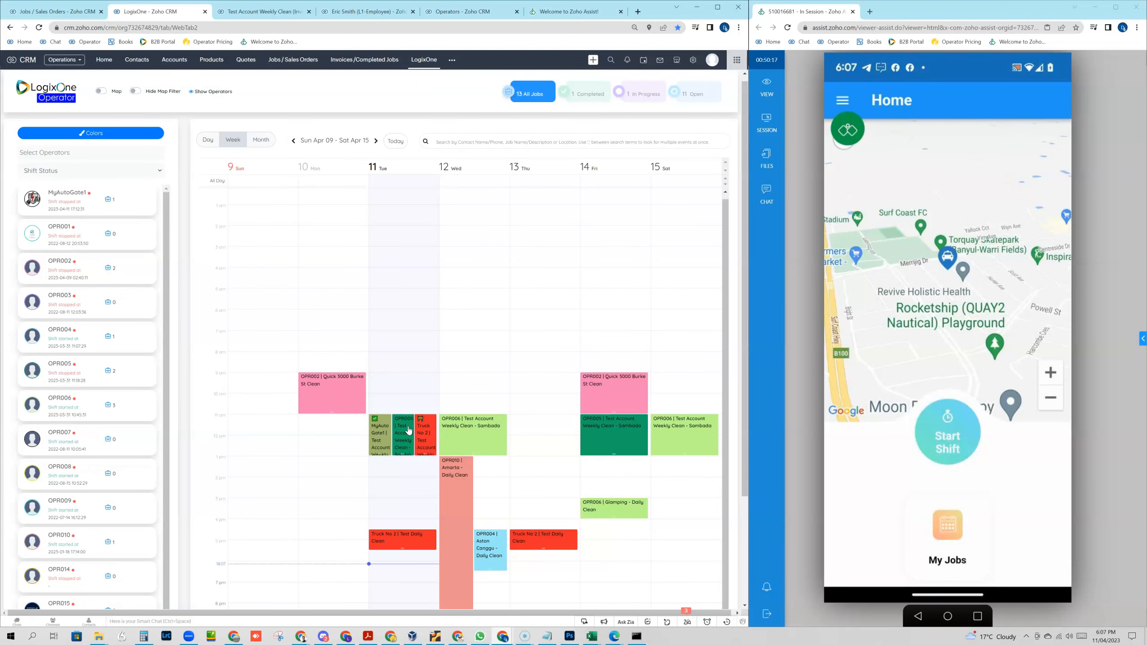
Step: Move OPR005's Sambada clean to Wednesday 9 am, ending at 2:30 pm
{"action": "left_click", "coordinate": [424, 436]}
{"action": "left_click_drag", "start_coordinate": [402, 436], "coordinate": [405, 485]}
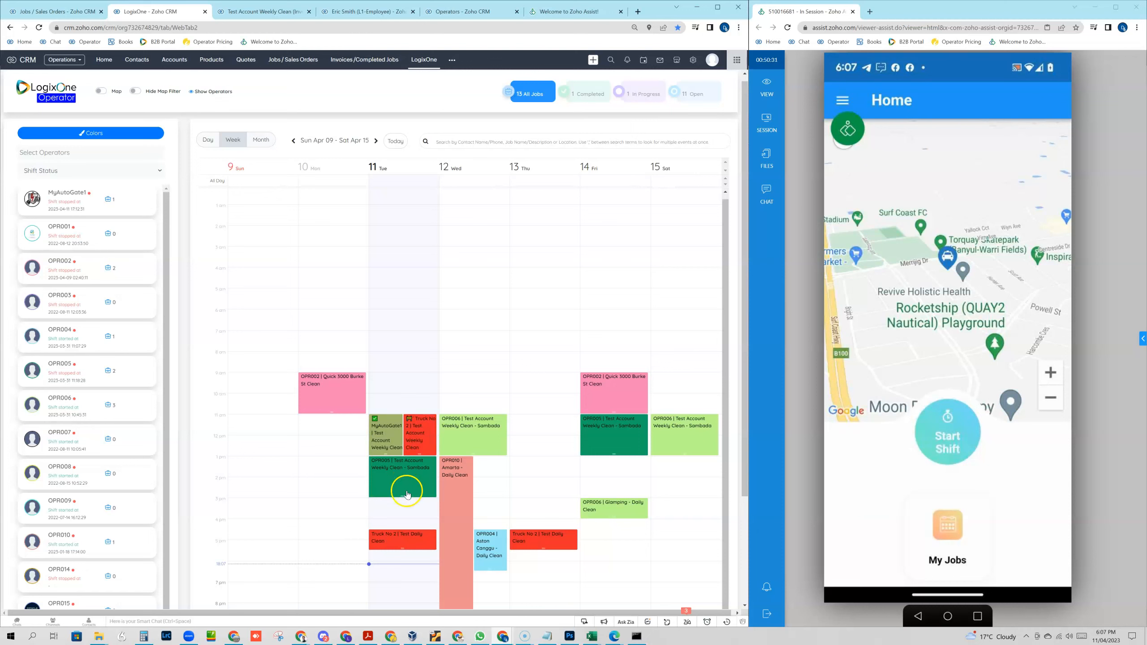
{"action": "left_click_drag", "start_coordinate": [403, 496], "coordinate": [481, 394]}
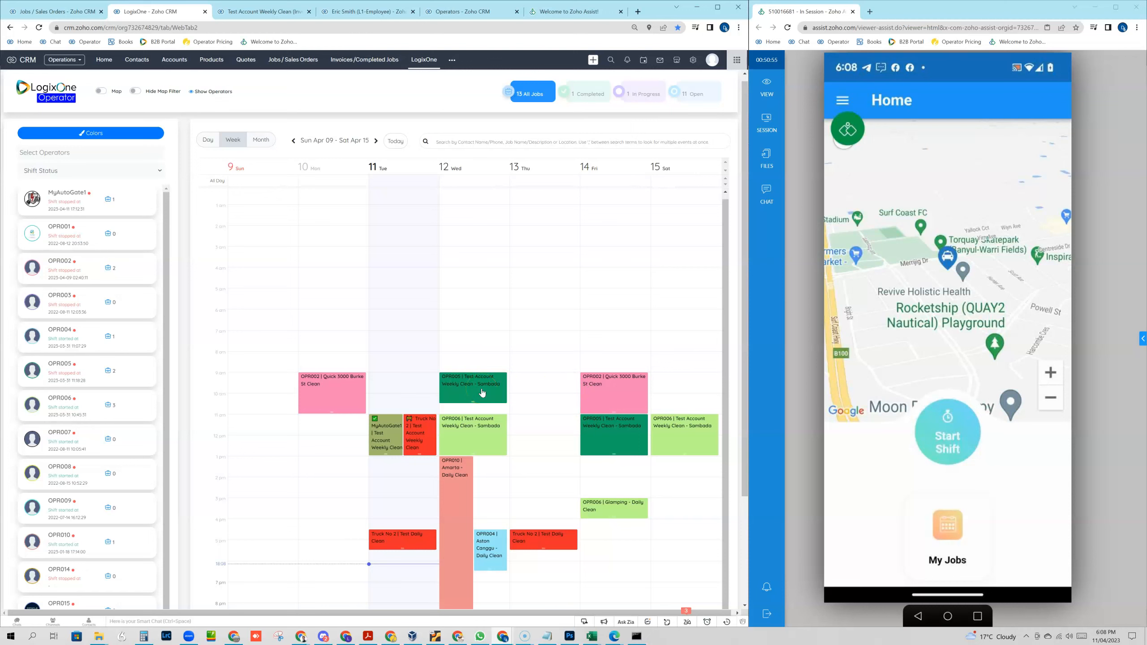
{"action": "left_click", "coordinate": [491, 421]}
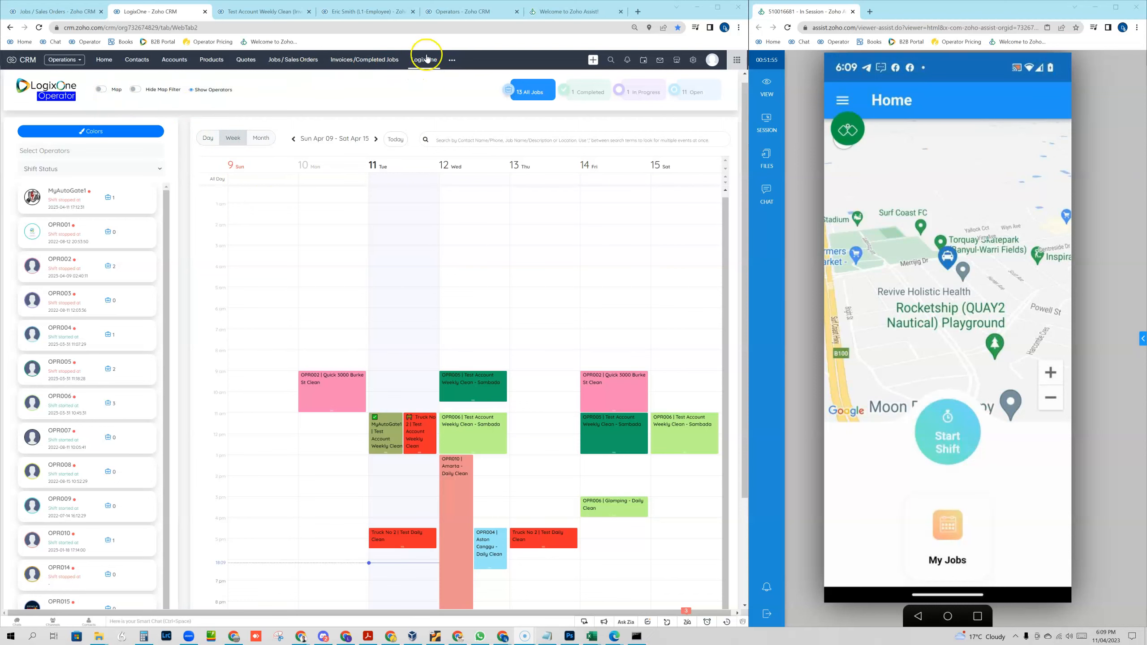
Step: Switch to the operator map, zoom into Torquay and select the MyAutoGate1 marker near Merrijig Dr
{"action": "left_click", "coordinate": [101, 90]}
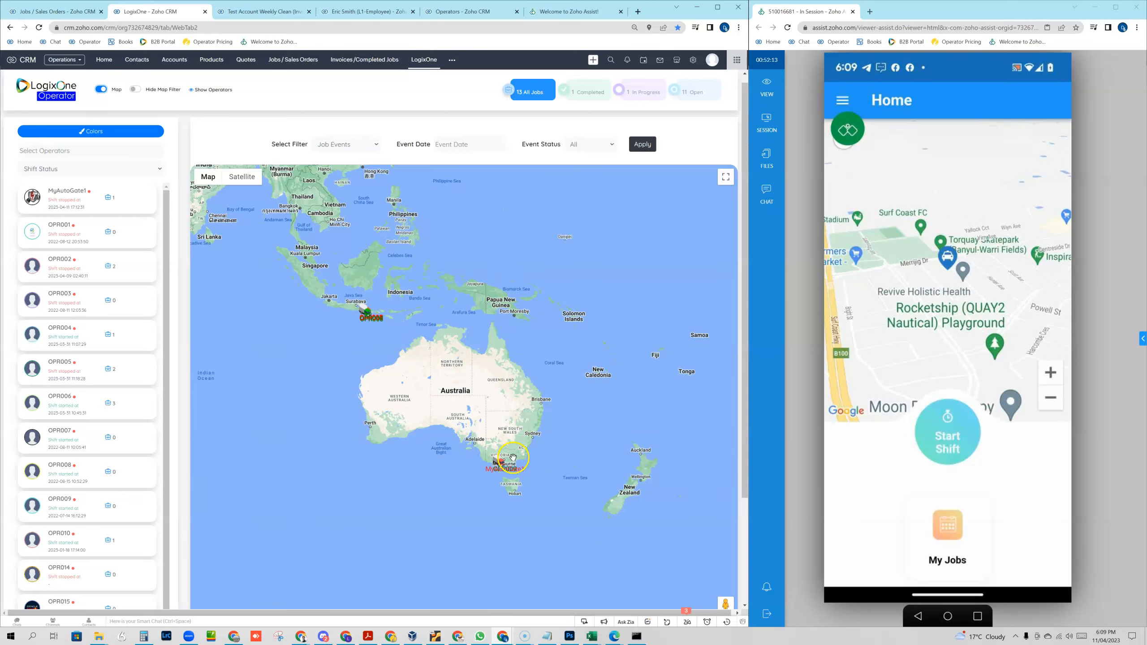
{"action": "scroll", "coordinate": [514, 457], "scroll_direction": "up", "scroll_amount": 3}
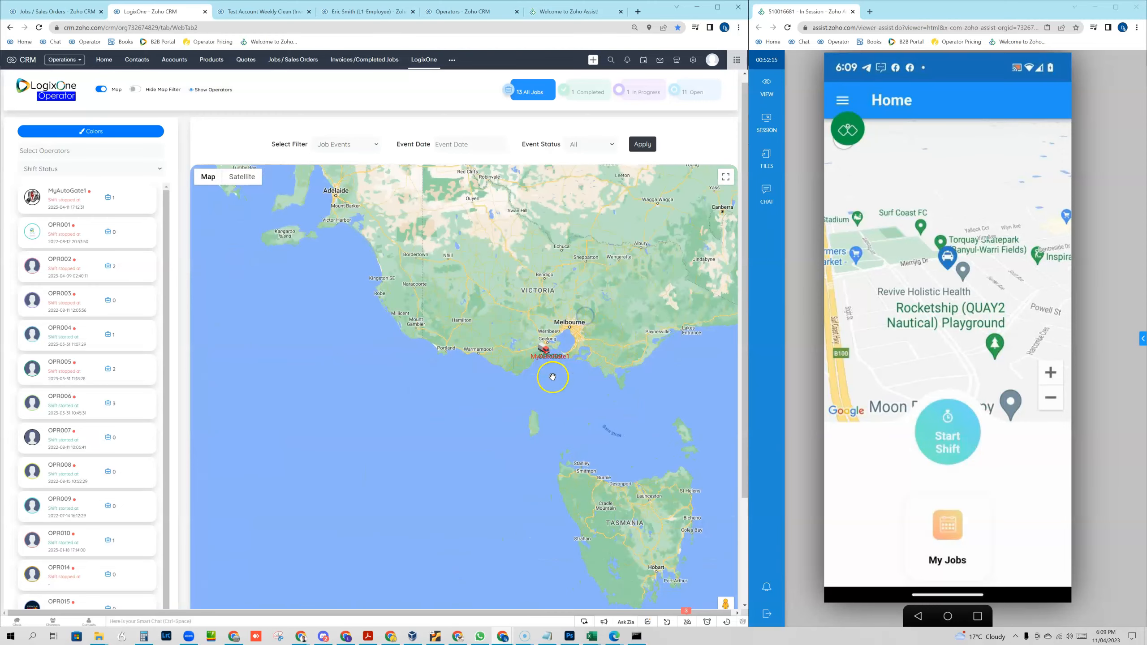
{"action": "scroll", "coordinate": [553, 376], "scroll_direction": "up", "scroll_amount": 3}
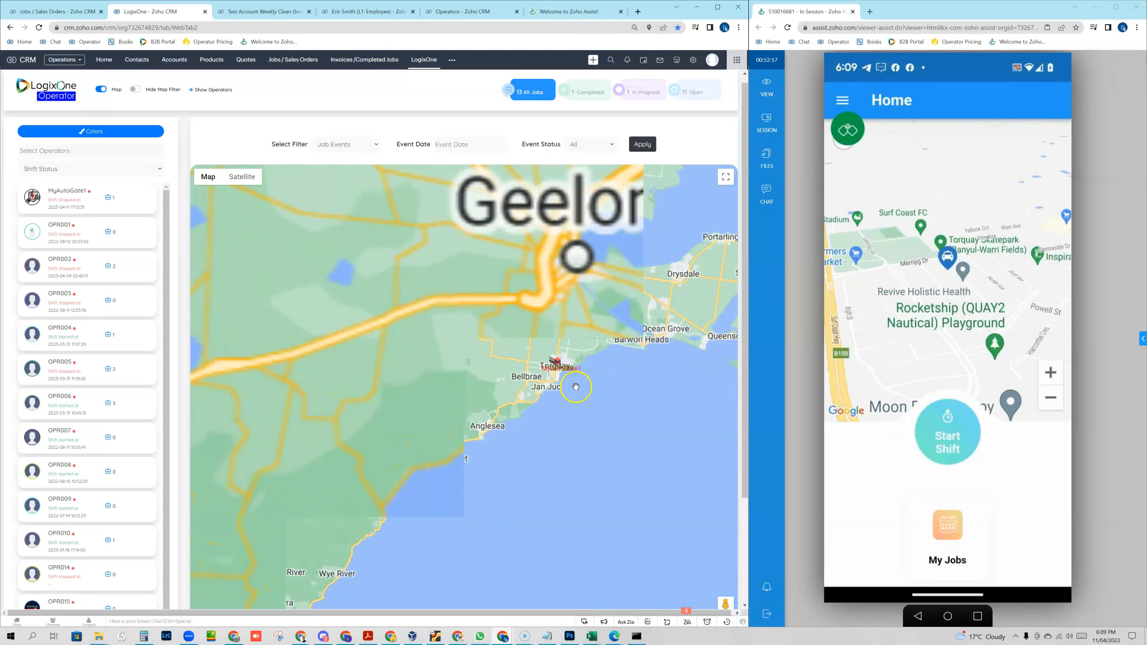
{"action": "scroll", "coordinate": [576, 387], "scroll_direction": "up", "scroll_amount": 4}
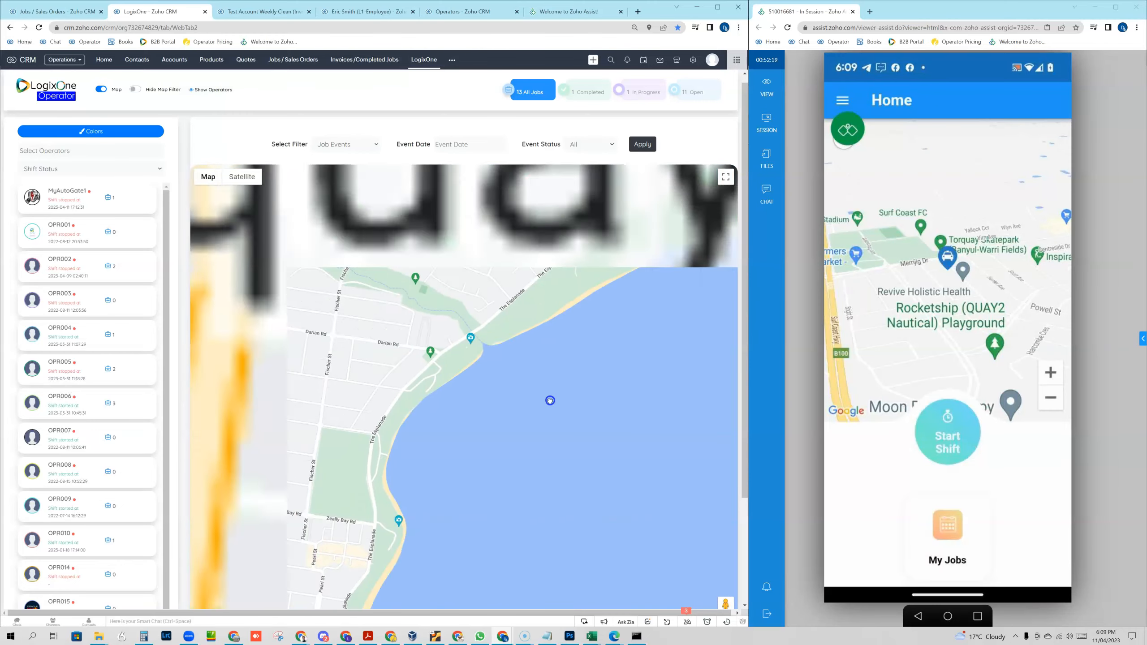
{"action": "left_click_drag", "start_coordinate": [550, 400], "coordinate": [581, 502]}
{"action": "left_click_drag", "start_coordinate": [399, 275], "coordinate": [448, 405]}
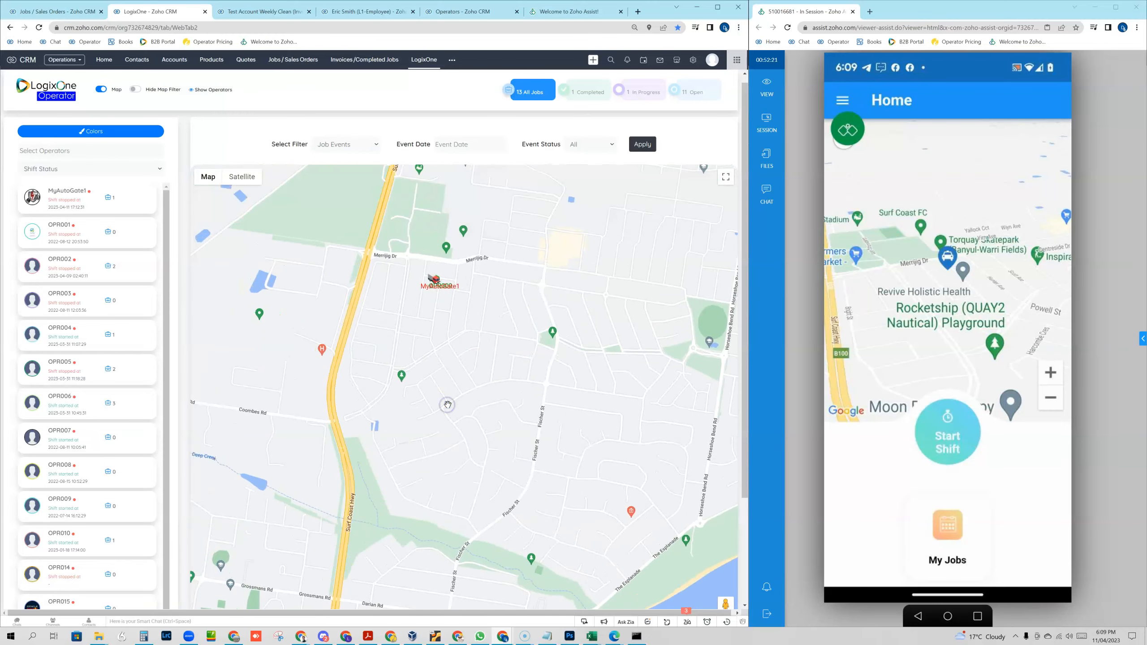
{"action": "left_click", "coordinate": [452, 275]}
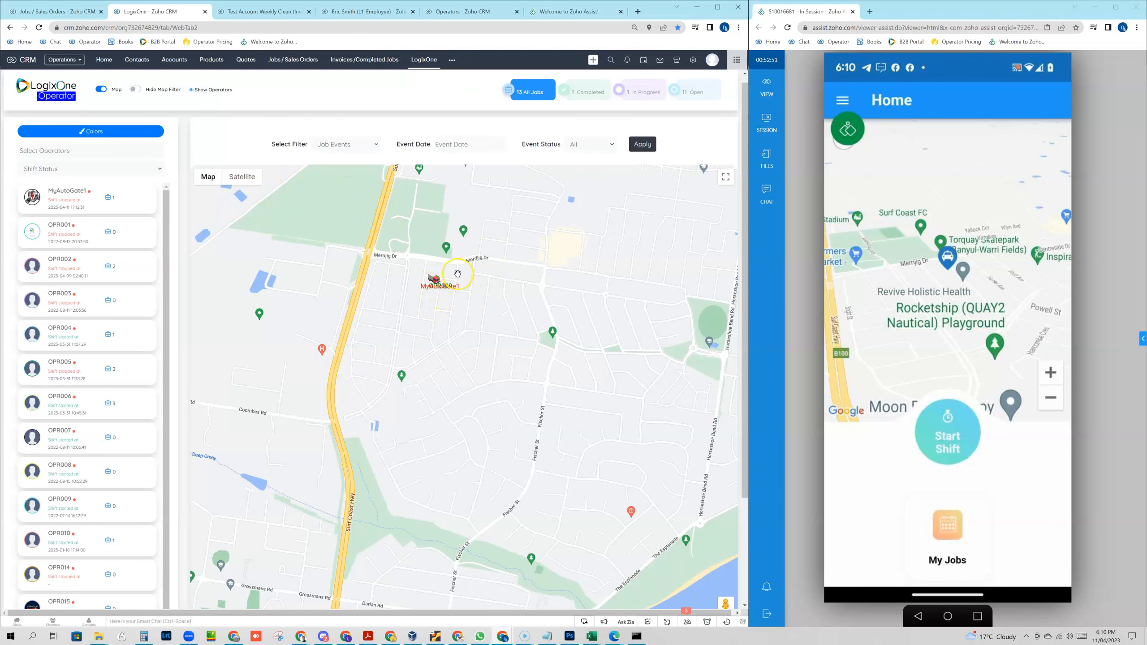
Step: Filter the map to operator Truck No 2, look beyond Victoria, then clear that filter
{"action": "scroll", "coordinate": [455, 273], "scroll_direction": "down", "scroll_amount": 3}
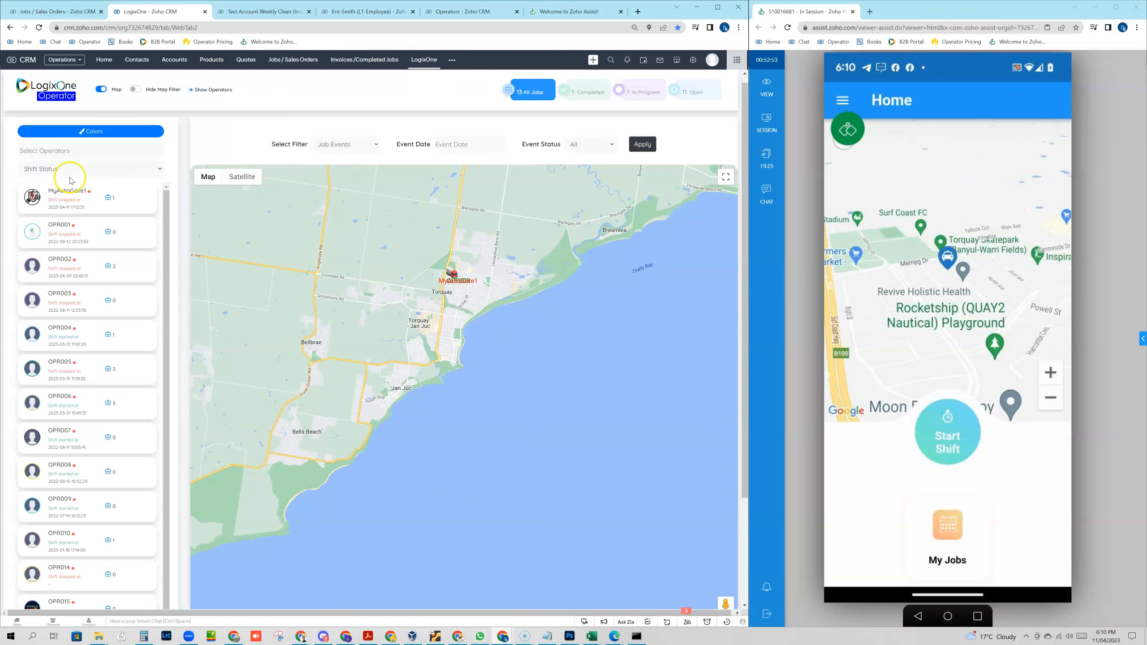
{"action": "left_click", "coordinate": [48, 152]}
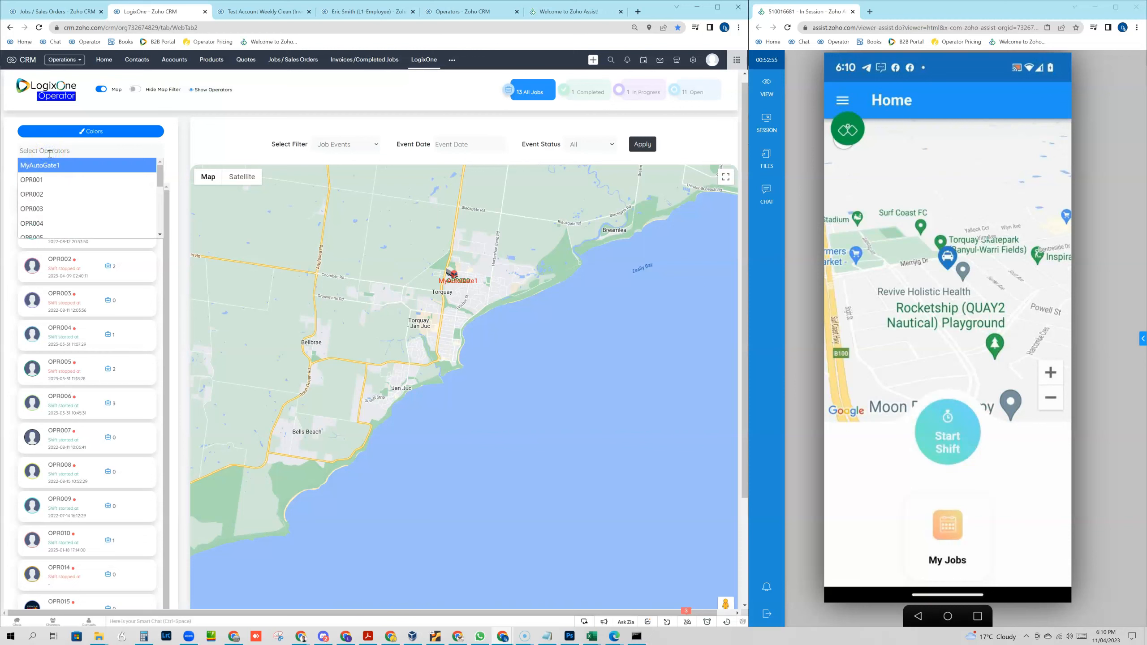
{"action": "type", "text": "truc"}
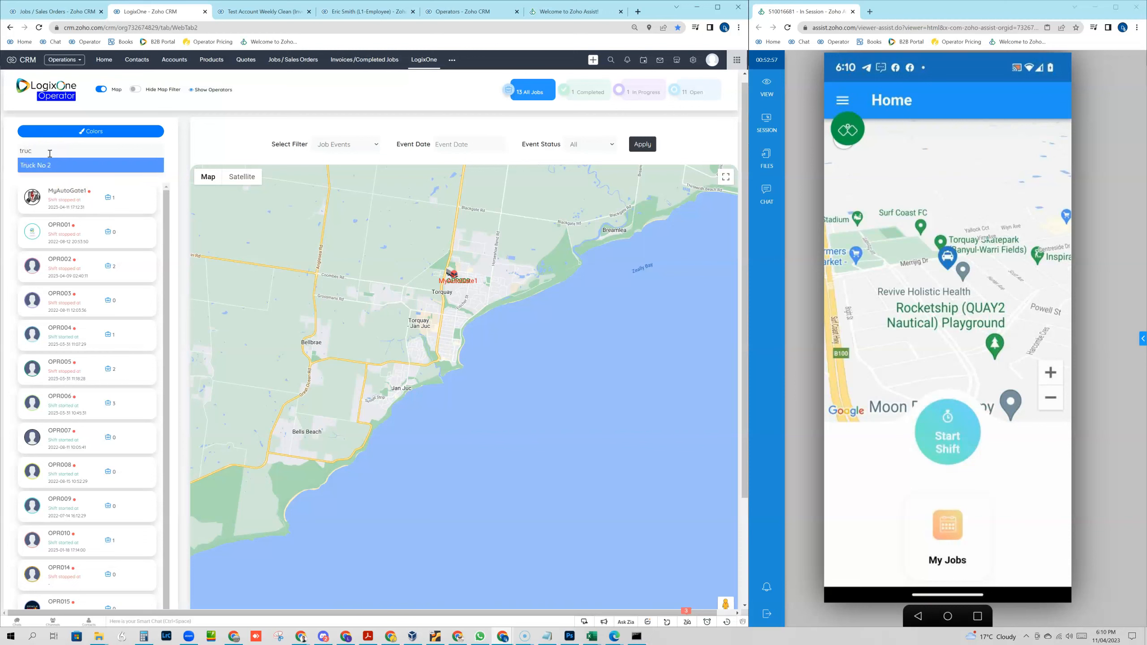
{"action": "left_click", "coordinate": [30, 165]}
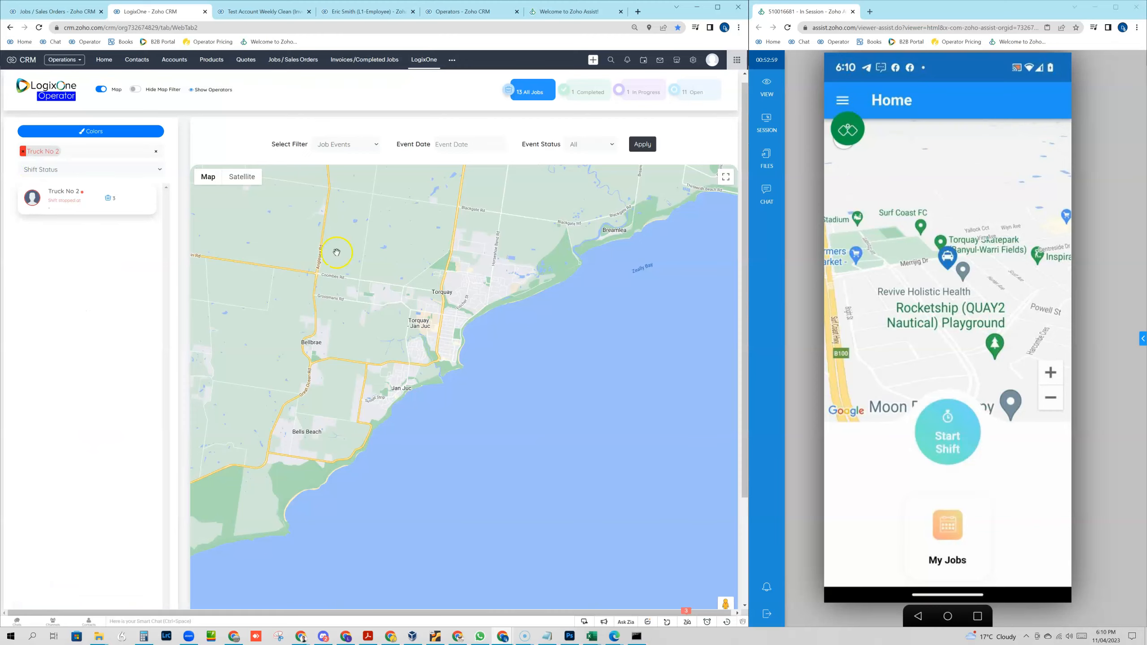
{"action": "scroll", "coordinate": [406, 302], "scroll_direction": "down", "scroll_amount": 4}
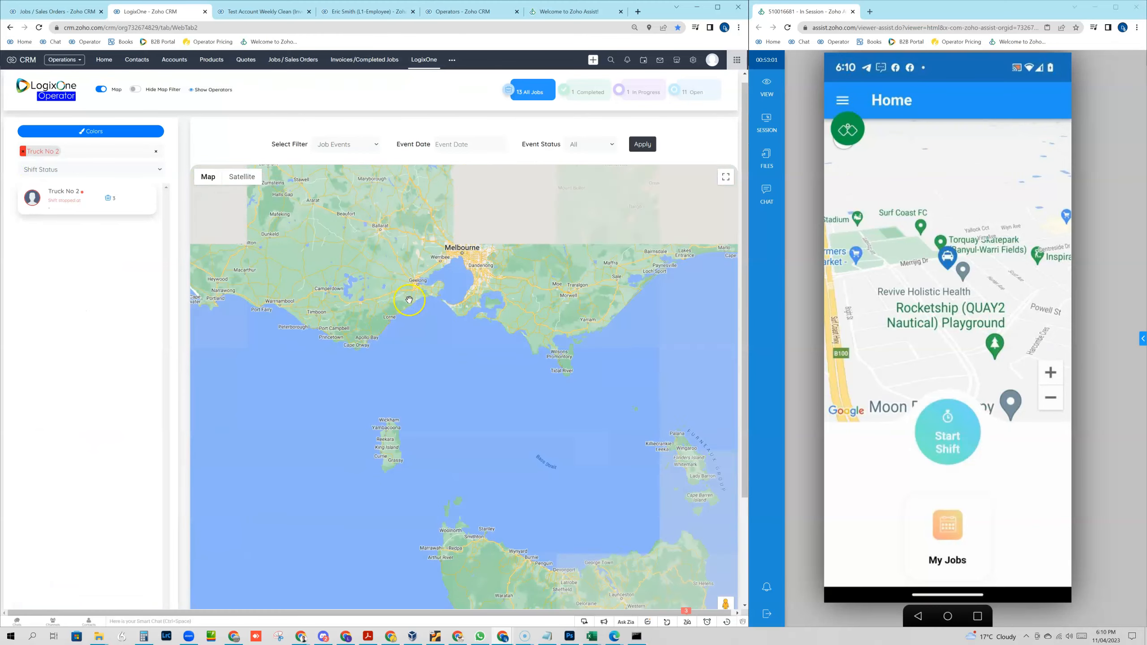
{"action": "left_click_drag", "start_coordinate": [402, 250], "coordinate": [461, 429]}
{"action": "scroll", "coordinate": [402, 318], "scroll_direction": "down", "scroll_amount": 2}
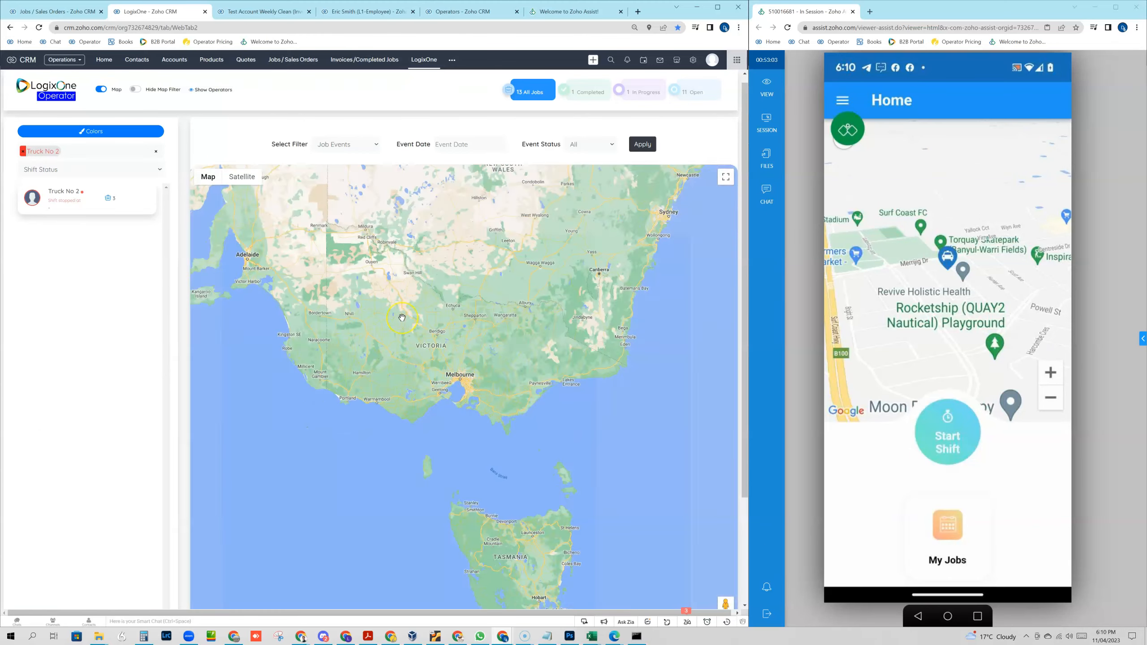
{"action": "scroll", "coordinate": [402, 317], "scroll_direction": "down", "scroll_amount": 2}
{"action": "scroll", "coordinate": [402, 318], "scroll_direction": "up", "scroll_amount": 4}
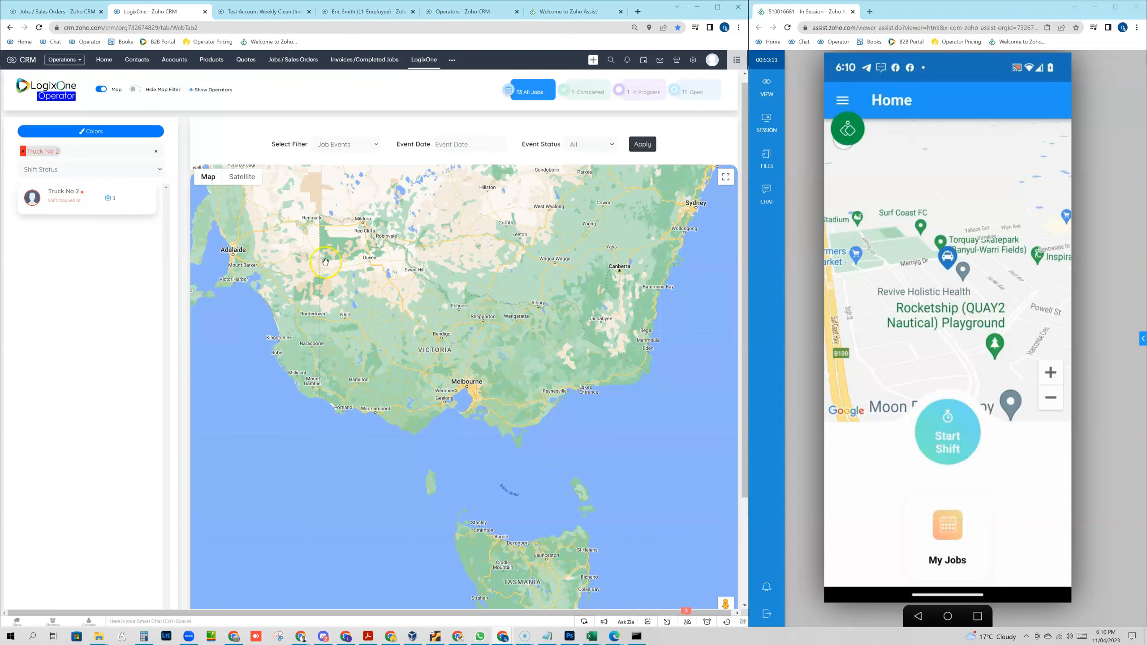
{"action": "left_click", "coordinate": [156, 151]}
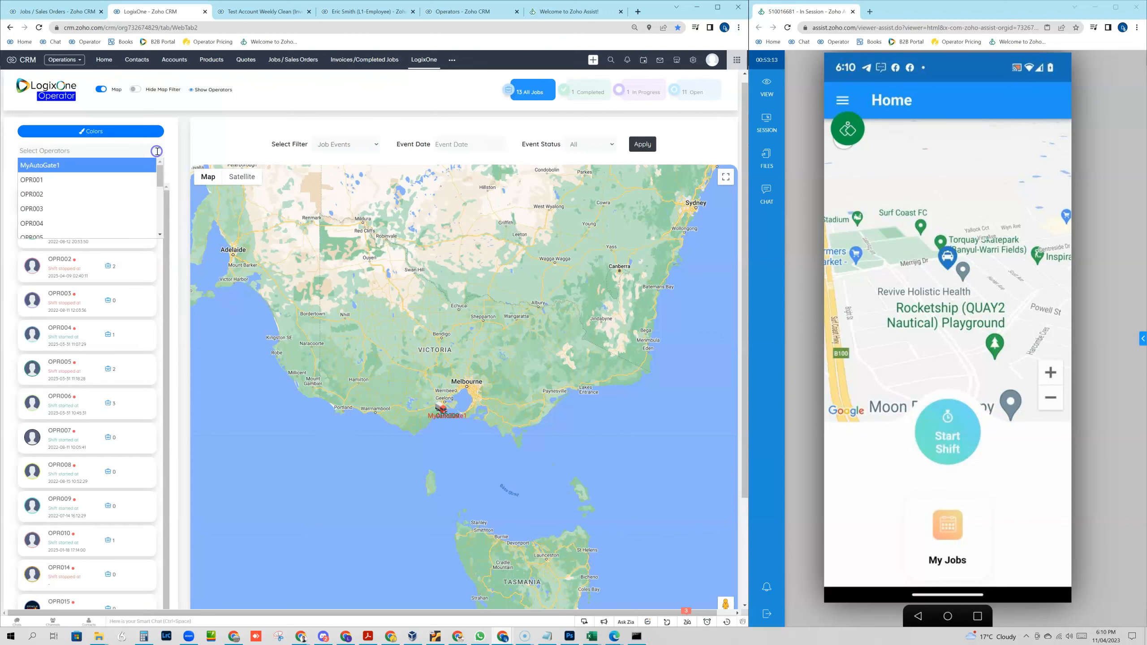
{"action": "left_click", "coordinate": [95, 305]}
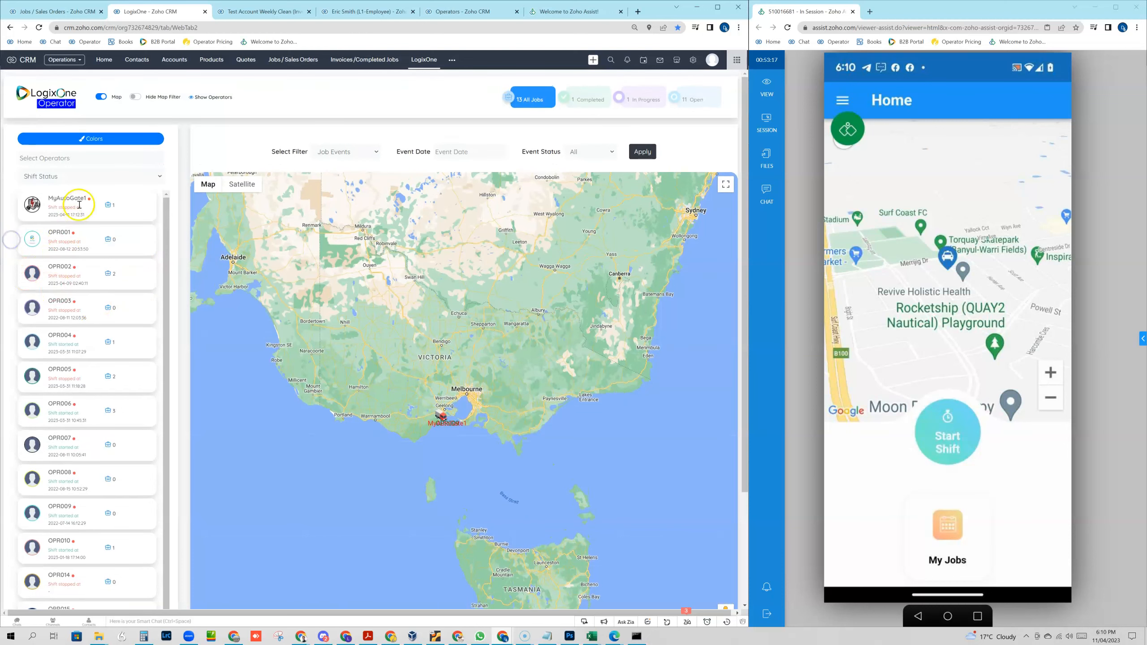
Step: Filter to MyAutoGate1, zoom to its marker near Torquay, then remove it from the filter
{"action": "left_click", "coordinate": [62, 159]}
{"action": "left_click", "coordinate": [64, 176]}
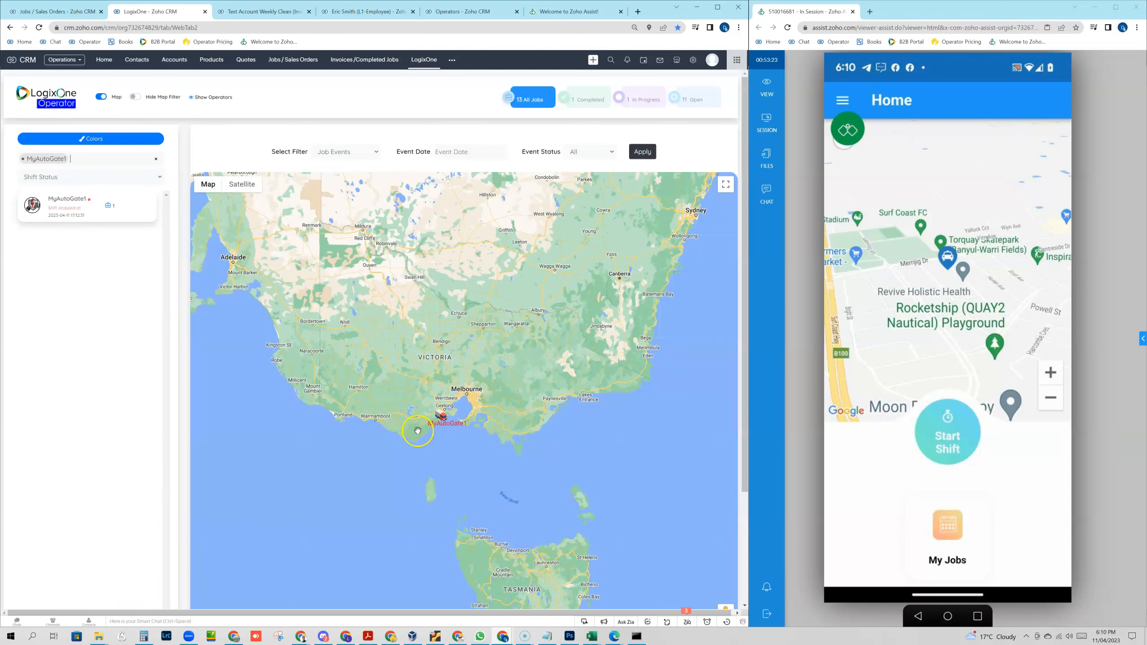
{"action": "scroll", "coordinate": [372, 318], "scroll_direction": "down", "scroll_amount": 2}
{"action": "scroll", "coordinate": [372, 318], "scroll_direction": "down", "scroll_amount": 1}
{"action": "left_click_drag", "start_coordinate": [334, 277], "coordinate": [432, 327]}
{"action": "scroll", "coordinate": [470, 365], "scroll_direction": "up", "scroll_amount": 1}
{"action": "scroll", "coordinate": [470, 365], "scroll_direction": "up", "scroll_amount": 4}
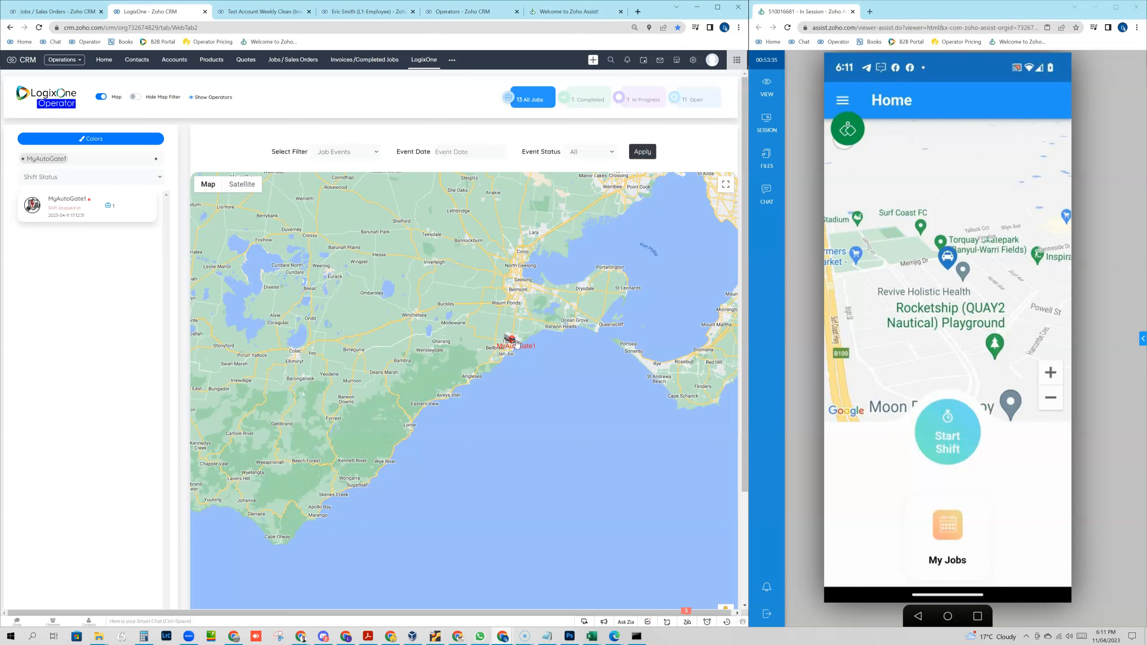
{"action": "left_click", "coordinate": [155, 160]}
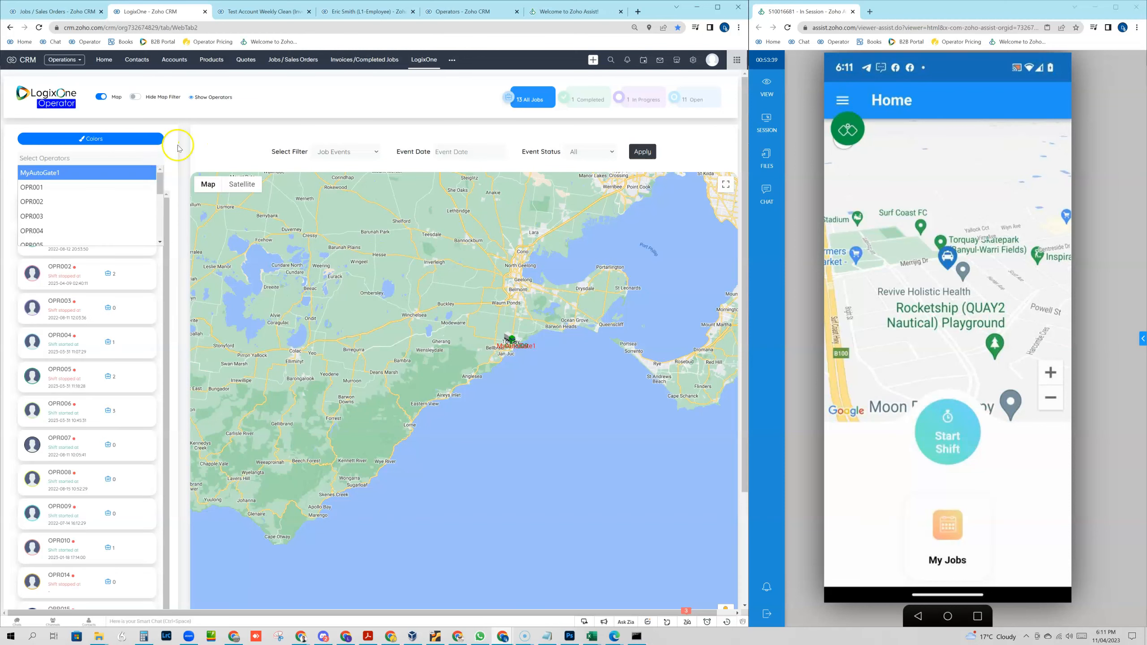
Step: Dismiss the Select Operators dropdown so every operator stays listed beside the map
{"action": "left_click", "coordinate": [171, 144]}
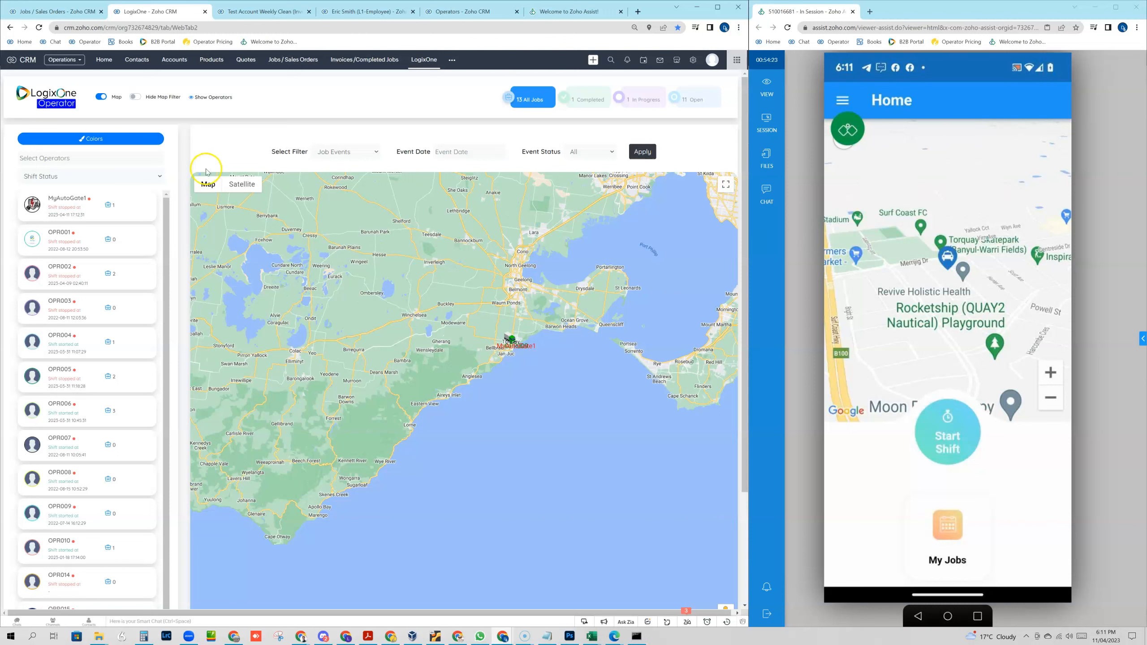
Step: Filter the map to Job Events dated 11 April 2023 and apply it
{"action": "left_click", "coordinate": [357, 154]}
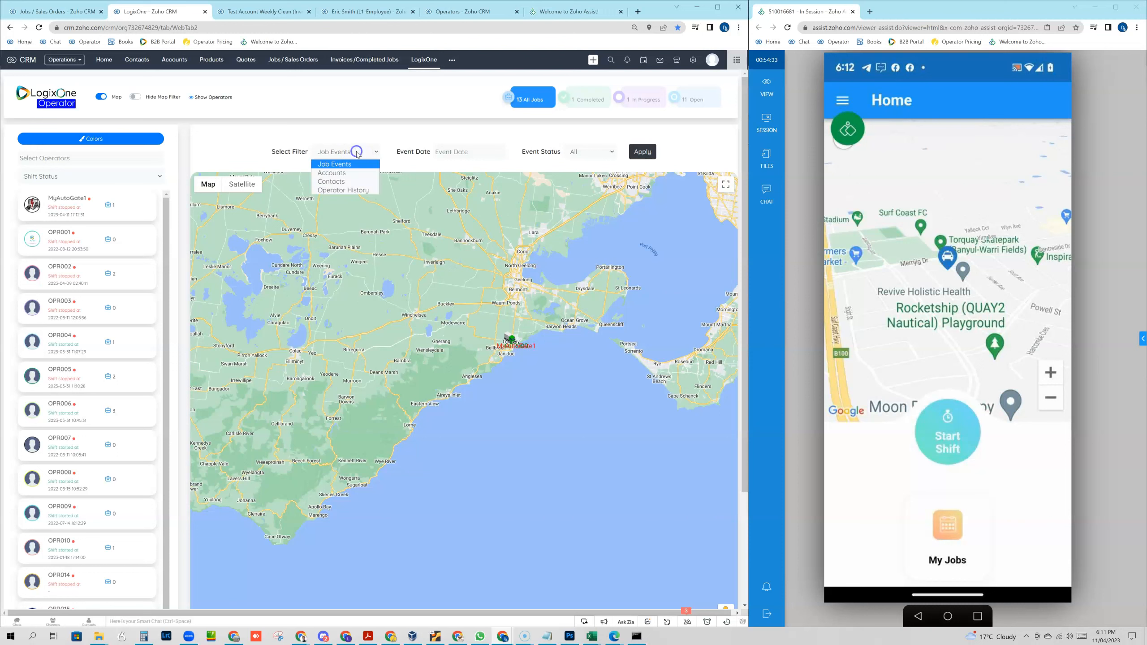
{"action": "left_click", "coordinate": [357, 154]}
{"action": "left_click", "coordinate": [480, 155]}
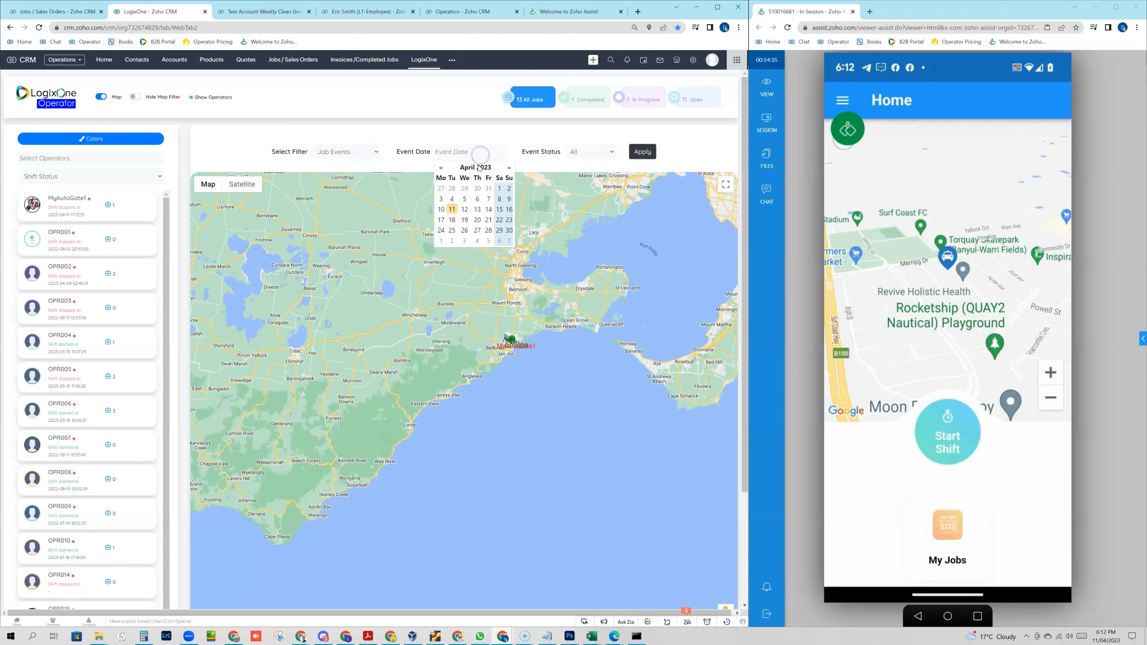
{"action": "left_click", "coordinate": [451, 209]}
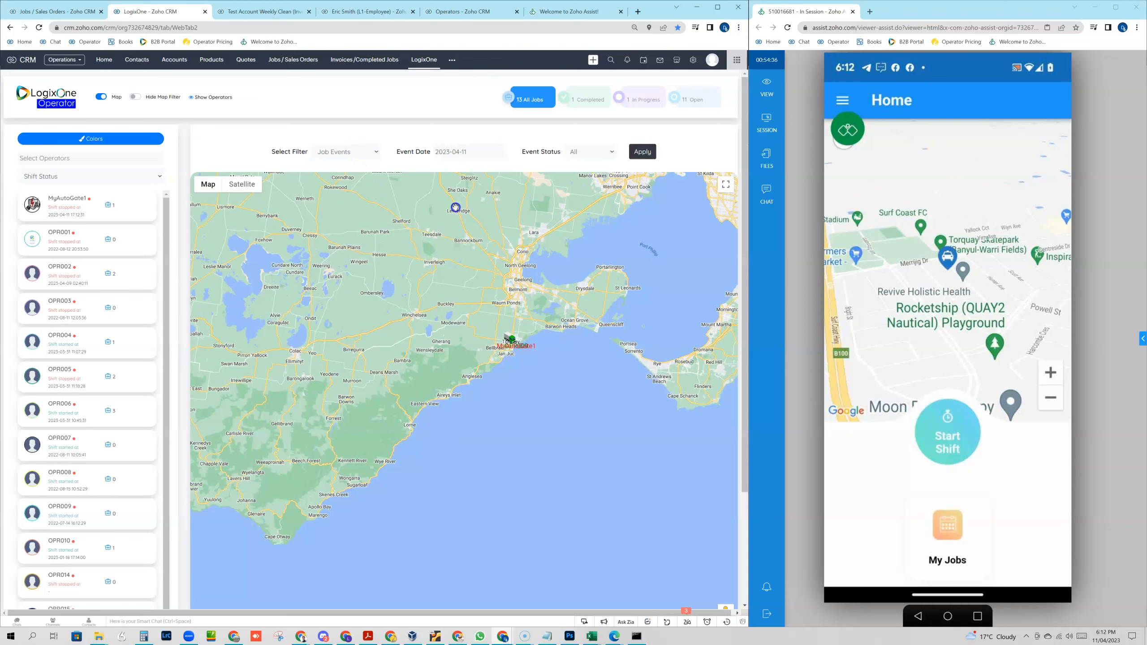
{"action": "left_click", "coordinate": [593, 153]}
{"action": "left_click", "coordinate": [641, 153]}
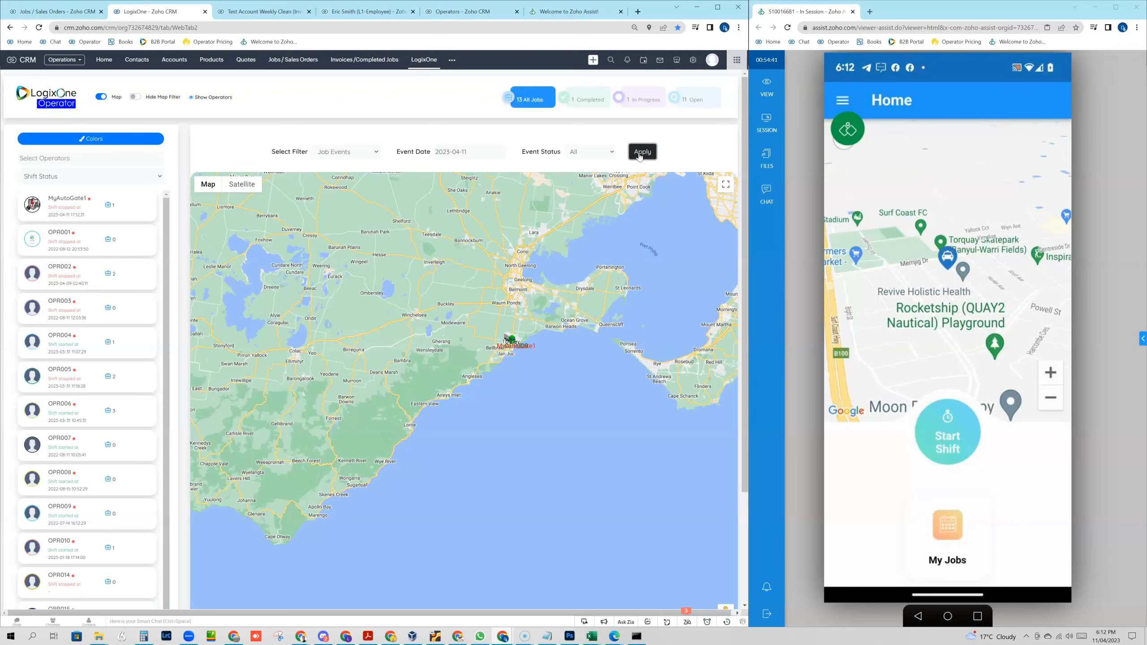
Step: Zoom into central Melbourne near Collins St and open the Test Daily Clean job's details
{"action": "left_click_drag", "start_coordinate": [614, 249], "coordinate": [455, 402]}
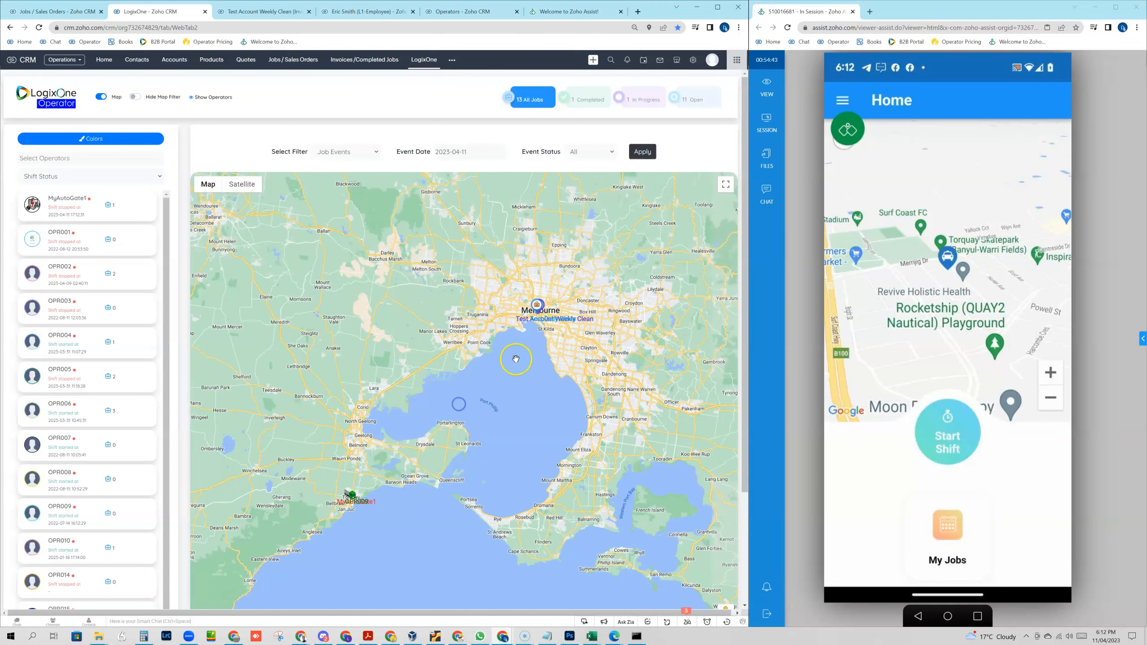
{"action": "scroll", "coordinate": [554, 311], "scroll_direction": "up", "scroll_amount": 5}
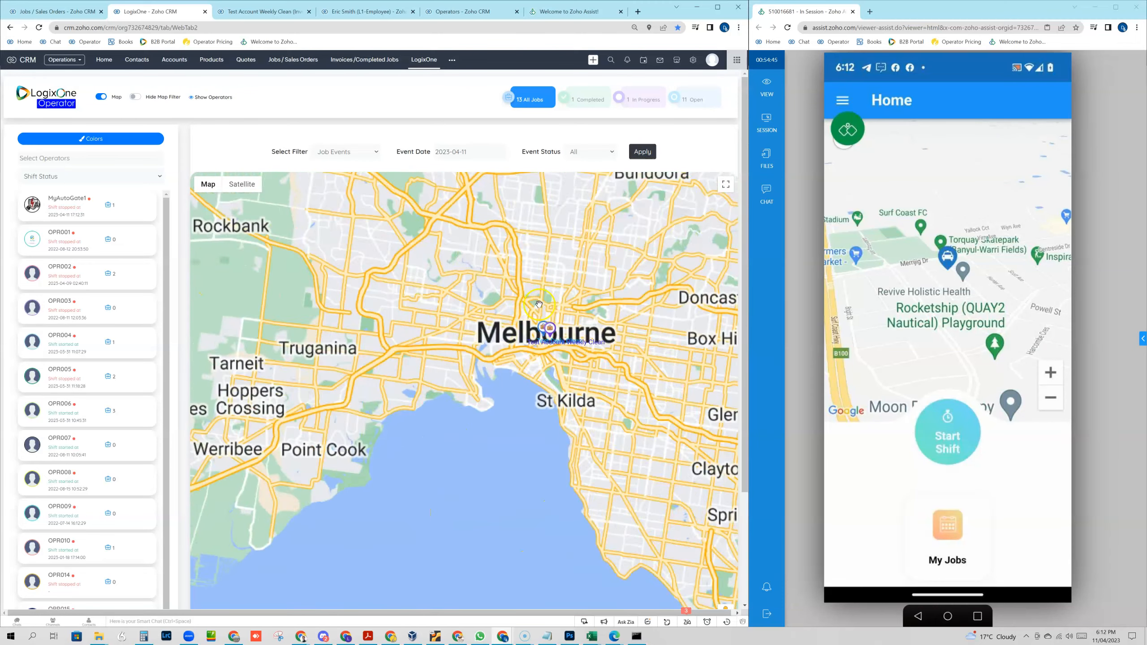
{"action": "scroll", "coordinate": [536, 335], "scroll_direction": "up", "scroll_amount": 2}
{"action": "left_click_drag", "start_coordinate": [536, 335], "coordinate": [497, 238]}
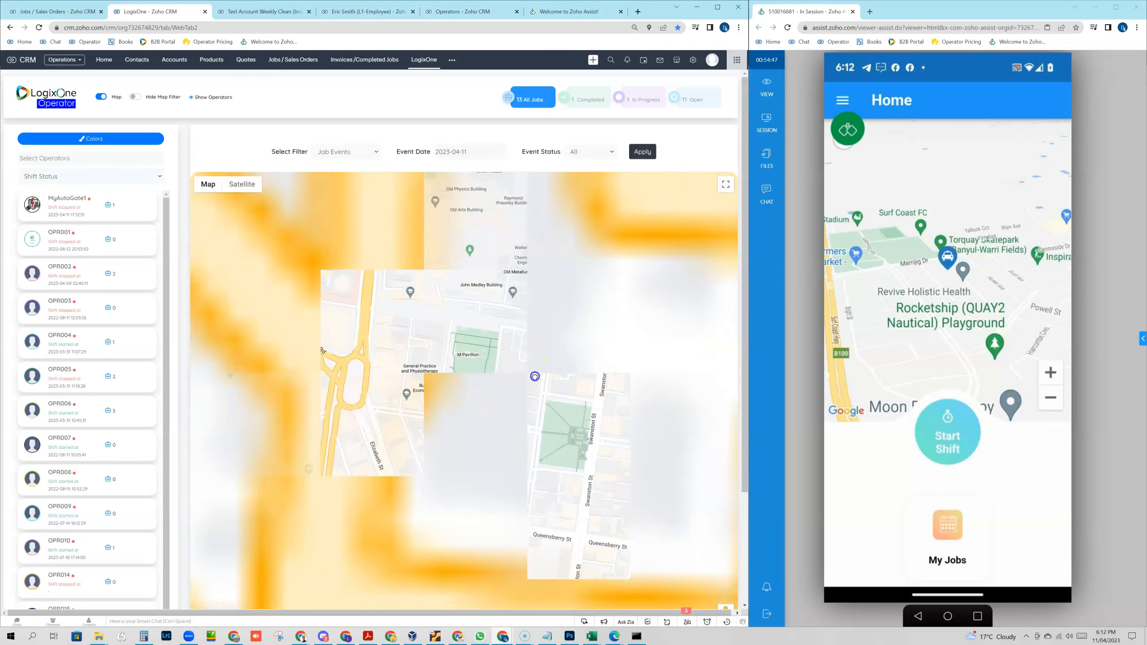
{"action": "left_click_drag", "start_coordinate": [535, 376], "coordinate": [466, 184]}
{"action": "left_click_drag", "start_coordinate": [533, 407], "coordinate": [458, 236]}
{"action": "left_click_drag", "start_coordinate": [498, 356], "coordinate": [380, 169]}
{"action": "left_click_drag", "start_coordinate": [498, 268], "coordinate": [496, 257]}
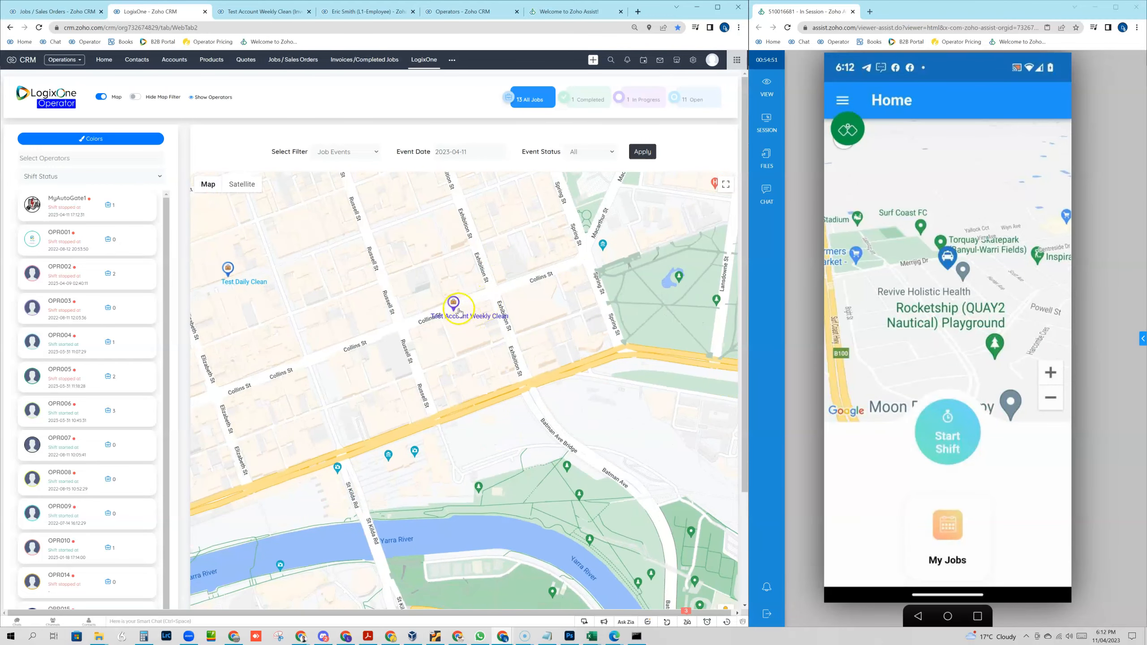
{"action": "left_click", "coordinate": [229, 268]}
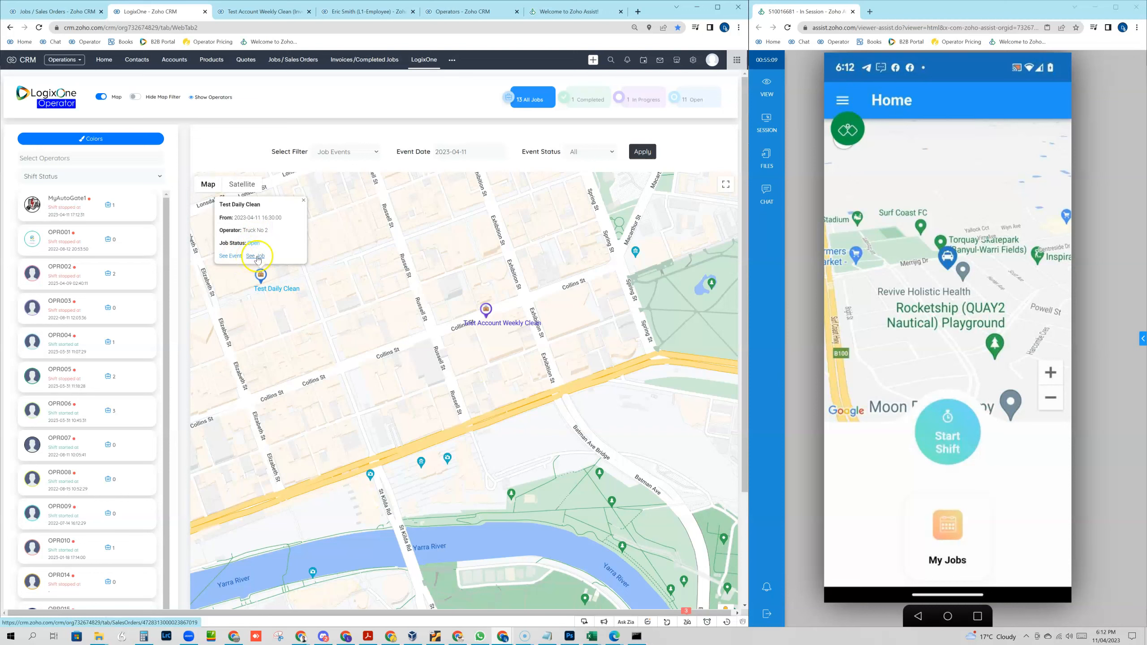
{"action": "left_click", "coordinate": [358, 153]}
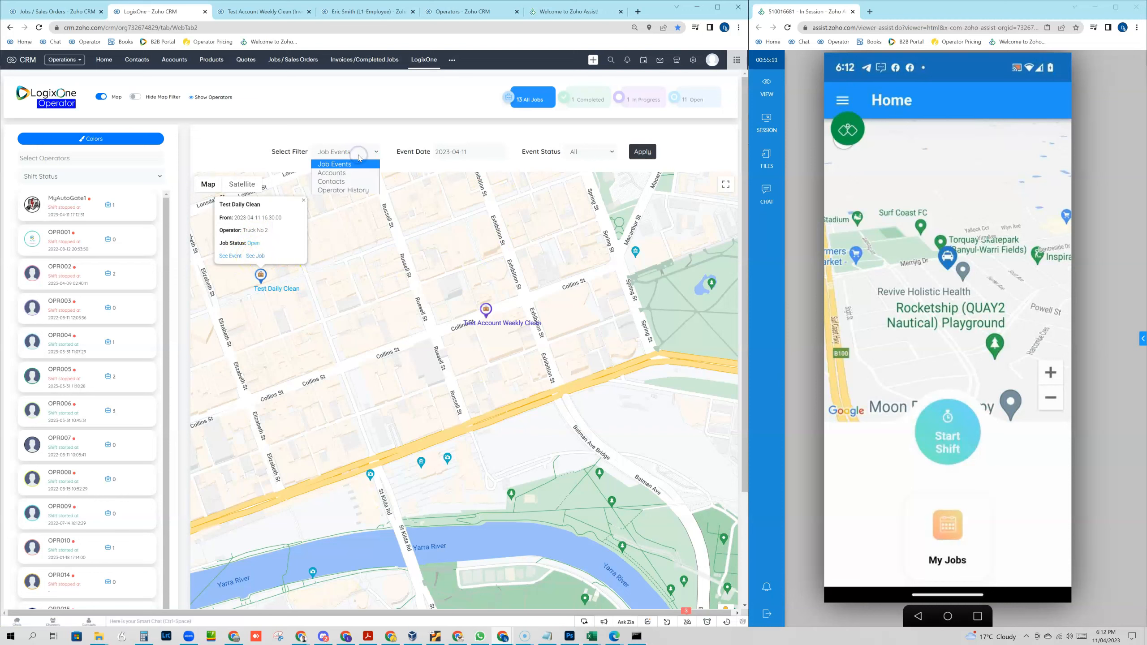
{"action": "left_click", "coordinate": [353, 172]}
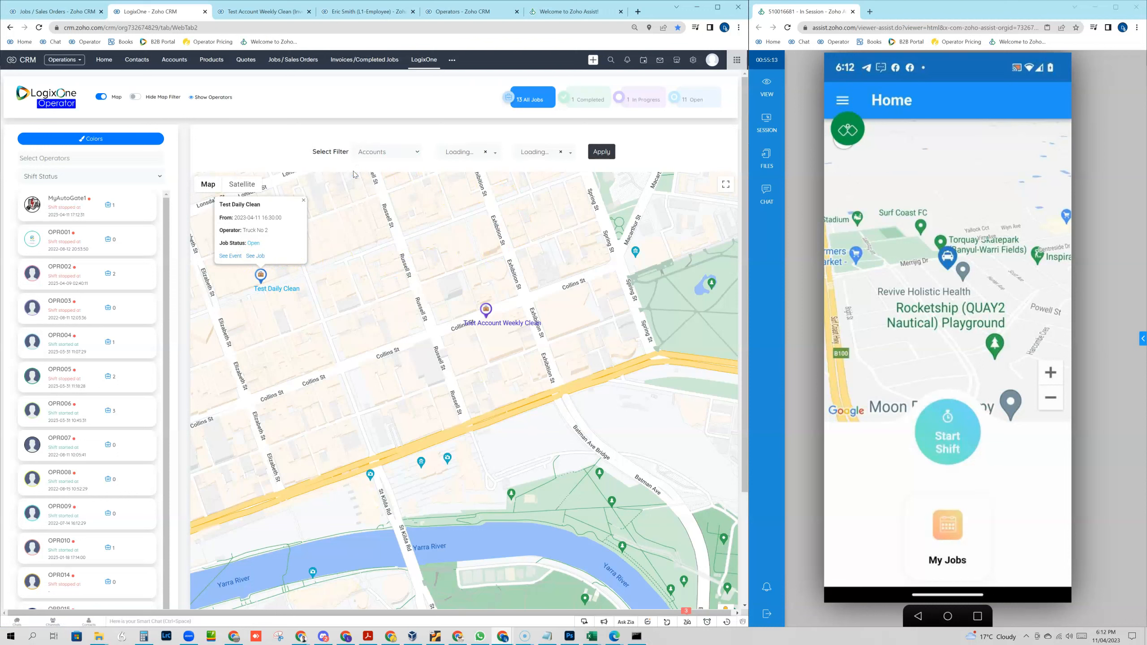
{"action": "left_click", "coordinate": [303, 200]}
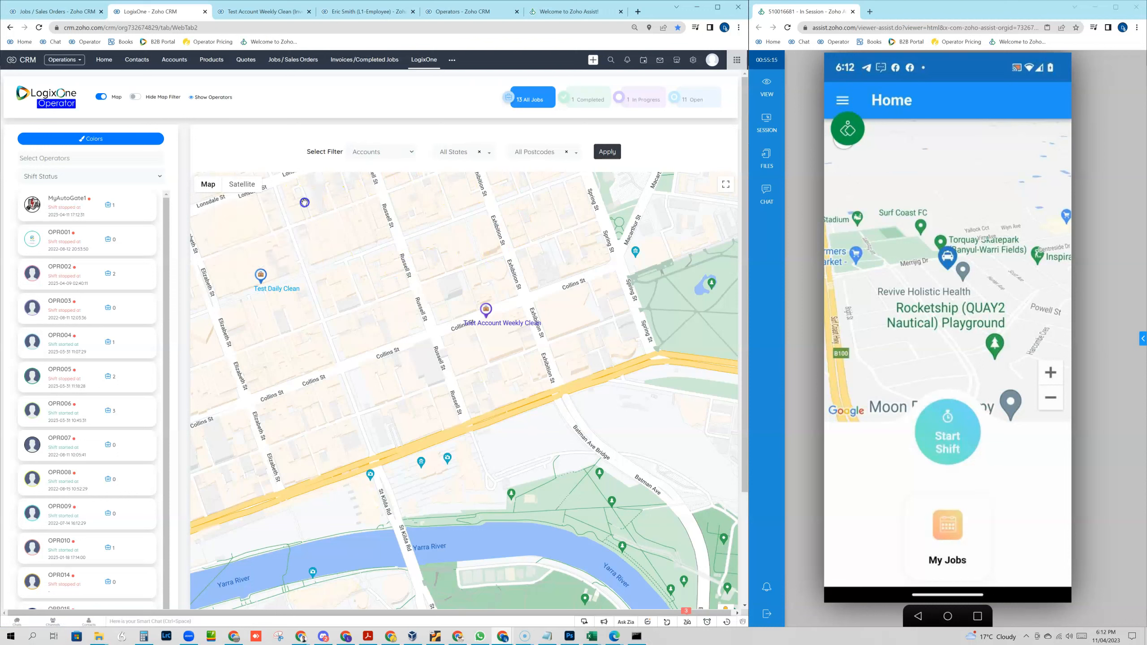
{"action": "left_click", "coordinate": [489, 157]}
{"action": "left_click", "coordinate": [444, 201]}
{"action": "left_click", "coordinate": [600, 154]}
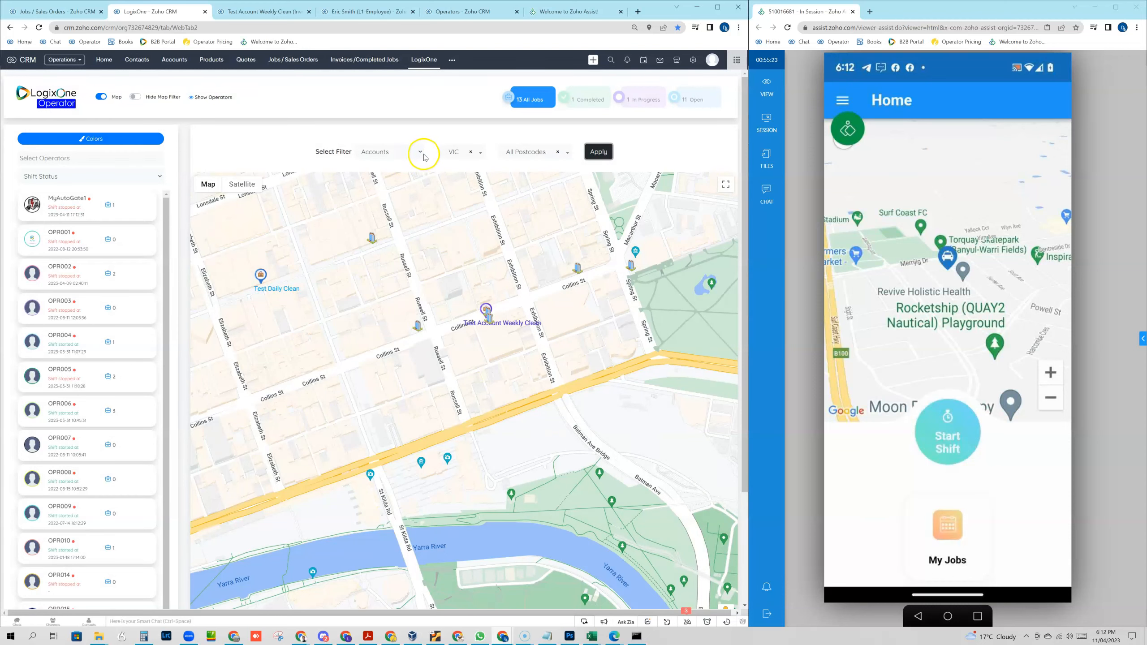
{"action": "left_click", "coordinate": [372, 245]}
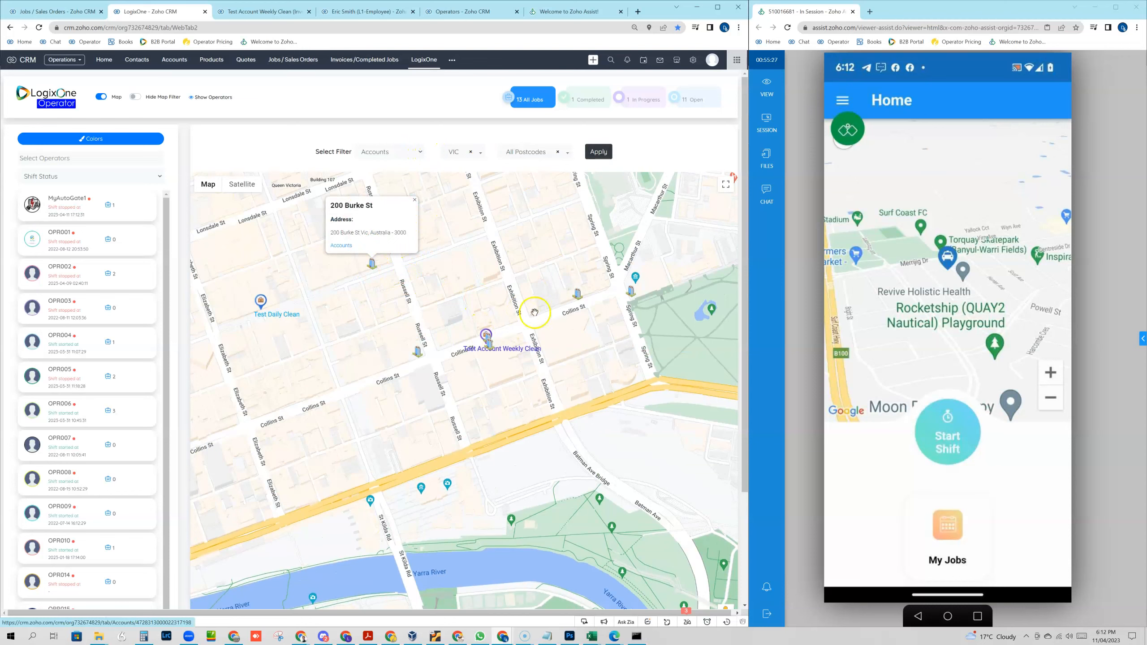
{"action": "left_click", "coordinate": [578, 293]}
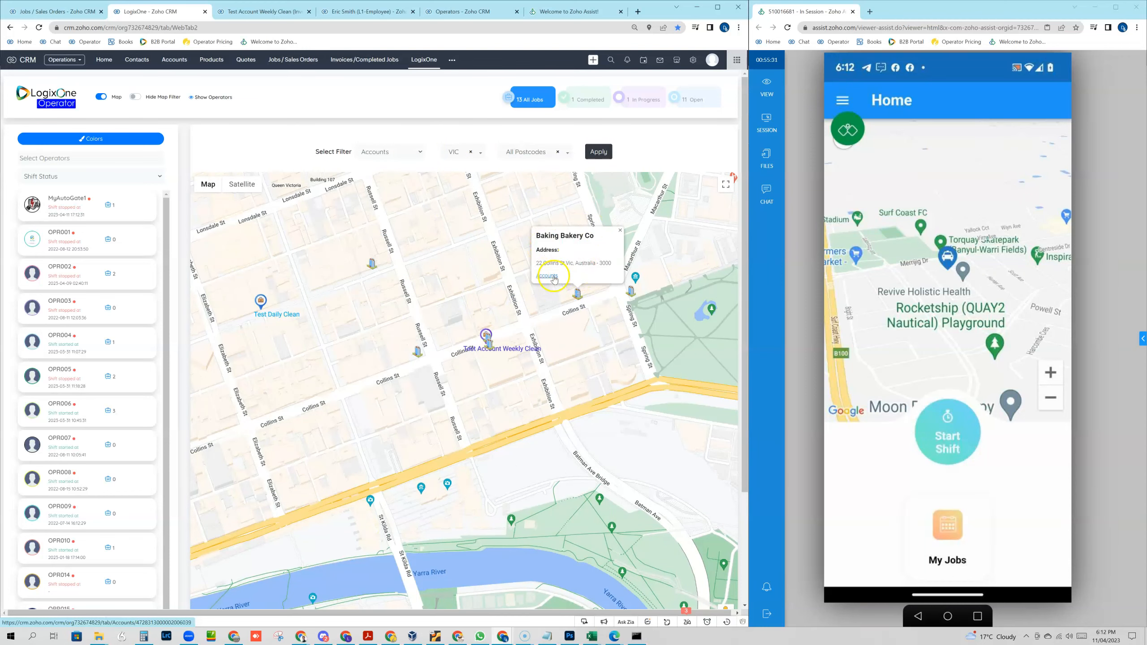
{"action": "scroll", "coordinate": [456, 290], "scroll_direction": "down", "scroll_amount": 4}
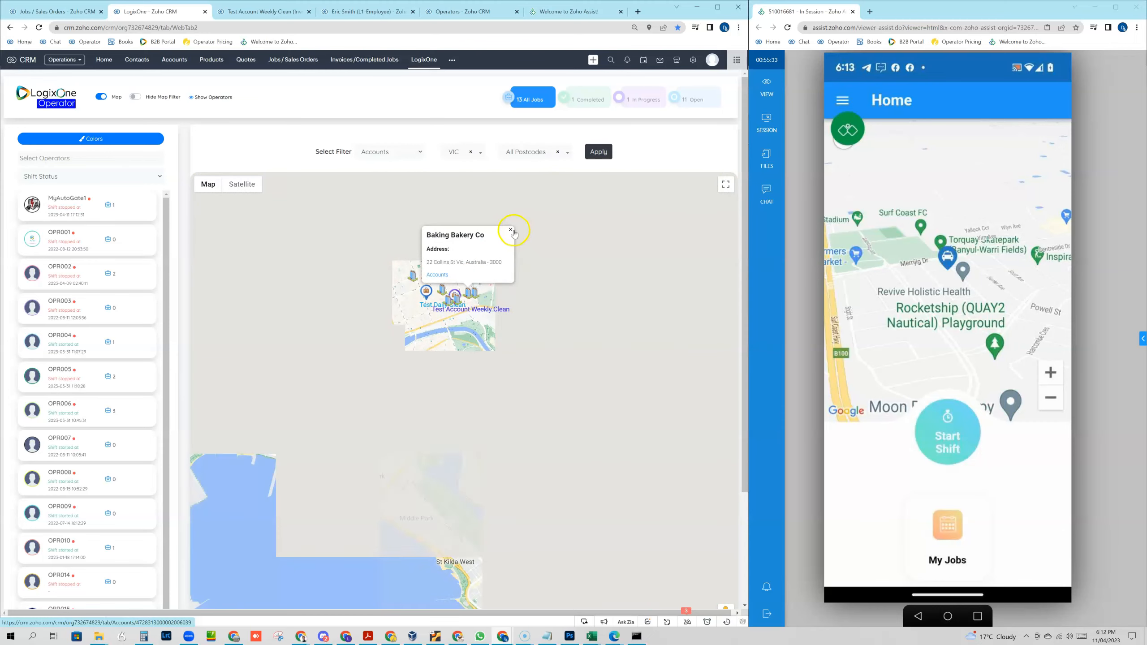
{"action": "left_click", "coordinate": [512, 231]}
{"action": "scroll", "coordinate": [509, 228], "scroll_direction": "up", "scroll_amount": 2}
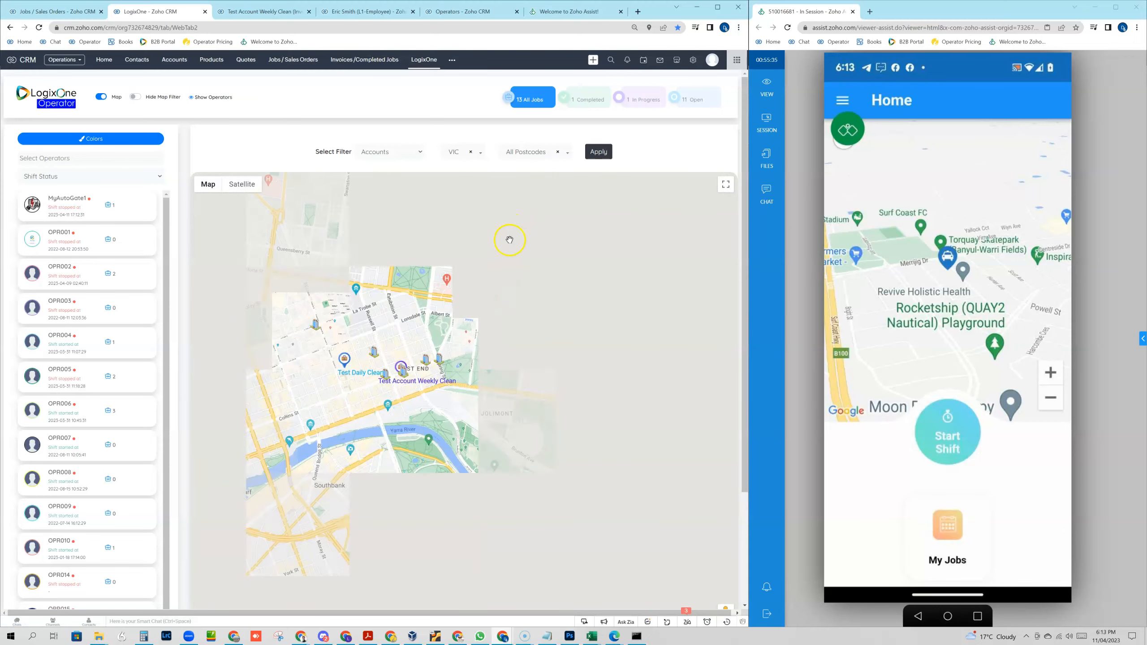
{"action": "scroll", "coordinate": [497, 306], "scroll_direction": "down", "scroll_amount": 3}
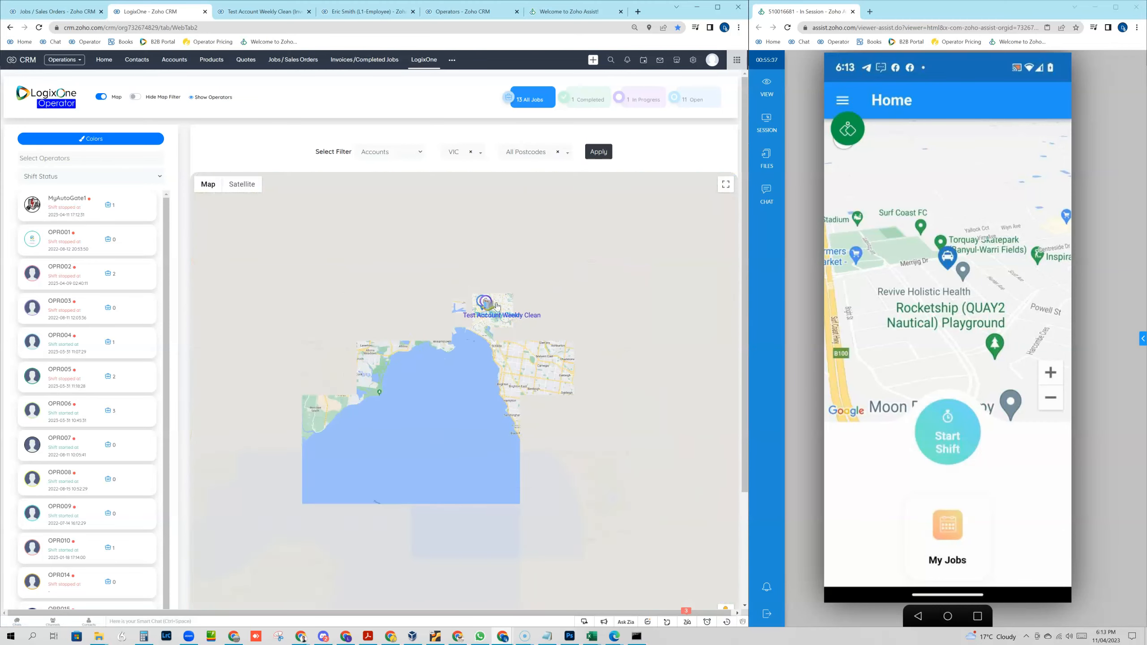
{"action": "scroll", "coordinate": [497, 306], "scroll_direction": "down", "scroll_amount": 1}
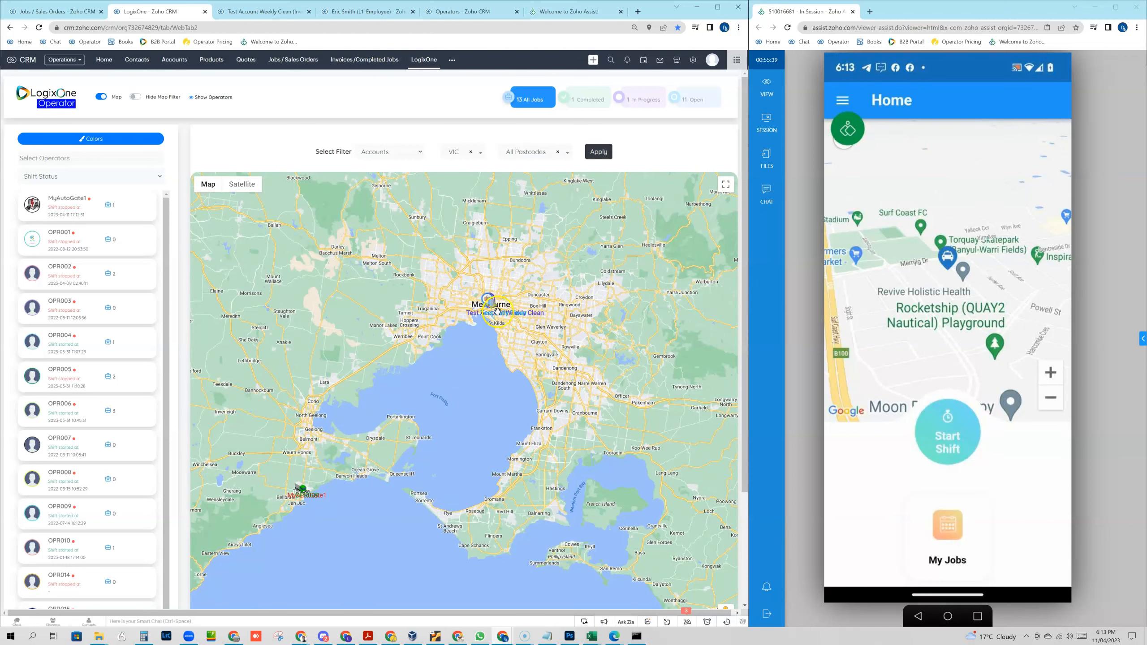
{"action": "scroll", "coordinate": [495, 311], "scroll_direction": "up", "scroll_amount": 3}
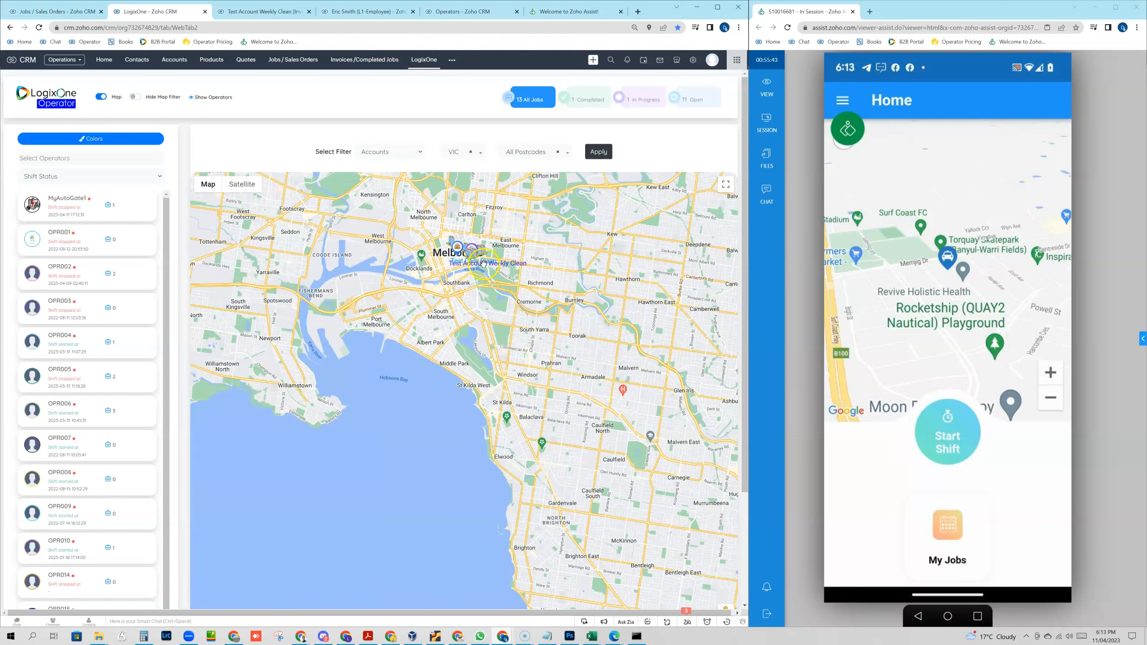
{"action": "scroll", "coordinate": [483, 264], "scroll_direction": "up", "scroll_amount": 4}
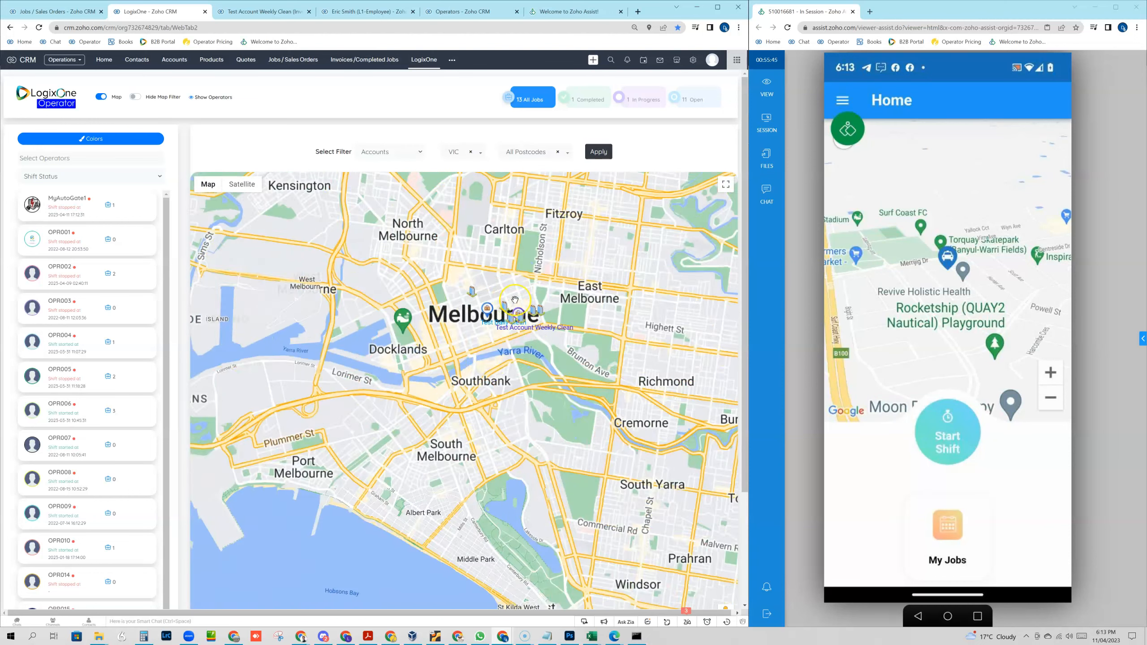
{"action": "scroll", "coordinate": [515, 299], "scroll_direction": "up", "scroll_amount": 2}
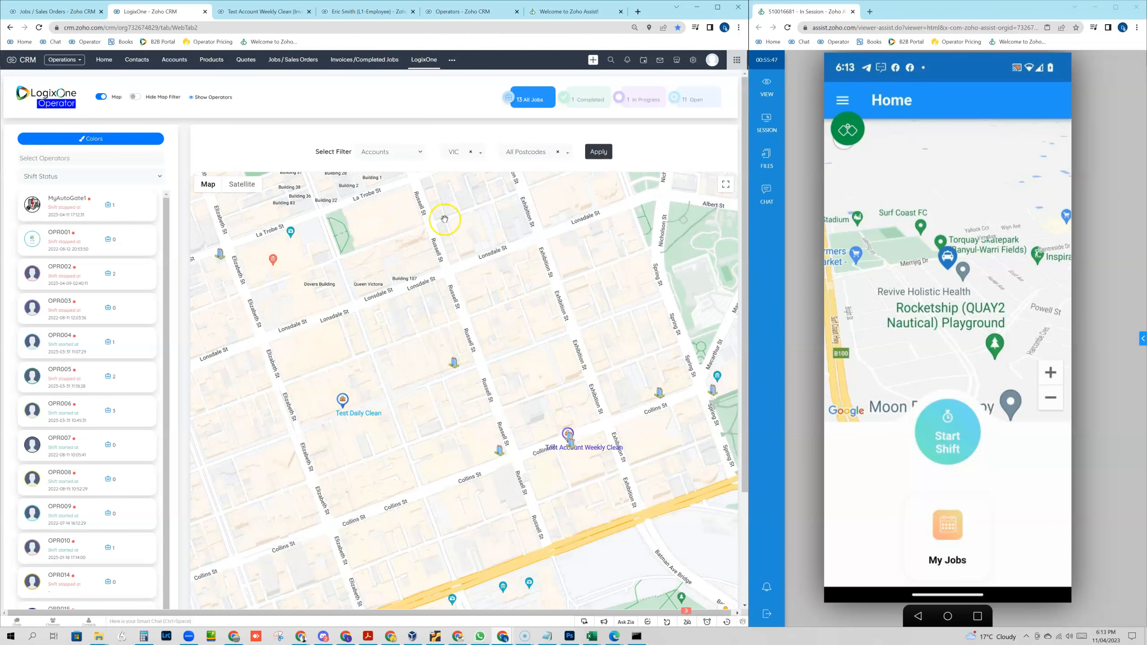
Step: Switch the map filter type to Operator History
{"action": "left_click", "coordinate": [419, 153]}
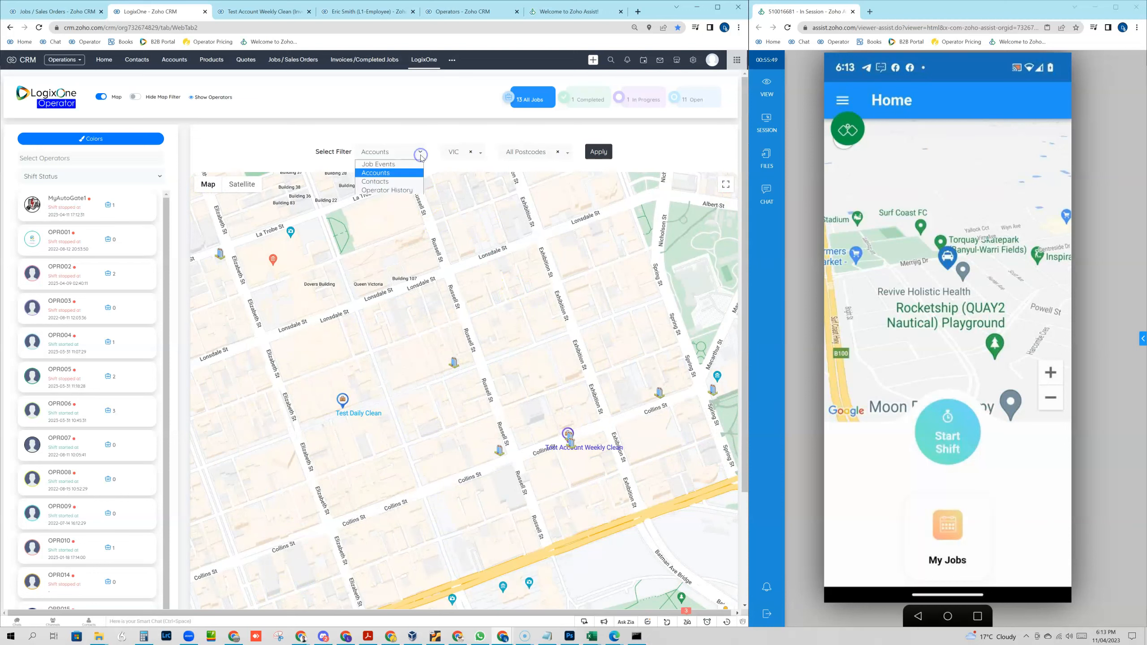
{"action": "left_click", "coordinate": [398, 190]}
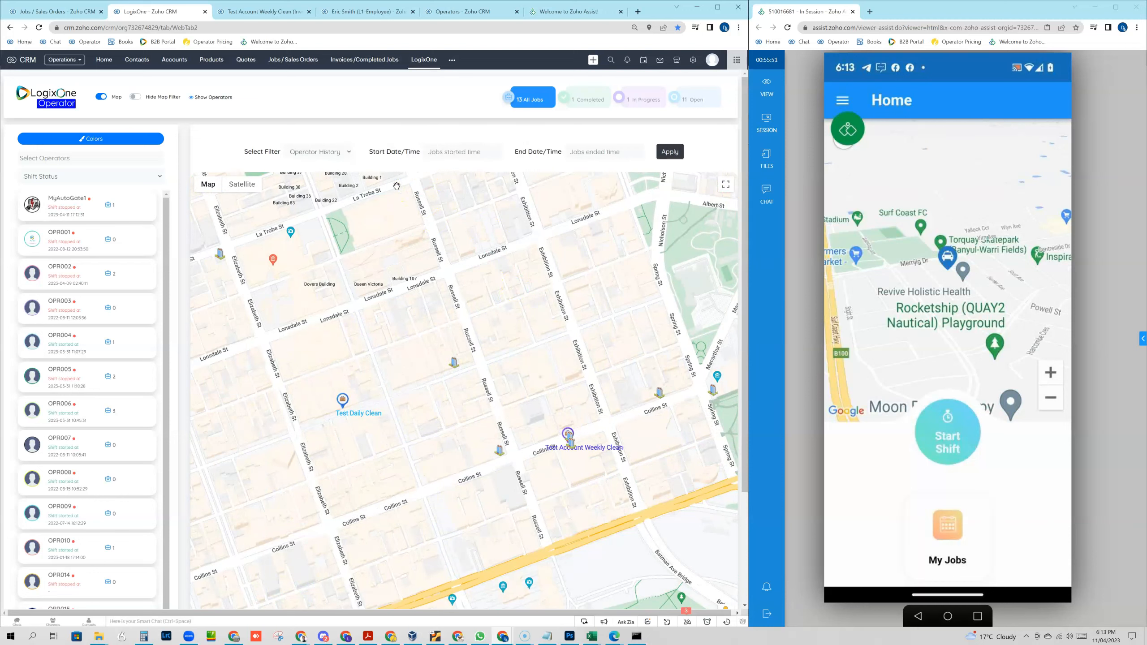
{"action": "left_click", "coordinate": [342, 152]}
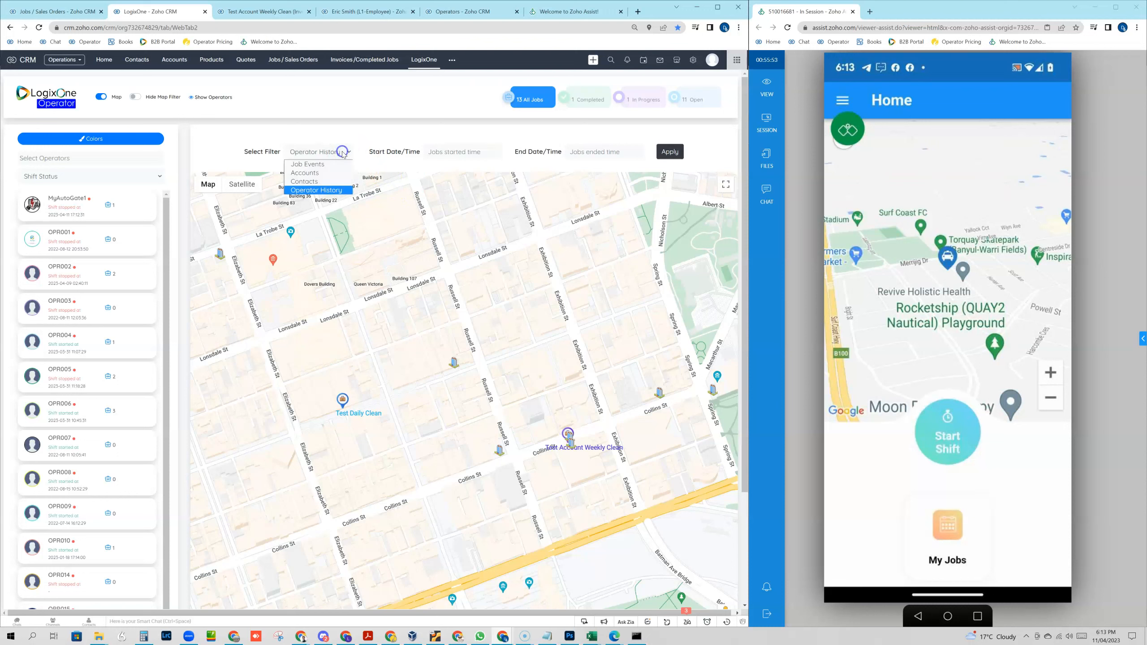
Step: Set start 12 April 2023 18:00 and end 21:00, apply, and dismiss the no-operators alert
{"action": "left_click", "coordinate": [451, 155]}
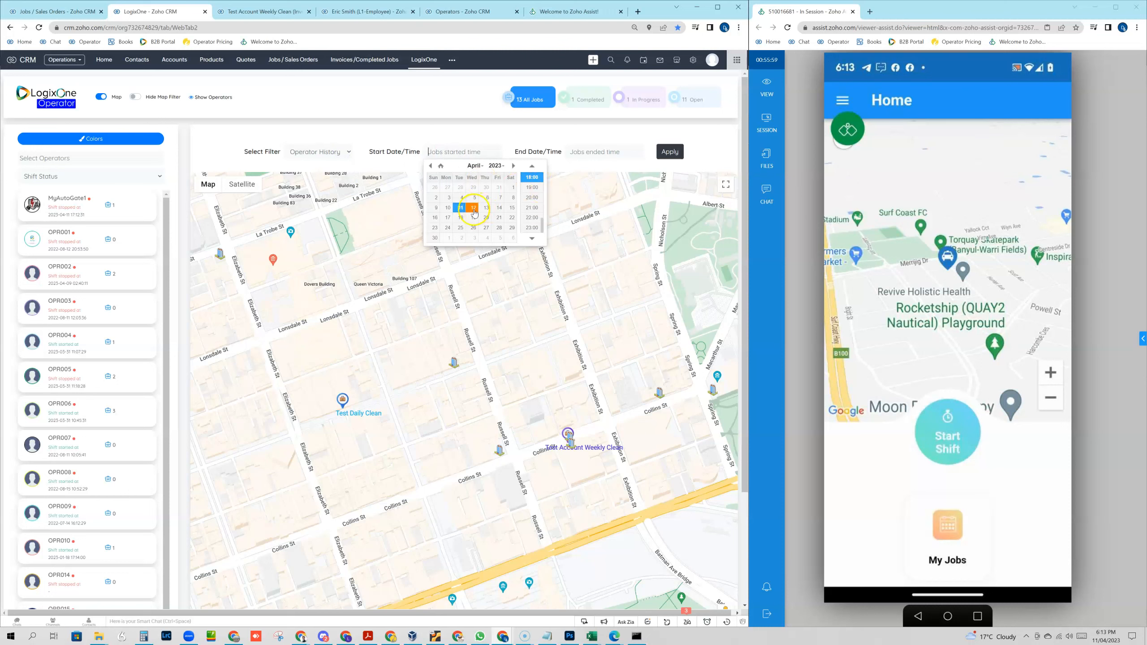
{"action": "left_click", "coordinate": [469, 207]}
{"action": "left_click", "coordinate": [533, 178]}
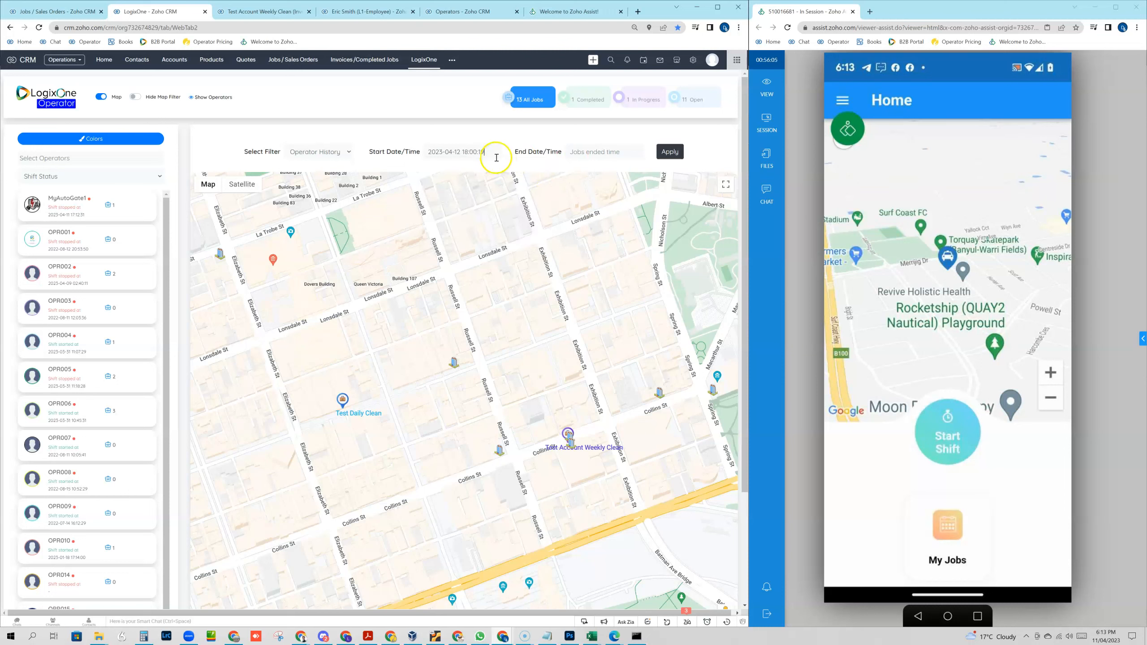
{"action": "left_click", "coordinate": [600, 152]}
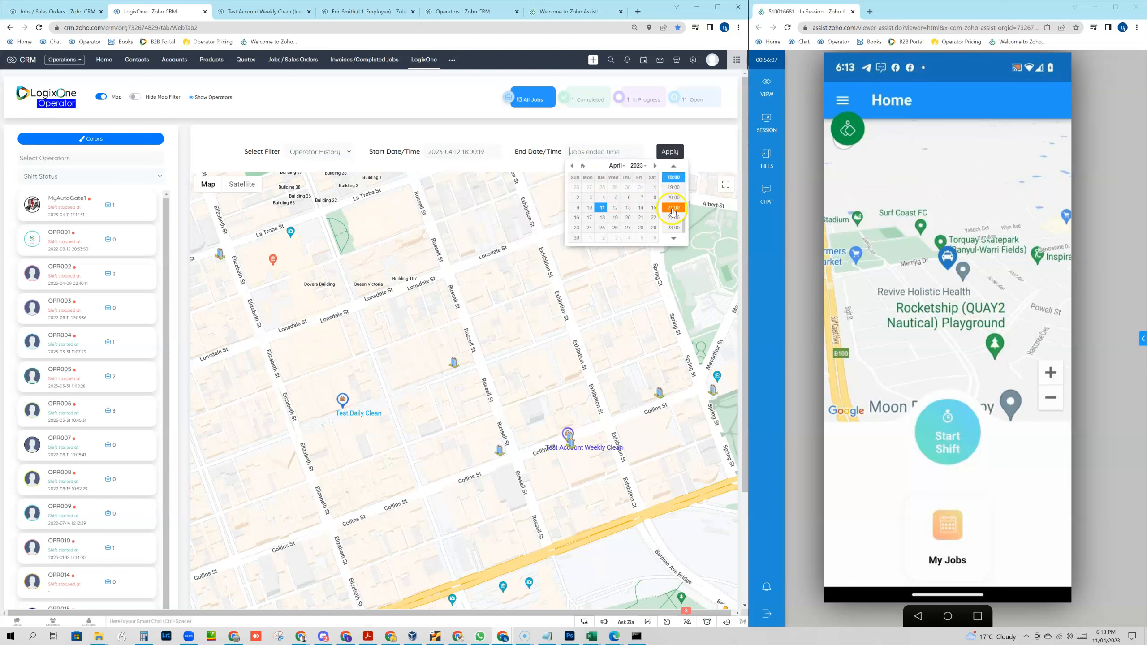
{"action": "left_click", "coordinate": [672, 208]}
{"action": "left_click", "coordinate": [670, 152]}
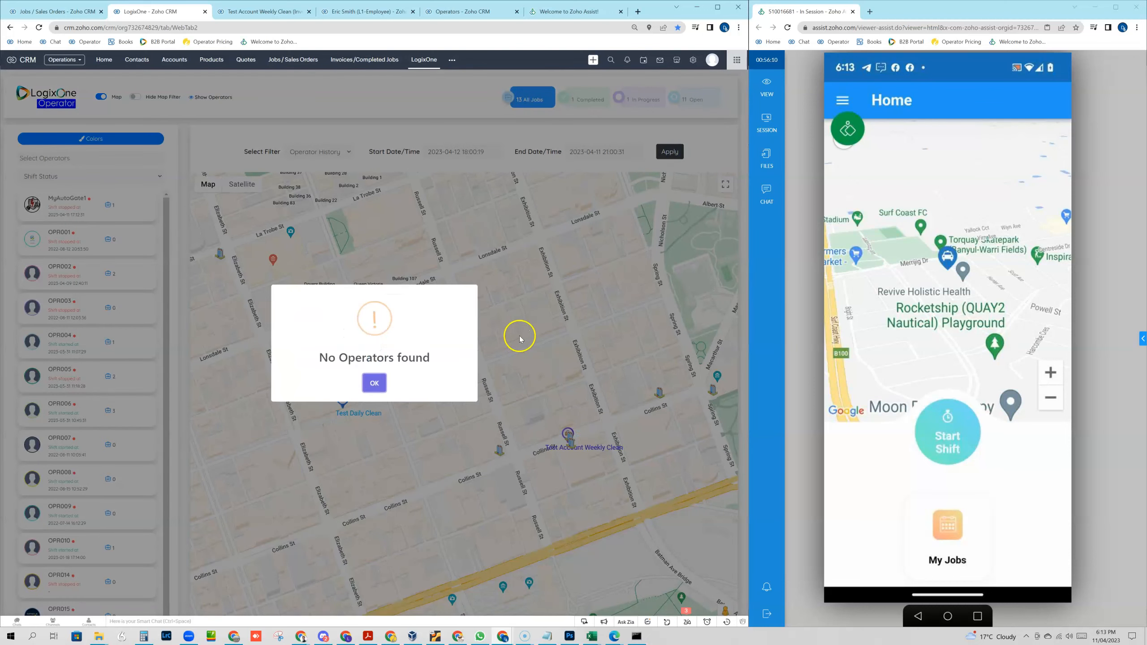
{"action": "left_click", "coordinate": [379, 384]}
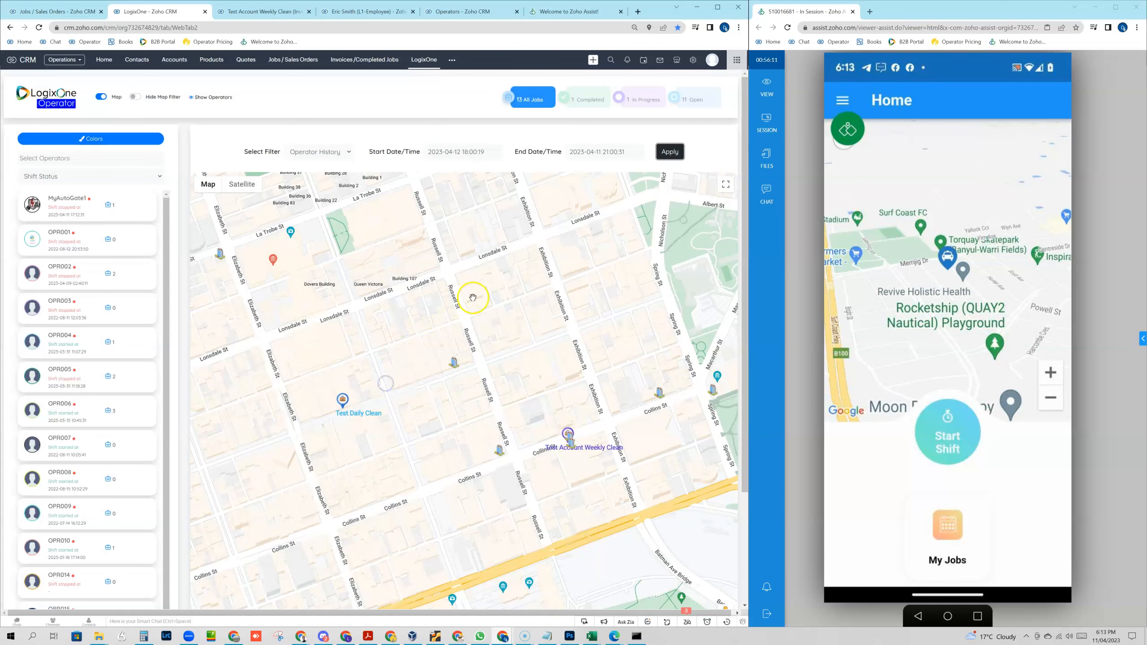
{"action": "scroll", "coordinate": [473, 297], "scroll_direction": "down", "scroll_amount": 2}
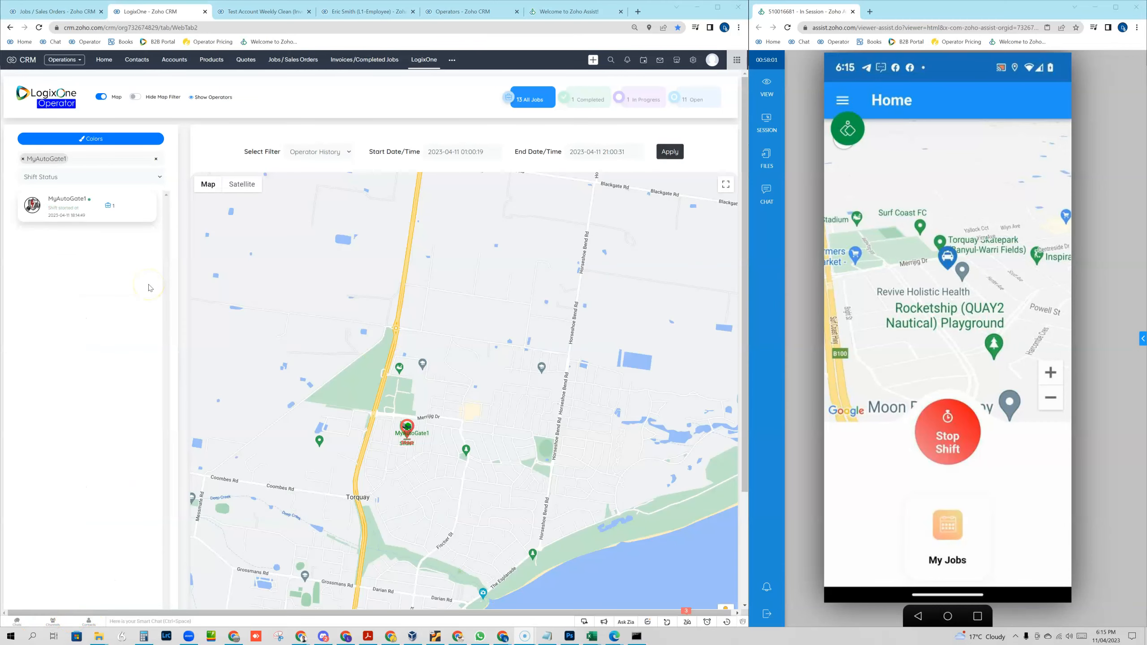
Step: Zoom in on MyAutoGate1's location trail near Merrijig Dr
{"action": "mouse_move", "coordinate": [215, 174]}
{"action": "scroll", "coordinate": [410, 428], "scroll_direction": "up", "scroll_amount": 2}
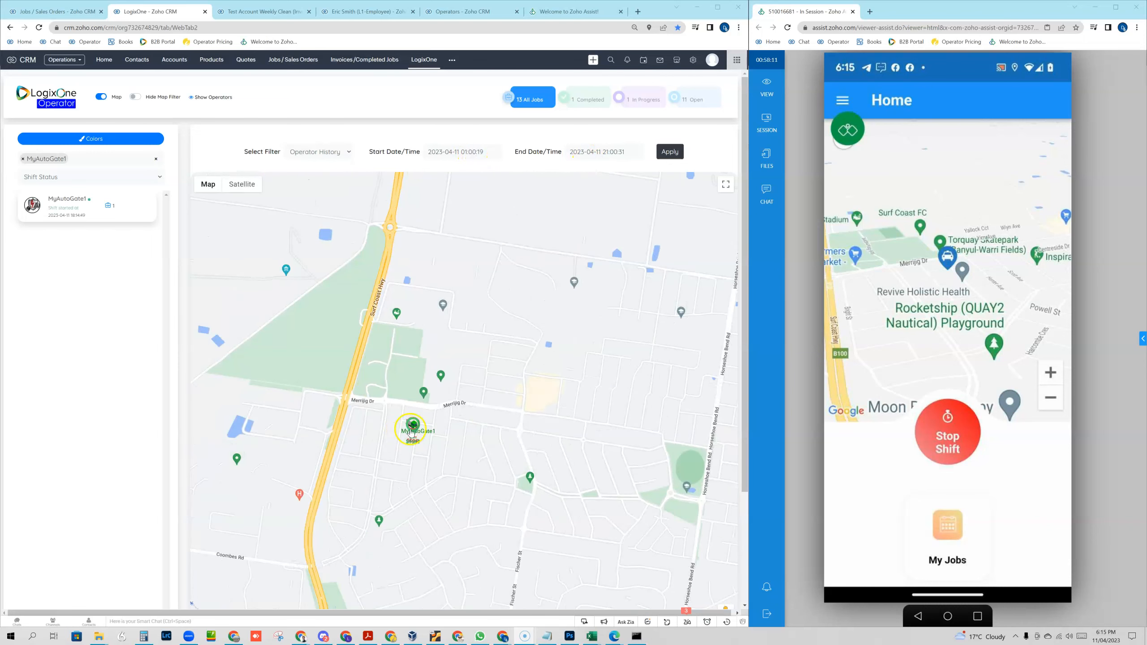
{"action": "scroll", "coordinate": [419, 439], "scroll_direction": "up", "scroll_amount": 2}
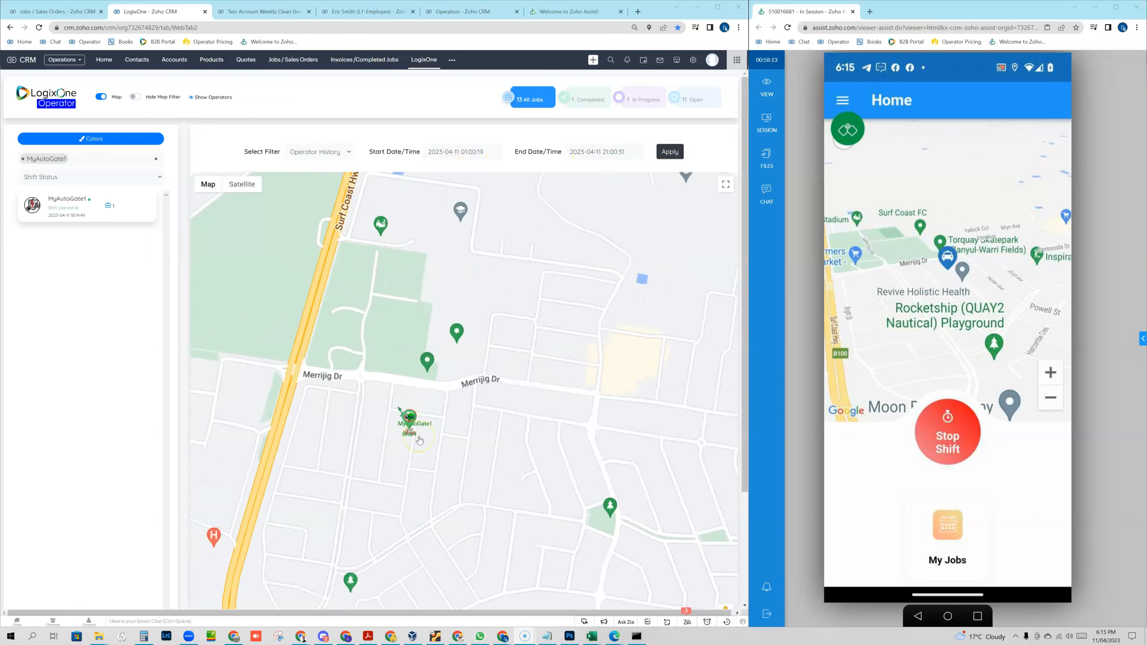
{"action": "scroll", "coordinate": [408, 417], "scroll_direction": "up", "scroll_amount": 2}
{"action": "scroll", "coordinate": [408, 417], "scroll_direction": "up", "scroll_amount": 2}
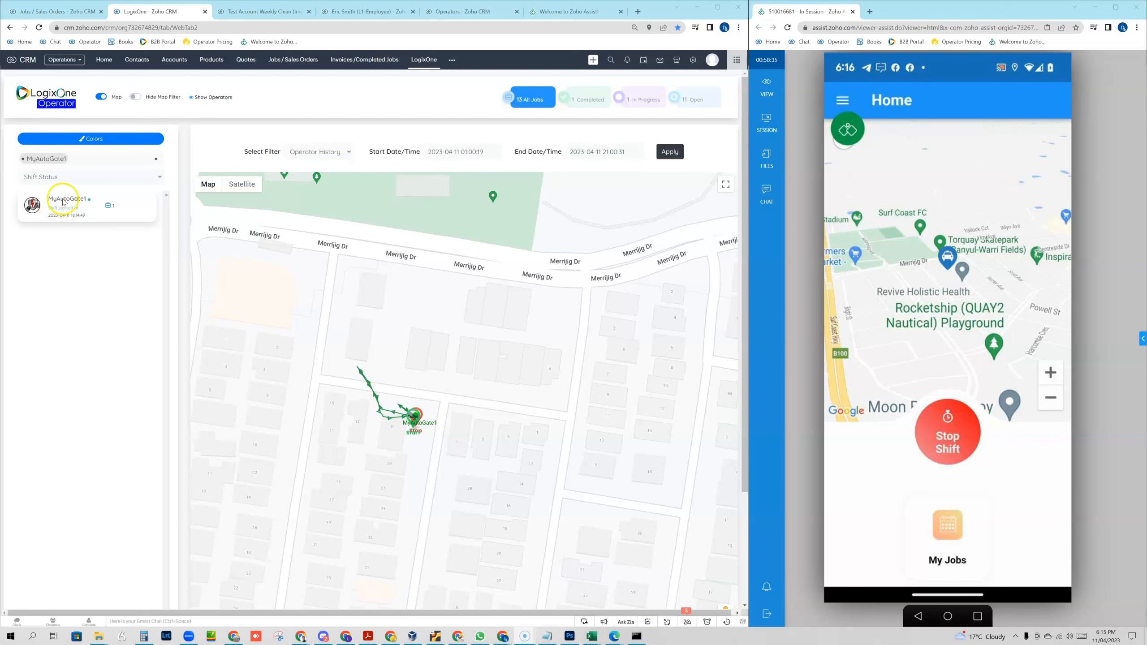
Step: Stop the operator's shift in the phone app and confirm with Yes
{"action": "mouse_move", "coordinate": [89, 202]}
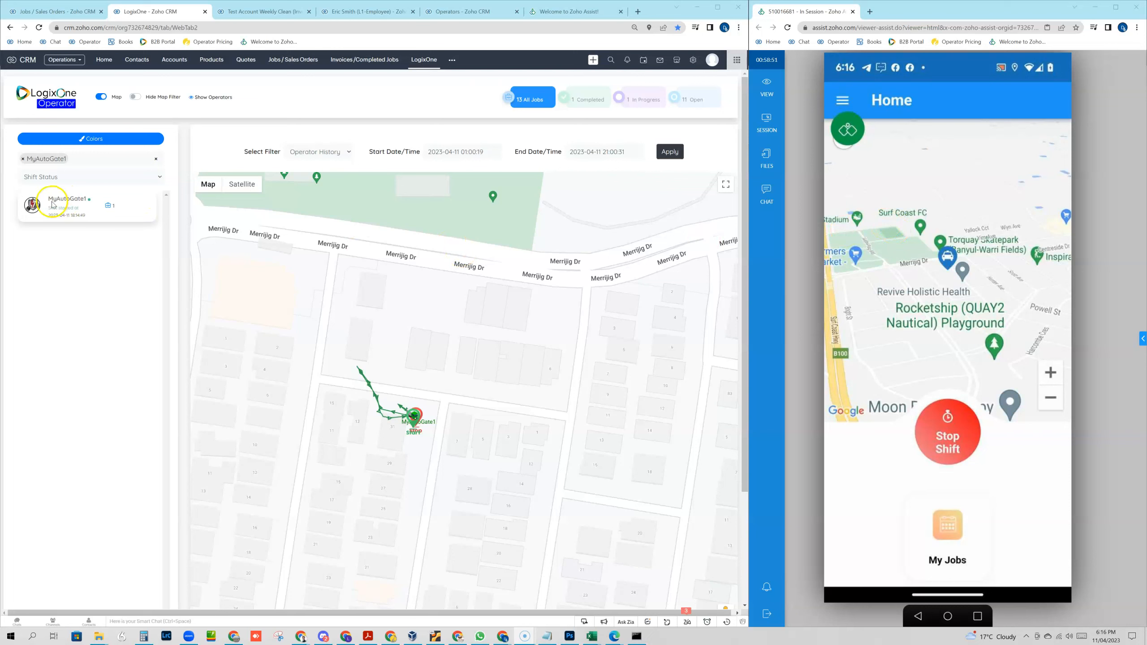
{"action": "left_click", "coordinate": [943, 435]}
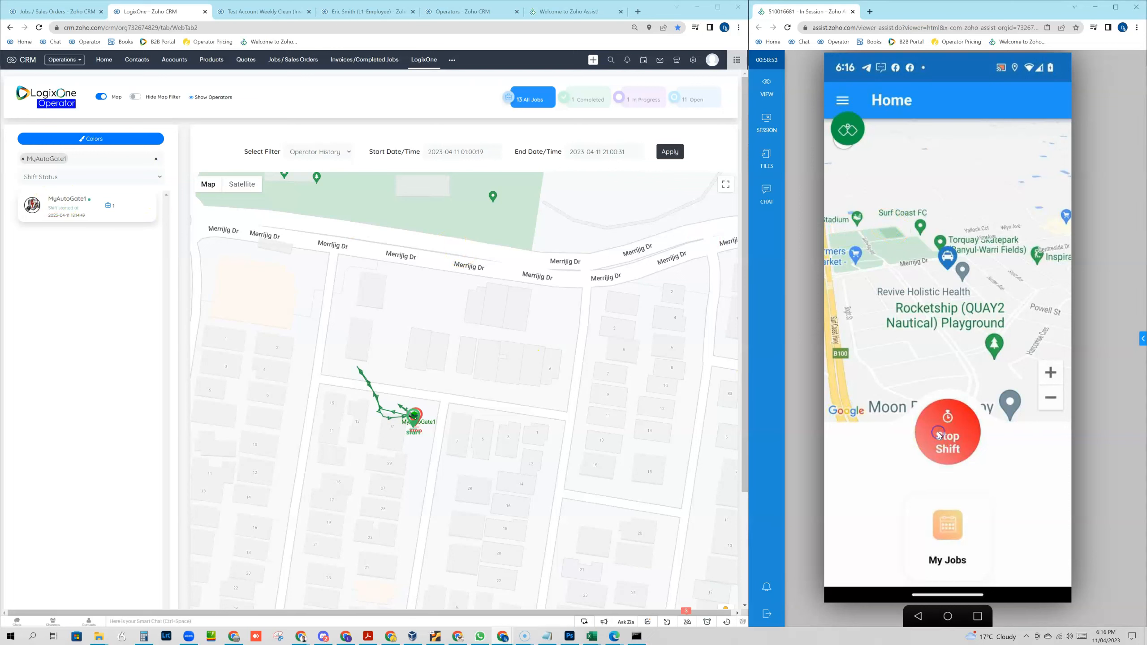
{"action": "left_click", "coordinate": [1021, 394]}
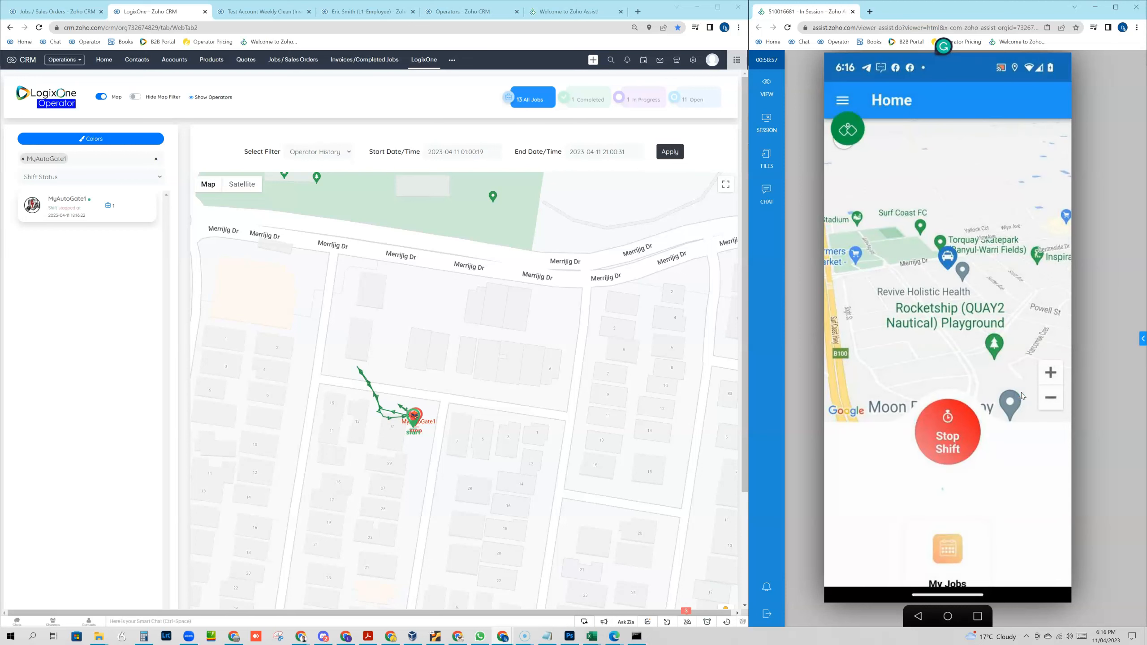
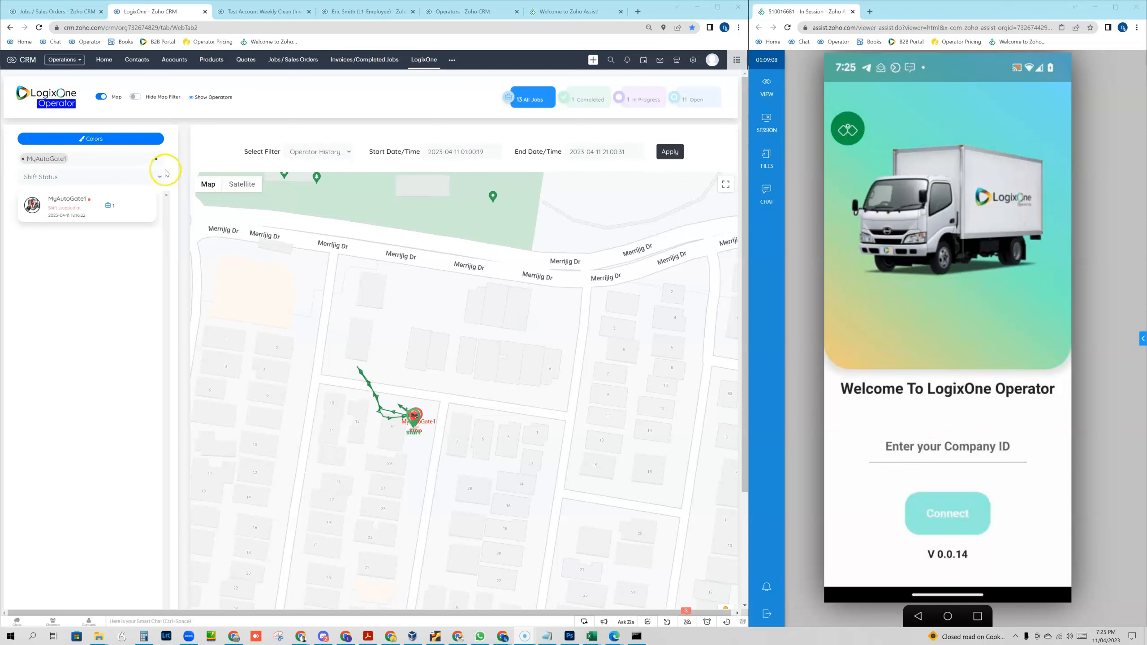
Step: Remove the existing operator chip and select Truck No 2 in Select Operators on the LogixOne map
{"action": "left_click", "coordinate": [156, 159]}
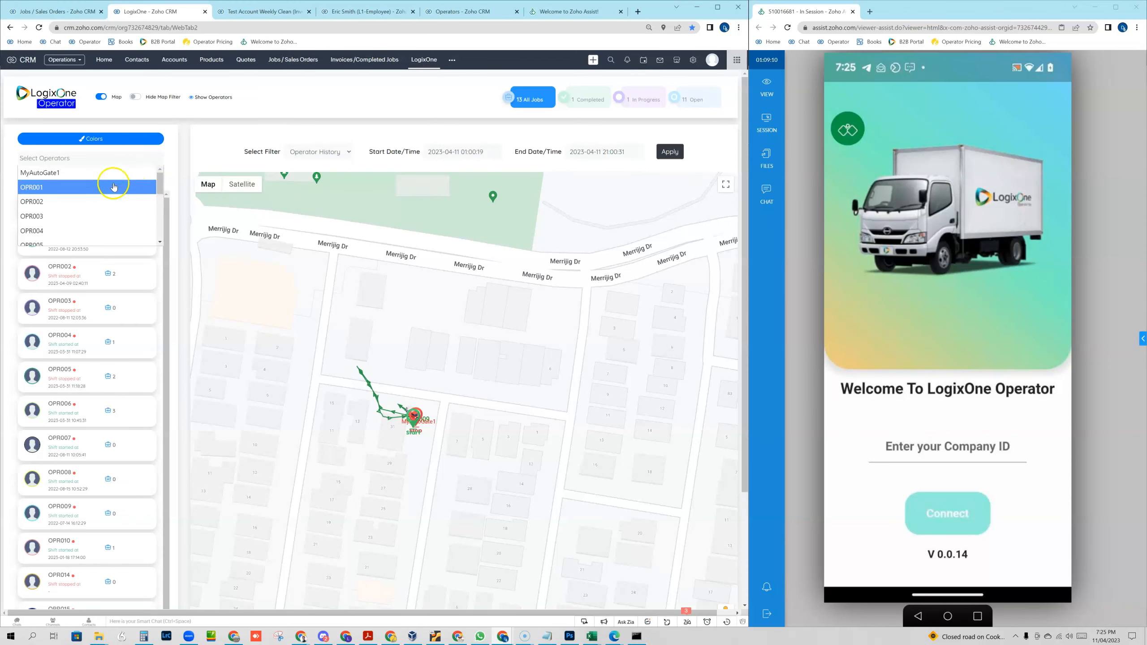
{"action": "scroll", "coordinate": [114, 203], "scroll_direction": "down", "scroll_amount": 5}
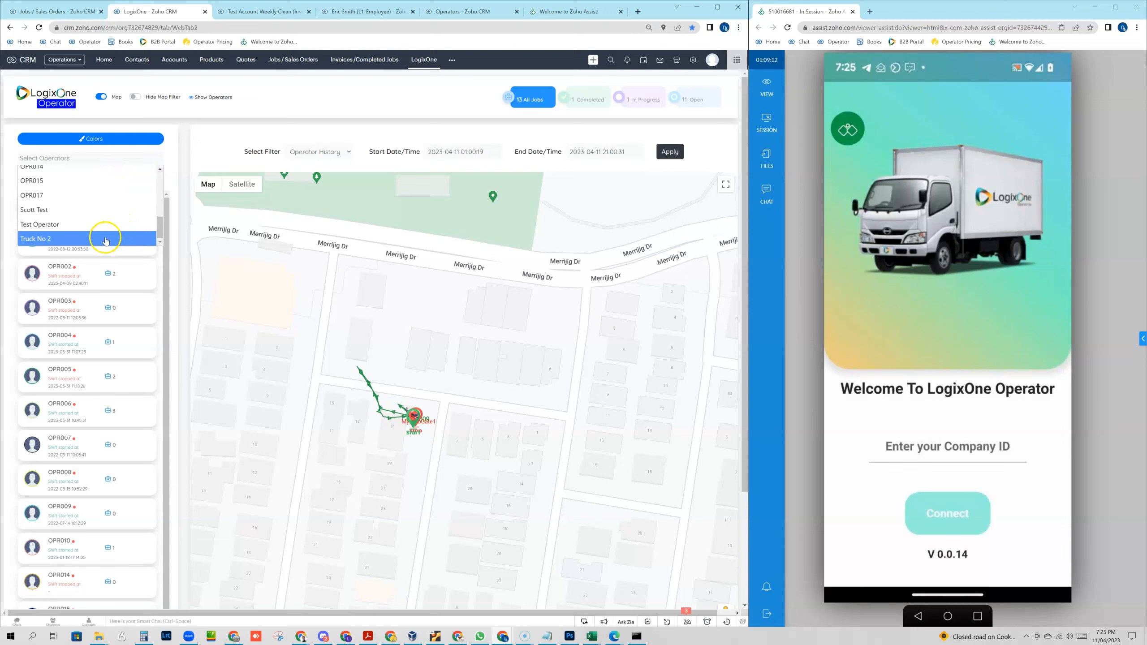
{"action": "left_click", "coordinate": [105, 240]}
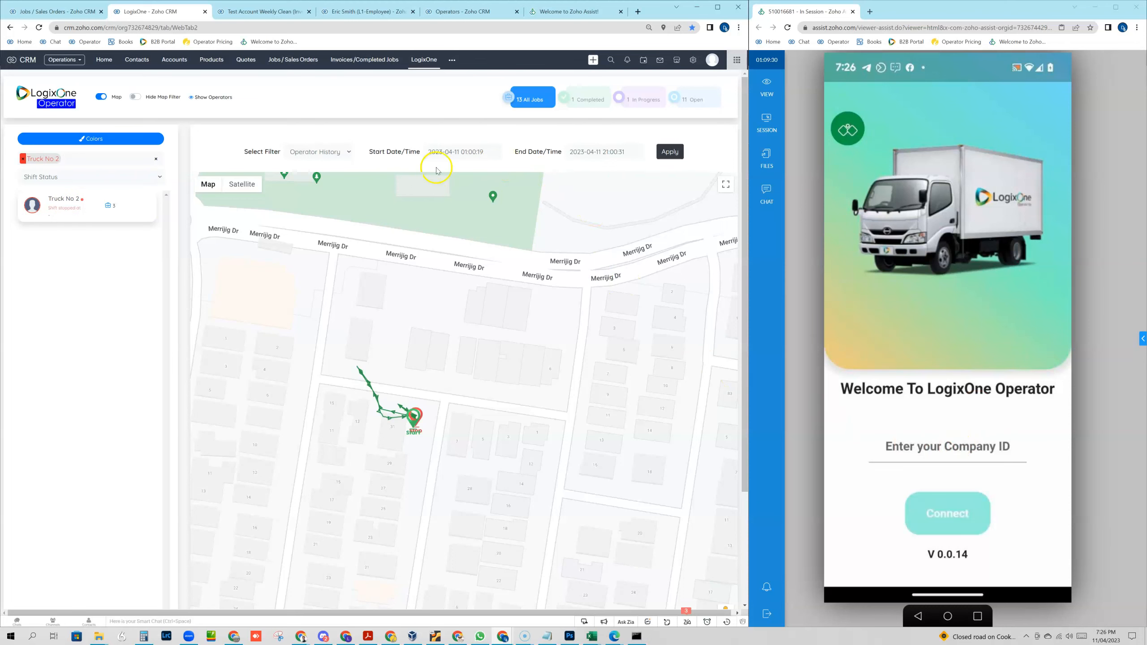
Step: From the invoice tab, open the Operators module and scroll the list down to Truck No 2
{"action": "left_click", "coordinate": [252, 14]}
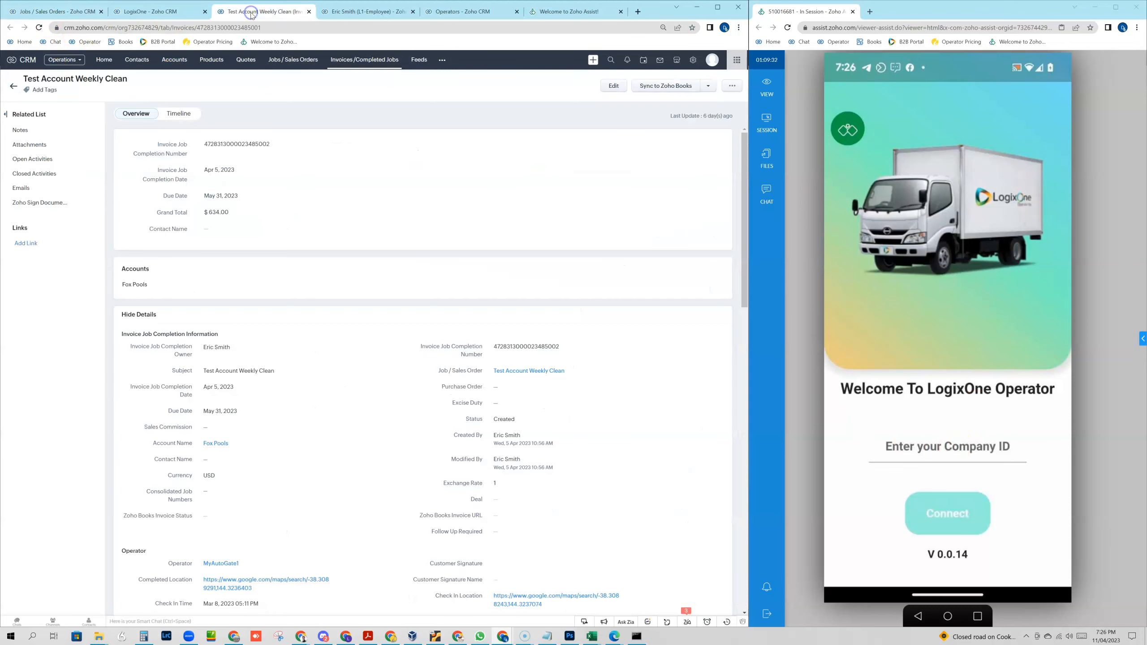
{"action": "left_click", "coordinate": [444, 61]}
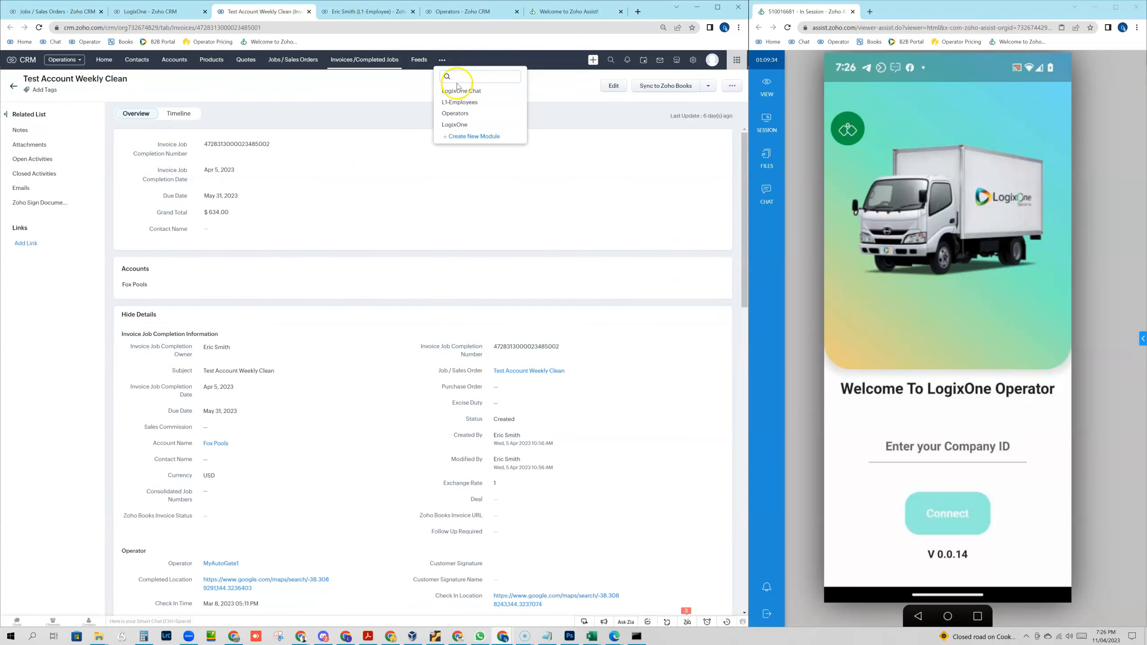
{"action": "left_click", "coordinate": [455, 113]}
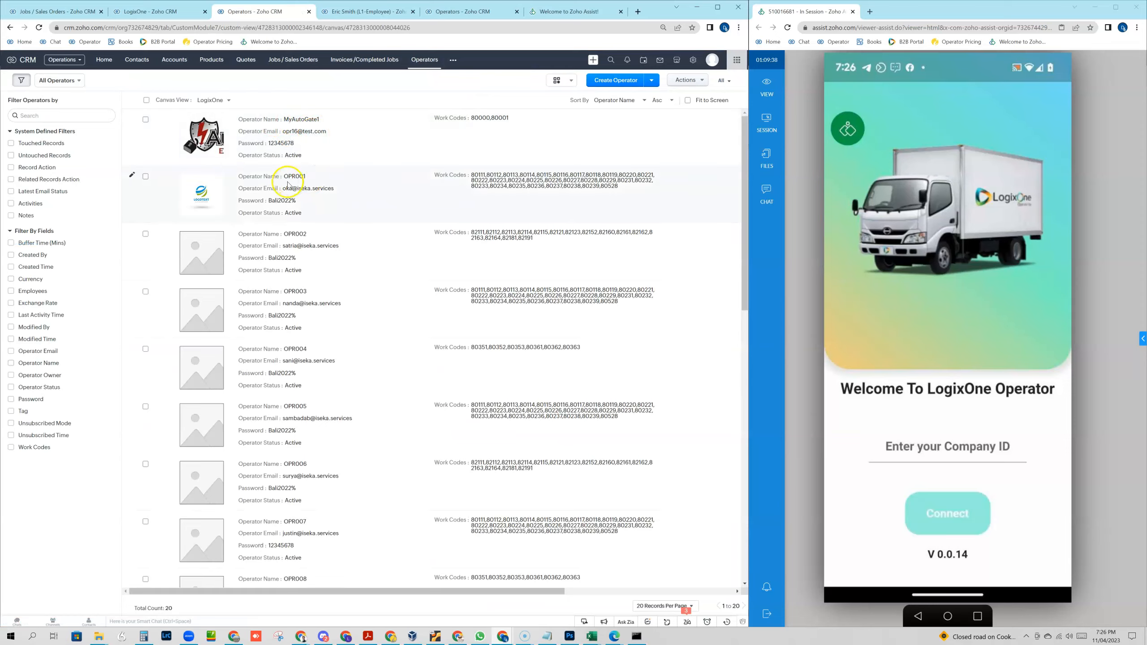
{"action": "scroll", "coordinate": [333, 308], "scroll_direction": "down", "scroll_amount": 15}
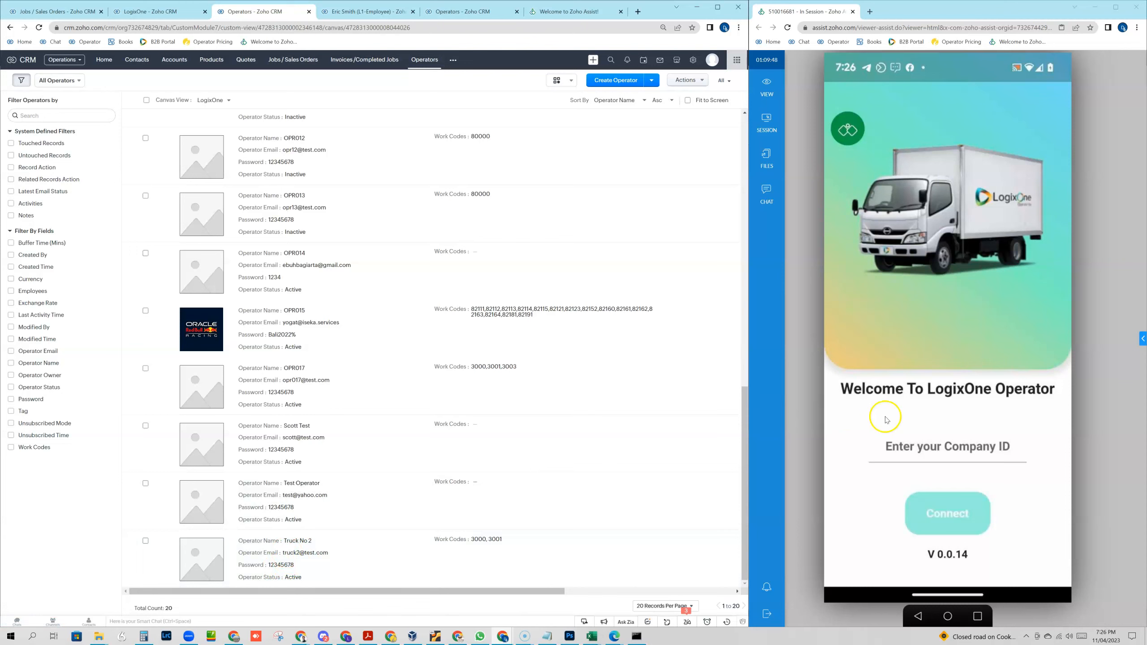
{"action": "left_click", "coordinate": [950, 446]}
Step: Enter the company ID in the LogixOne Operator app and connect to the company
{"action": "left_click", "coordinate": [949, 257]}
{"action": "type", "text": "demo"}
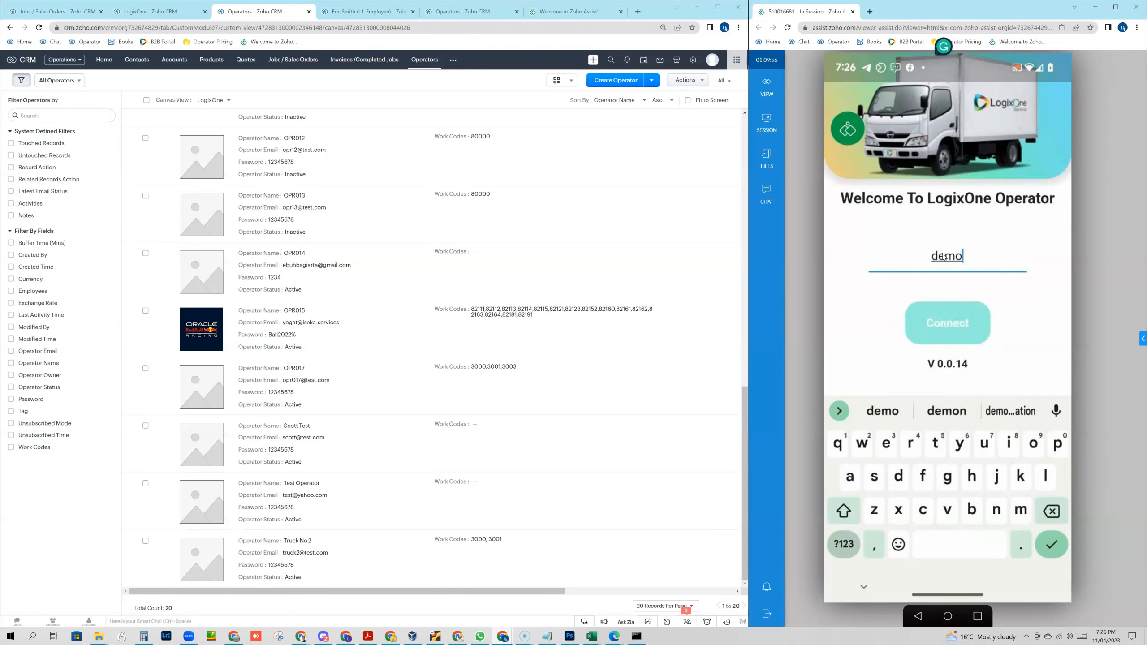
{"action": "type", "text": "6"}
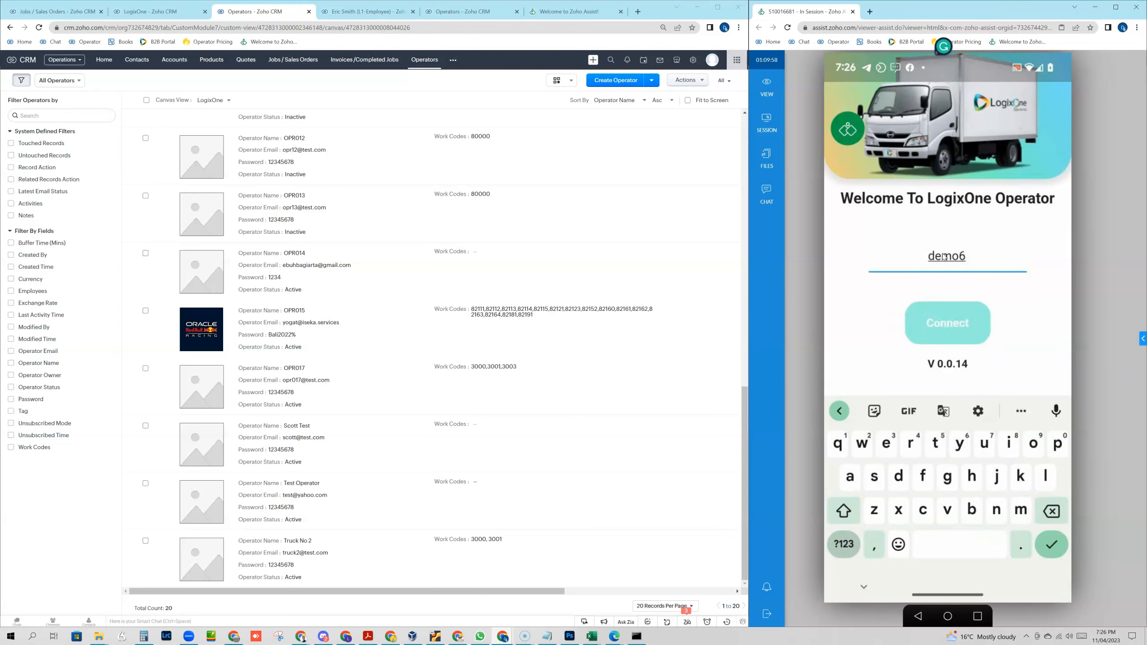
{"action": "left_click", "coordinate": [966, 319]}
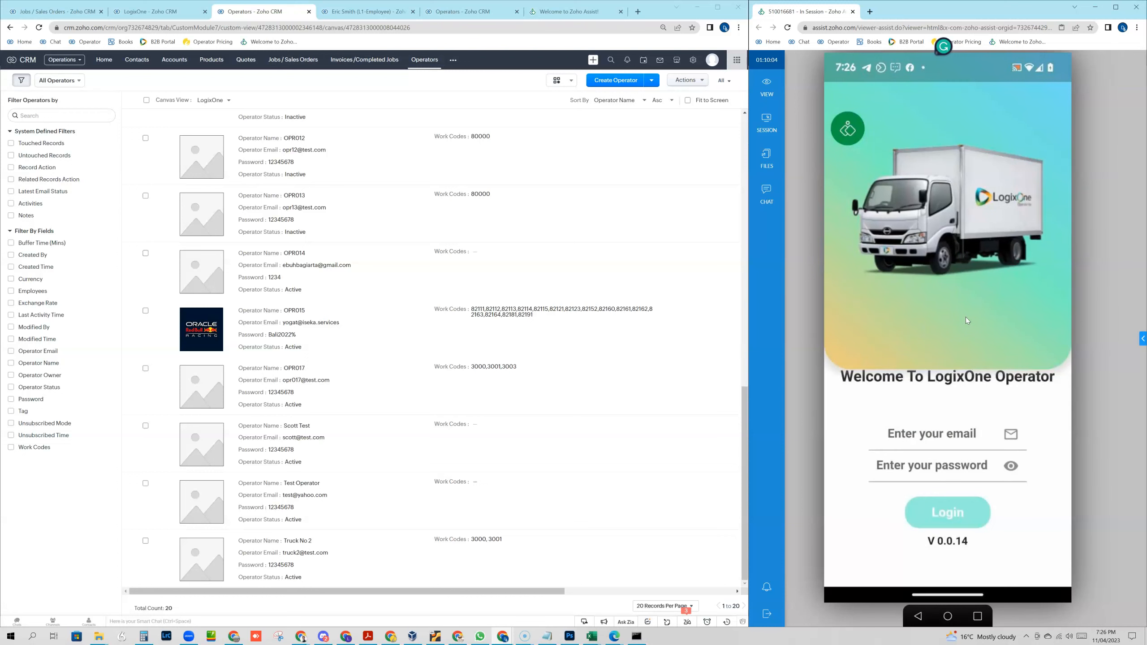
Step: Copy Truck No 2's email from the CRM Operators list into the phone's login email field
{"action": "left_click", "coordinate": [960, 440]}
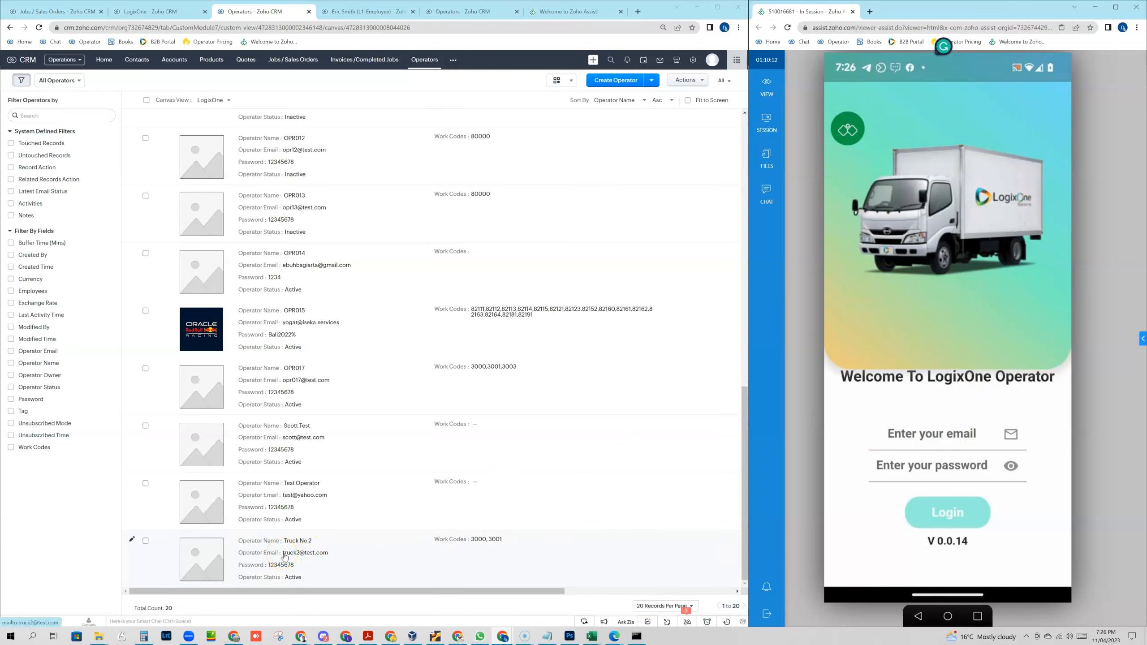
{"action": "left_click", "coordinate": [956, 433]}
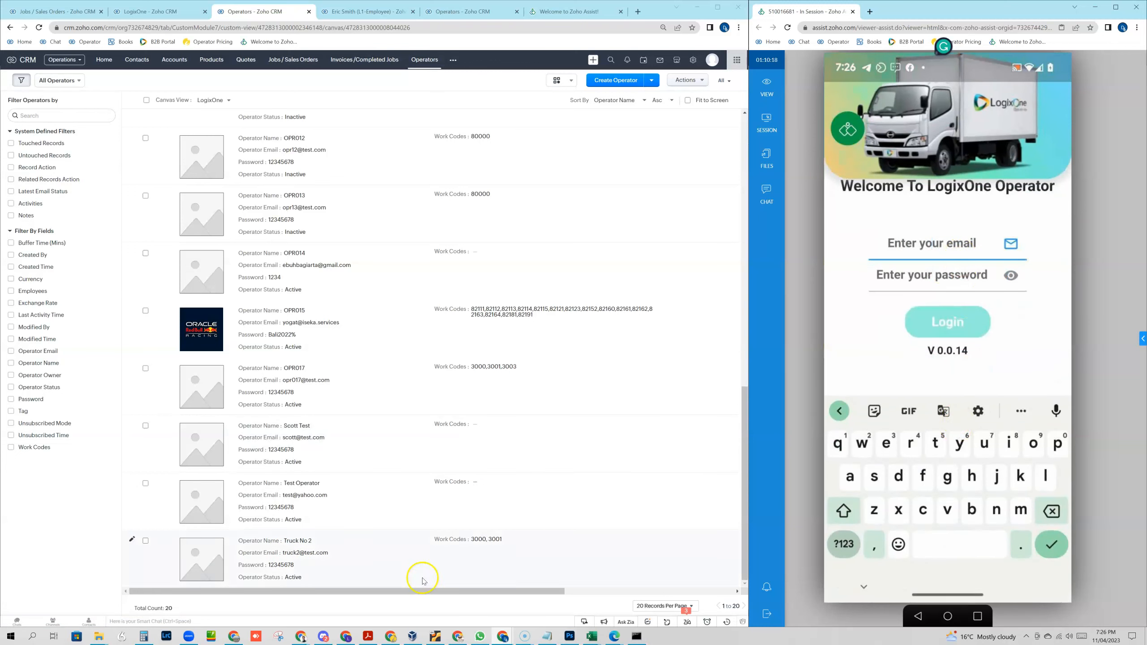
{"action": "left_click_drag", "start_coordinate": [329, 553], "coordinate": [282, 555]}
{"action": "key", "text": "ctrl+c"}
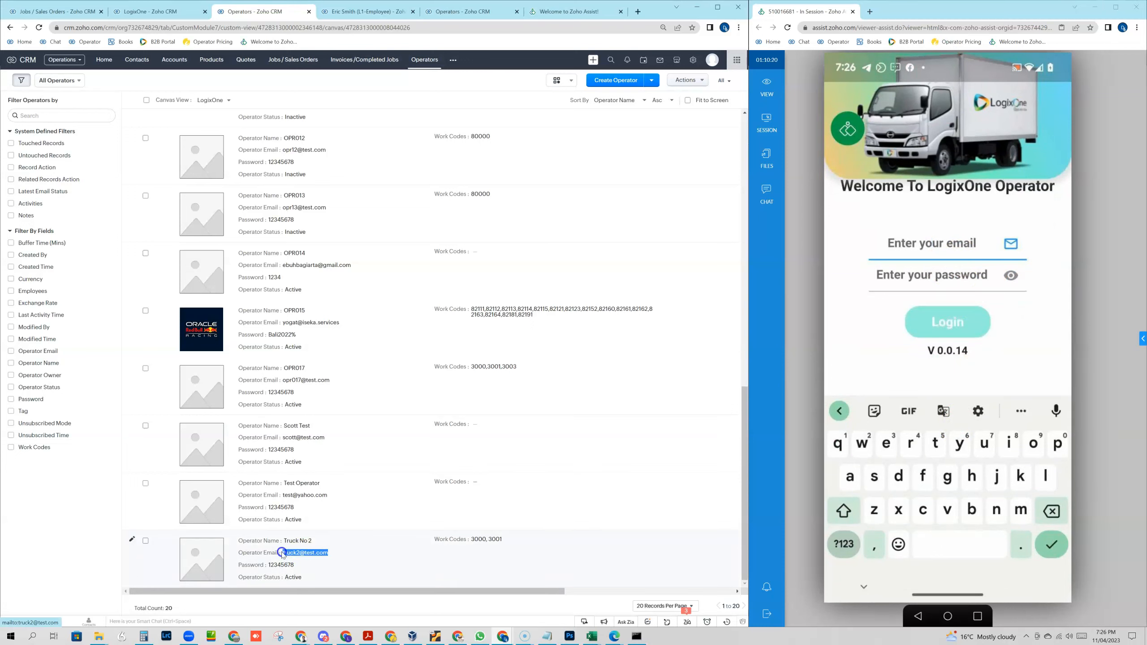
{"action": "left_click", "coordinate": [936, 244]}
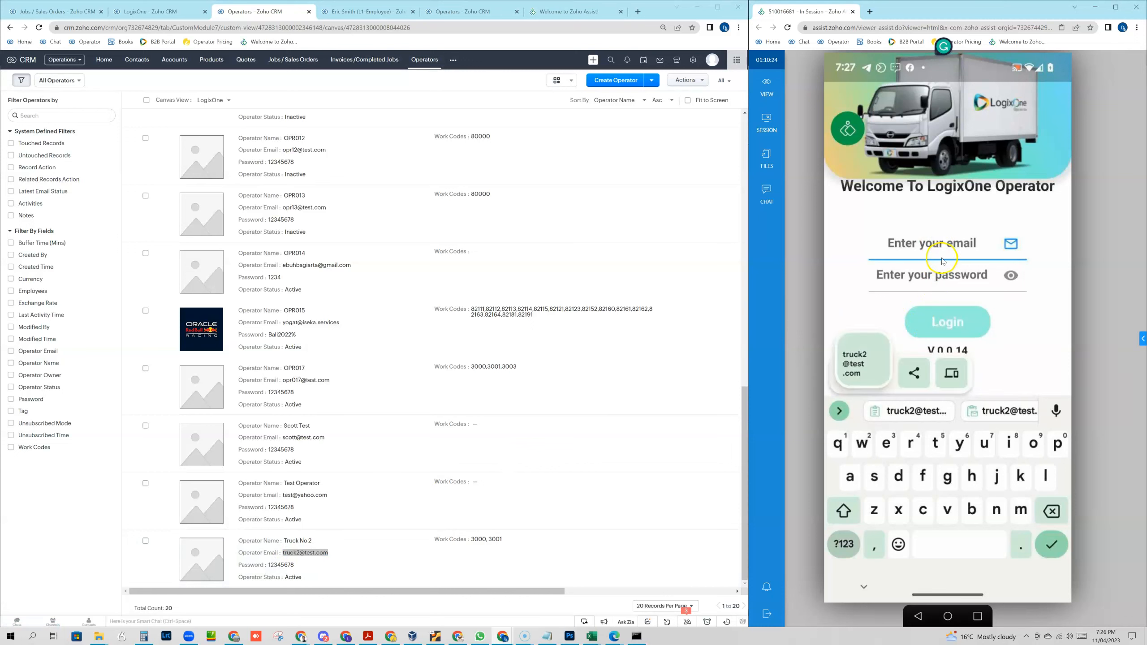
{"action": "left_click", "coordinate": [921, 411]}
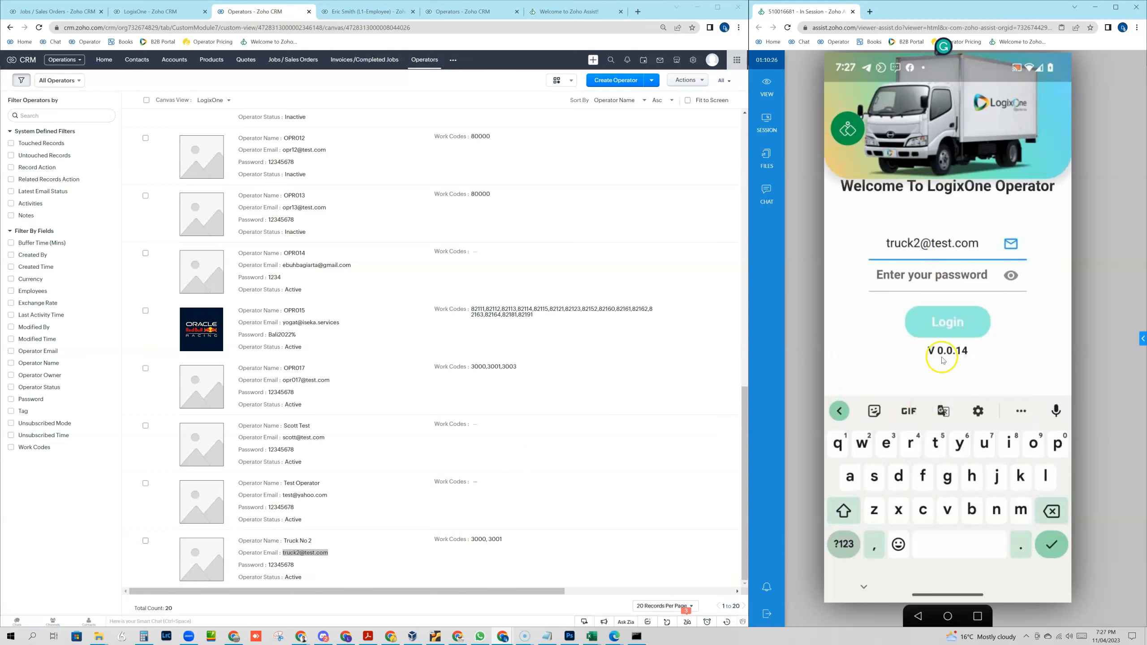
Step: Look up the operator's password in CRM, opening the Test Operator record and returning to the list
{"action": "double_click", "coordinate": [281, 507]}
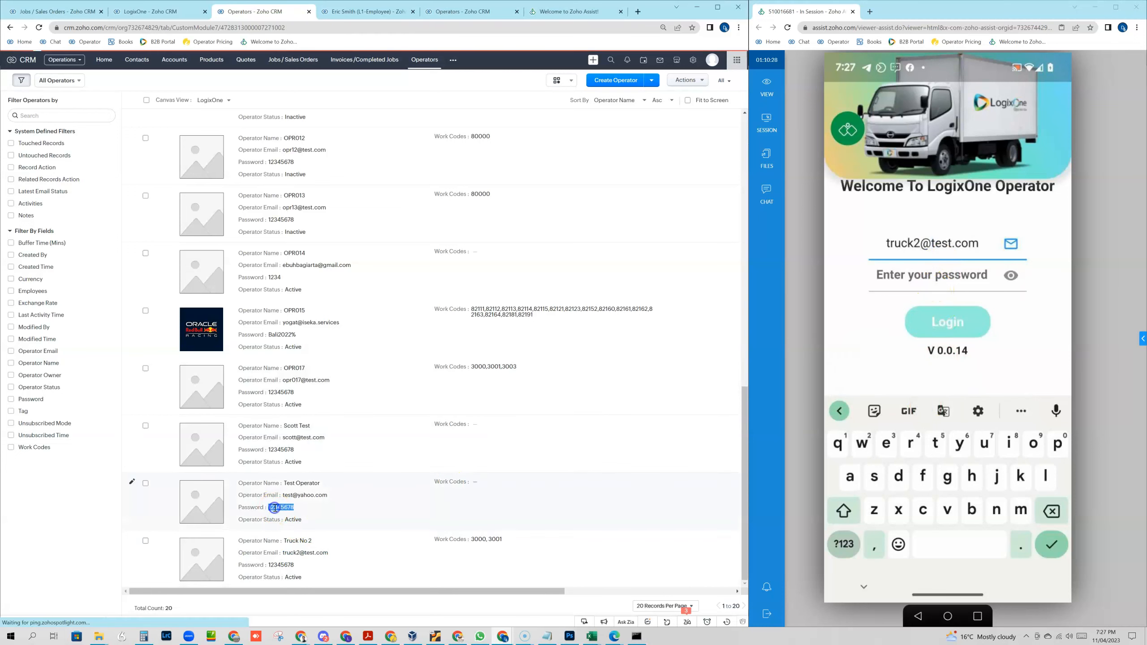
{"action": "left_click", "coordinate": [341, 510]}
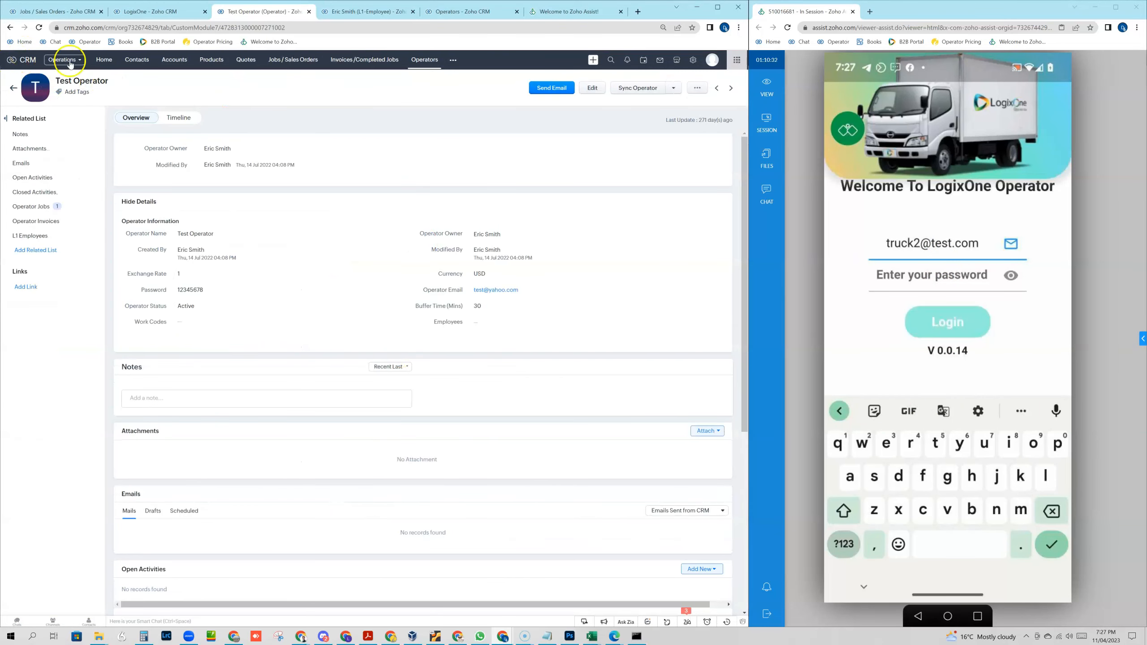
{"action": "left_click", "coordinate": [12, 88]}
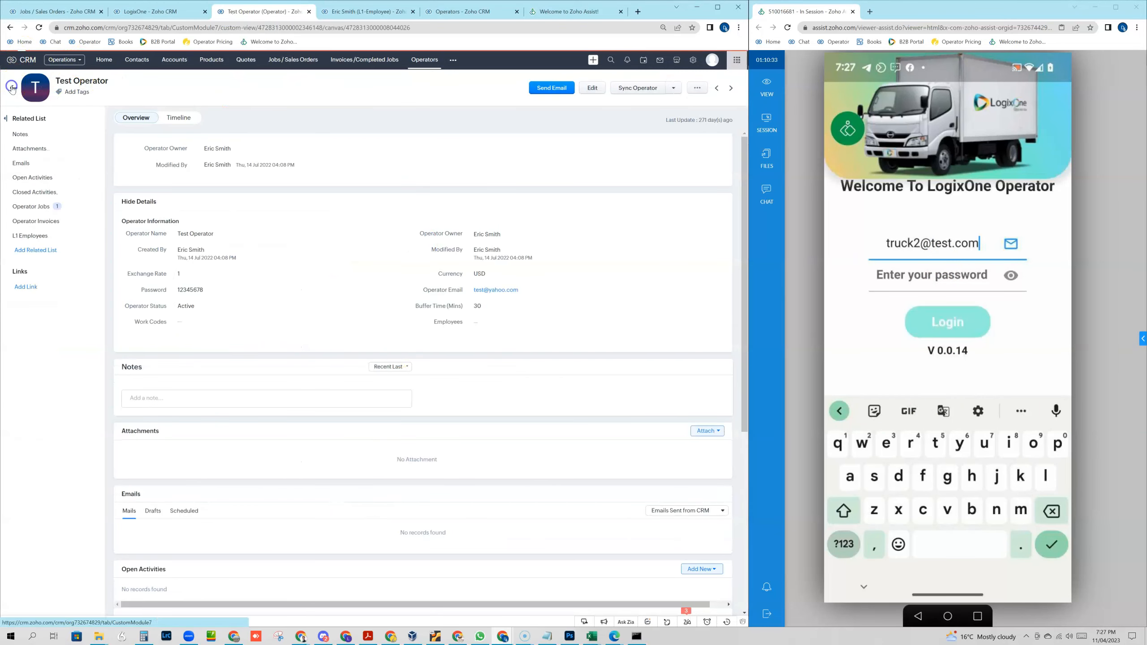
Step: Enter the operator's numeric password, log in as Truck No 2, and accept location tracking
{"action": "left_click", "coordinate": [950, 277]}
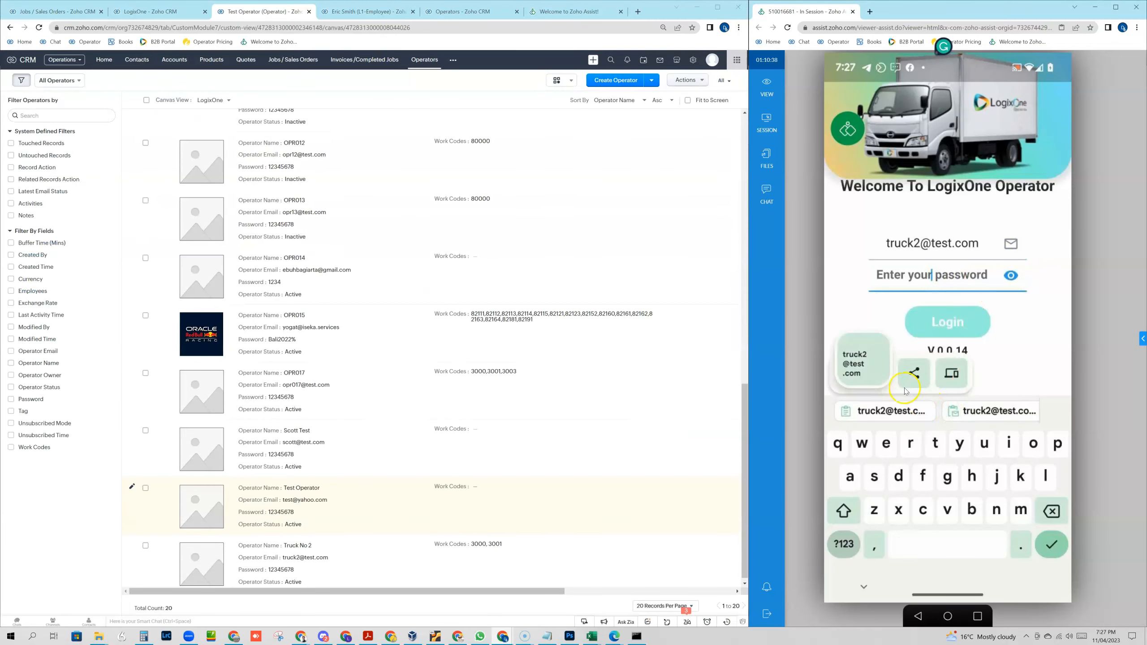
{"action": "left_click", "coordinate": [940, 270]}
{"action": "left_click", "coordinate": [849, 542]}
{"action": "left_click", "coordinate": [890, 447]}
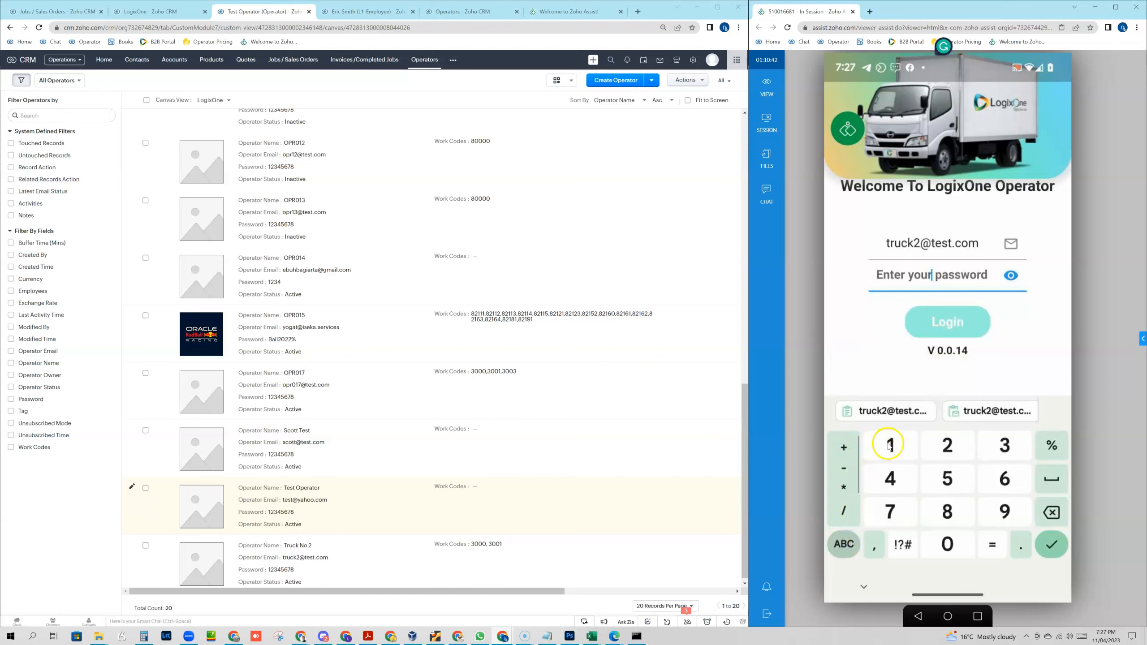
{"action": "left_click", "coordinate": [955, 447]}
{"action": "left_click", "coordinate": [1003, 447]}
{"action": "left_click", "coordinate": [897, 477]}
{"action": "left_click", "coordinate": [950, 480]}
{"action": "left_click", "coordinate": [1005, 479]}
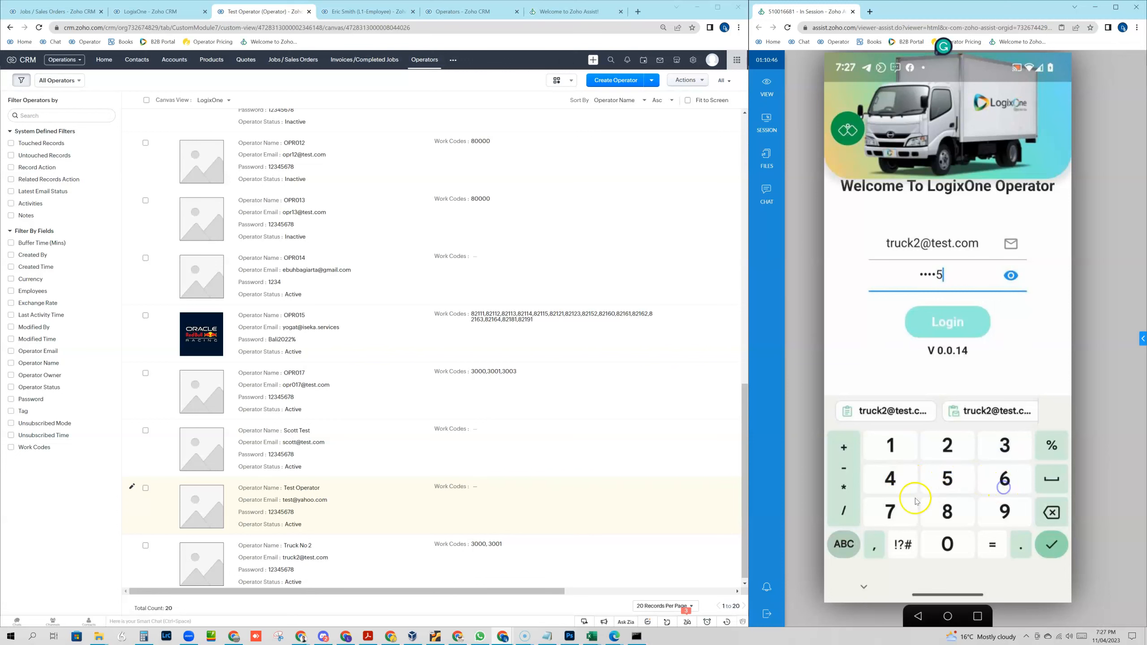
{"action": "left_click", "coordinate": [953, 512]}
{"action": "left_click", "coordinate": [957, 317]}
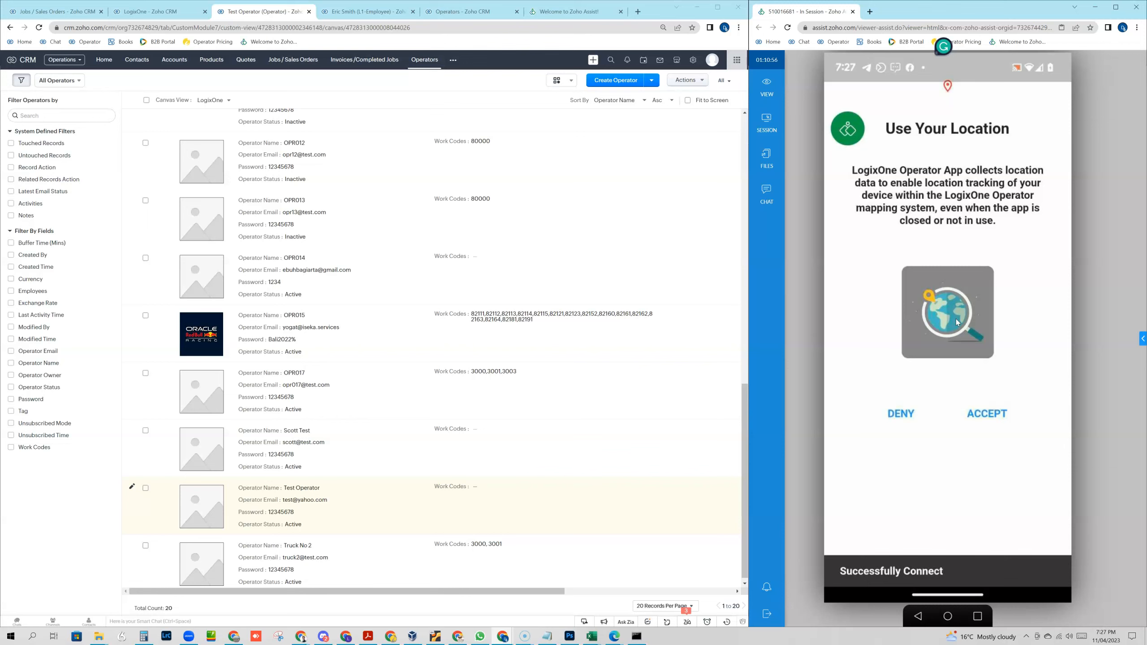
{"action": "left_click", "coordinate": [994, 413]}
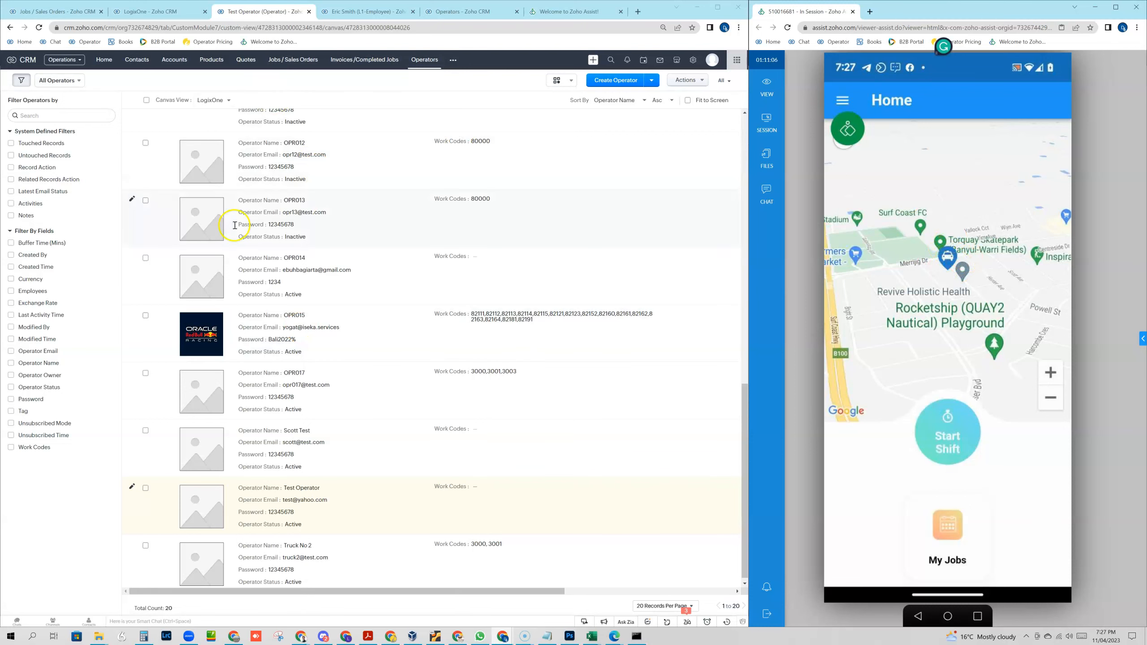
Step: Remove the Truck No 2 chip on the LogixOne map and check Truck No 2's card for shift status
{"action": "left_click", "coordinate": [136, 9]}
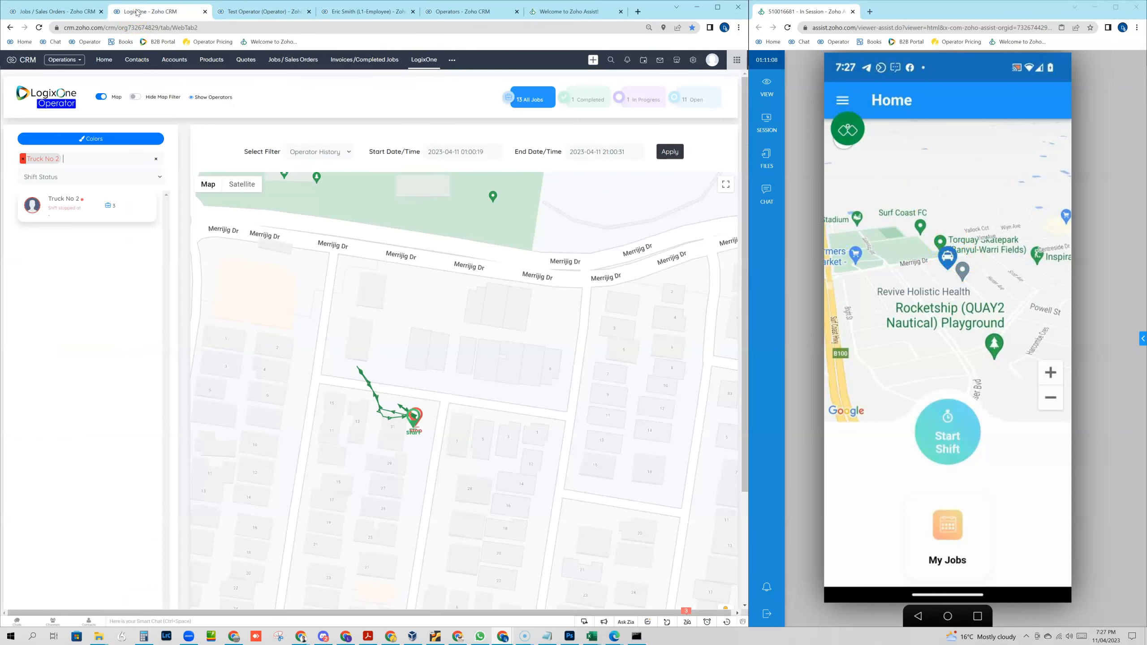
{"action": "left_click", "coordinate": [156, 158]}
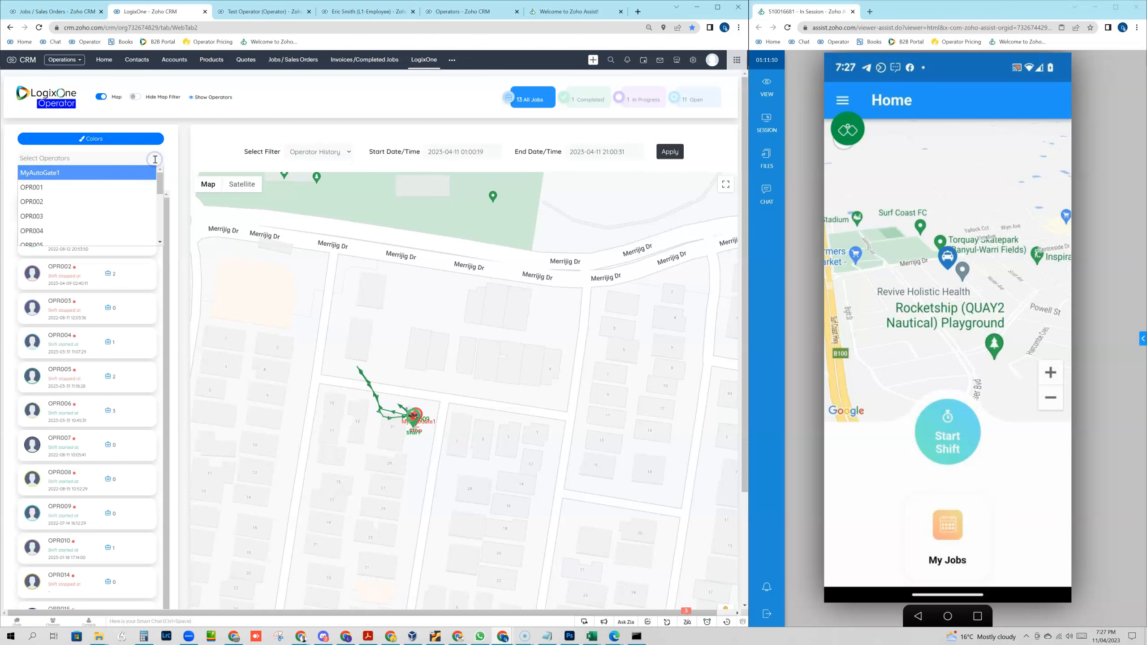
{"action": "scroll", "coordinate": [136, 338], "scroll_direction": "down", "scroll_amount": 1}
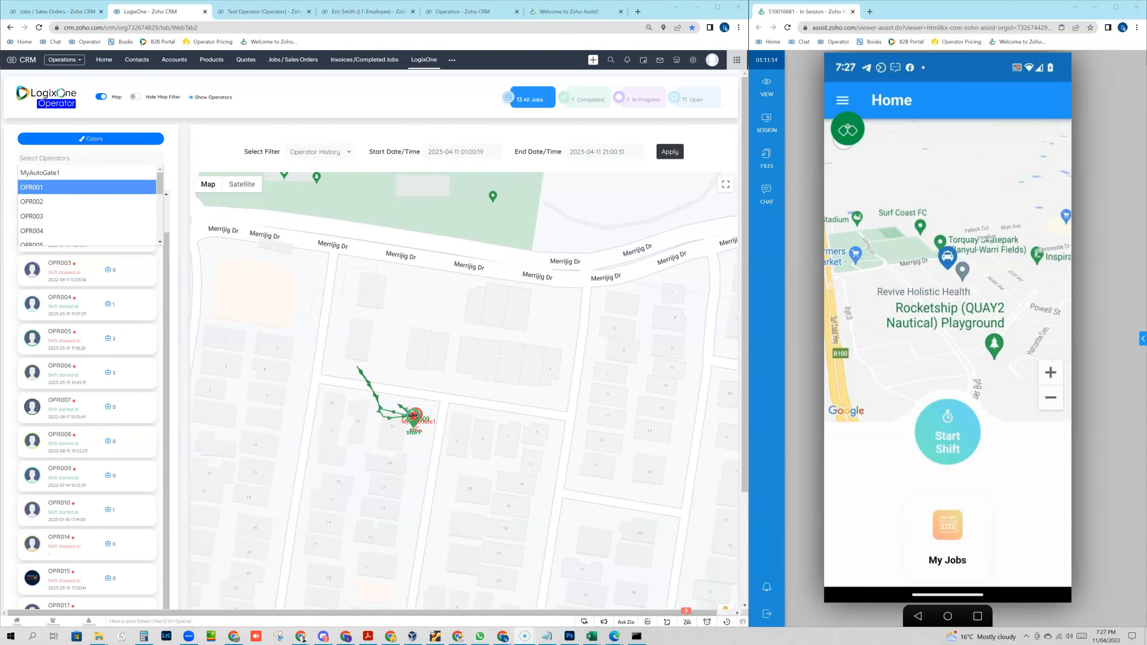
{"action": "scroll", "coordinate": [188, 303], "scroll_direction": "down", "scroll_amount": 3}
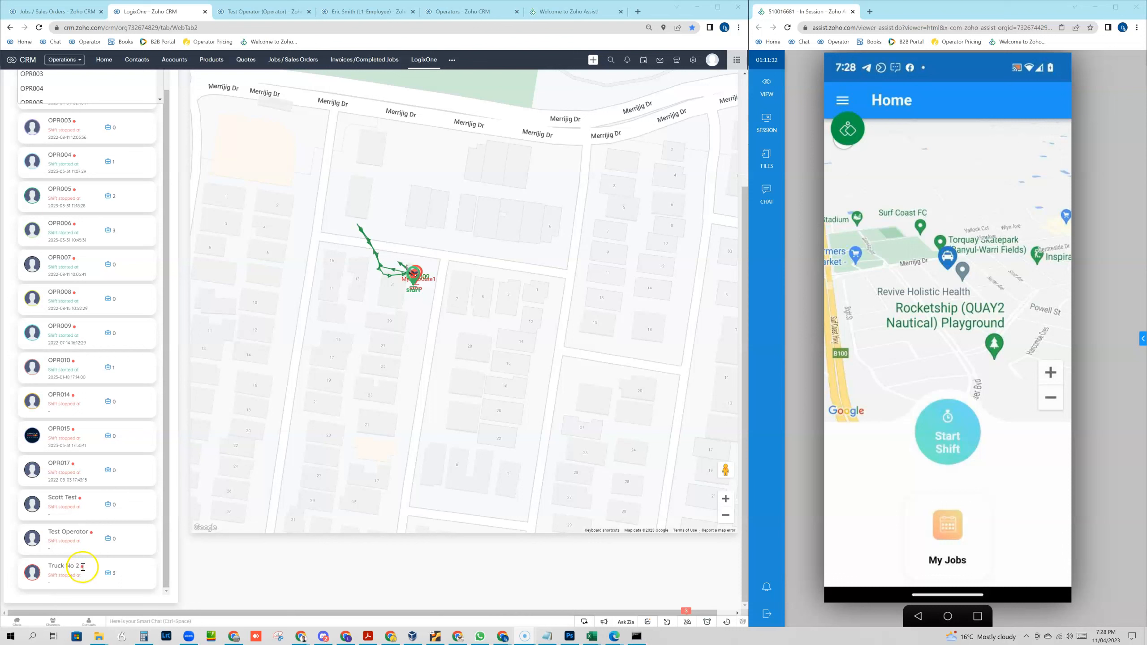
{"action": "left_click", "coordinate": [59, 578]}
Step: Start Truck No 2's shift on the phone and confirm the fitness-for-work alert with Continue
{"action": "left_click", "coordinate": [914, 438]}
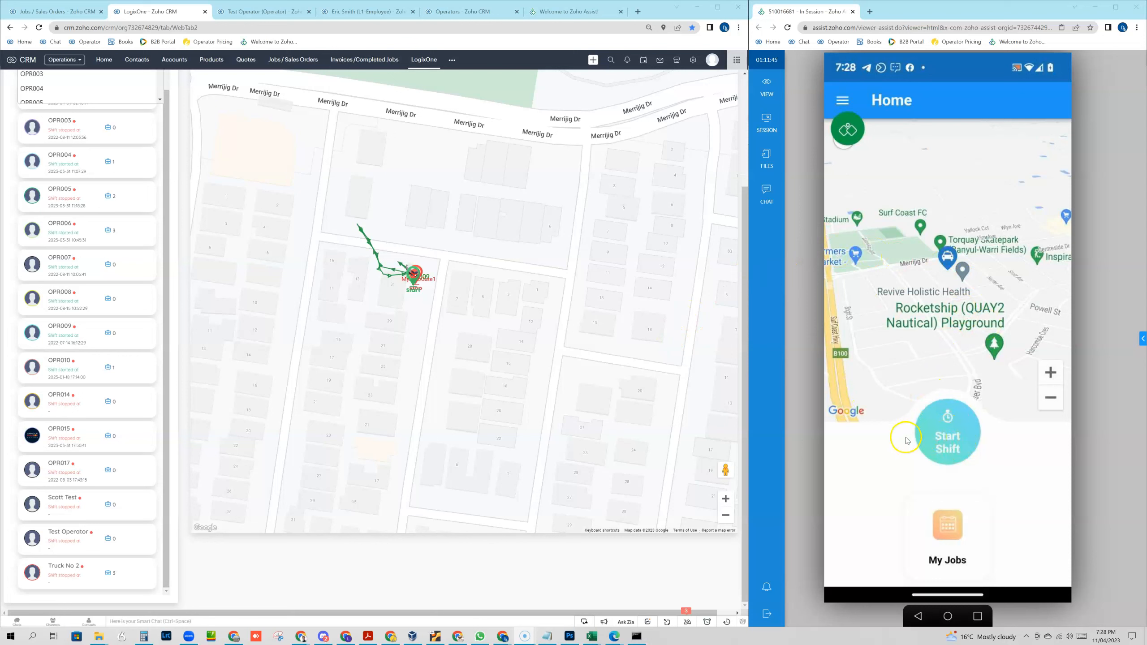
{"action": "left_click", "coordinate": [953, 430]}
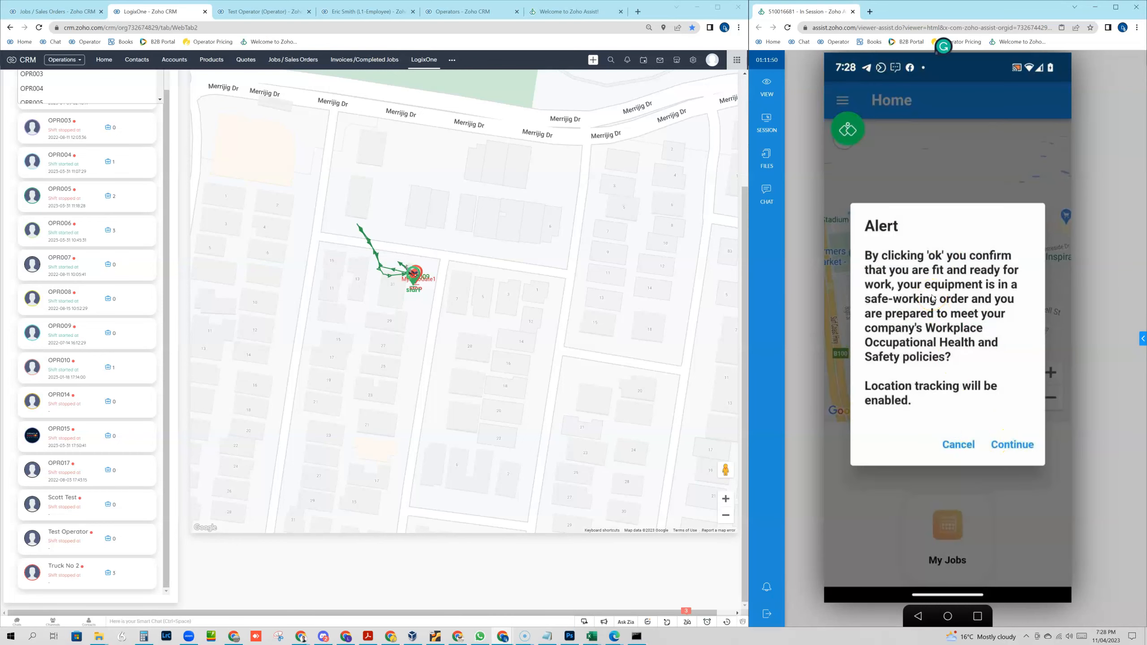
{"action": "left_click", "coordinate": [1003, 448]}
{"action": "left_click", "coordinate": [1015, 447]}
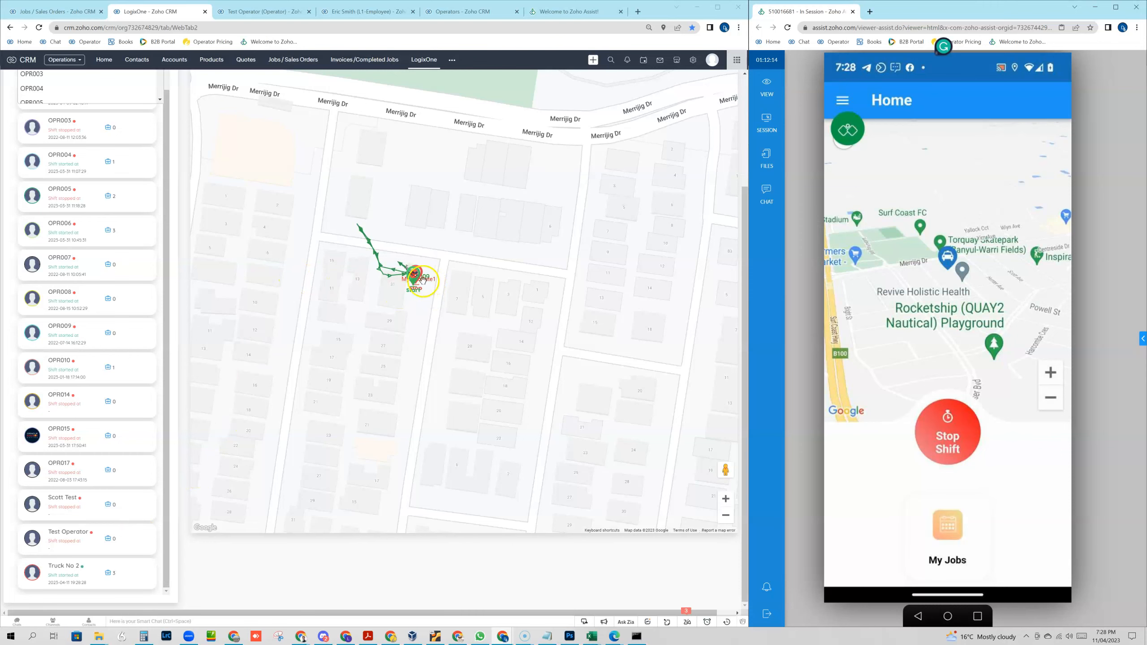
{"action": "scroll", "coordinate": [420, 285], "scroll_direction": "up", "scroll_amount": 2}
{"action": "scroll", "coordinate": [420, 285], "scroll_direction": "up", "scroll_amount": 5}
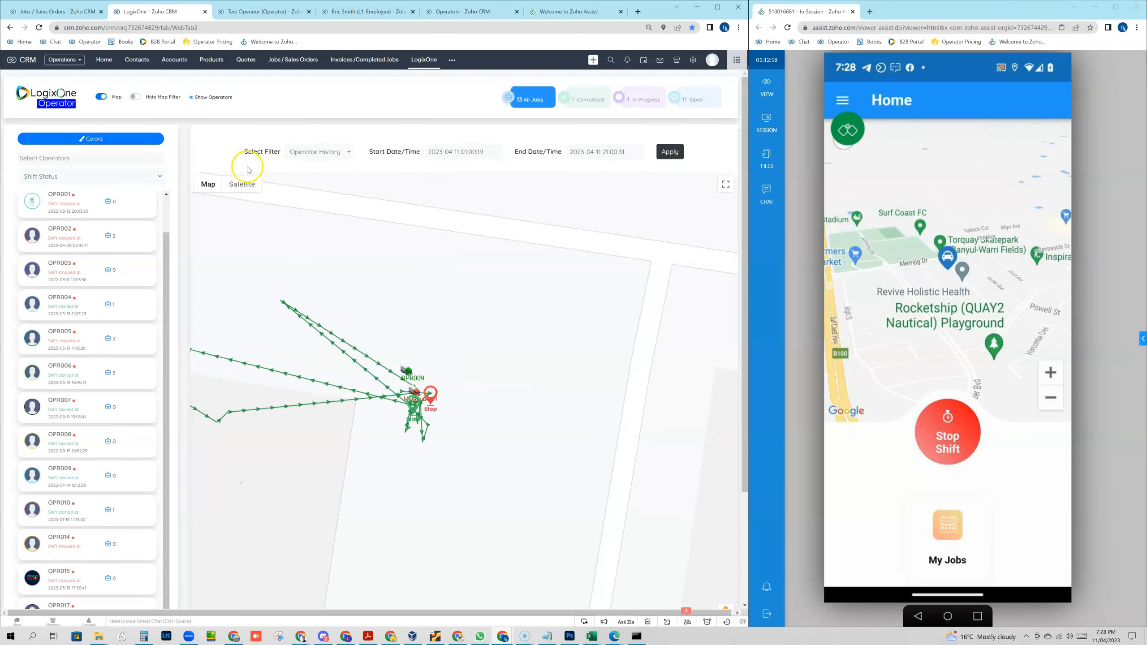
Step: Apply the Job Events map filter and limit the operator list to Truck No 2
{"action": "left_click", "coordinate": [323, 153]}
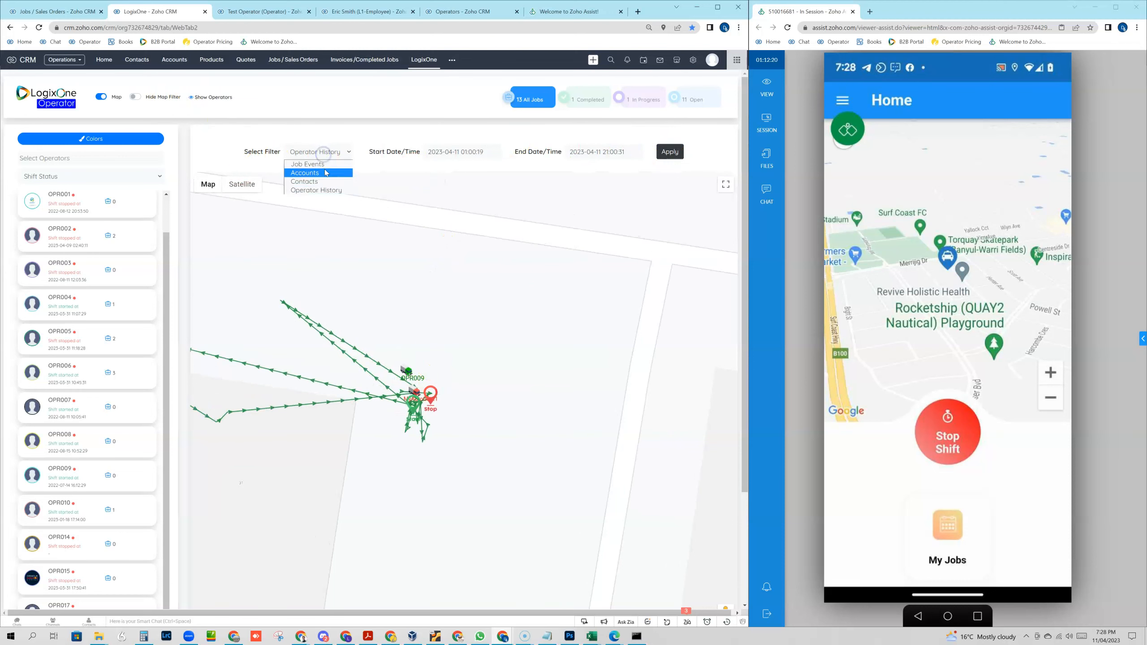
{"action": "left_click", "coordinate": [323, 164]}
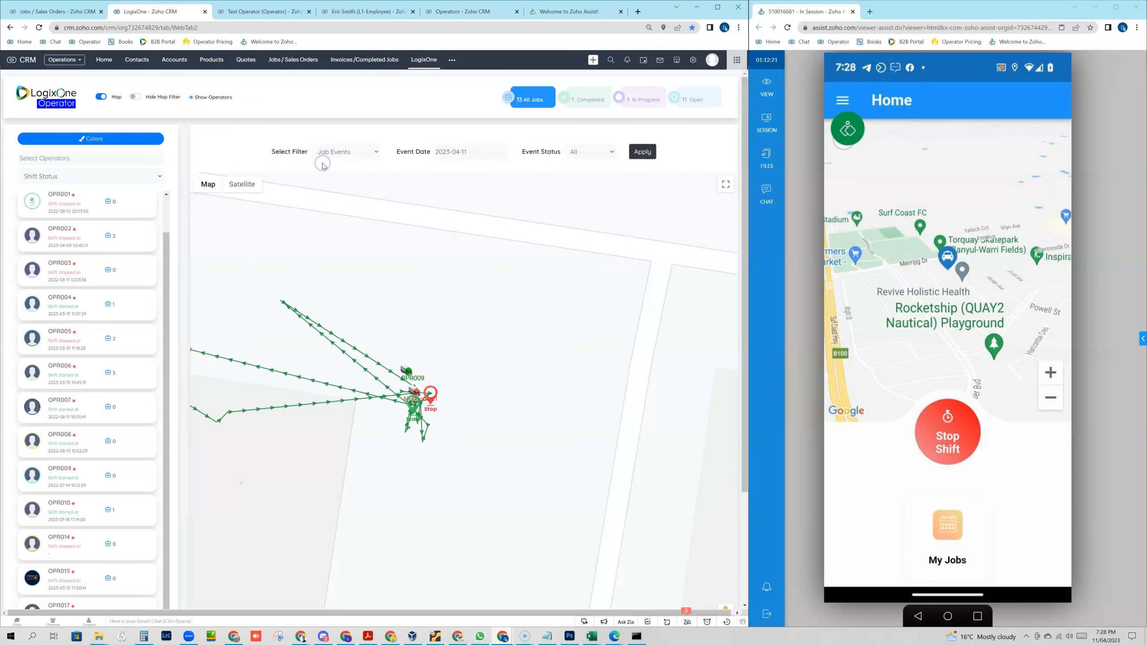
{"action": "left_click", "coordinate": [638, 151]}
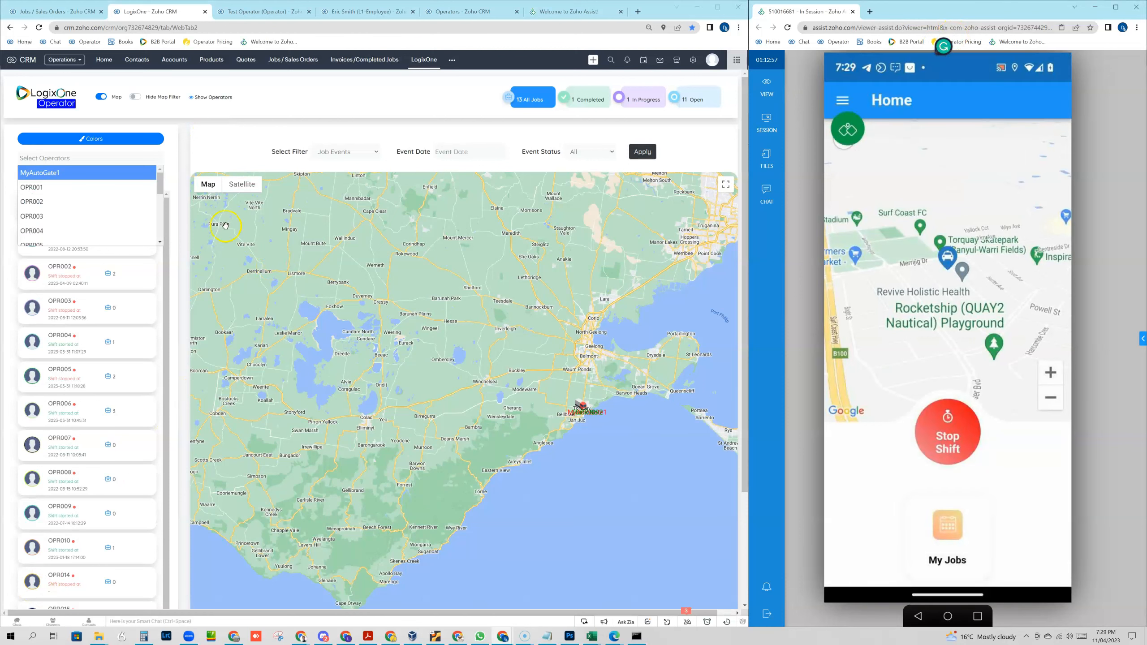
{"action": "scroll", "coordinate": [54, 236], "scroll_direction": "down", "scroll_amount": 5}
{"action": "left_click", "coordinate": [54, 237]}
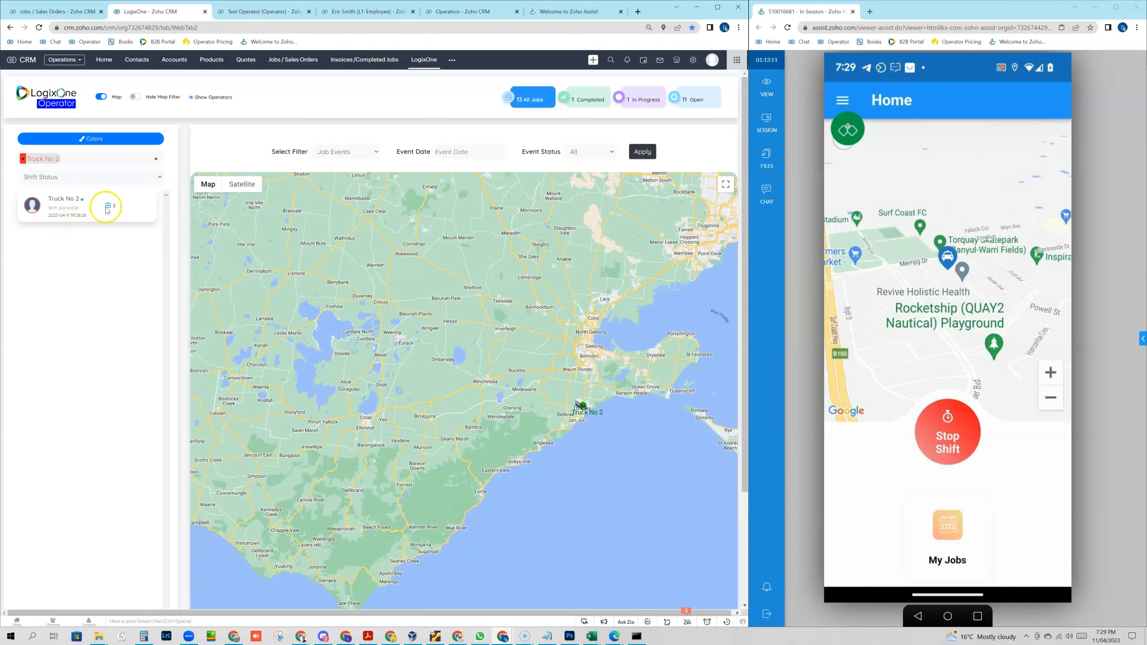
{"action": "left_click", "coordinate": [584, 407]}
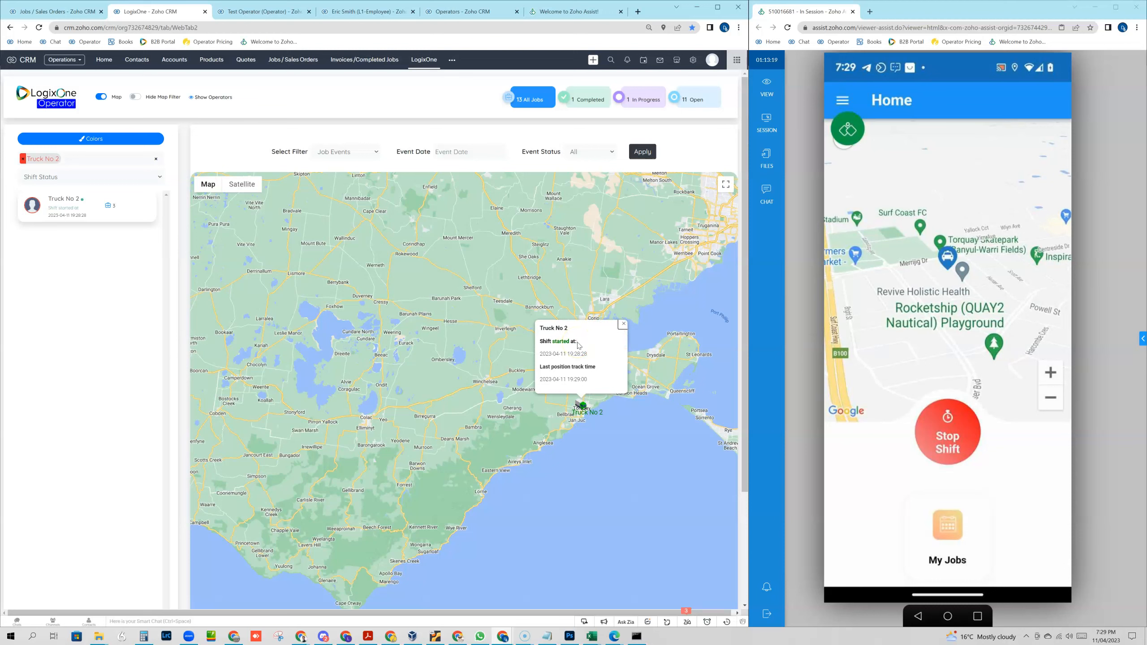
{"action": "left_click", "coordinate": [623, 324]}
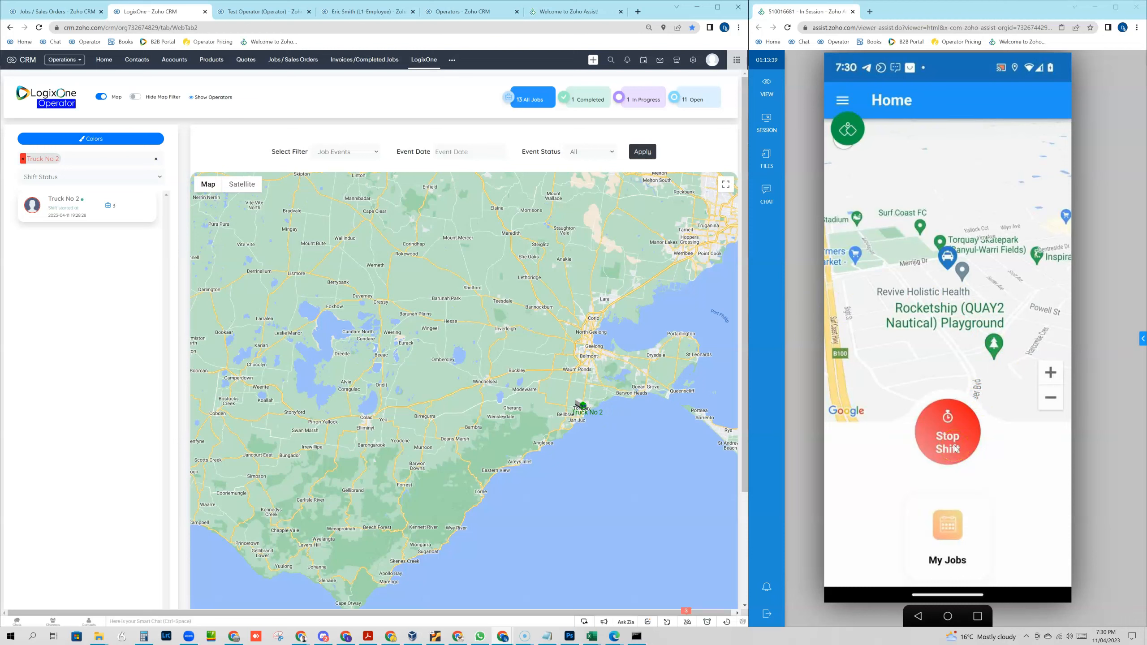
Step: In My Jobs, check 13, 17 and 21 April, then open Test Daily Clean from 11 April
{"action": "left_click", "coordinate": [956, 527]}
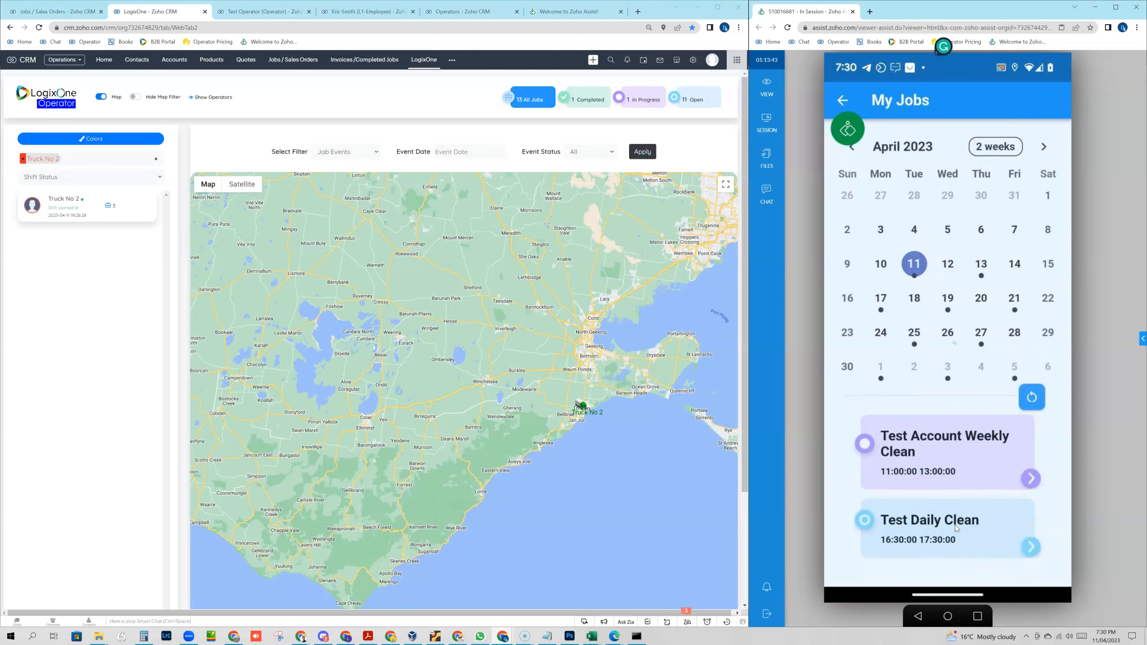
{"action": "left_click", "coordinate": [954, 373]}
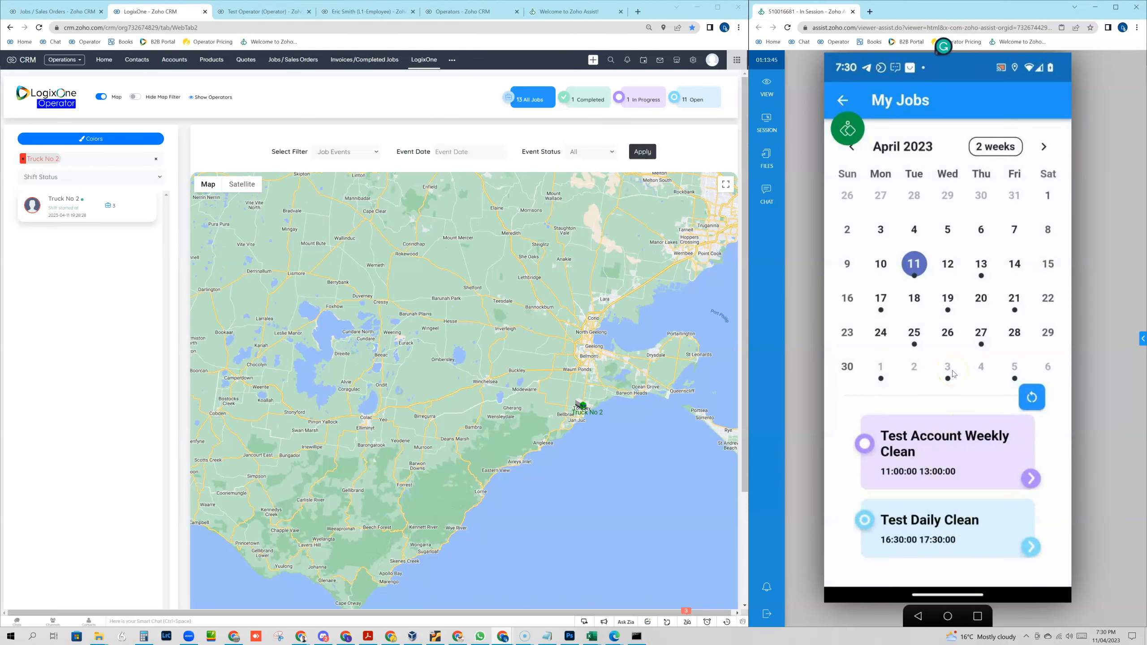
{"action": "left_click", "coordinate": [916, 266]}
{"action": "left_click", "coordinate": [918, 269]}
{"action": "left_click", "coordinate": [981, 269]}
{"action": "left_click", "coordinate": [883, 302]}
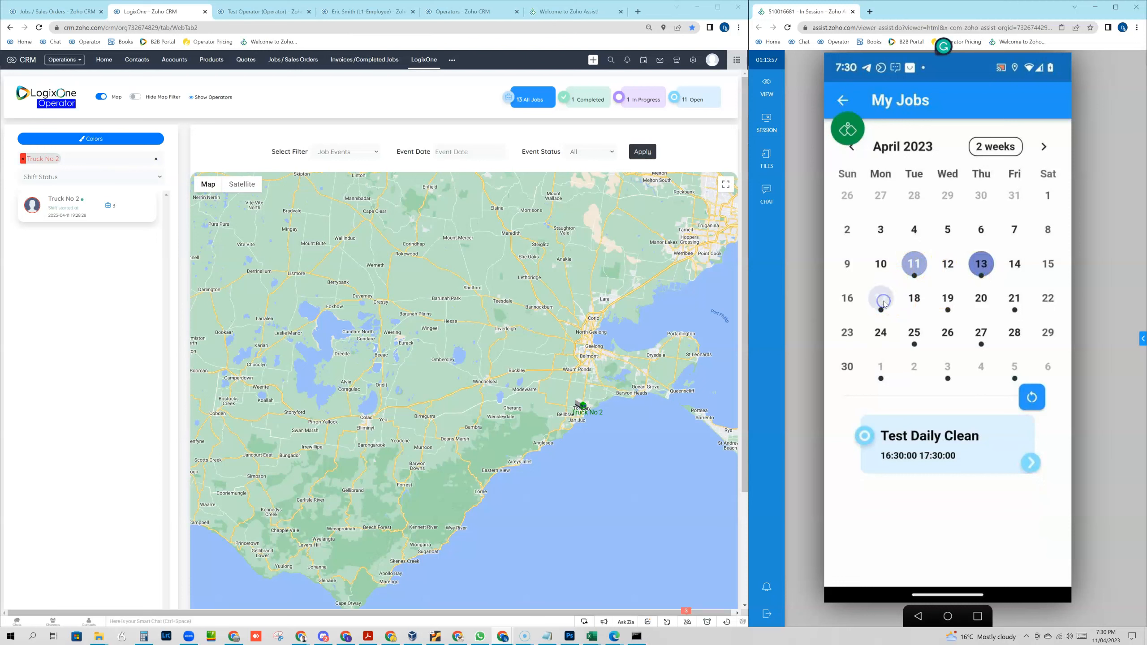
{"action": "left_click", "coordinate": [1014, 304]}
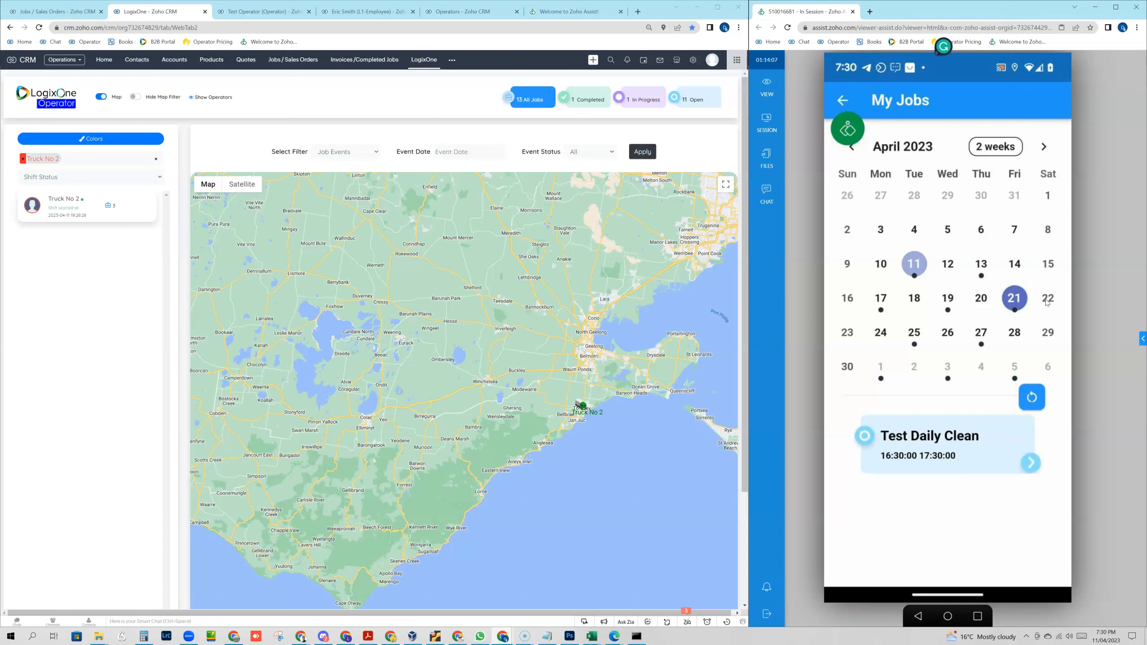
{"action": "left_click", "coordinate": [981, 264]}
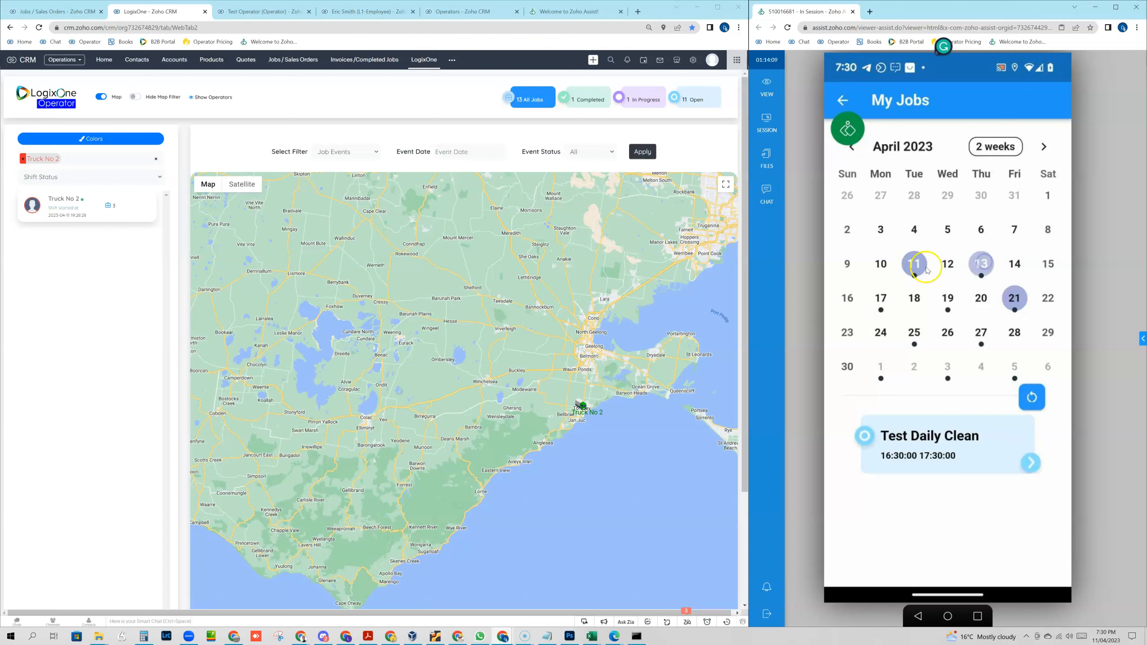
{"action": "left_click", "coordinate": [915, 264]}
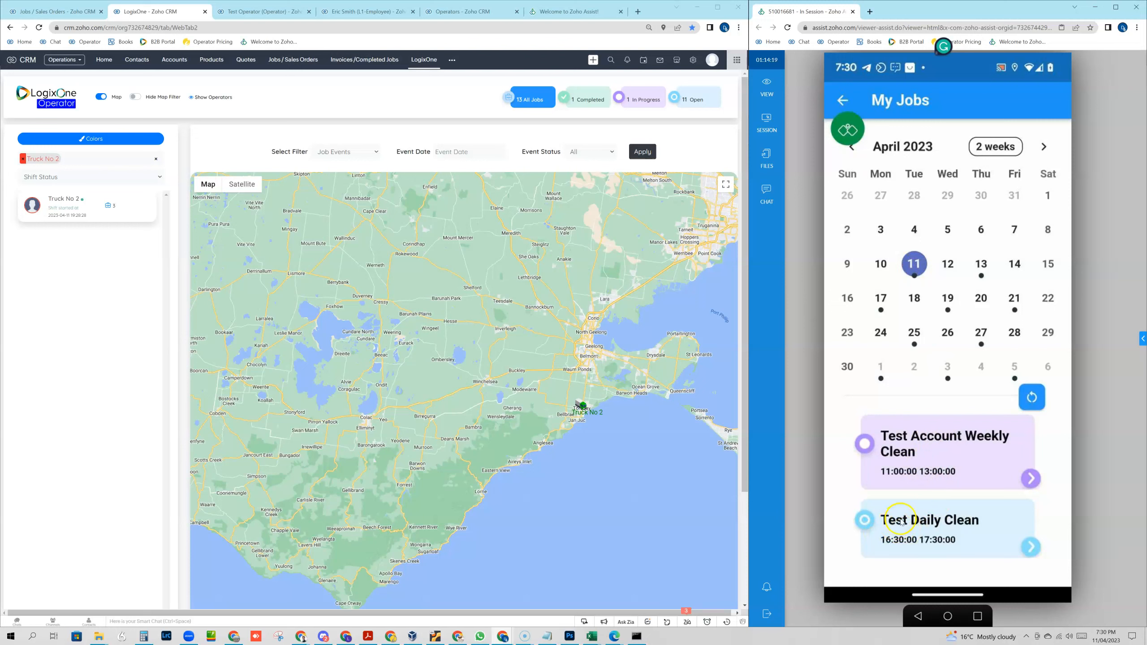
{"action": "left_click", "coordinate": [1029, 547]}
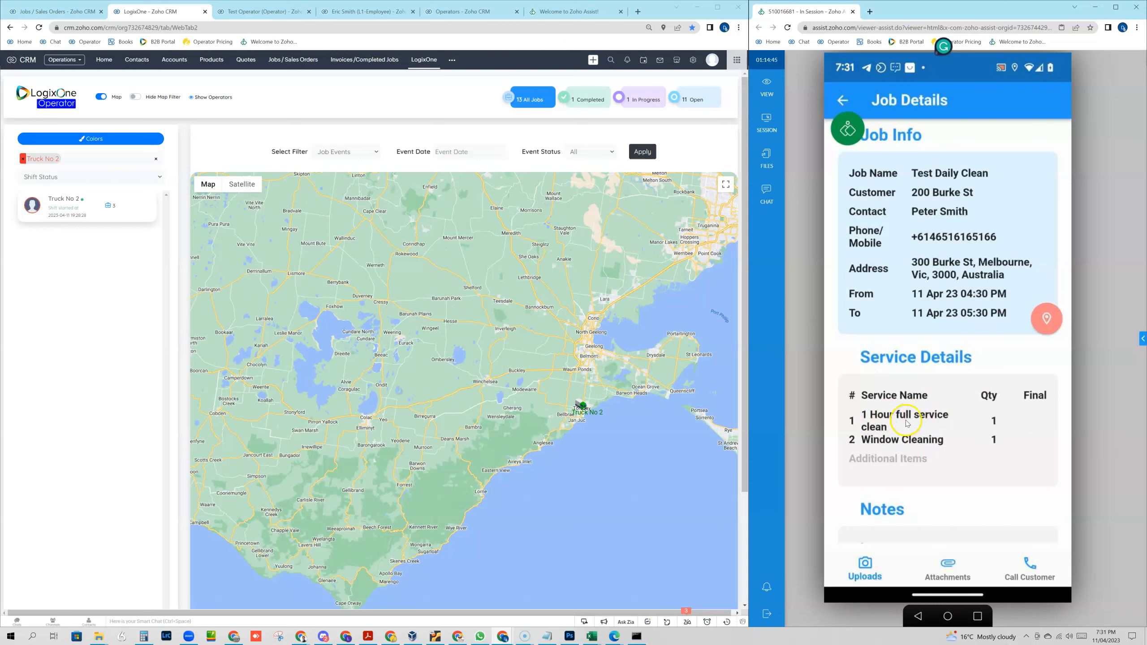
{"action": "scroll", "coordinate": [923, 429], "scroll_direction": "down", "scroll_amount": 2}
{"action": "scroll", "coordinate": [923, 432], "scroll_direction": "down", "scroll_amount": 3}
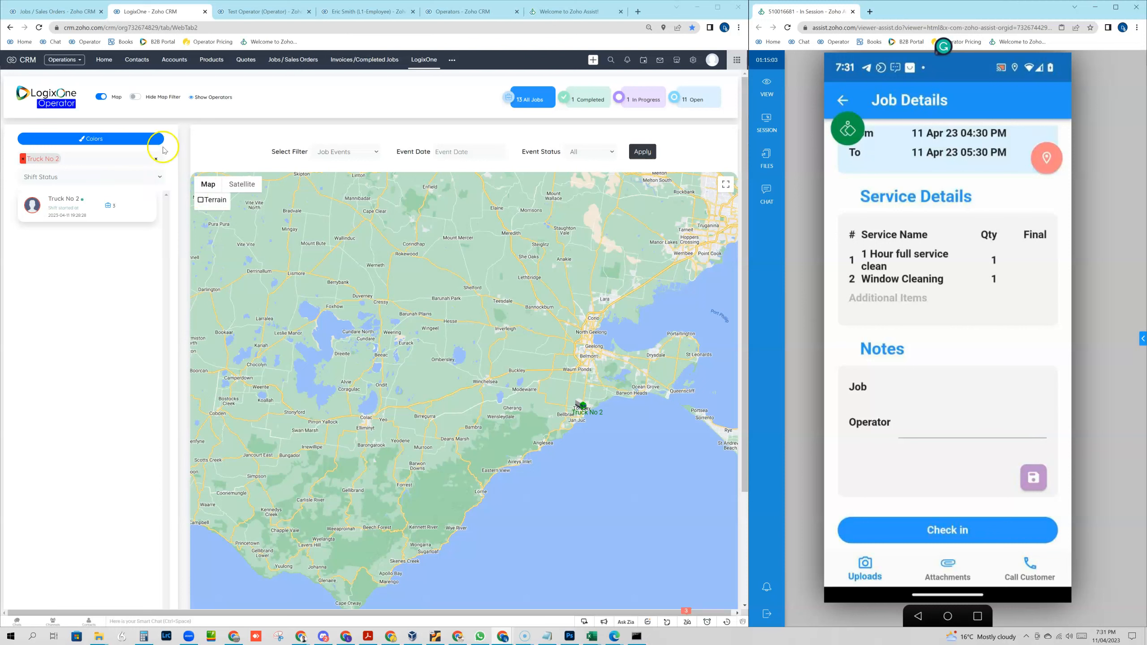
Step: Show this week's job calendar and open the Truck No 2 Test Daily Clean job on Tue 11
{"action": "left_click", "coordinate": [100, 97]}
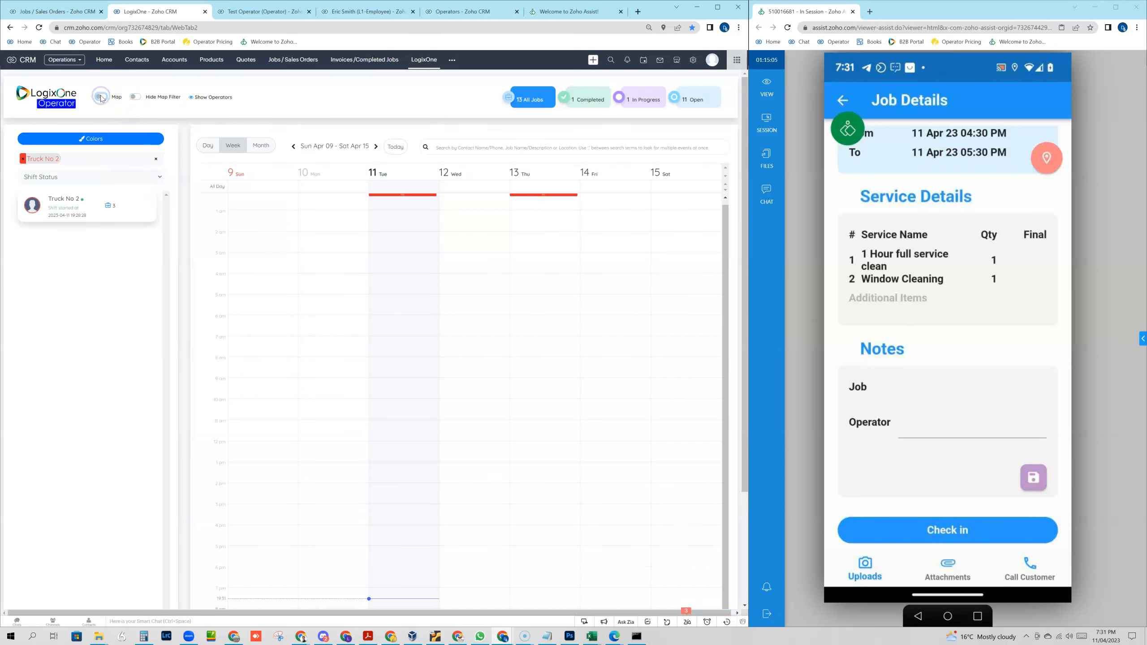
{"action": "left_click", "coordinate": [396, 144]}
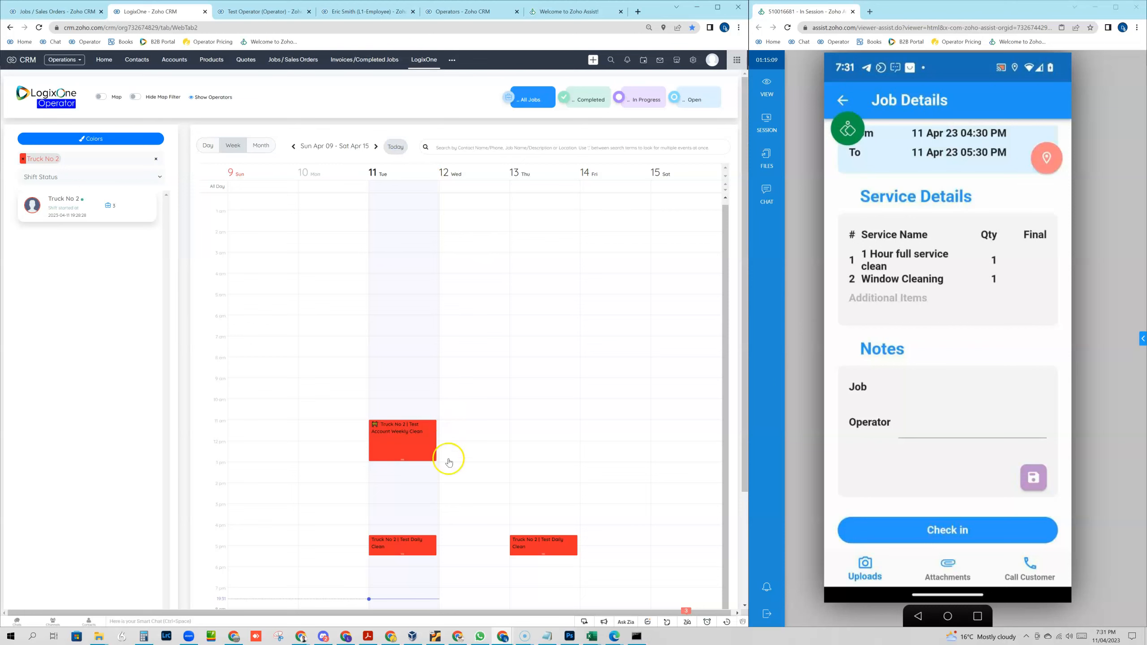
{"action": "left_click", "coordinate": [398, 545]}
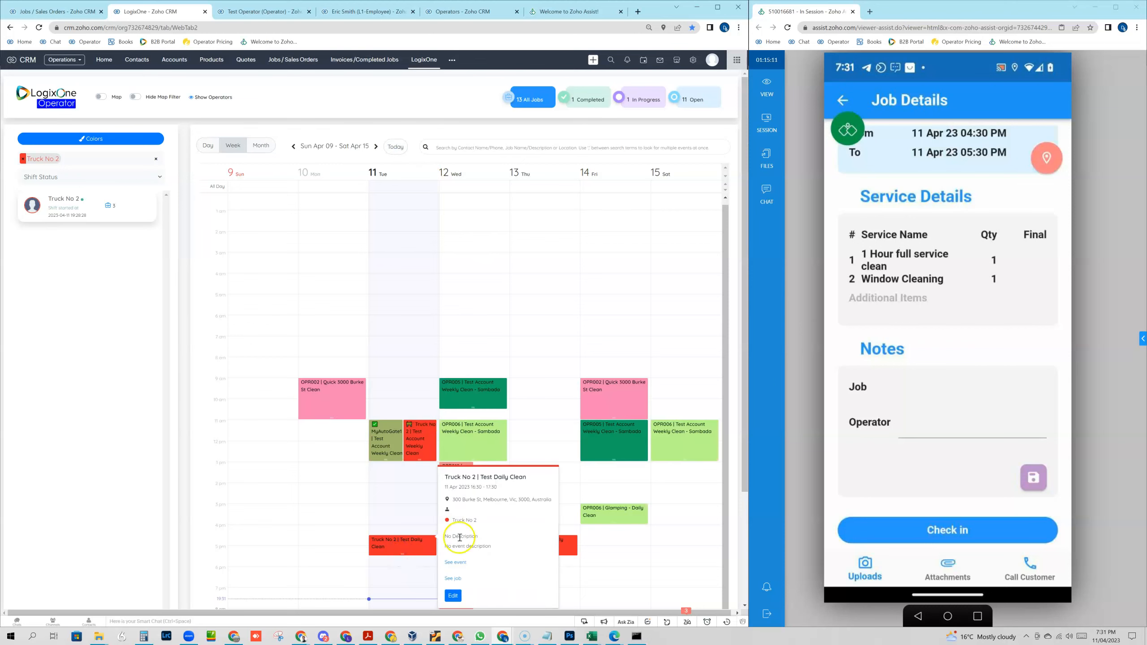
{"action": "left_click", "coordinate": [453, 579]}
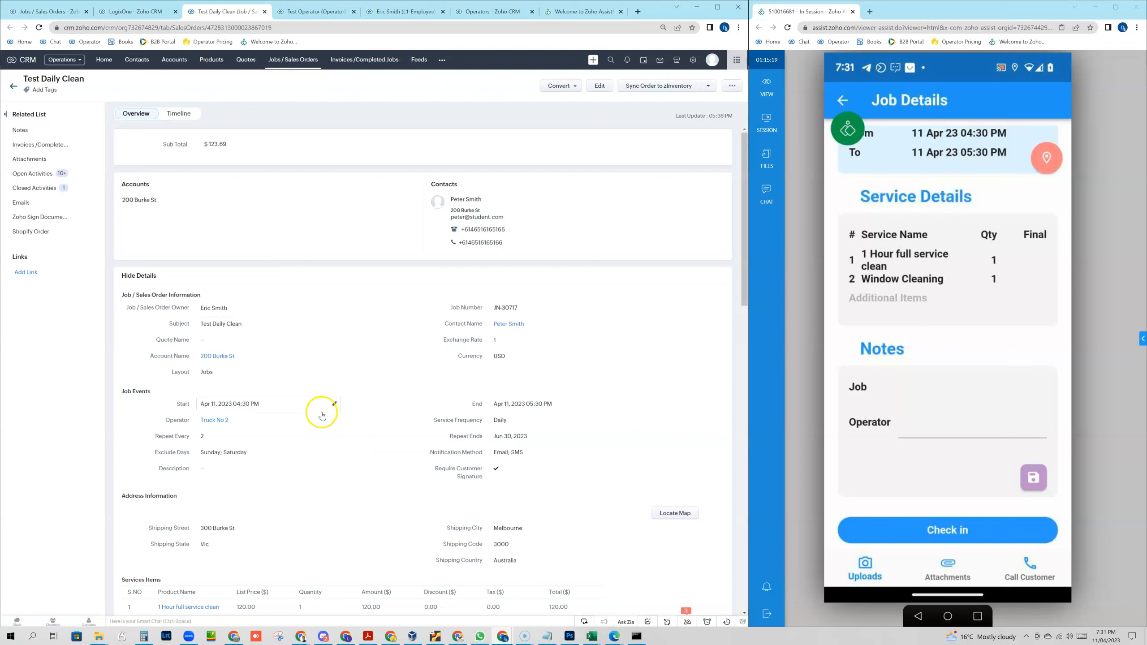
Step: Set the Test Daily Clean job description to 'This a test' and save it
{"action": "left_click", "coordinate": [221, 471]}
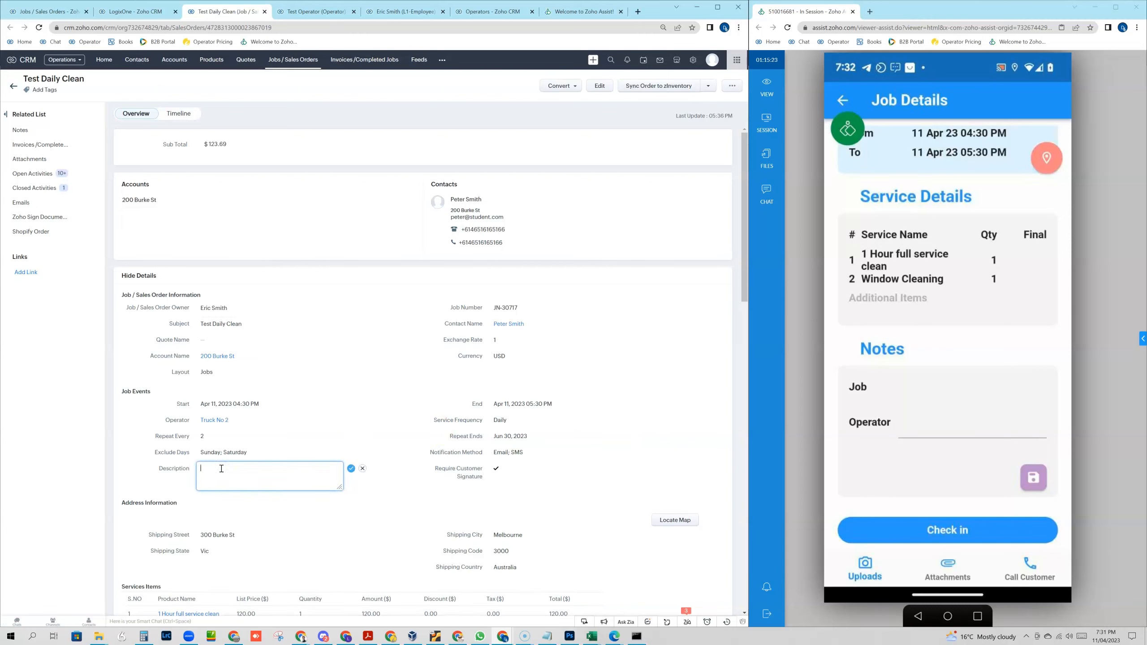
{"action": "type", "text": "This a test"}
{"action": "left_click", "coordinate": [349, 469]}
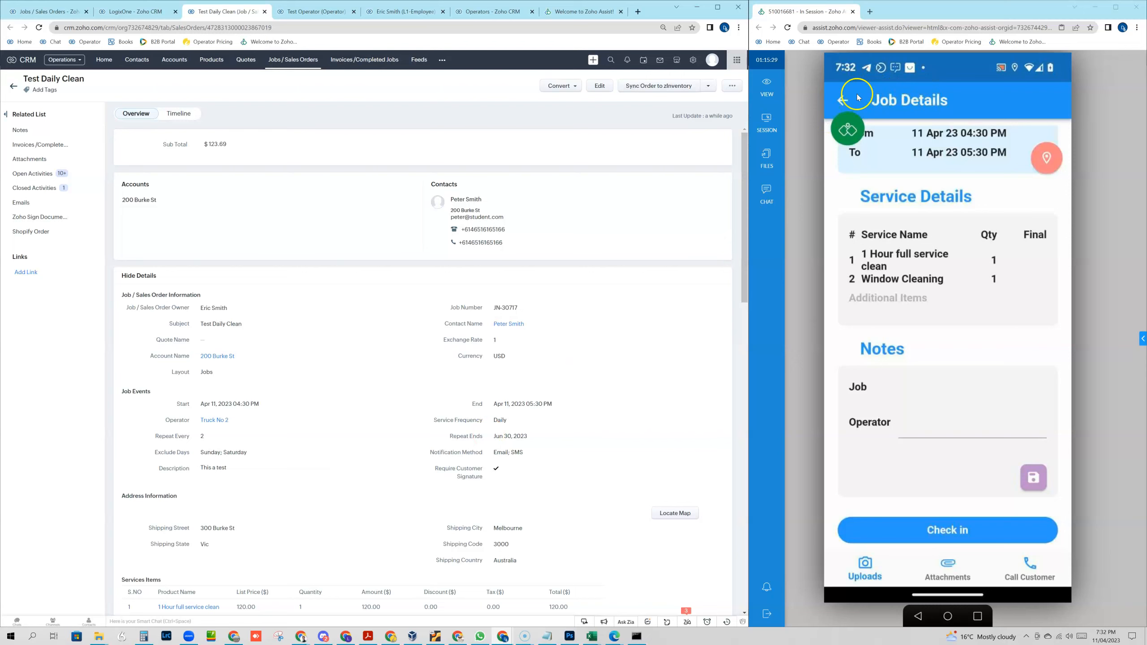
Step: Reopen Test Daily Clean on the phone to confirm the 'This a test' job note appears
{"action": "left_click", "coordinate": [837, 100]}
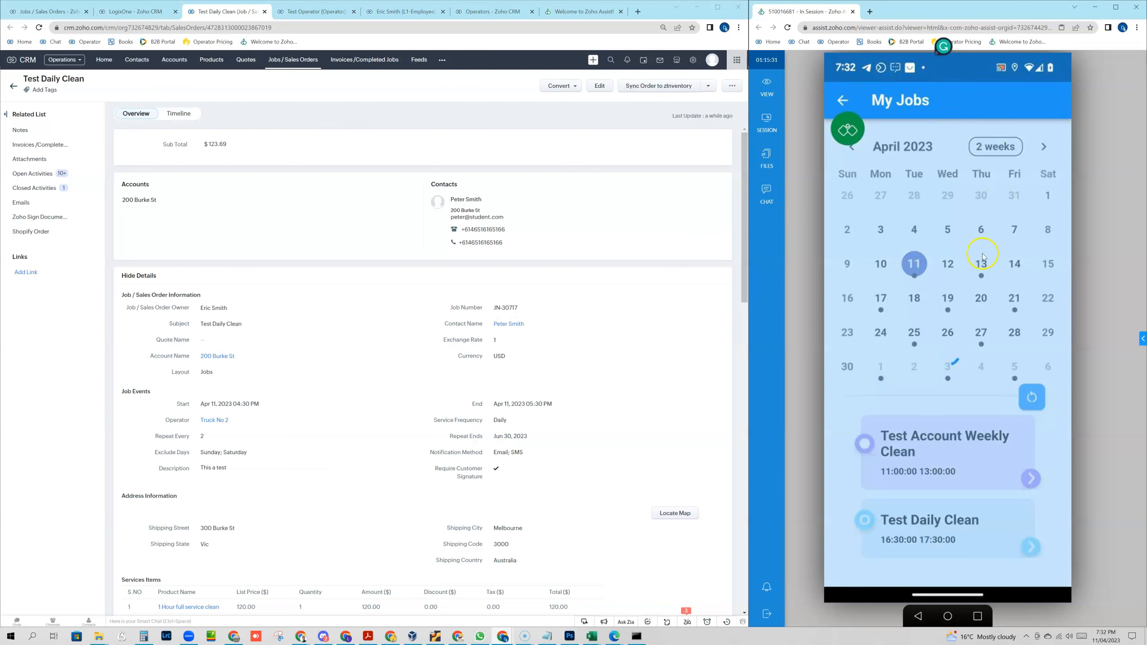
{"action": "left_click", "coordinate": [1033, 547]}
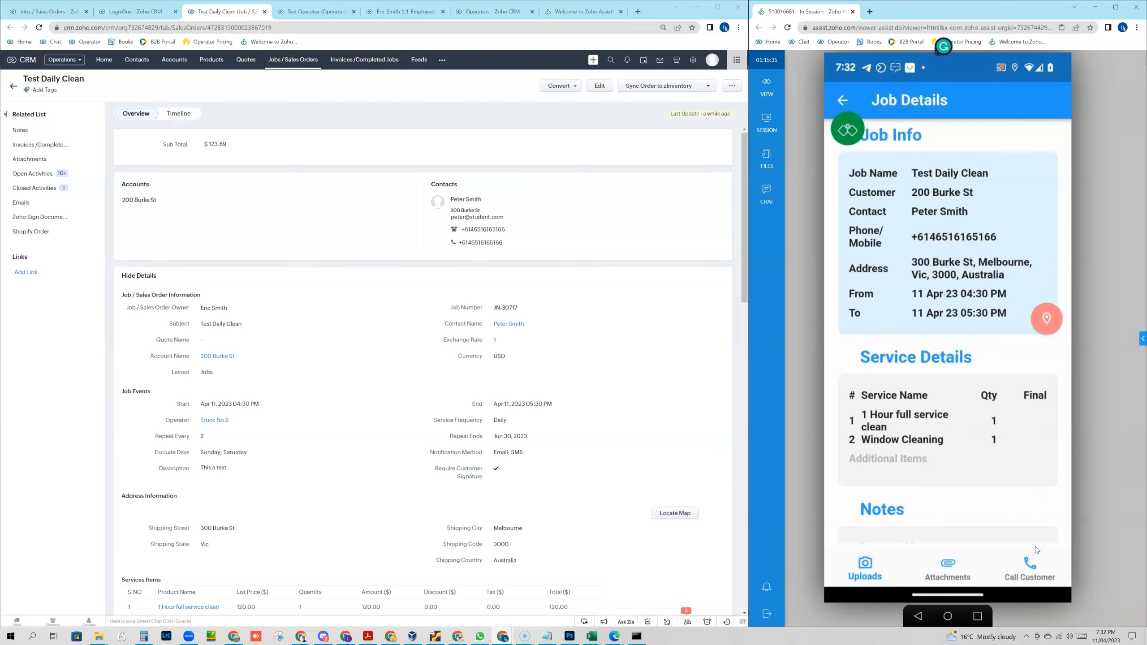
{"action": "scroll", "coordinate": [970, 430], "scroll_direction": "down", "scroll_amount": 5}
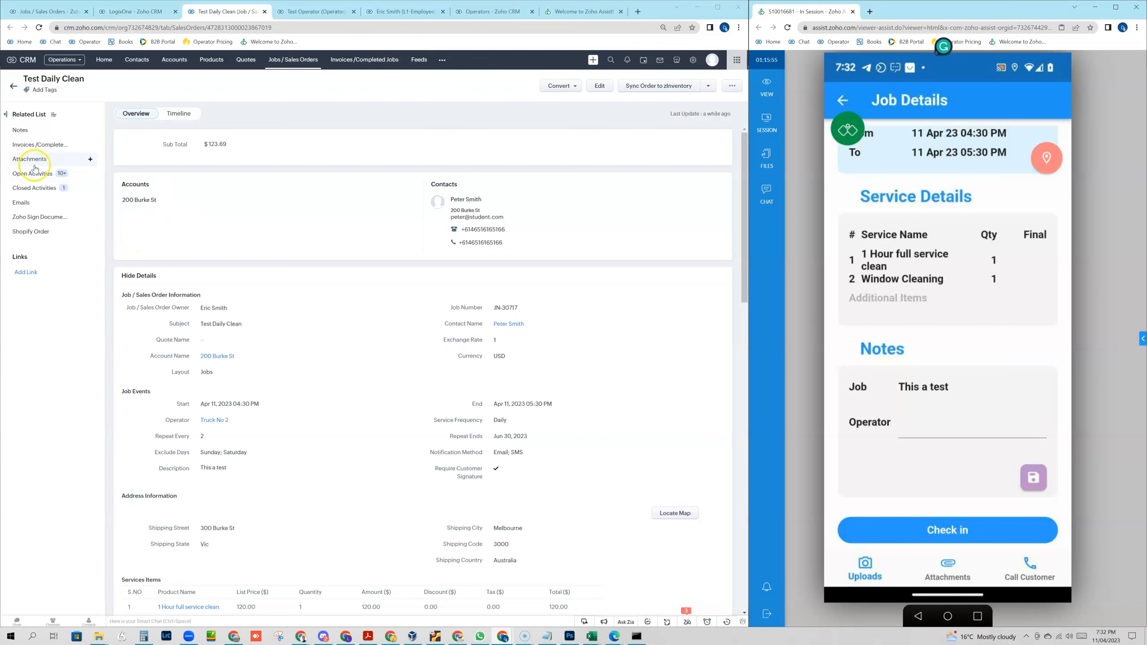
{"action": "left_click", "coordinate": [92, 160]}
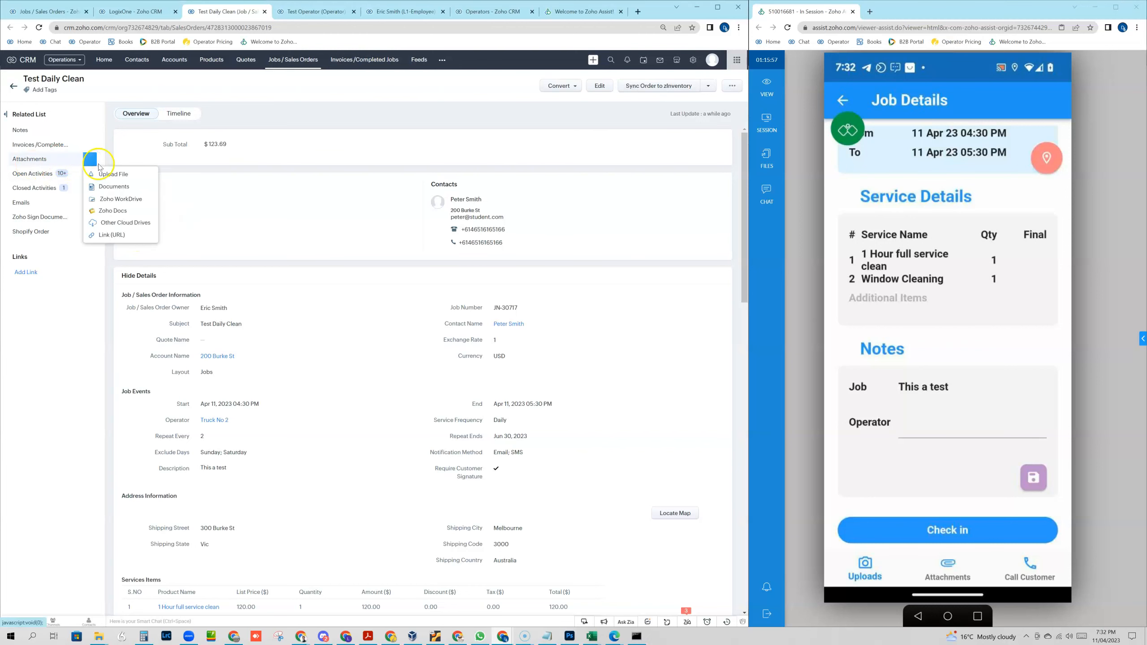
{"action": "left_click", "coordinate": [102, 175]}
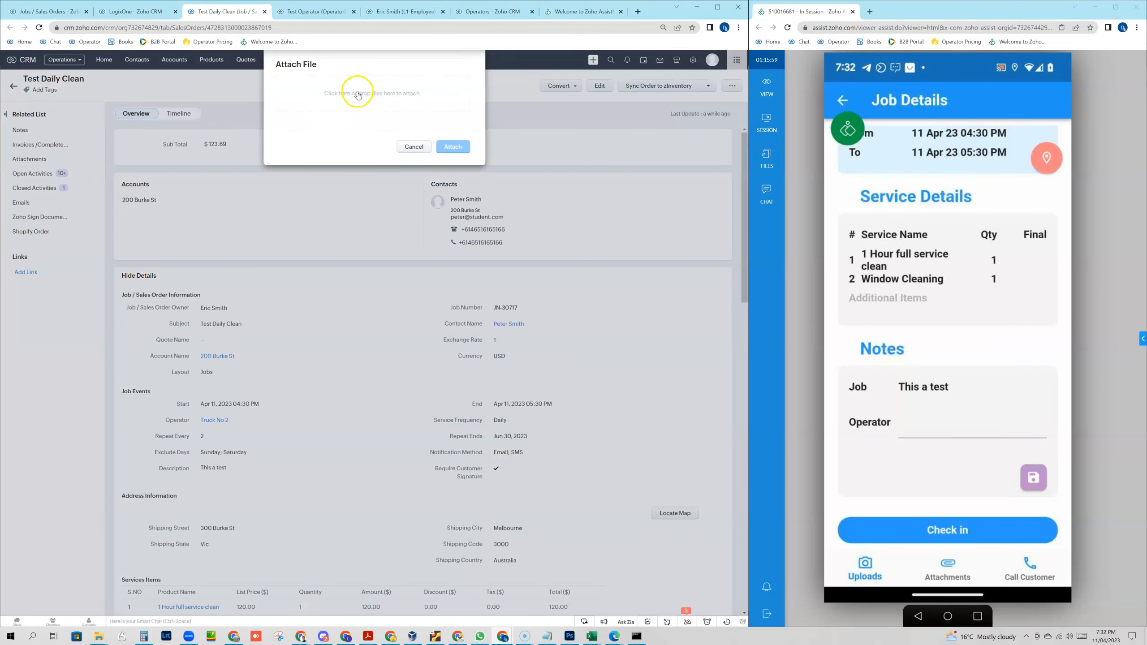
{"action": "left_click", "coordinate": [357, 91]}
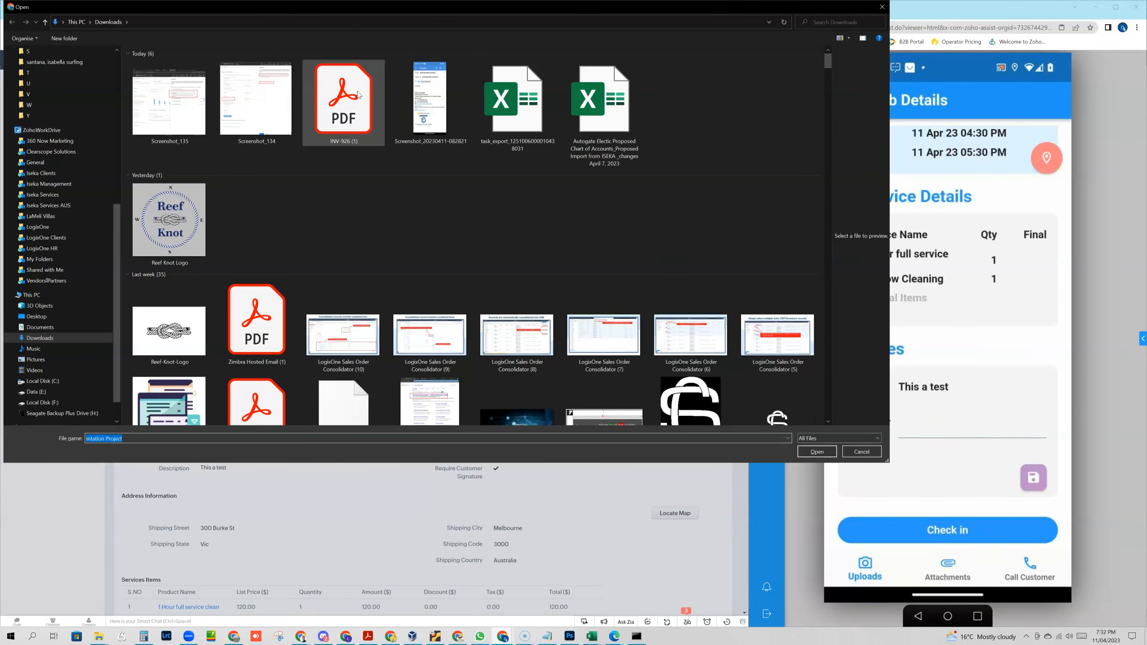
{"action": "left_click", "coordinate": [428, 98]}
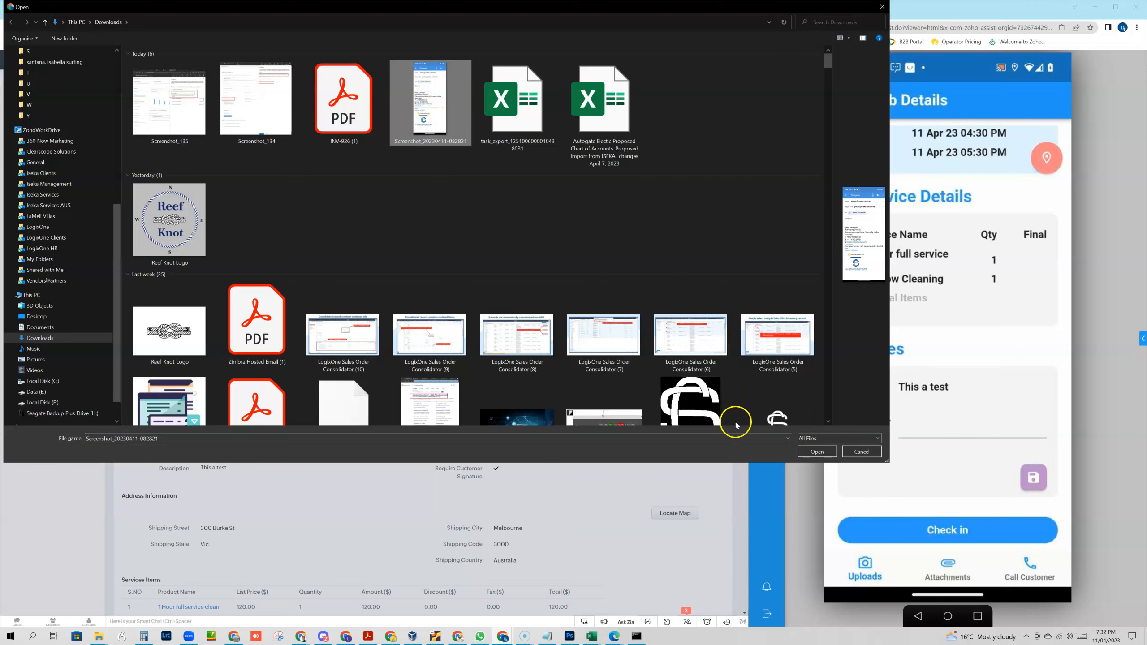
{"action": "left_click", "coordinate": [817, 451]}
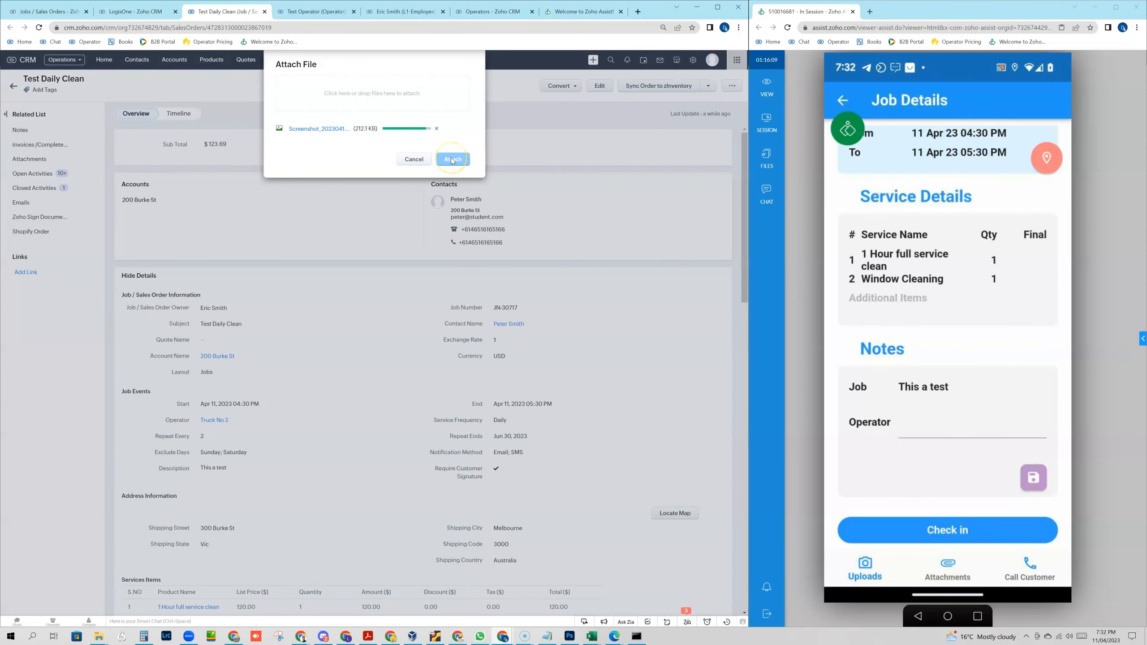
{"action": "left_click", "coordinate": [452, 160]}
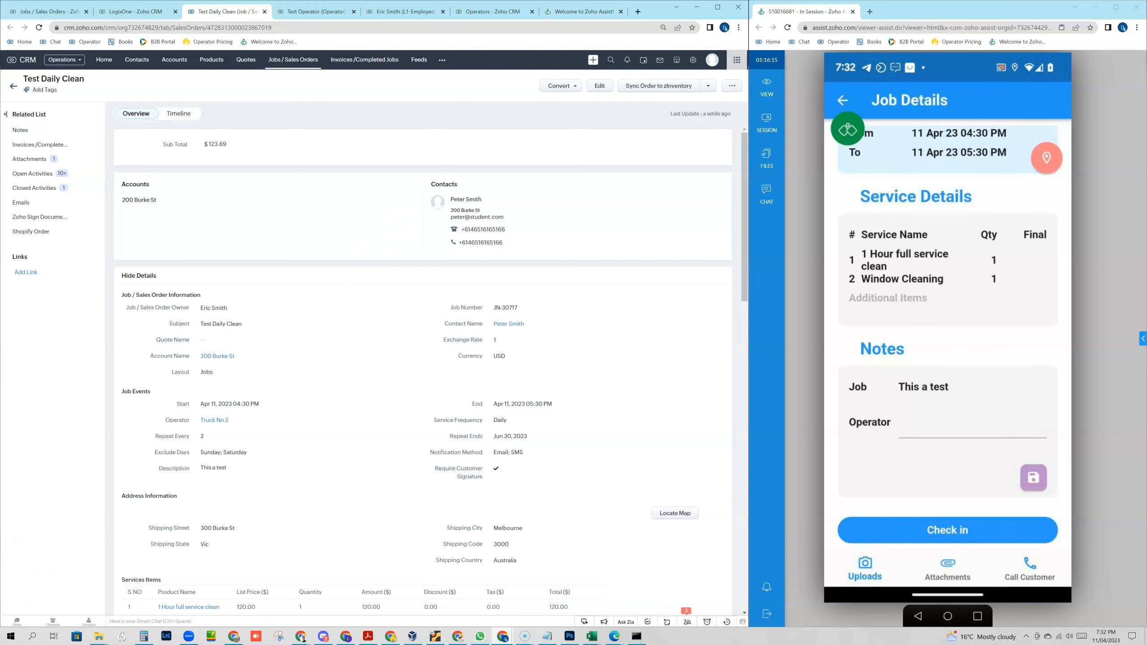
{"action": "left_click", "coordinate": [958, 558]}
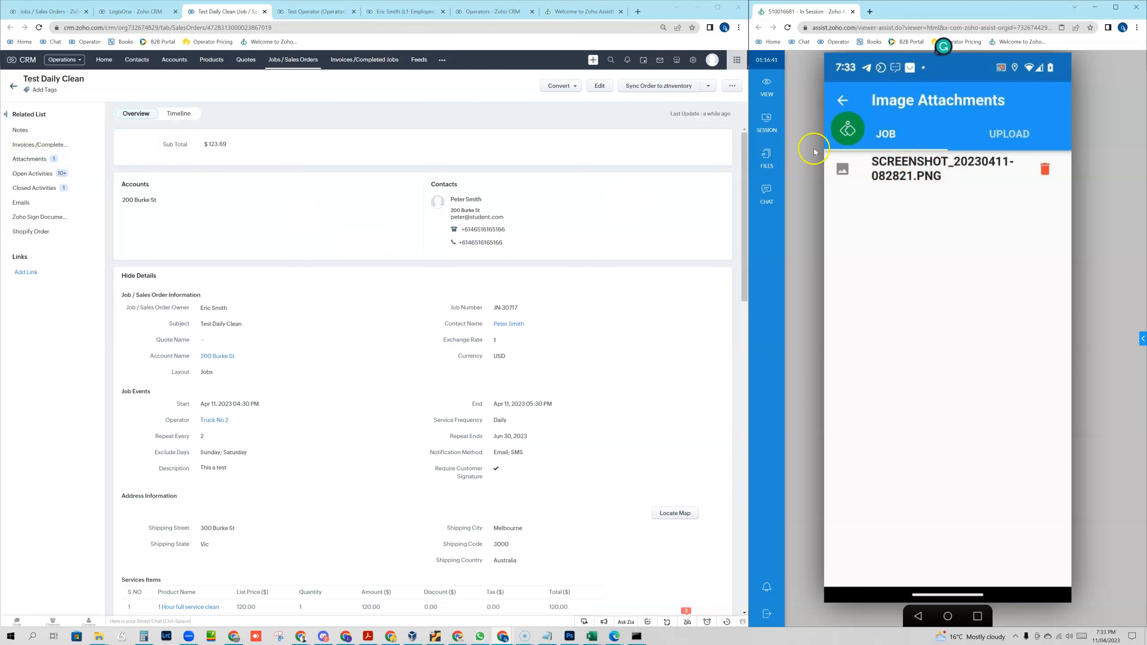
Step: Check the Google Maps route to the Burke Street job address, then return to Job Details
{"action": "left_click", "coordinate": [850, 100]}
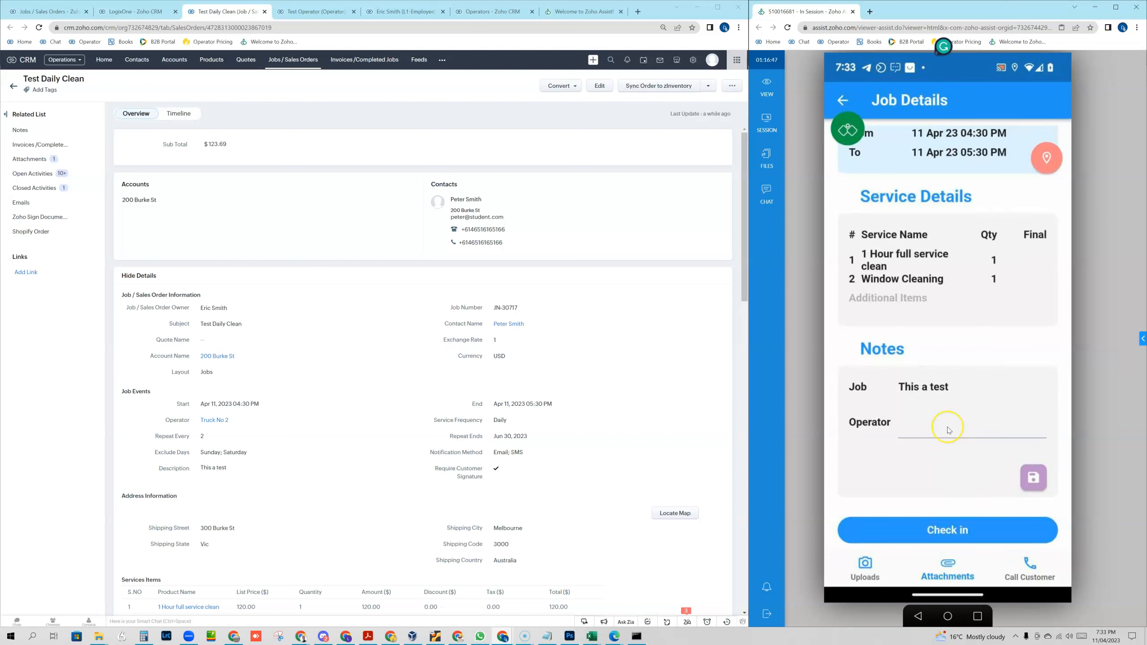
{"action": "scroll", "coordinate": [948, 428], "scroll_direction": "up", "scroll_amount": 3}
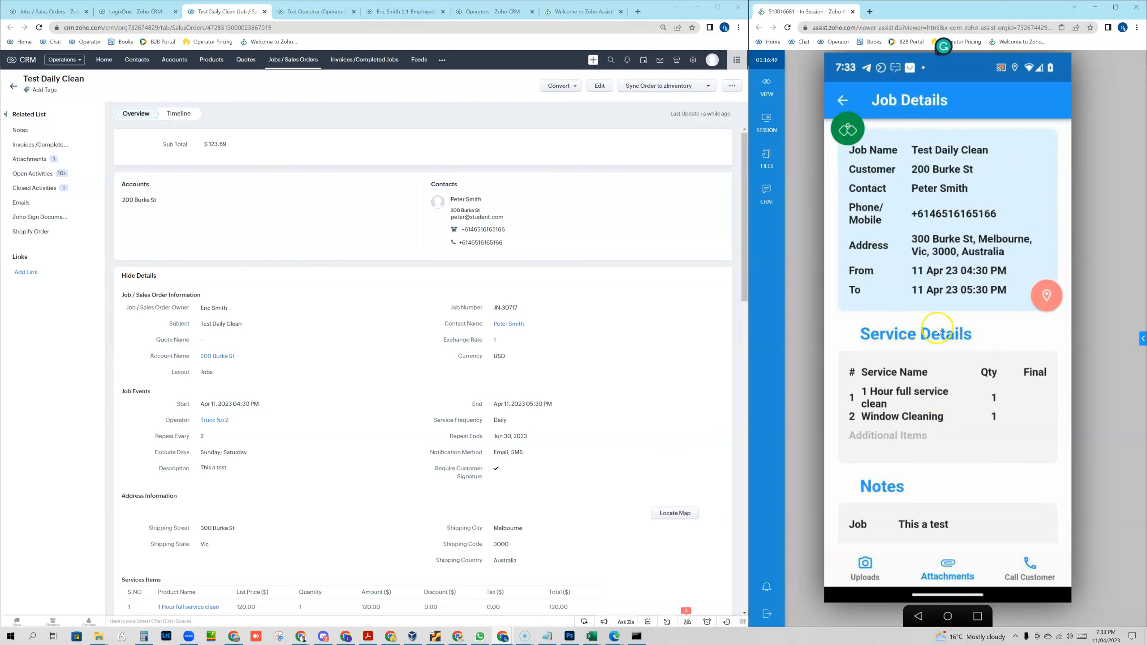
{"action": "left_click", "coordinate": [1051, 291]}
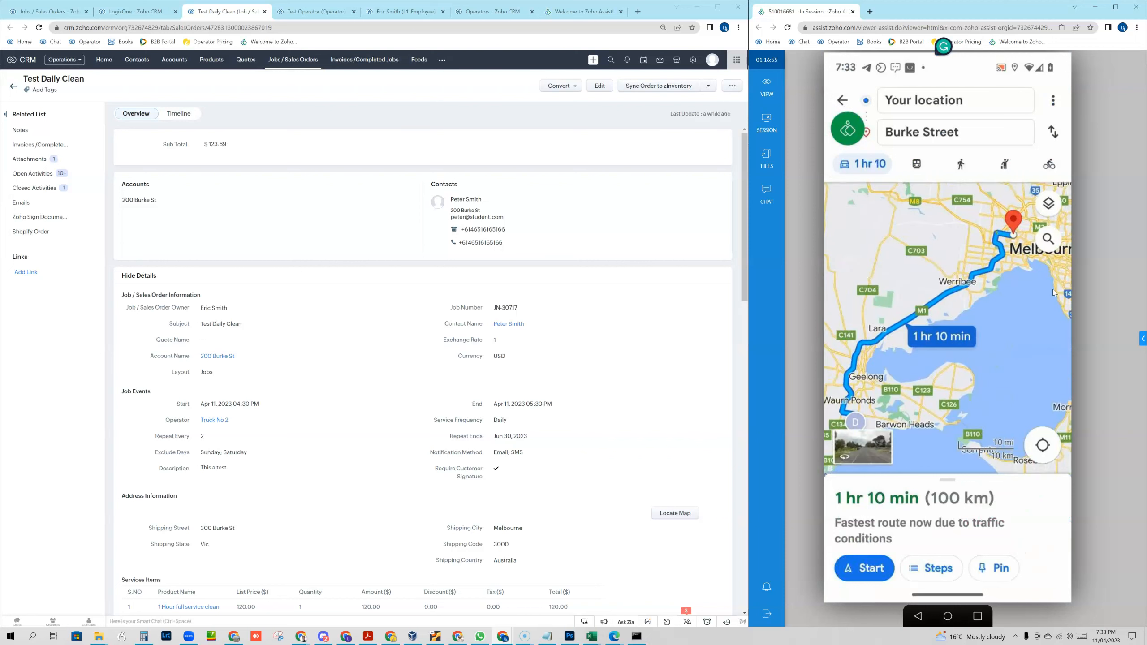
{"action": "left_click", "coordinate": [931, 282]}
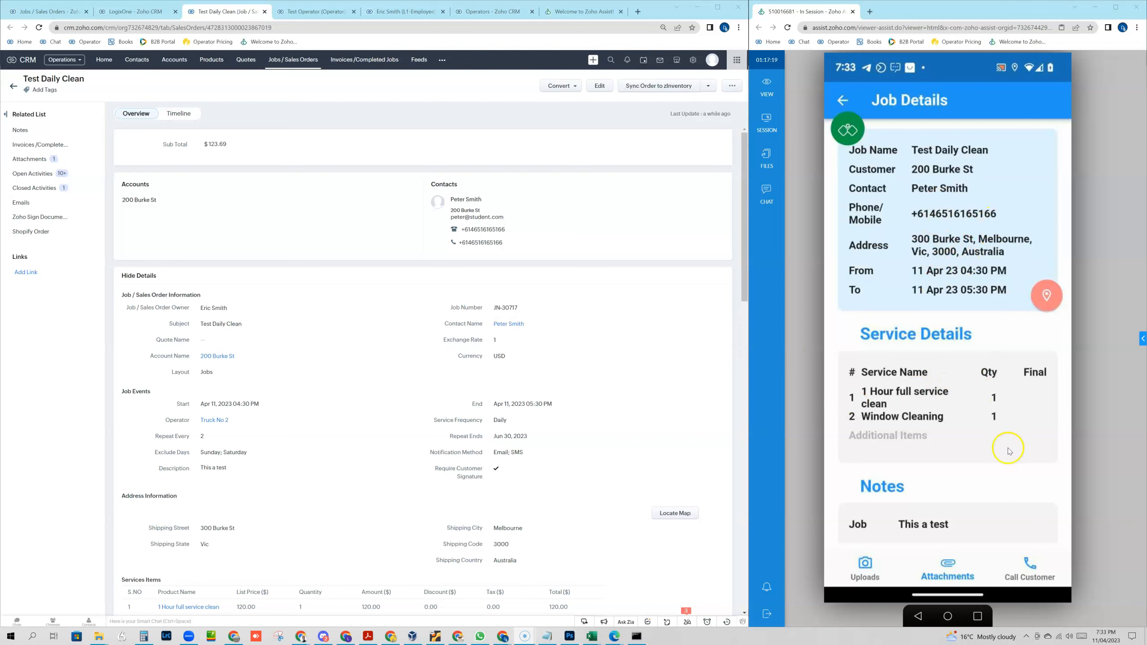
Step: Bring up the customer's number in the dialer from Job Details, then scroll back down the job screen
{"action": "left_click", "coordinate": [1029, 566]}
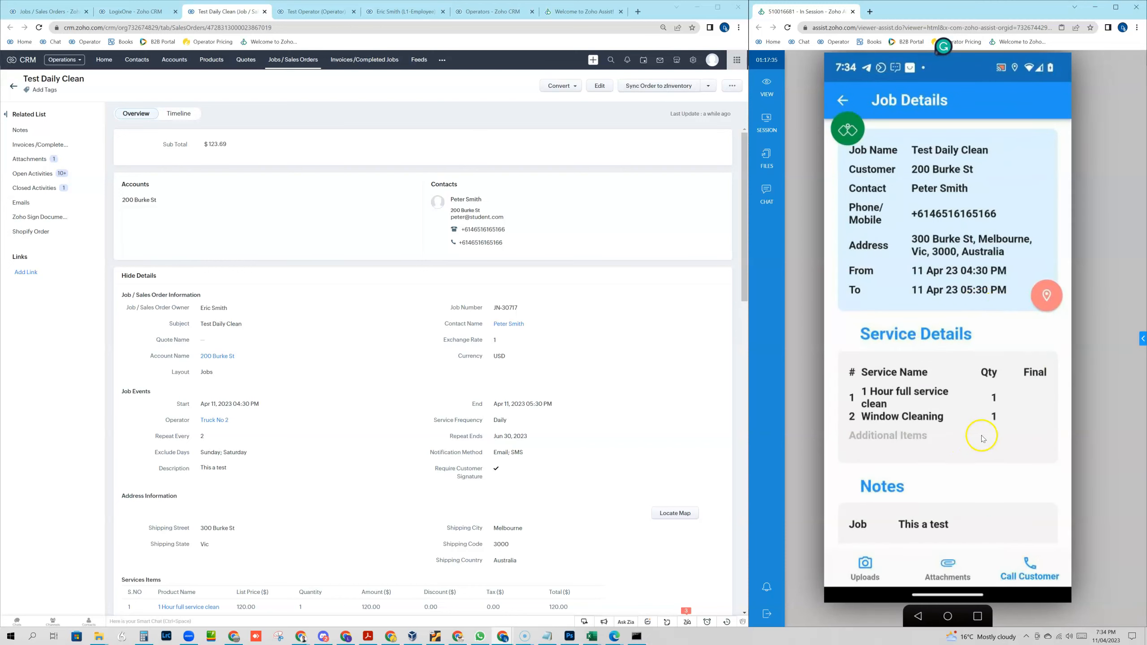
{"action": "scroll", "coordinate": [981, 431], "scroll_direction": "down", "scroll_amount": 3}
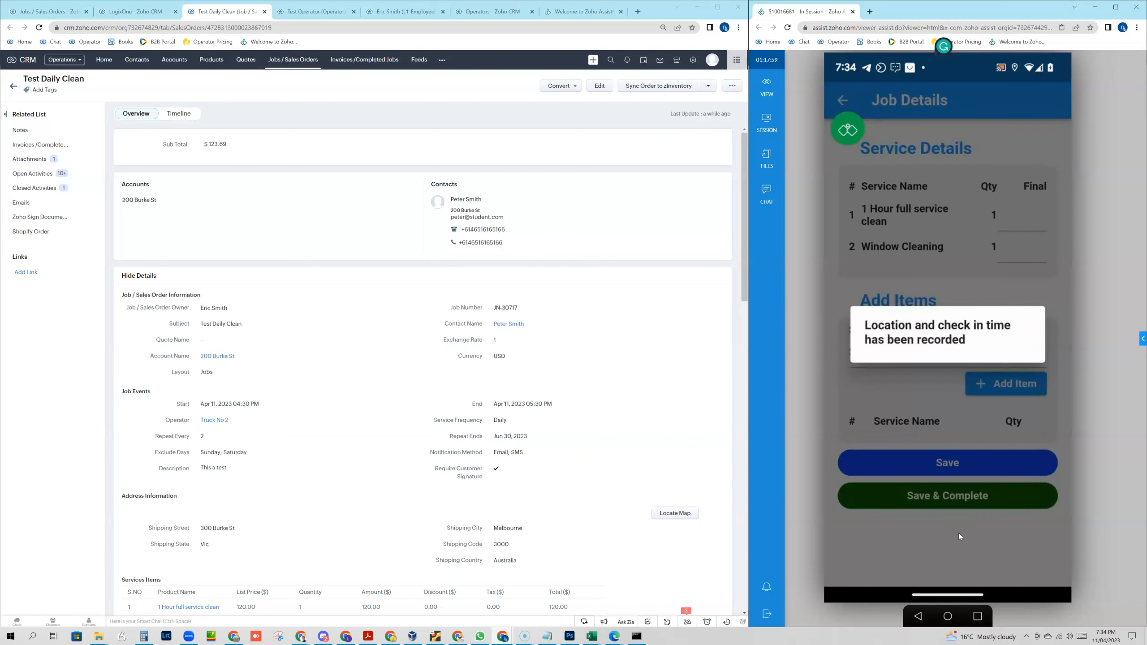
Step: Dismiss the check-in confirmation and open Test Daily Clean's Complete Job form
{"action": "left_click", "coordinate": [946, 375]}
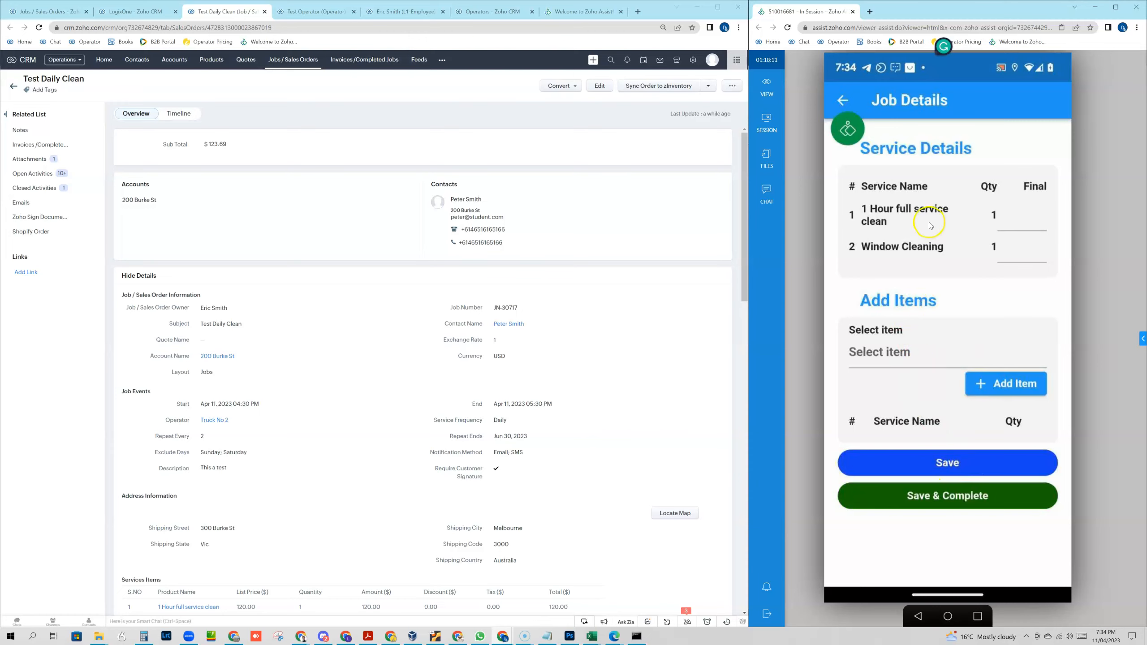
{"action": "left_click", "coordinate": [839, 96]}
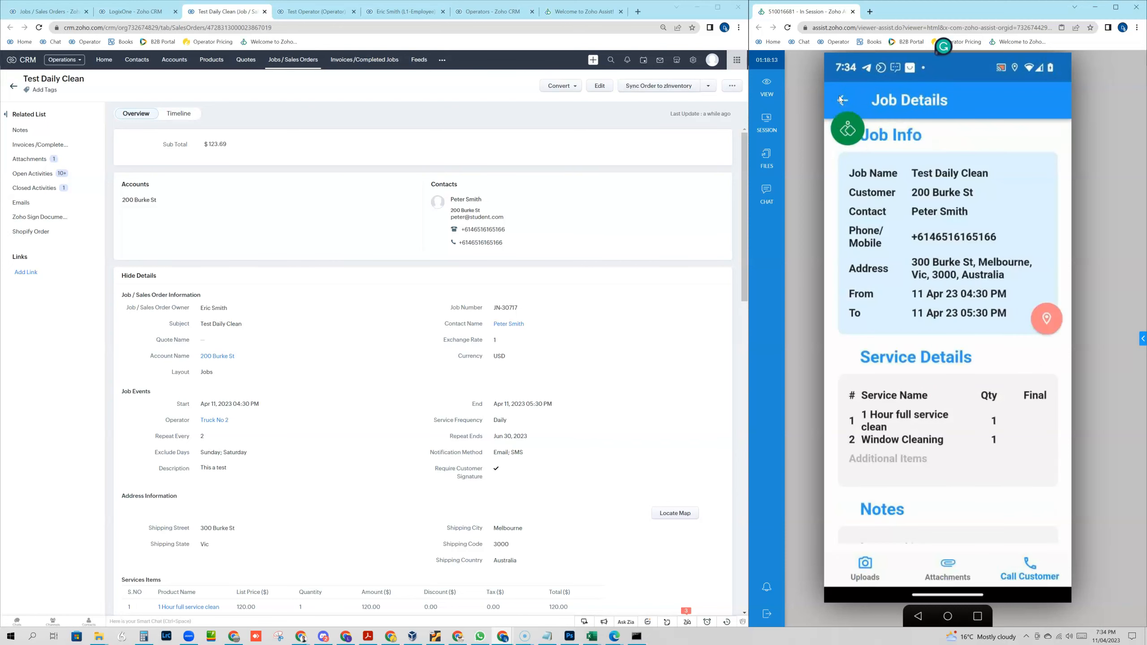
{"action": "left_click_drag", "start_coordinate": [950, 409], "coordinate": [948, 165]}
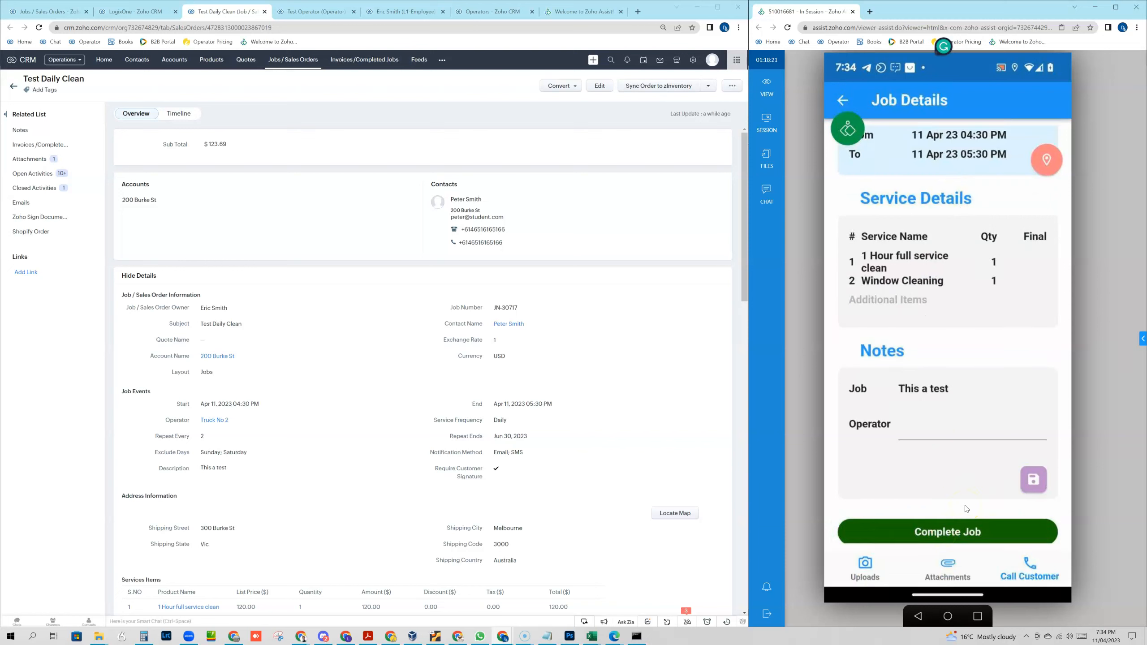
{"action": "left_click", "coordinate": [948, 533]}
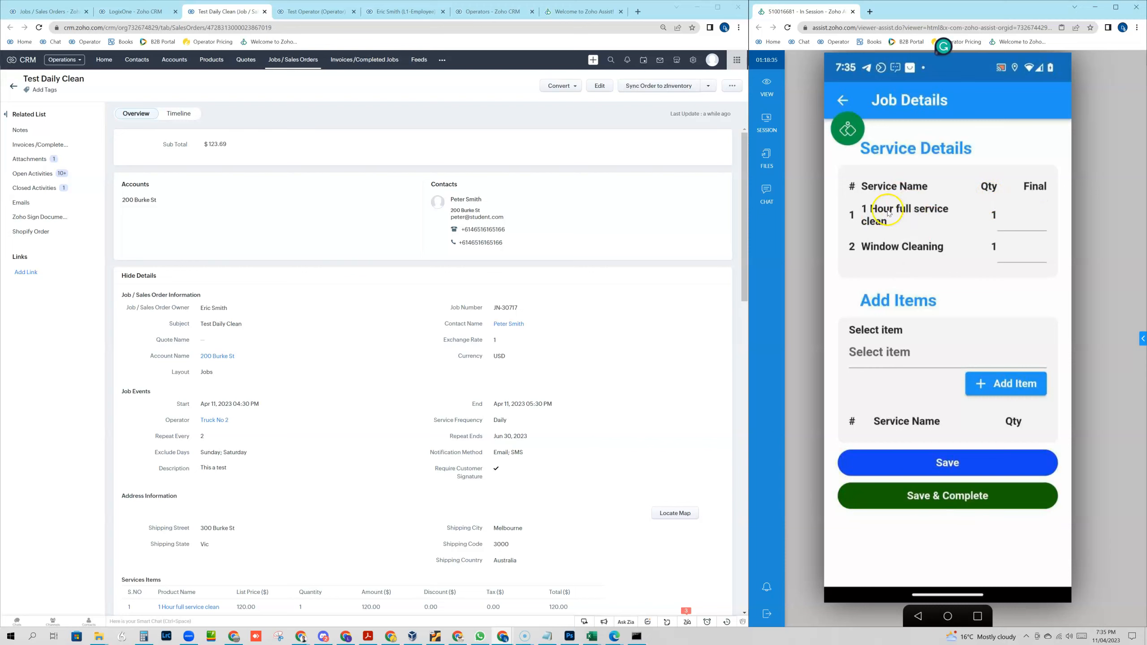
Step: Set the two services' final quantities to 11 and 1
{"action": "left_click", "coordinate": [1041, 223]}
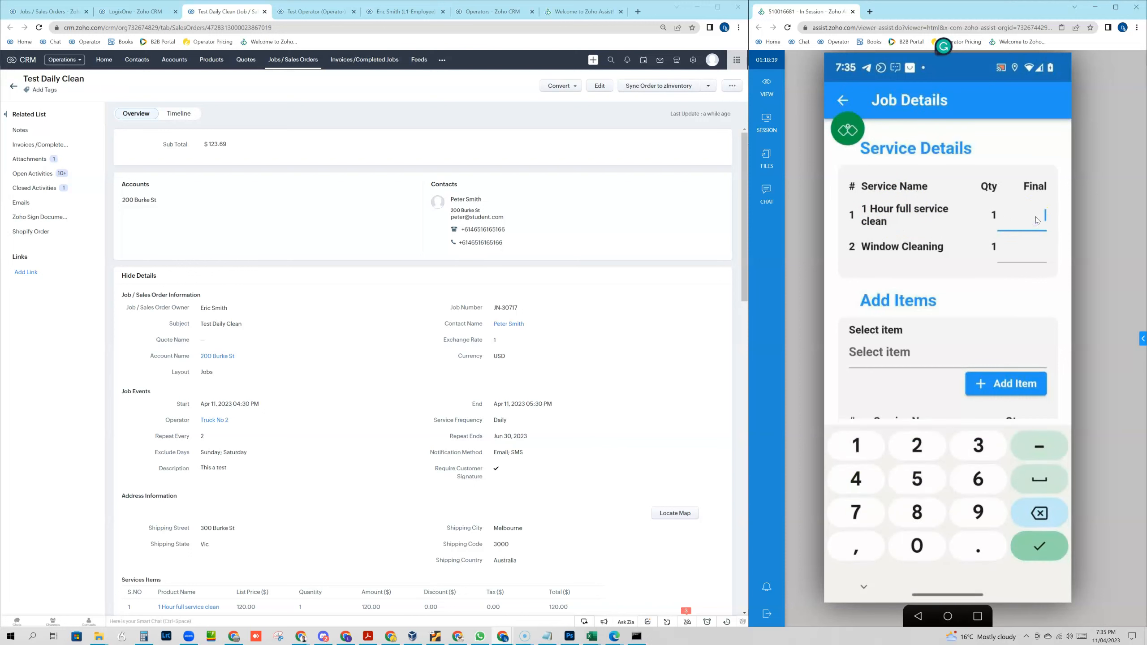
{"action": "type", "text": "1"}
{"action": "left_click", "coordinate": [857, 446]}
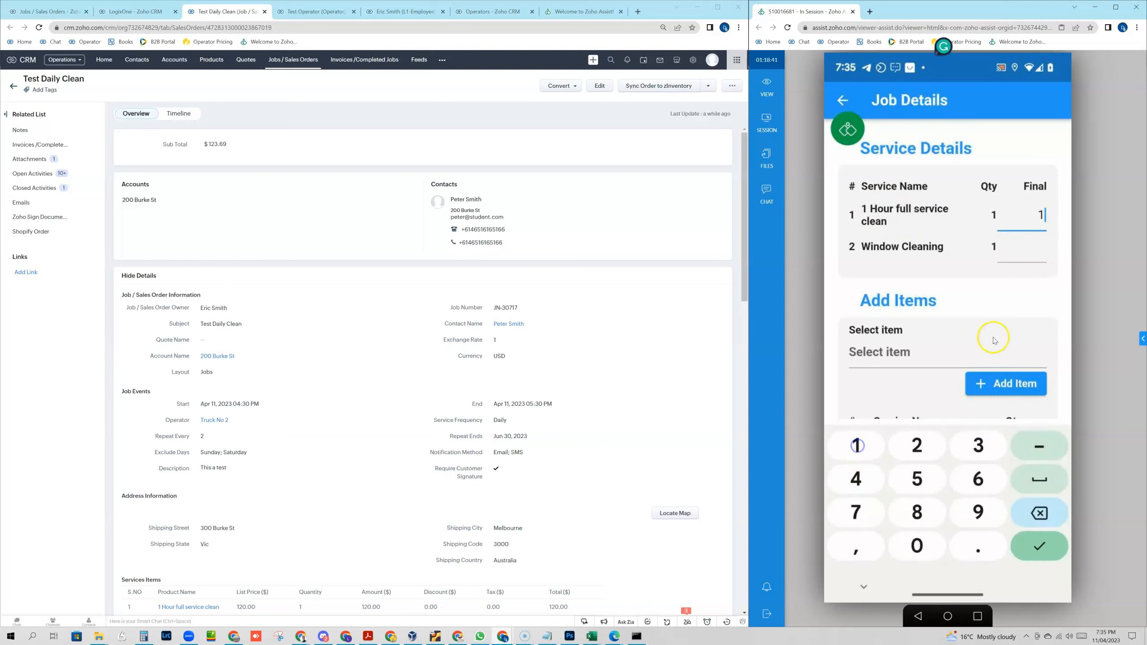
{"action": "left_click", "coordinate": [869, 449]}
Step: Add the 3 Hose Kit-SlideDriver item at quantity 1 with description 'EST'
{"action": "left_click", "coordinate": [896, 353]}
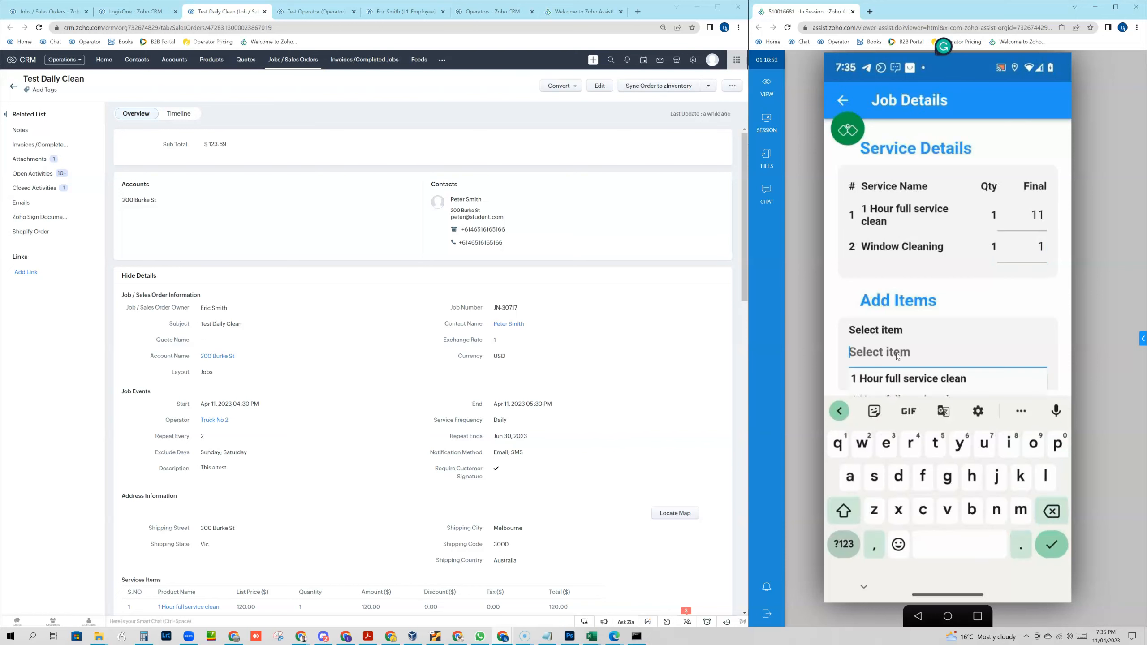
{"action": "left_click", "coordinate": [864, 588]}
{"action": "left_click", "coordinate": [920, 443]}
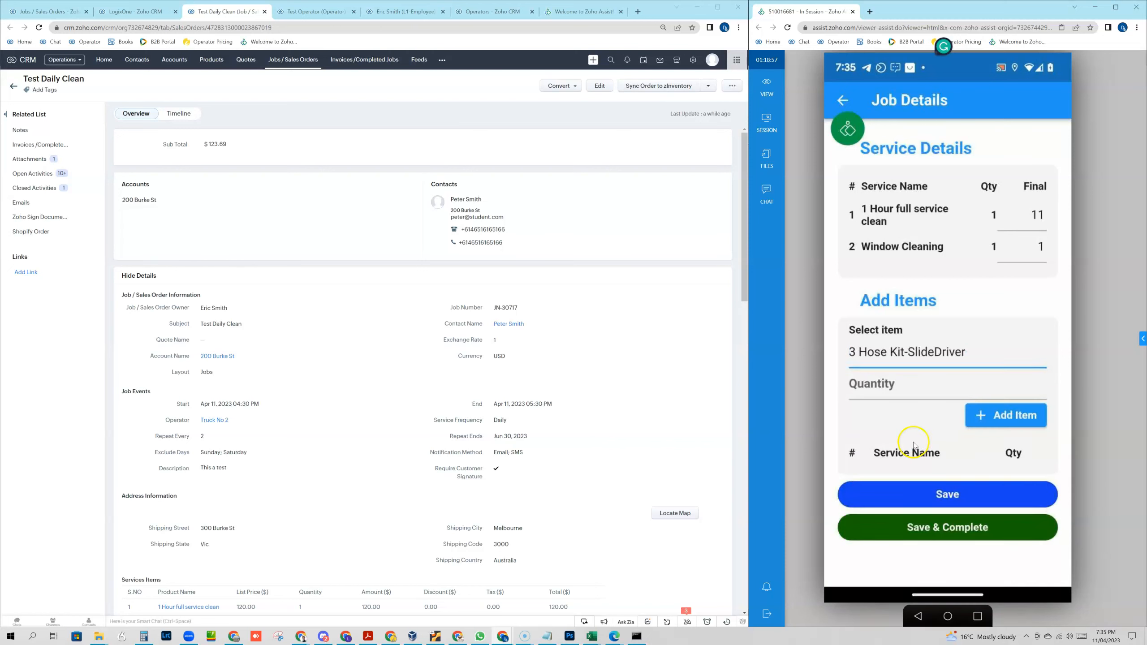
{"action": "left_click", "coordinate": [863, 387]}
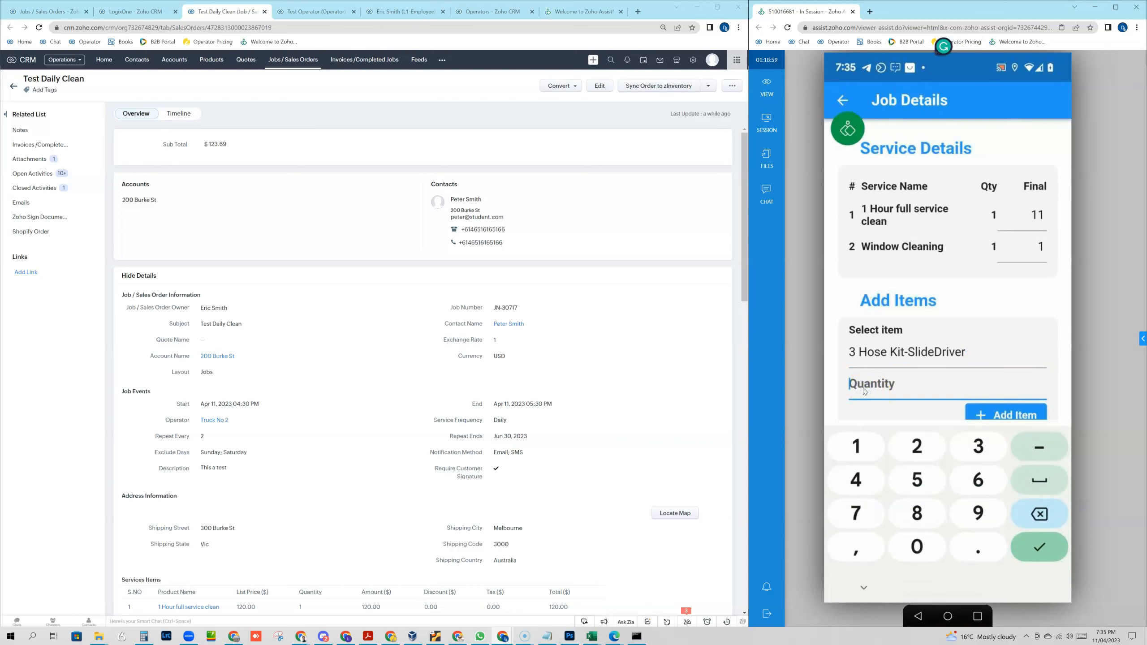
{"action": "left_click", "coordinate": [862, 445]}
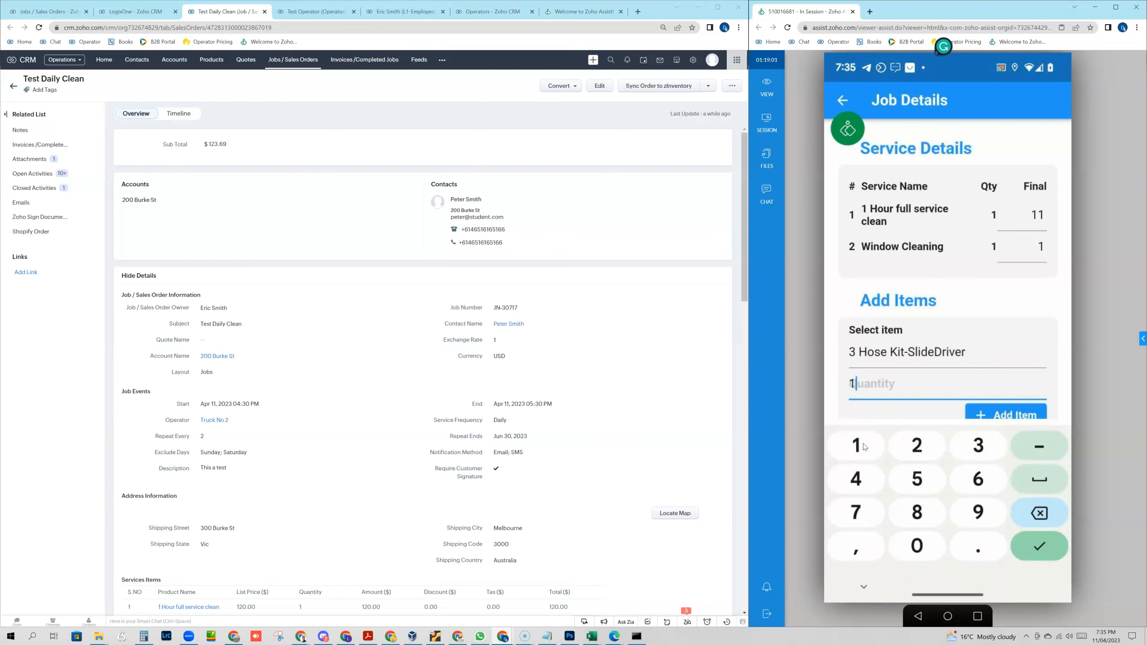
{"action": "left_click", "coordinate": [1045, 544]}
{"action": "left_click", "coordinate": [1007, 414]}
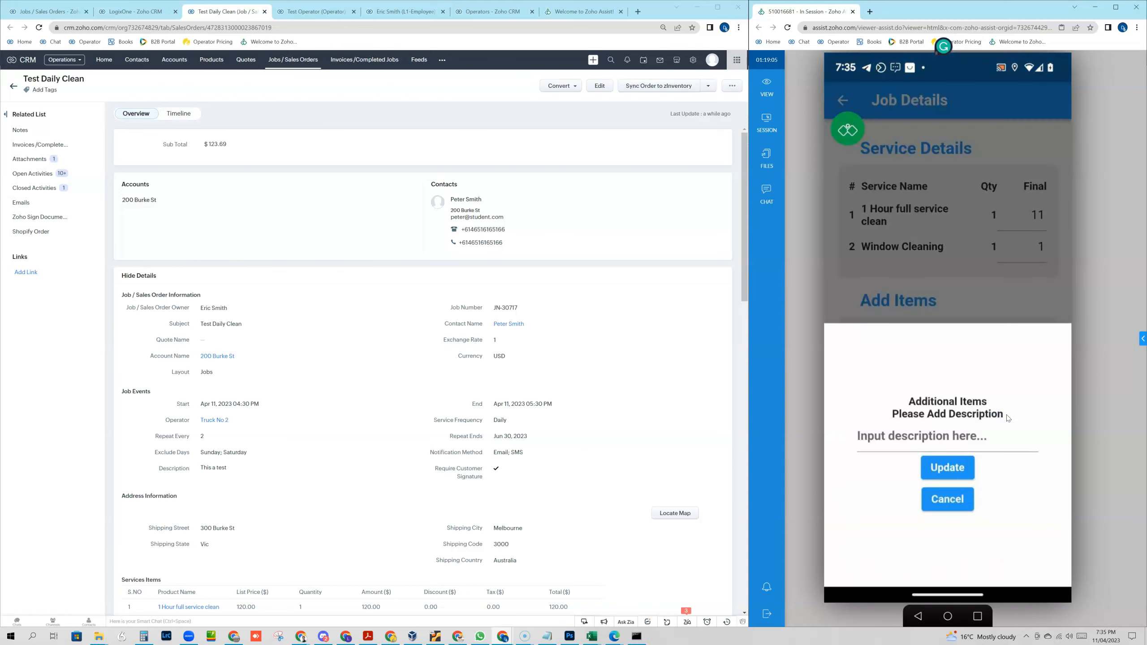
{"action": "left_click", "coordinate": [874, 436]}
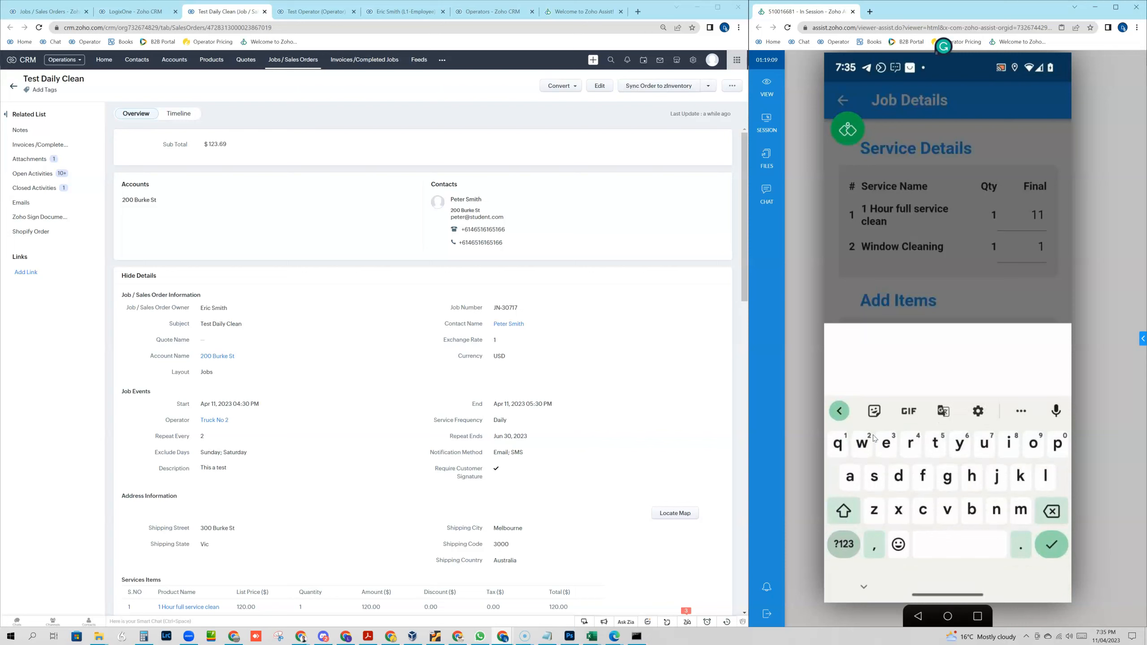
{"action": "type", "text": "est"}
{"action": "left_click", "coordinate": [933, 412]}
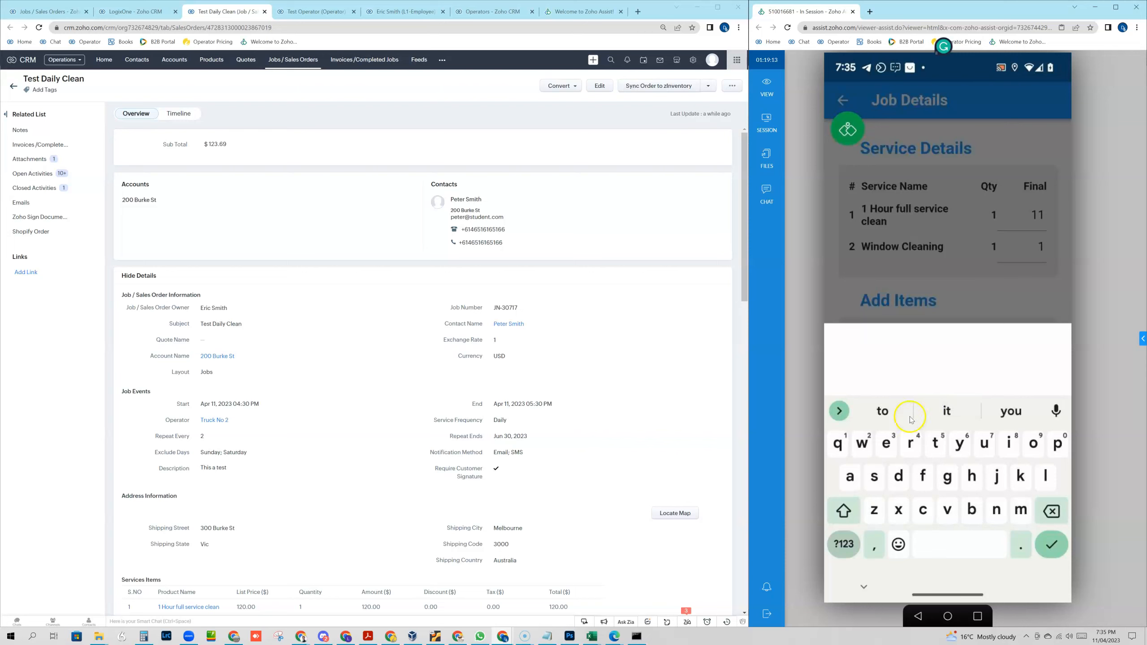
{"action": "left_click", "coordinate": [864, 585]}
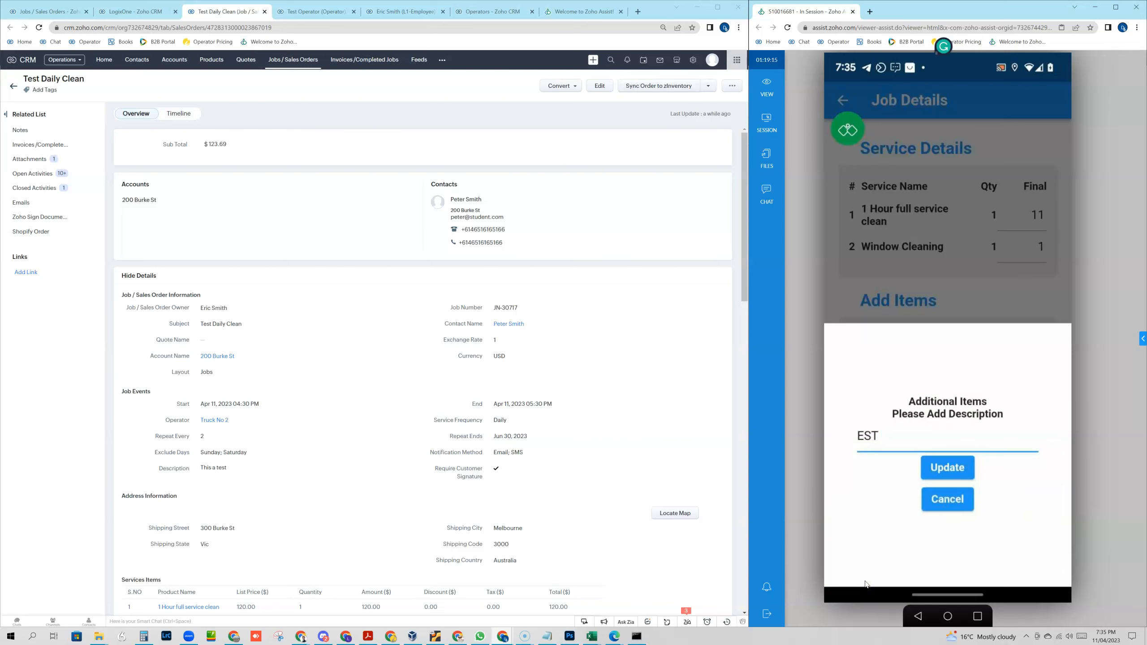
{"action": "left_click", "coordinate": [961, 469]}
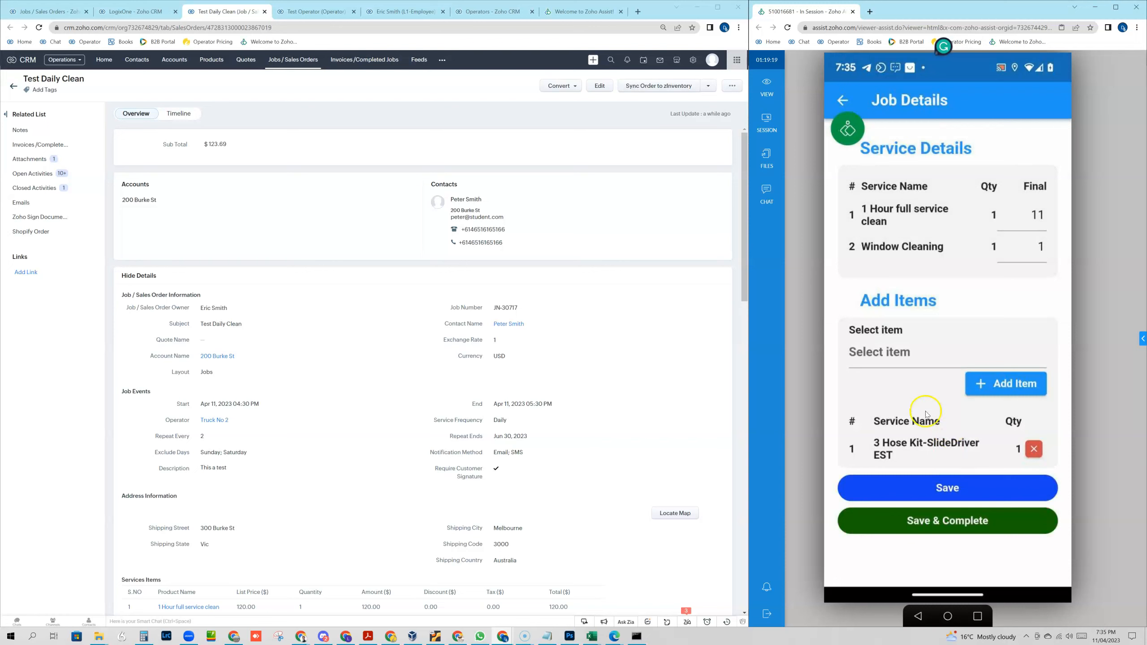
Step: Add AC Diamond Control Brd at quantity 3 and save the job's added items
{"action": "left_click", "coordinate": [882, 359]}
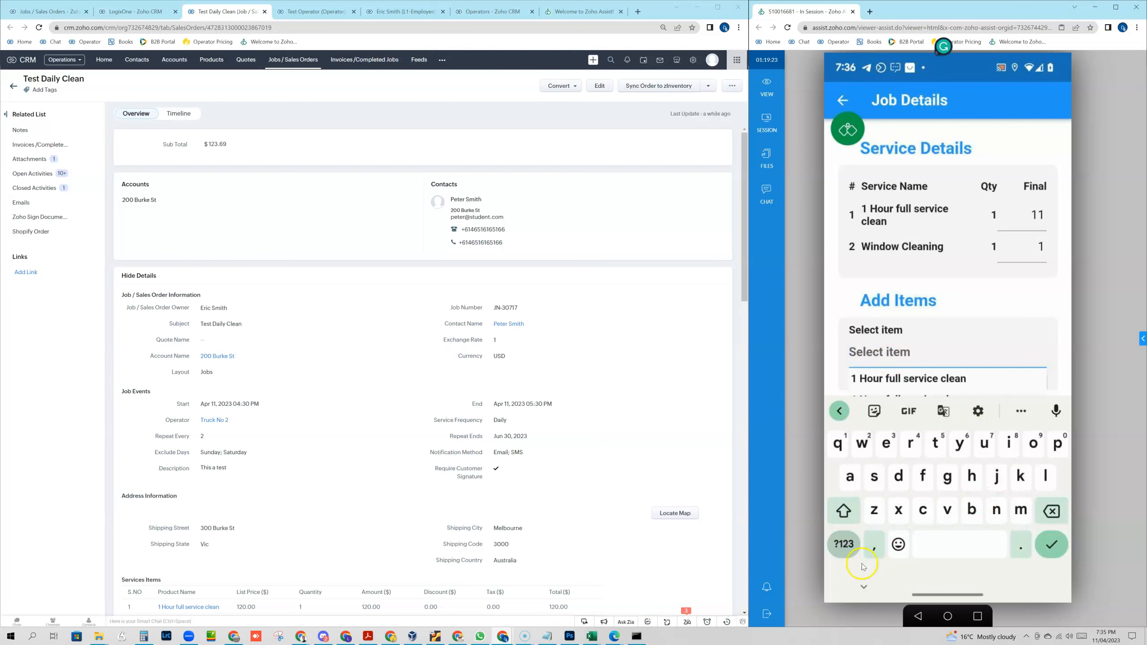
{"action": "left_click", "coordinate": [865, 588]}
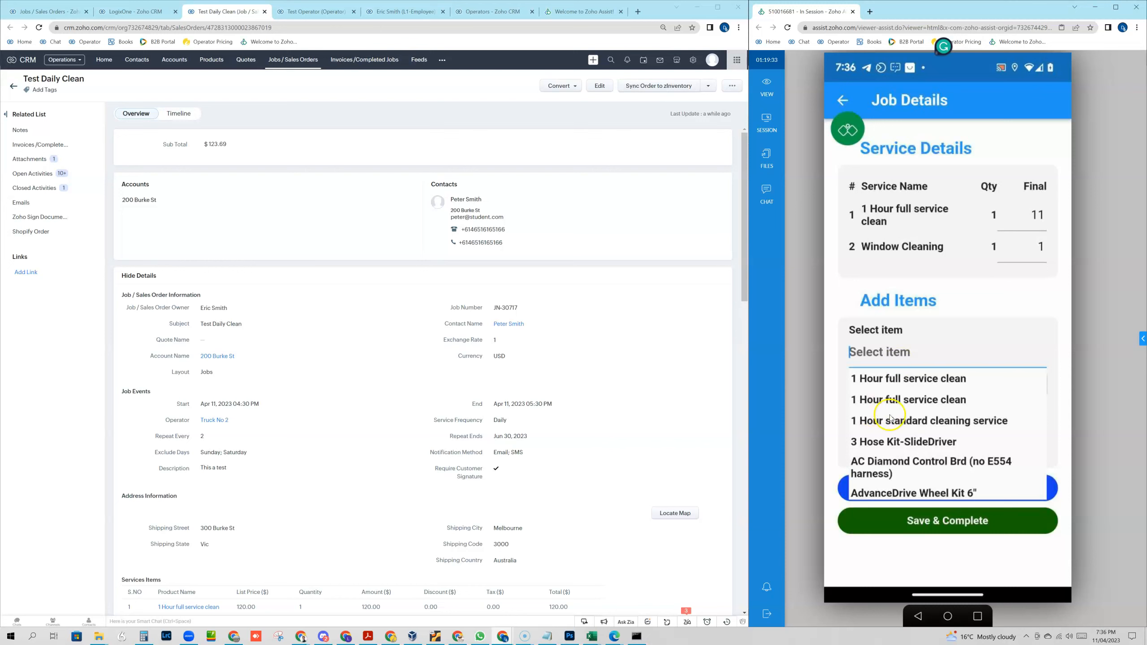
{"action": "left_click", "coordinate": [884, 465]}
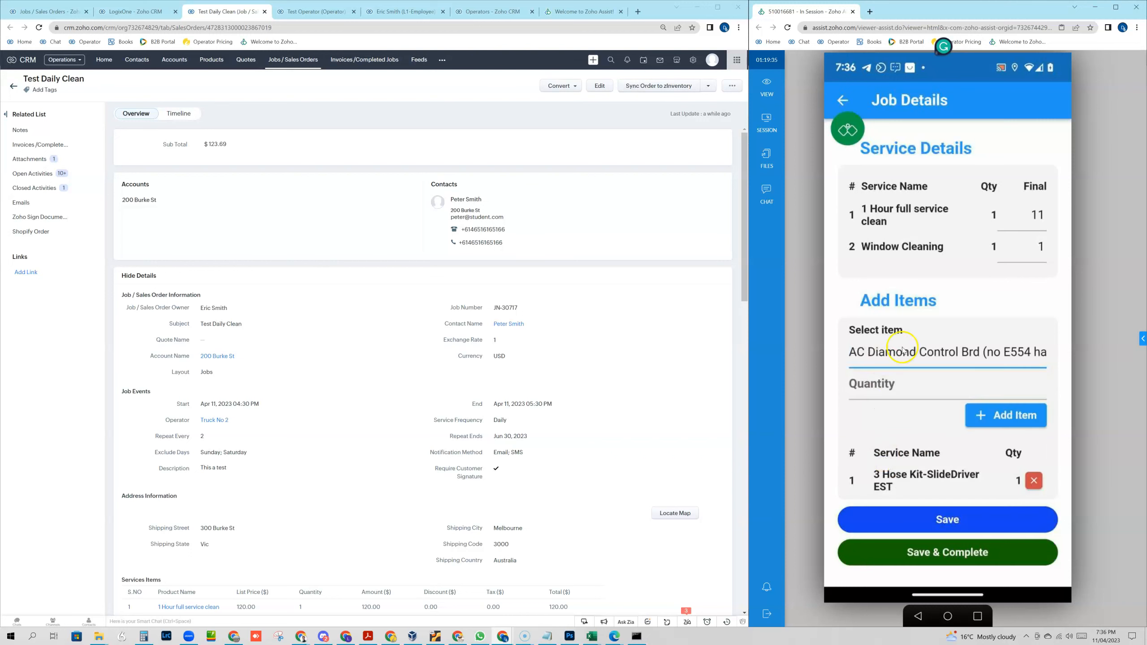
{"action": "left_click", "coordinate": [869, 377]}
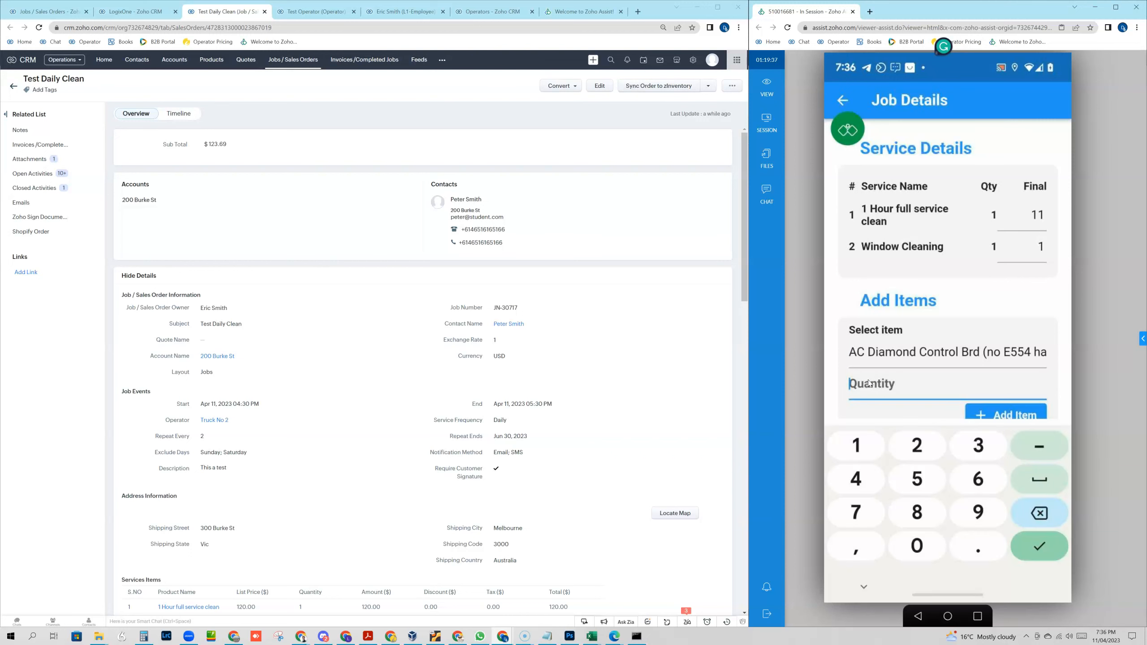
{"action": "left_click", "coordinate": [979, 441]}
{"action": "left_click", "coordinate": [1008, 410]}
{"action": "left_click", "coordinate": [955, 492]}
{"action": "left_click", "coordinate": [950, 470]}
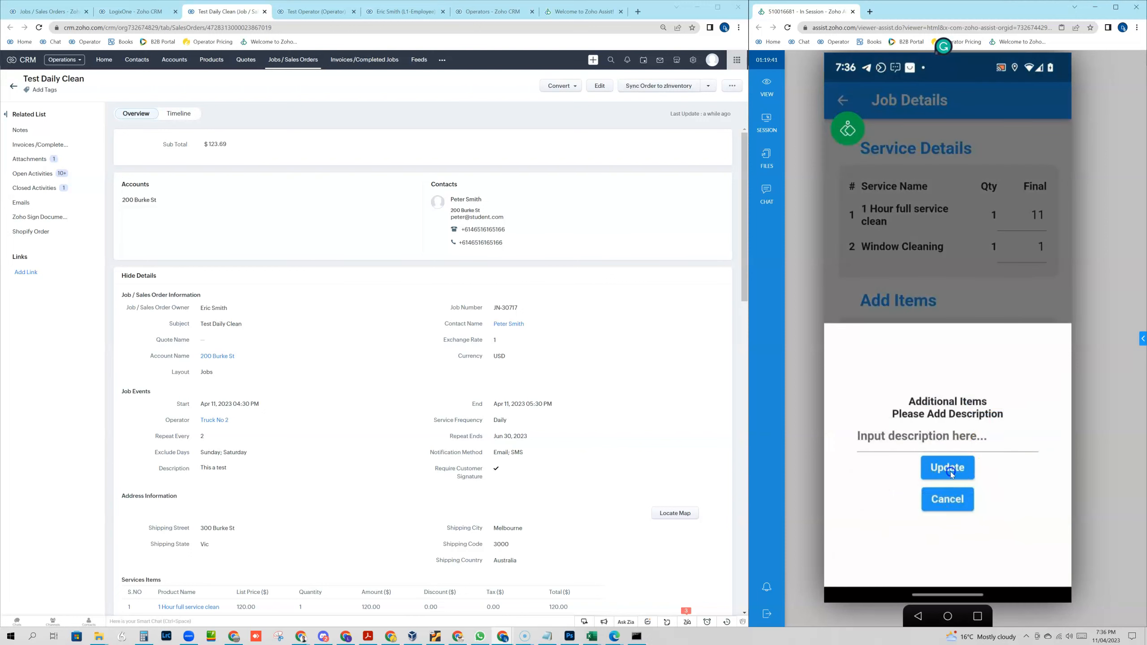
{"action": "left_click", "coordinate": [964, 507]}
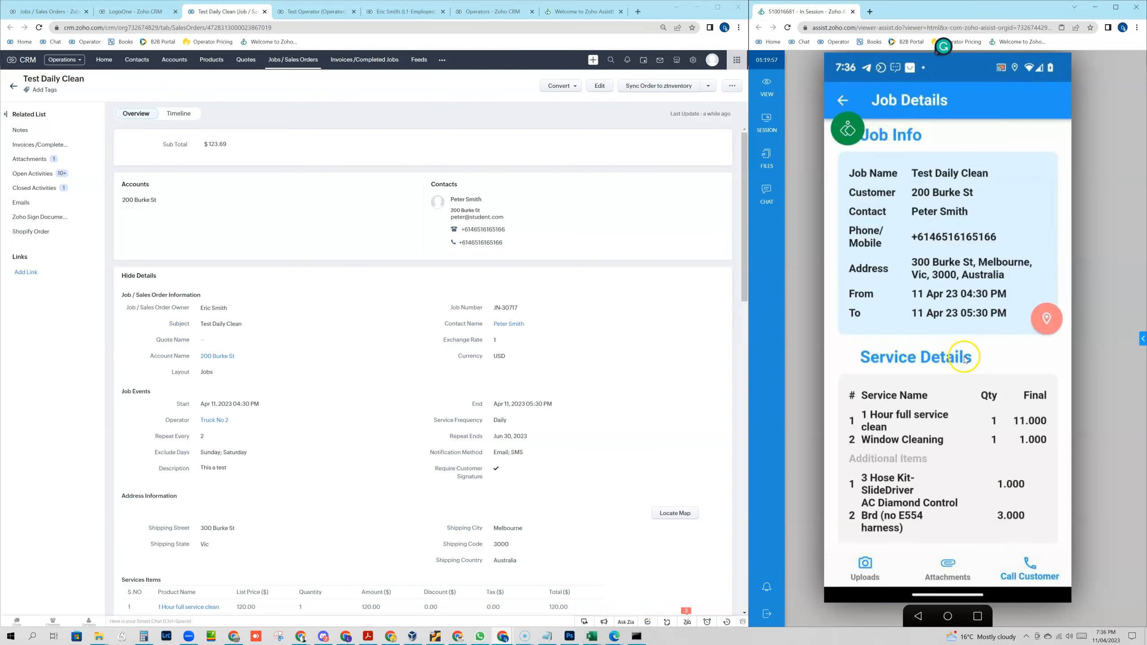
{"action": "left_click_drag", "start_coordinate": [965, 469], "coordinate": [951, 352]}
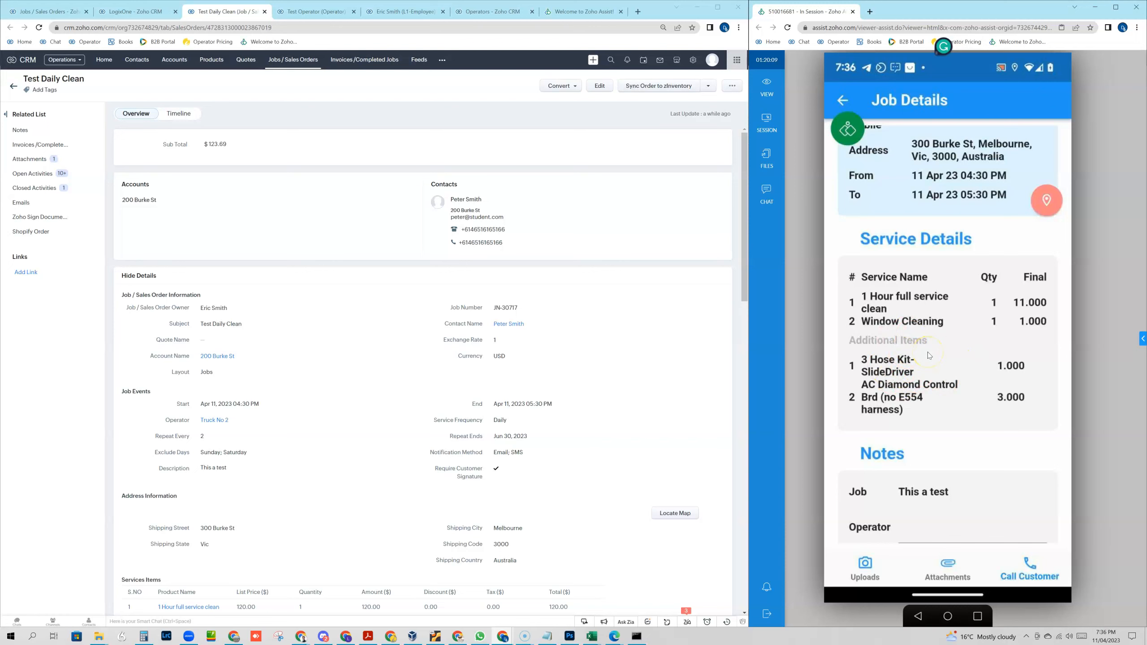
{"action": "left_click_drag", "start_coordinate": [949, 456], "coordinate": [948, 285]}
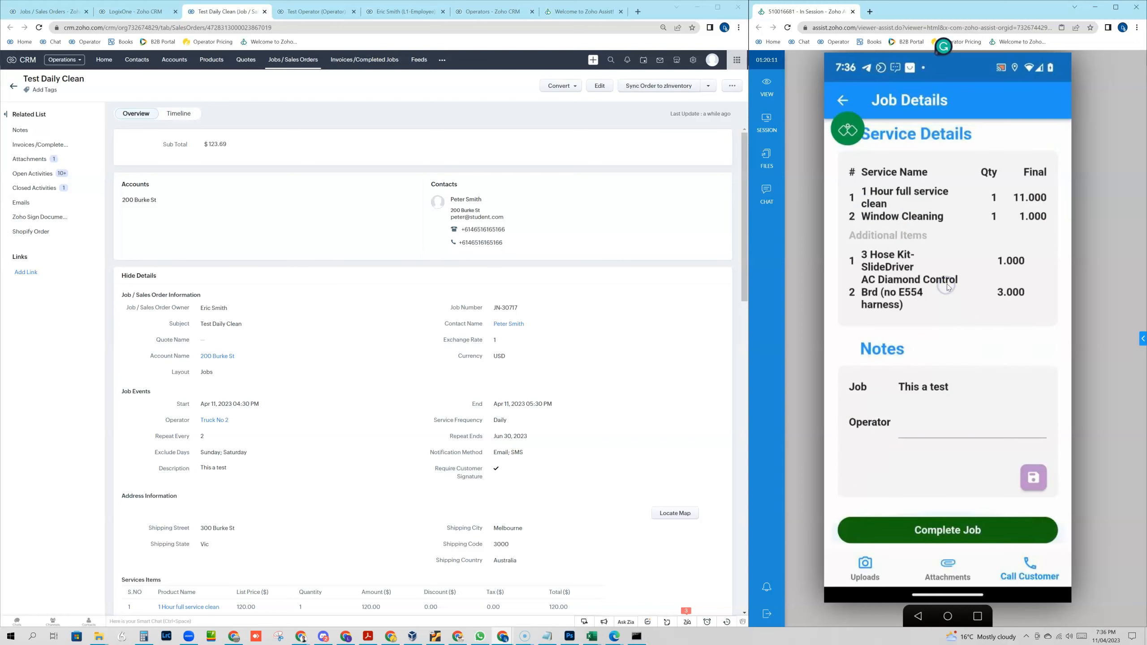
Step: Reopen Complete Job and change the 1 Hour full service clean final quantity to 12
{"action": "left_click", "coordinate": [962, 523]}
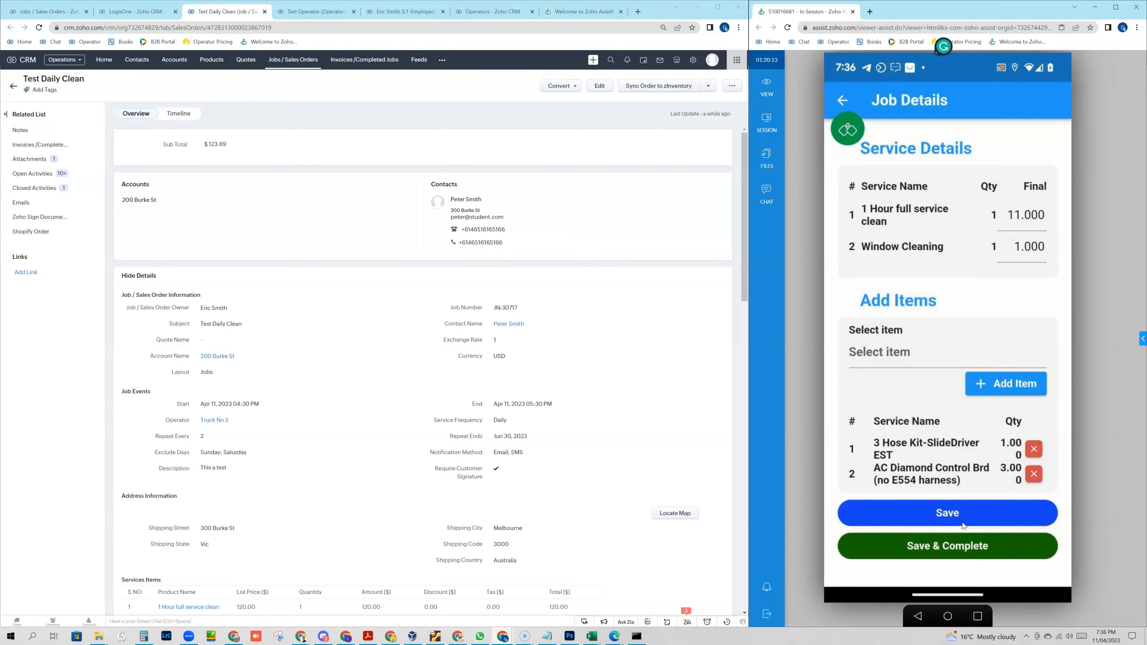
{"action": "left_click", "coordinate": [1024, 214]}
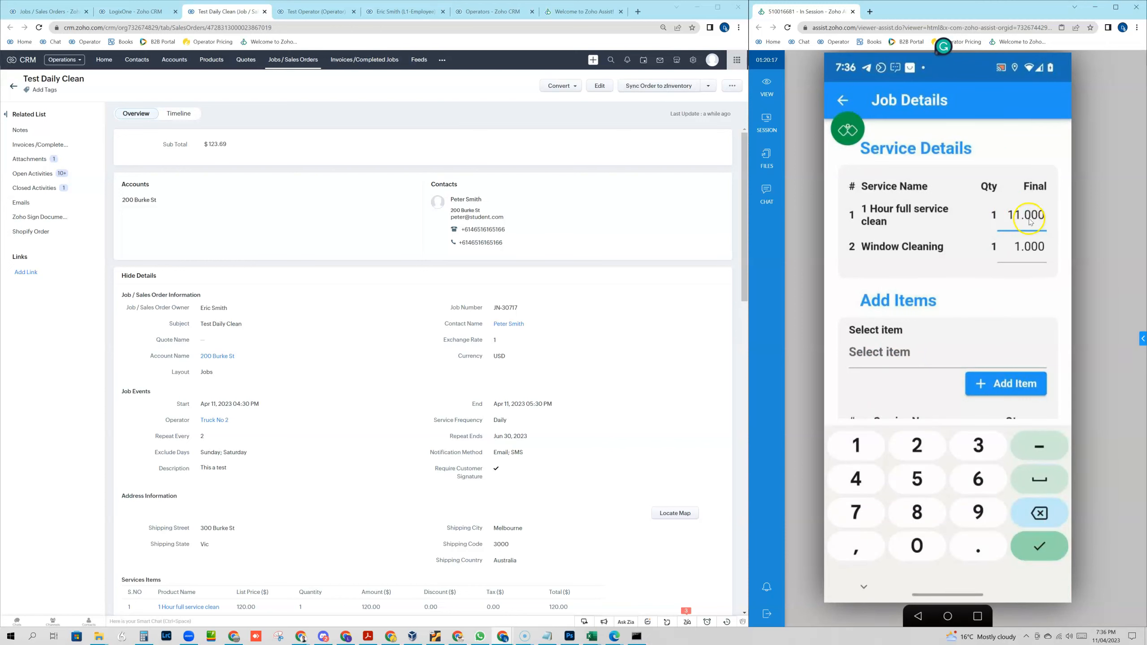
{"action": "left_click", "coordinate": [1019, 217]}
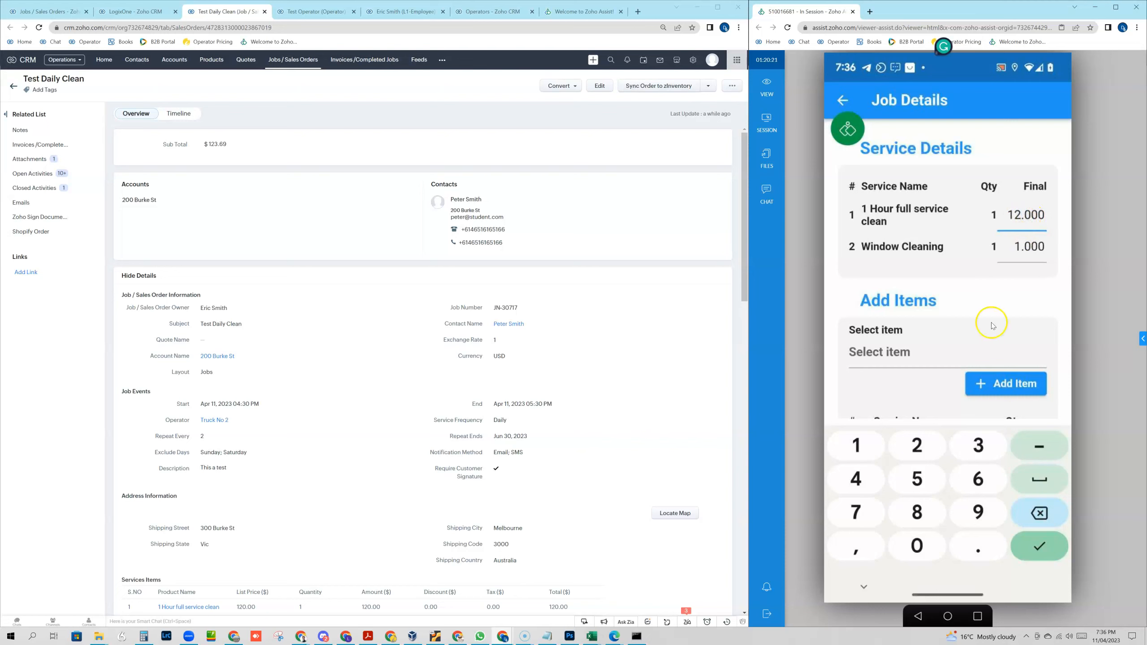
Step: Add 20 AdvanceDrive Wheel Kit 6" as an extra item and update the job
{"action": "left_click", "coordinate": [899, 357]}
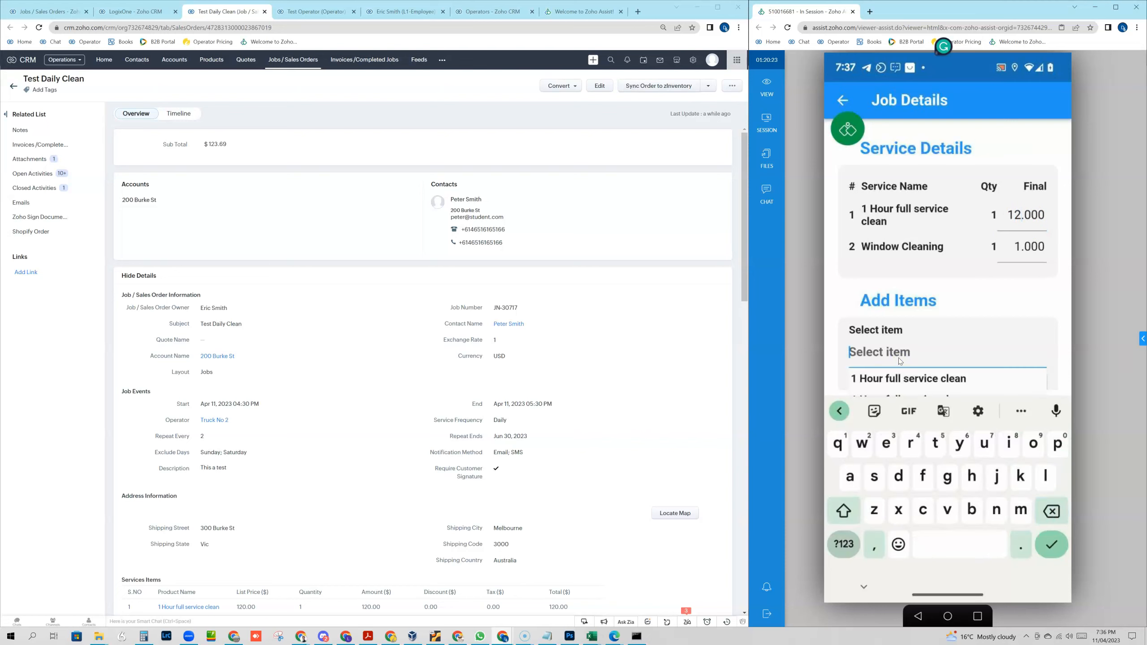
{"action": "left_click", "coordinate": [864, 587]}
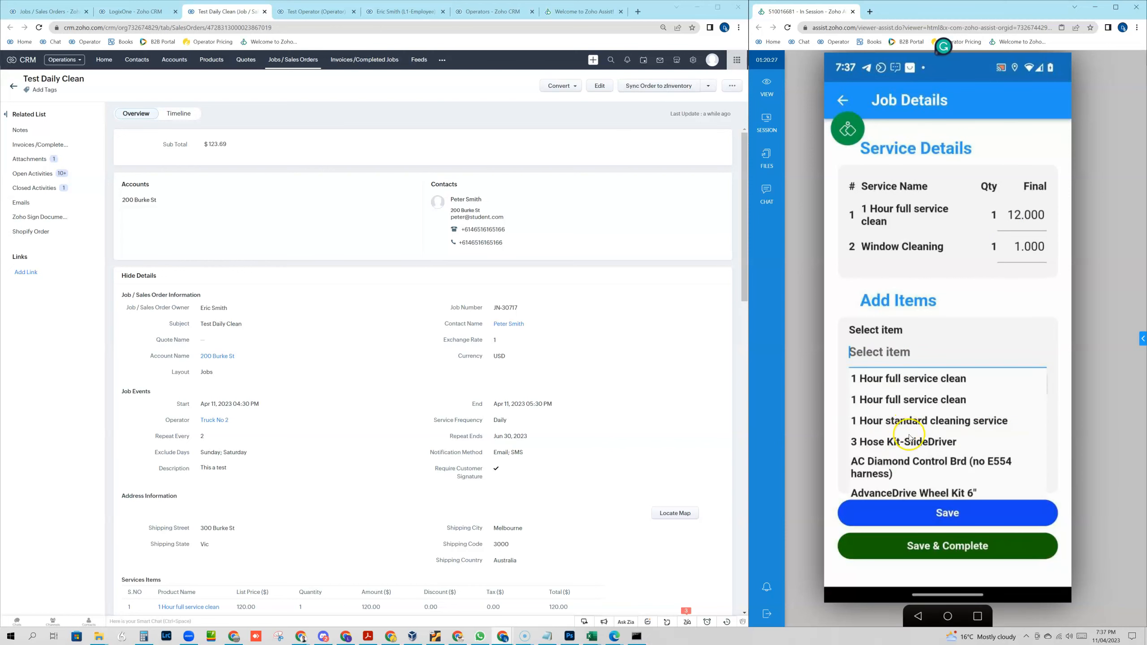
{"action": "left_click", "coordinate": [897, 492]}
{"action": "left_click", "coordinate": [894, 388]}
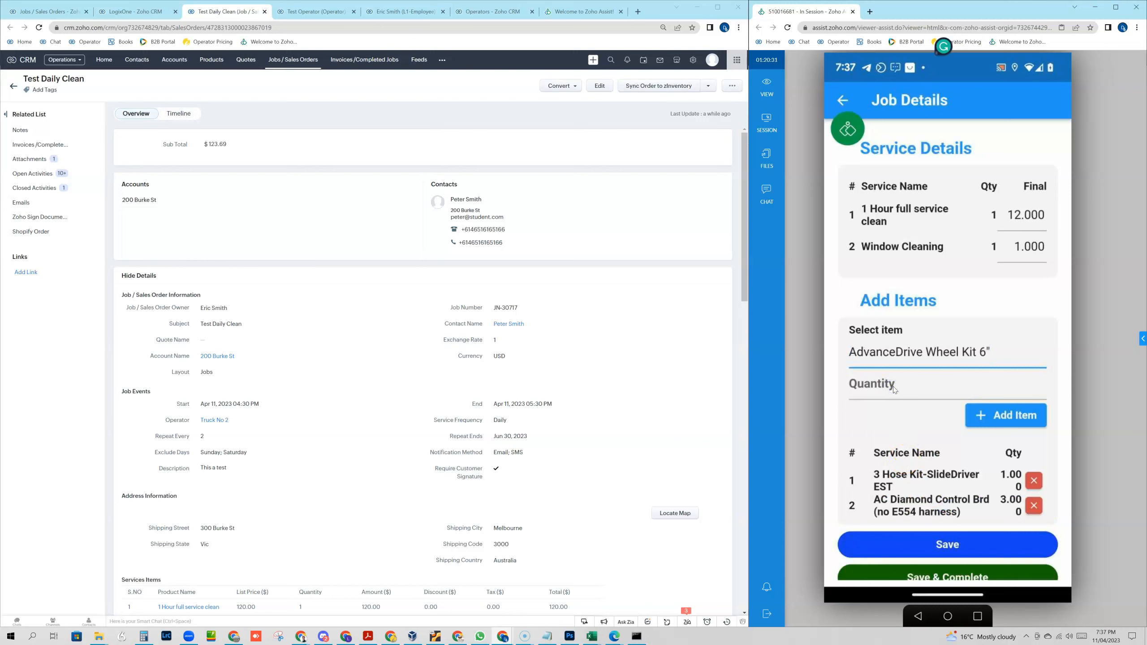
{"action": "type", "text": "20"}
{"action": "left_click", "coordinate": [998, 414]}
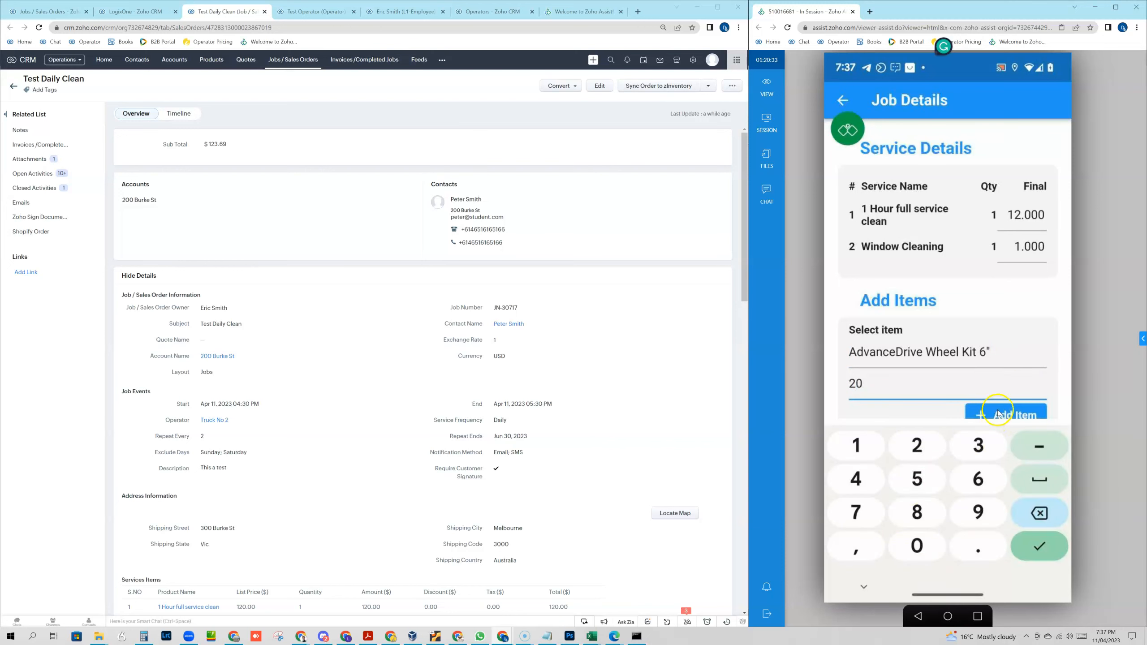
{"action": "left_click", "coordinate": [1040, 548]}
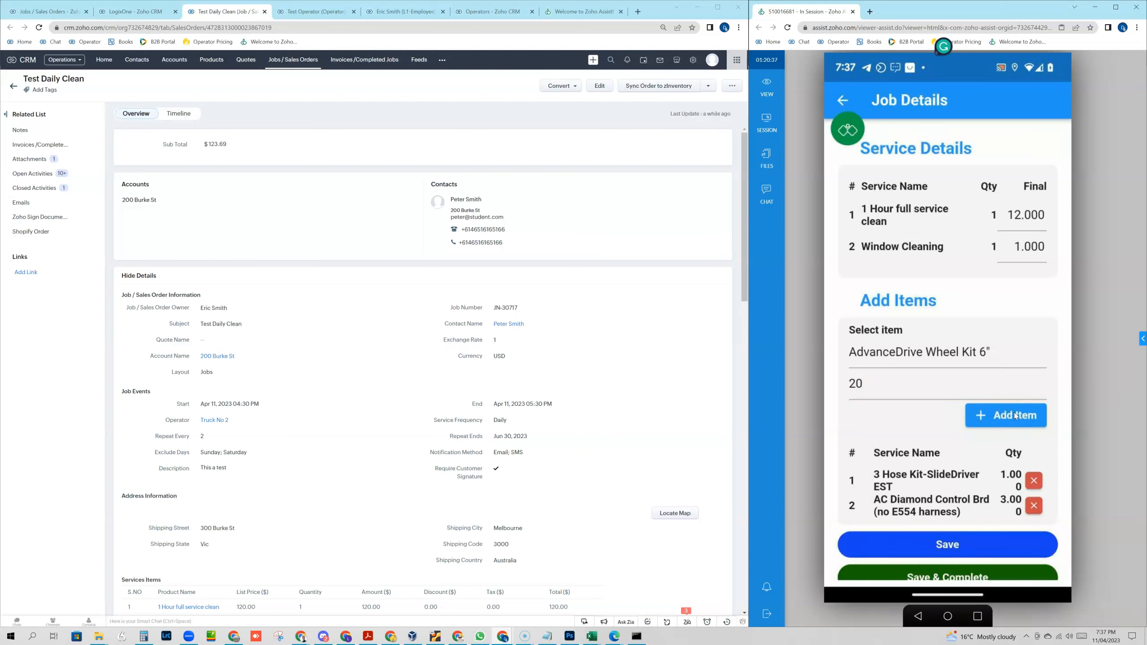
{"action": "left_click", "coordinate": [1016, 416]}
{"action": "left_click", "coordinate": [956, 471]}
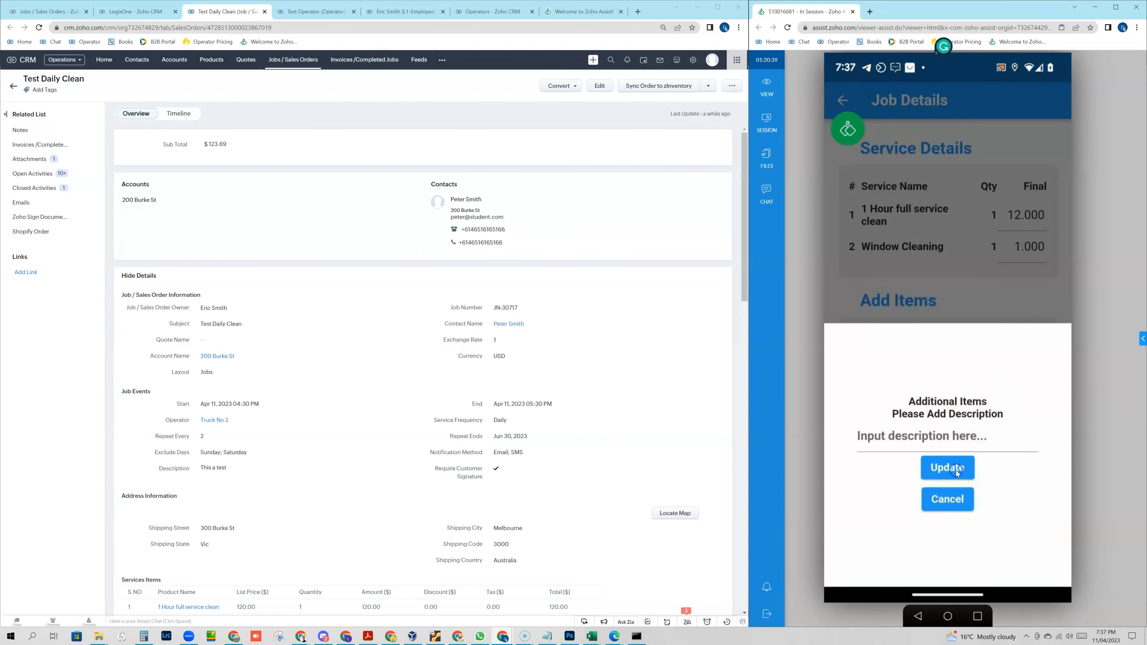
{"action": "left_click", "coordinate": [929, 369]}
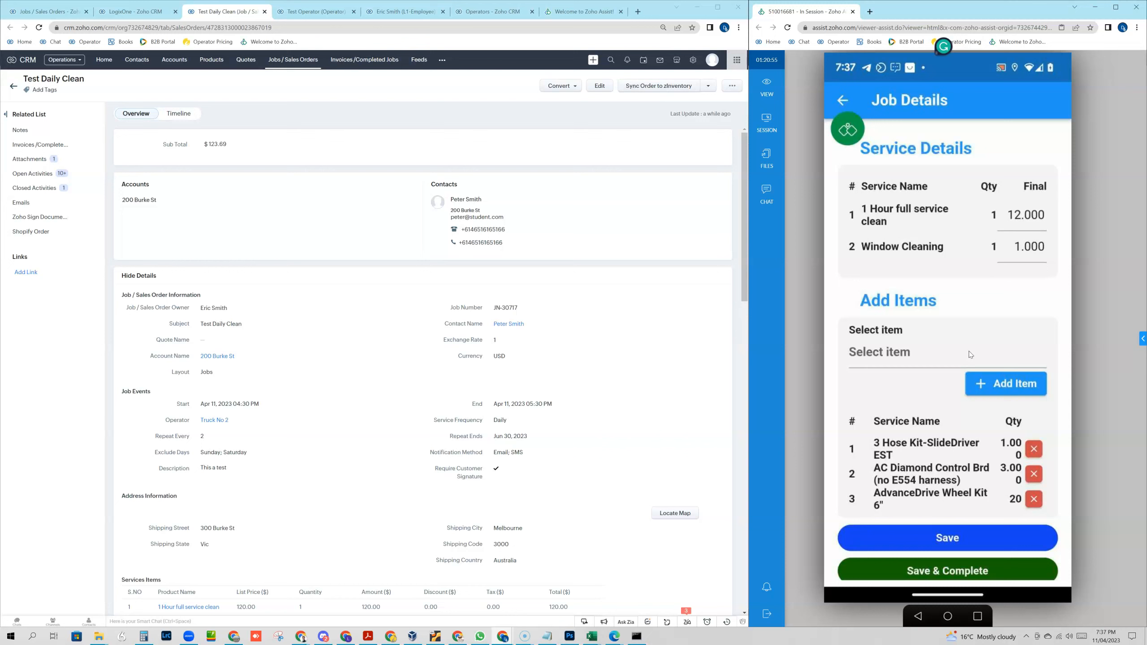
Step: Save & Complete Test Daily Clean, continuing past both alerts about changed final quantities
{"action": "left_click", "coordinate": [954, 573]}
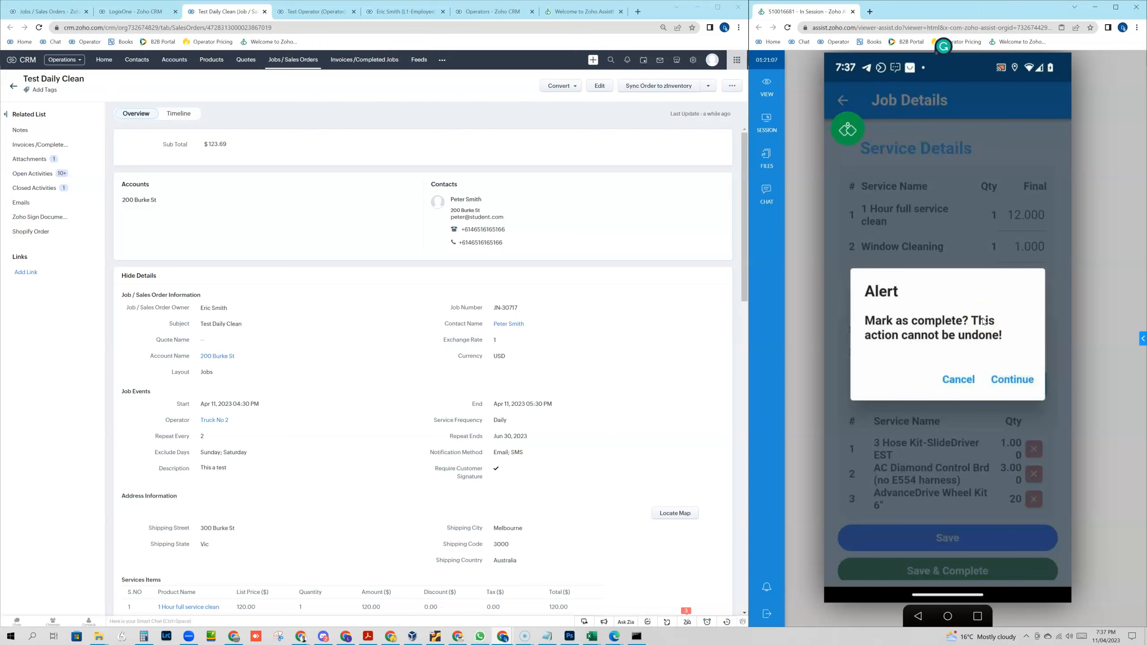
{"action": "left_click", "coordinate": [1010, 381]}
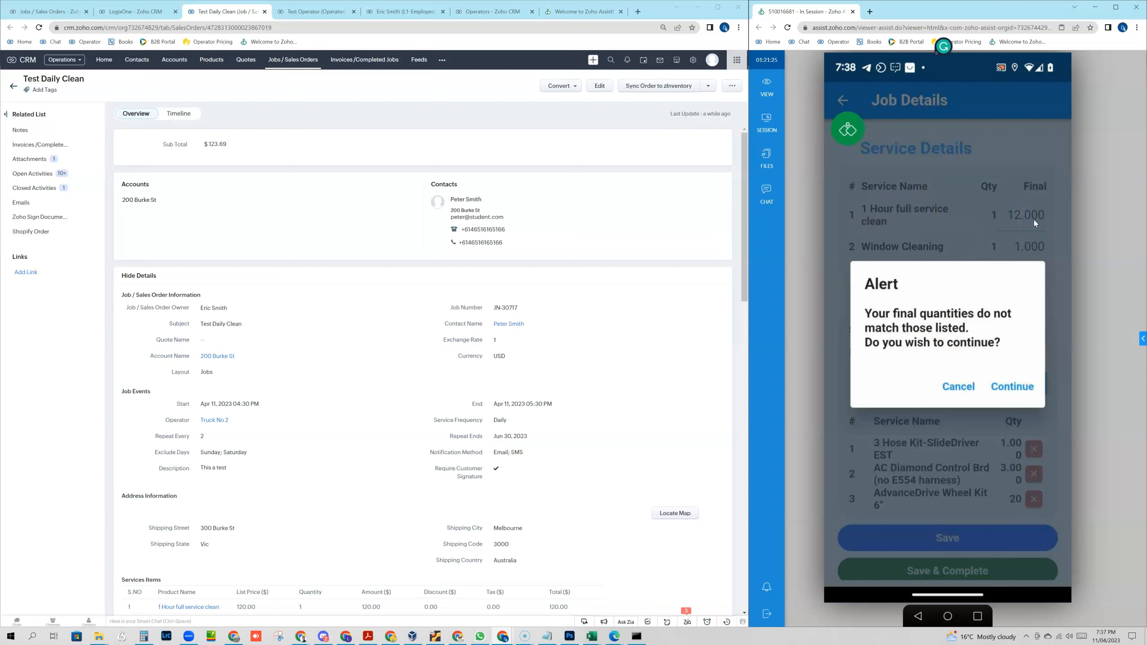
{"action": "left_click", "coordinate": [1020, 389]}
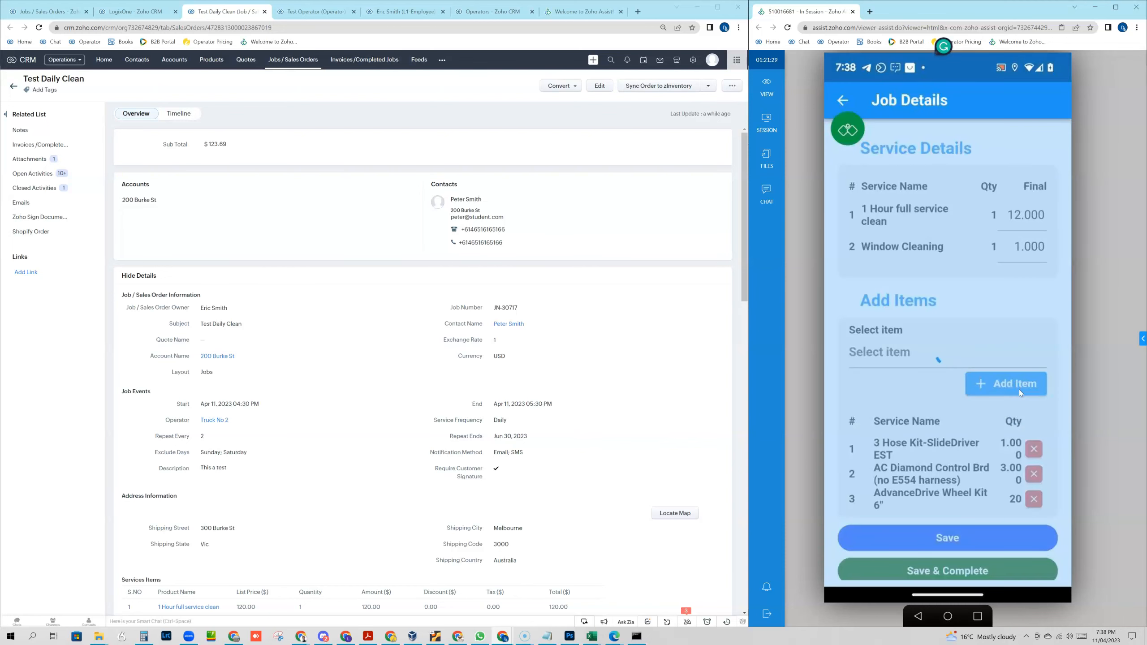
{"action": "left_click", "coordinate": [128, 12]}
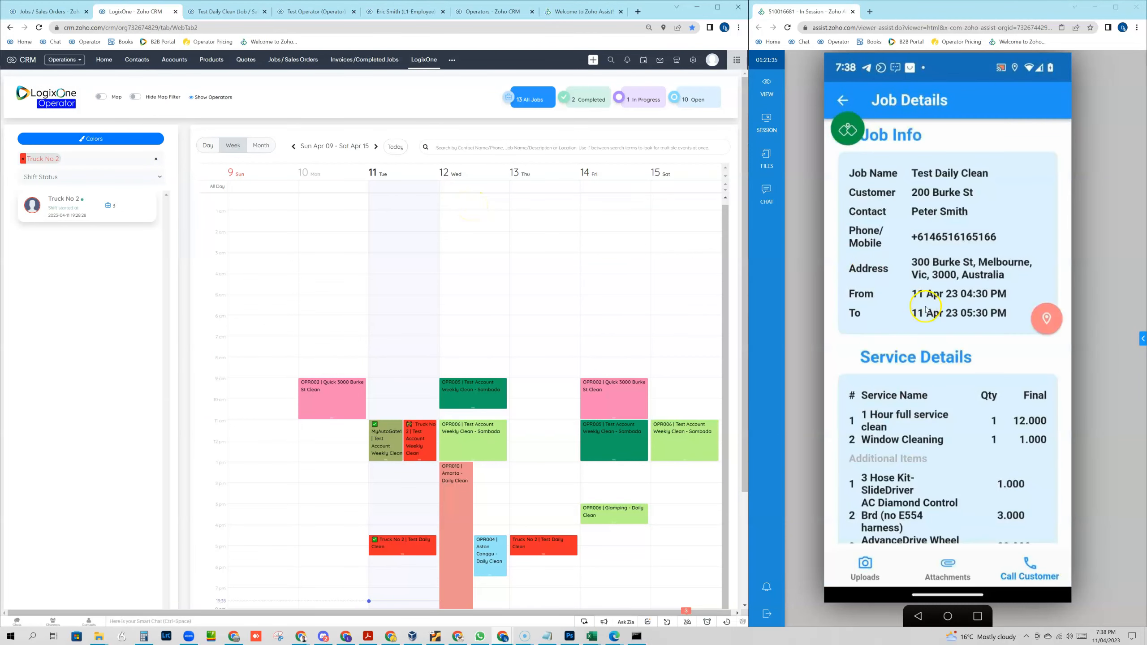
Step: Open Tuesday's Truck No 2 | Test Daily Clean calendar event and go to its invoice
{"action": "left_click_drag", "start_coordinate": [970, 427], "coordinate": [969, 218]}
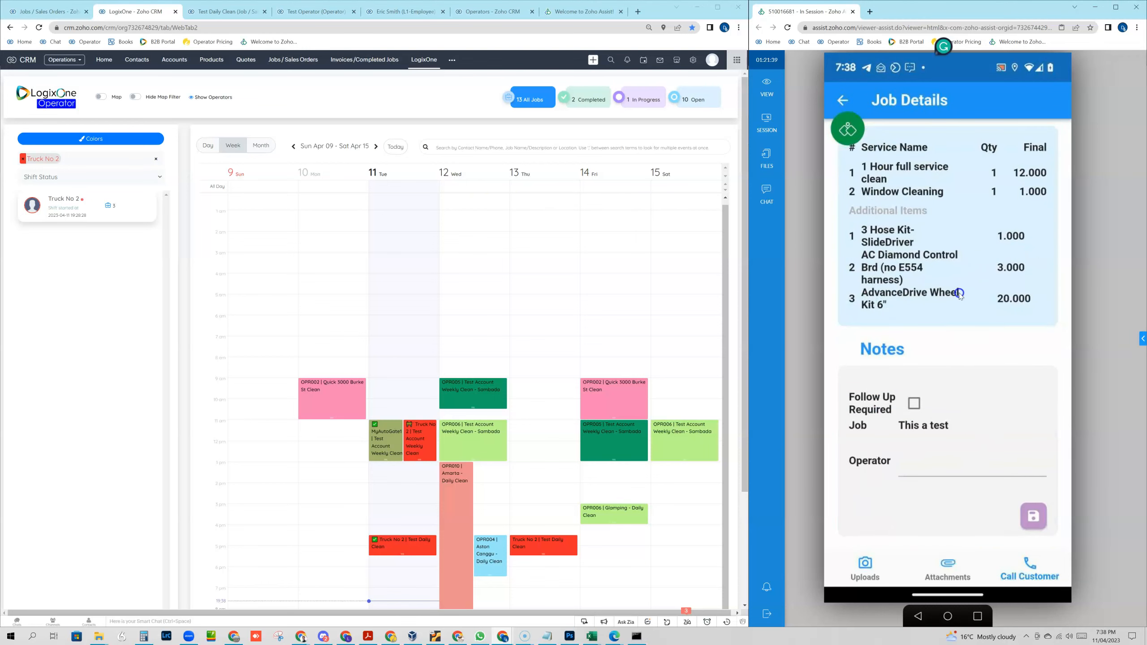
{"action": "left_click_drag", "start_coordinate": [955, 447], "coordinate": [954, 447]}
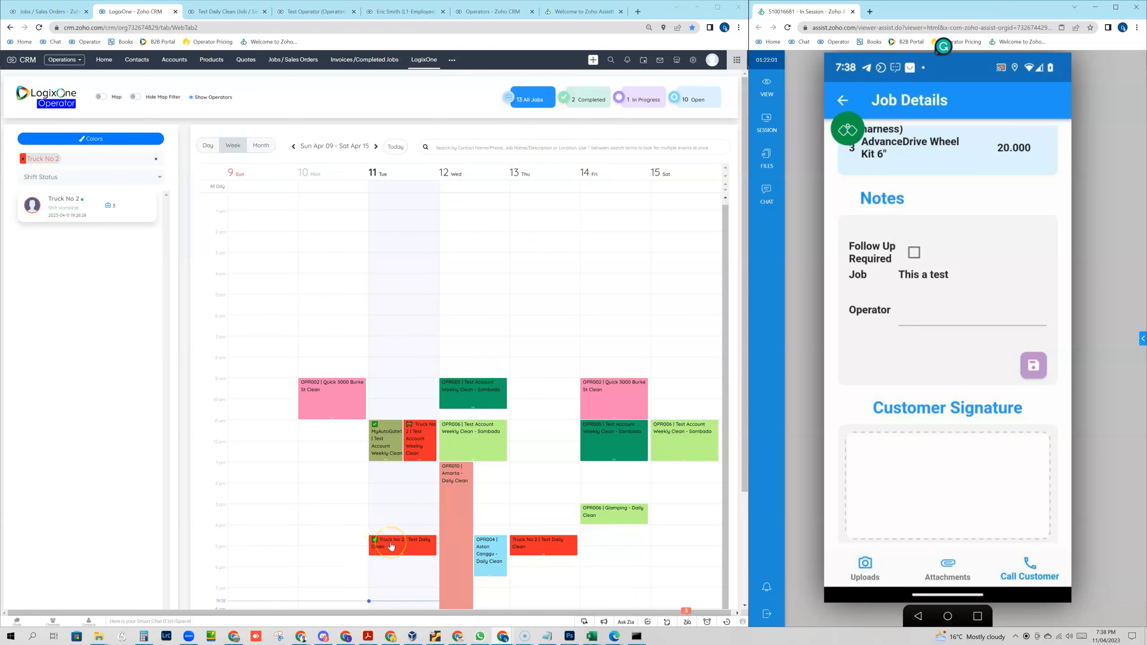
{"action": "left_click", "coordinate": [391, 546]}
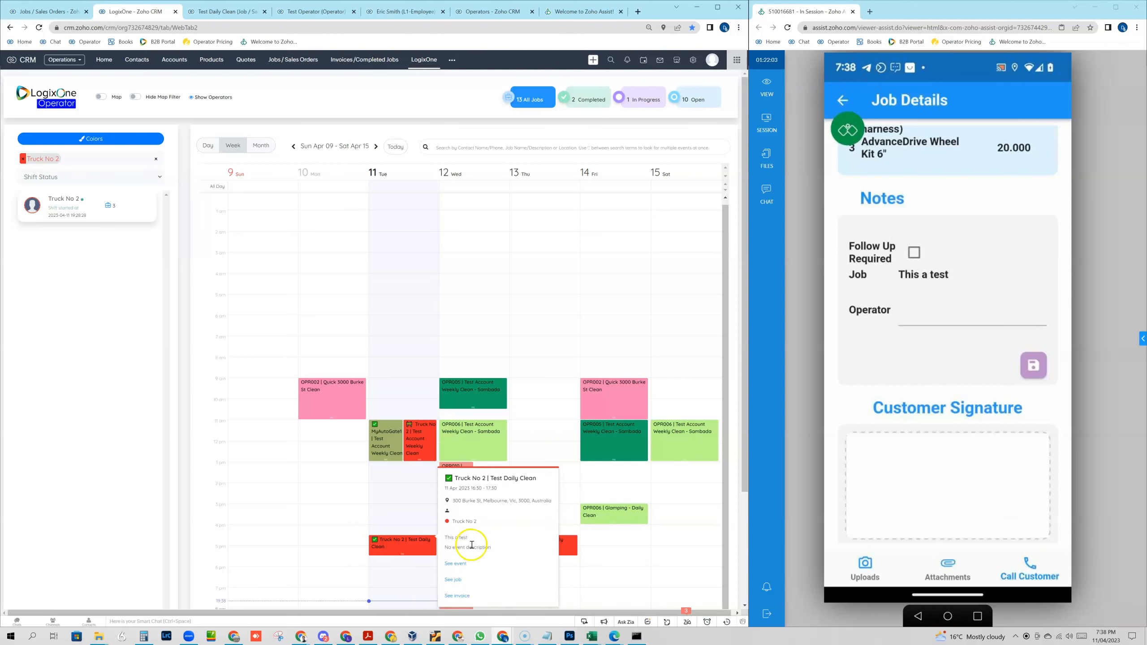
{"action": "left_click", "coordinate": [465, 595]}
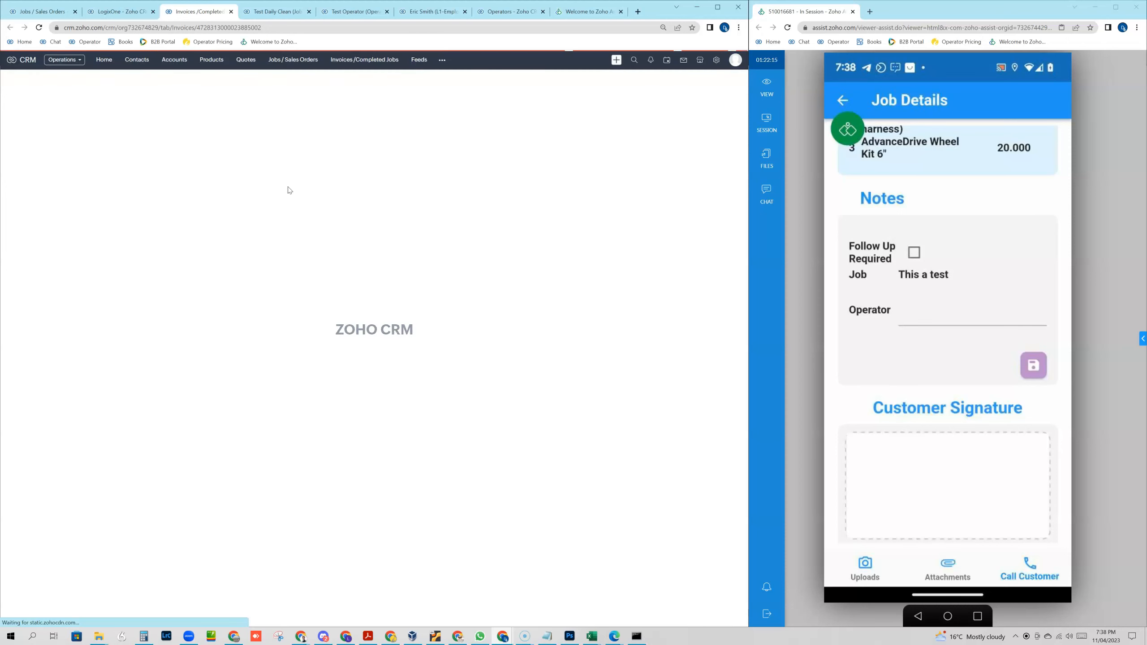
Step: Scroll the Test Daily Clean invoice down to the Invoiced Items table
{"action": "left_click_drag", "start_coordinate": [346, 342], "coordinate": [363, 210]}
{"action": "scroll", "coordinate": [366, 306], "scroll_direction": "down", "scroll_amount": 1}
{"action": "scroll", "coordinate": [366, 306], "scroll_direction": "down", "scroll_amount": 3}
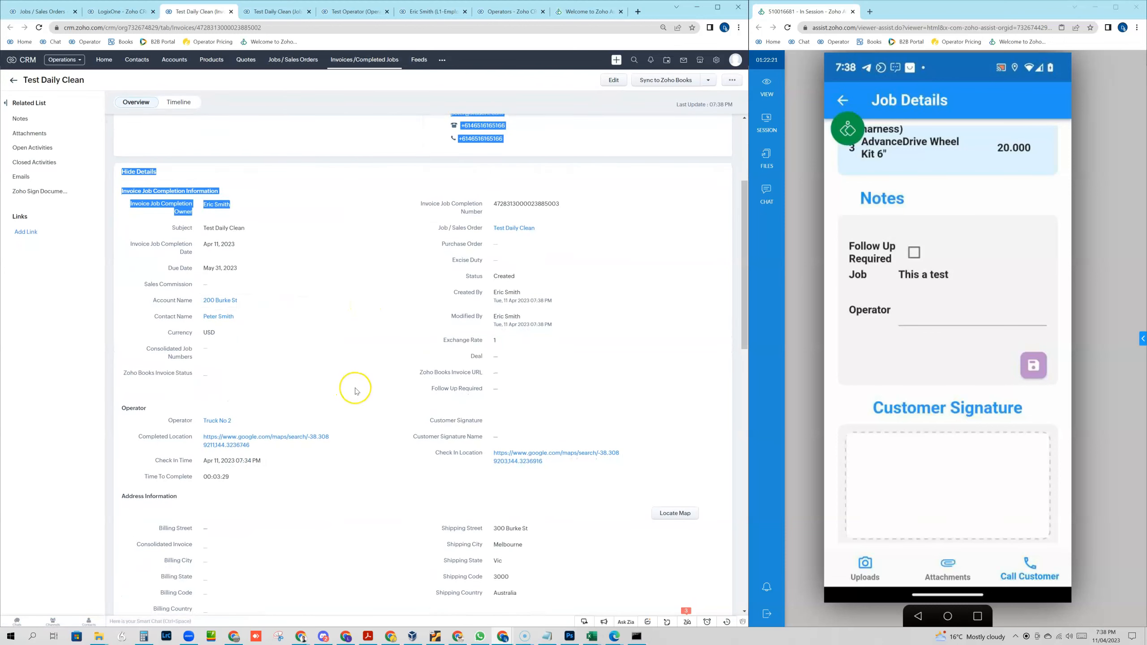
{"action": "scroll", "coordinate": [353, 386], "scroll_direction": "down", "scroll_amount": 4}
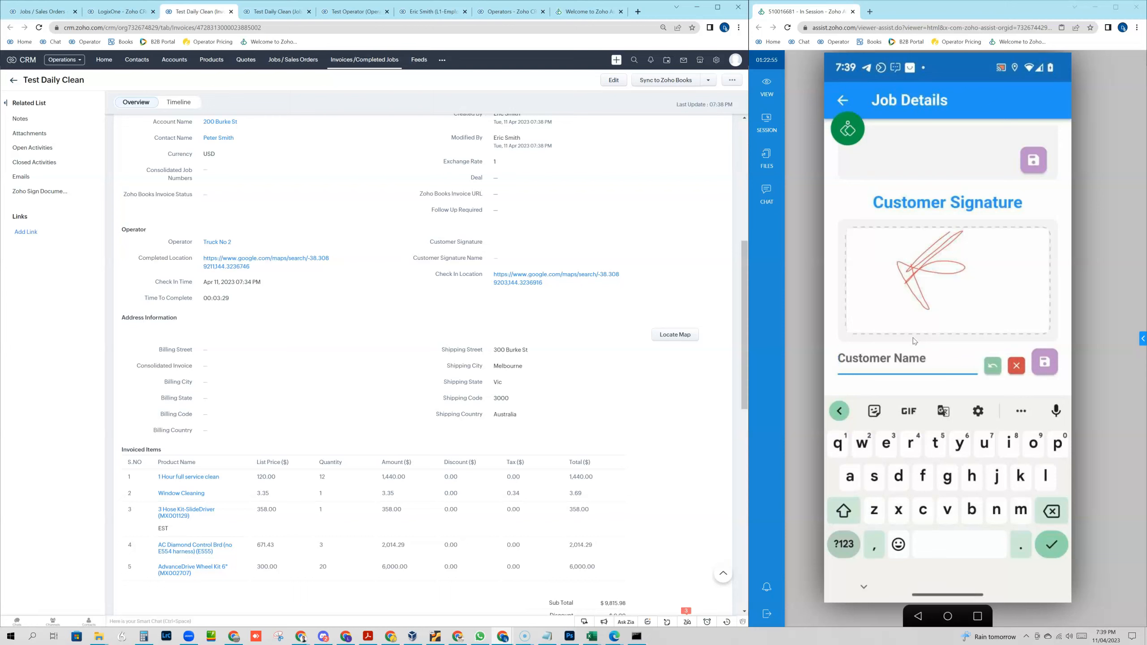
Step: Enter the customer's name under the signature on the phone and save it
{"action": "left_click", "coordinate": [1058, 443]}
{"action": "left_click", "coordinate": [887, 445]}
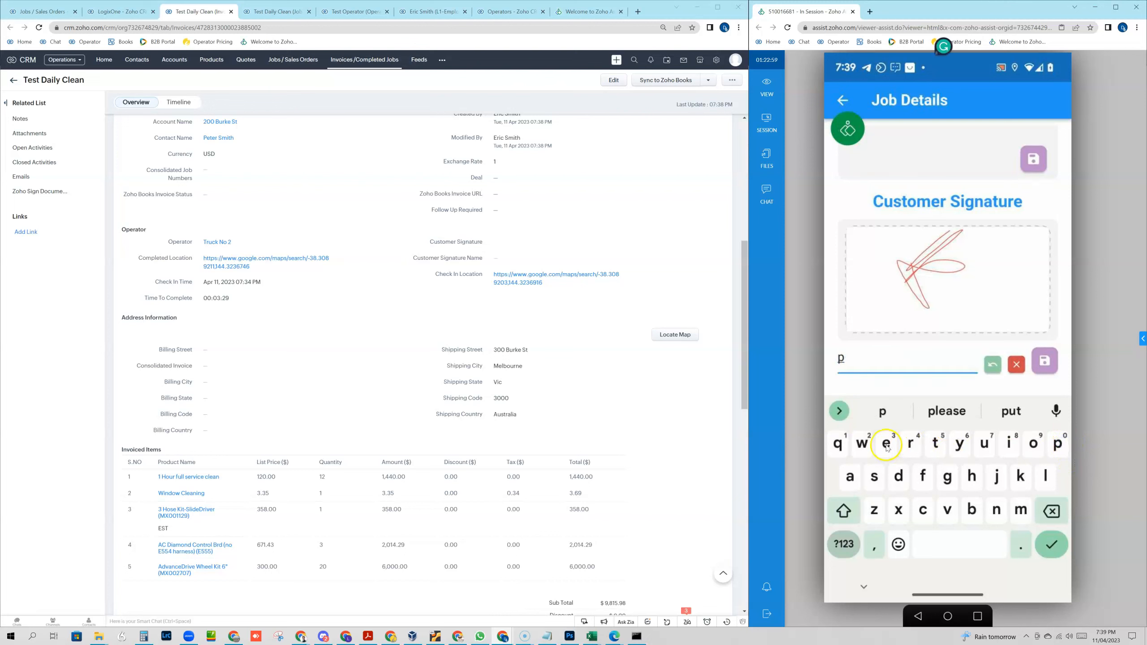
{"action": "left_click", "coordinate": [934, 445]}
{"action": "left_click", "coordinate": [888, 445]}
{"action": "left_click", "coordinate": [911, 445]}
{"action": "left_click", "coordinate": [911, 445]}
{"action": "left_click", "coordinate": [1041, 361]}
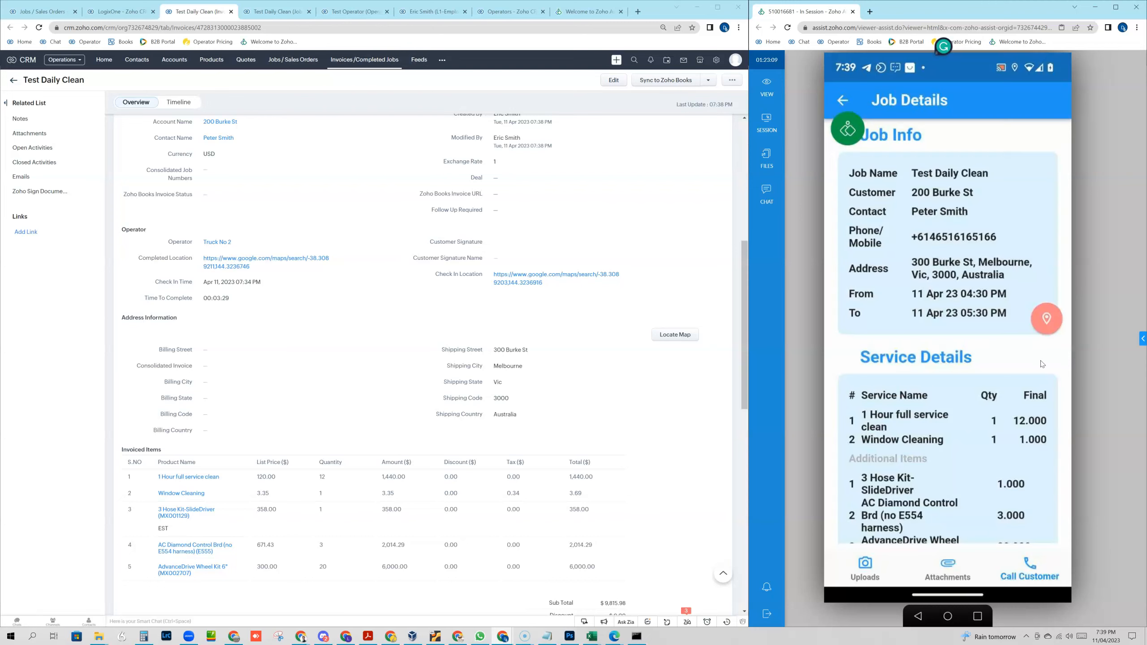
Step: Reload the CRM invoice, check the attached Customer Signature, and close the image tab
{"action": "left_click_drag", "start_coordinate": [975, 441], "coordinate": [966, 228]}
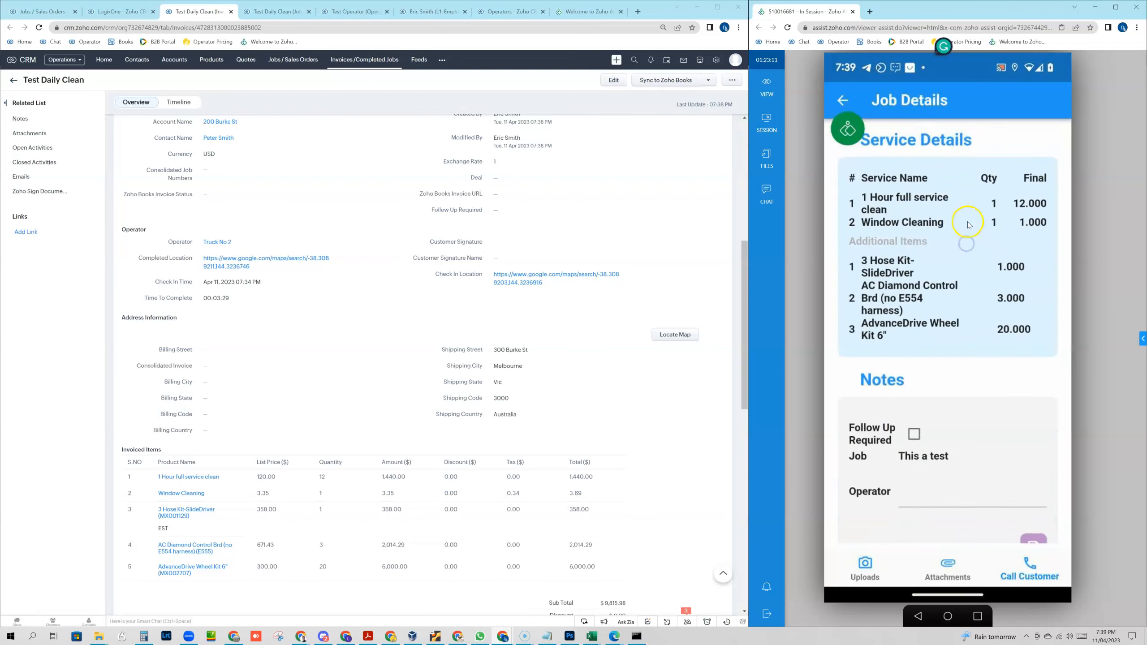
{"action": "left_click", "coordinate": [40, 28]}
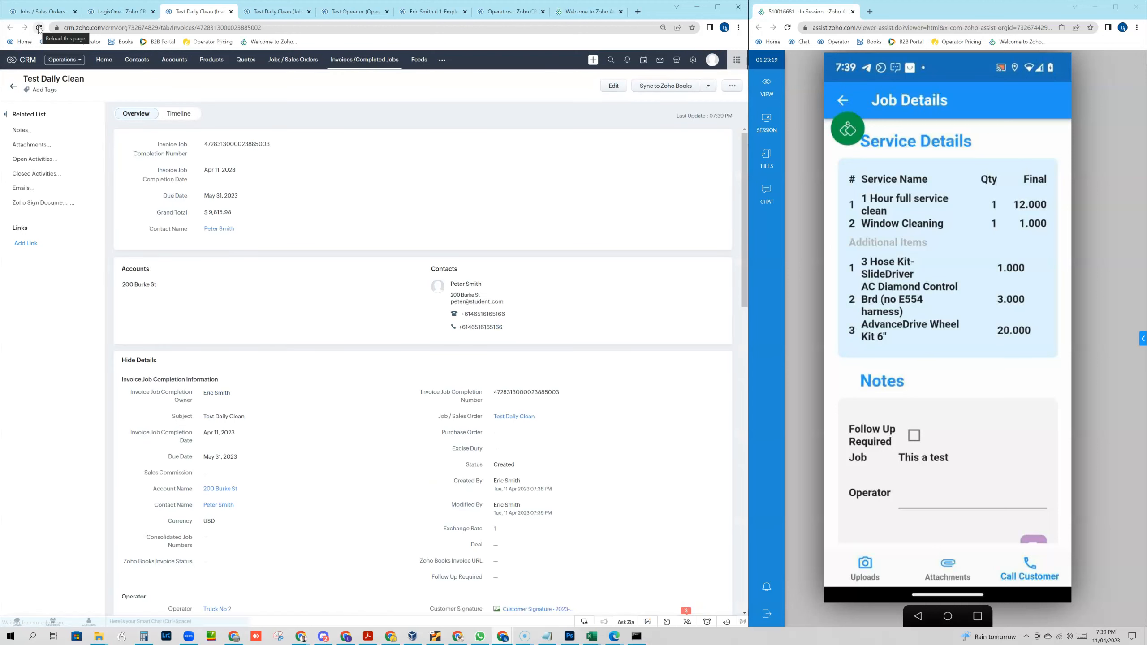
{"action": "scroll", "coordinate": [545, 573], "scroll_direction": "down", "scroll_amount": 1}
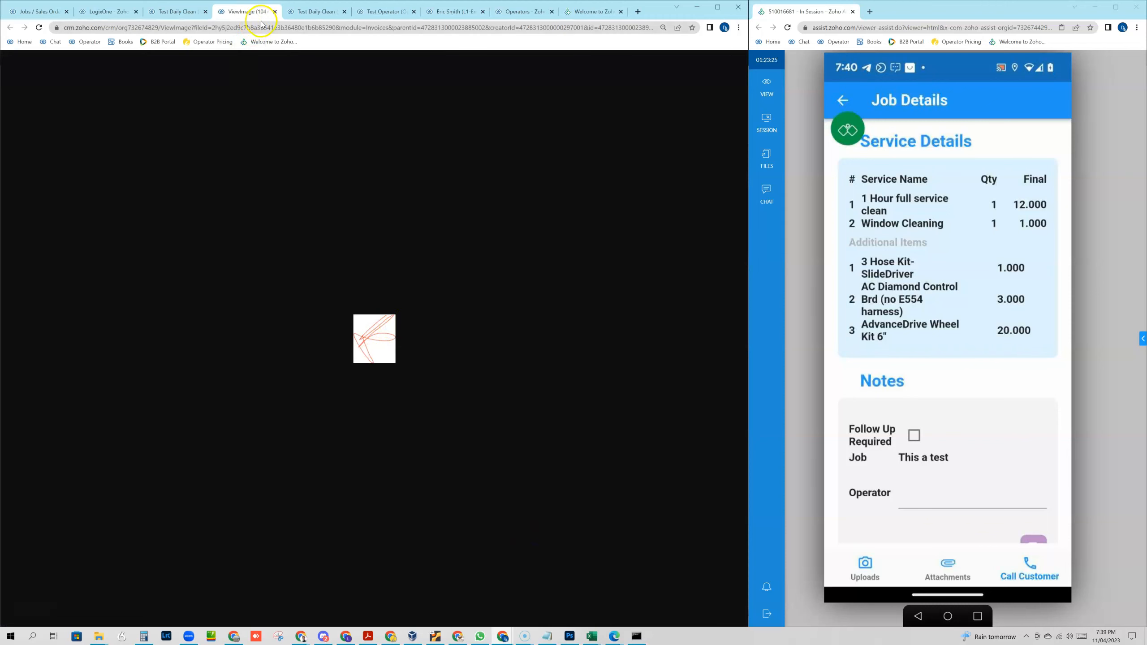
{"action": "left_click", "coordinate": [275, 12]}
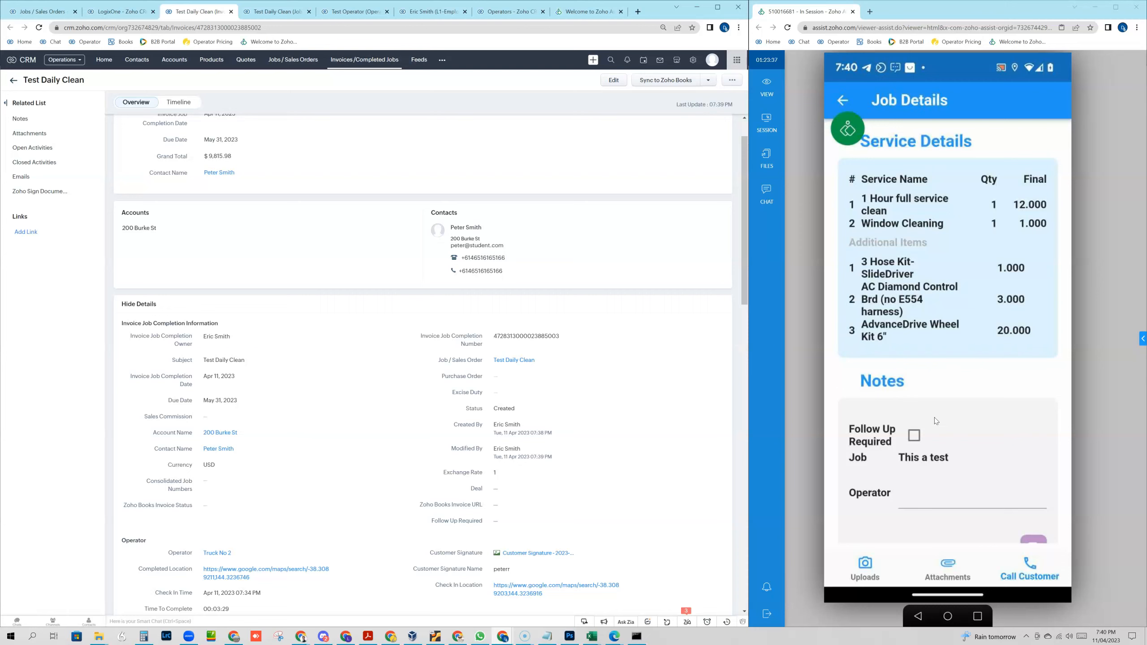
Step: Tick Follow Up Required on the job and confirm the status update
{"action": "left_click", "coordinate": [914, 436]}
{"action": "left_click", "coordinate": [1006, 383]}
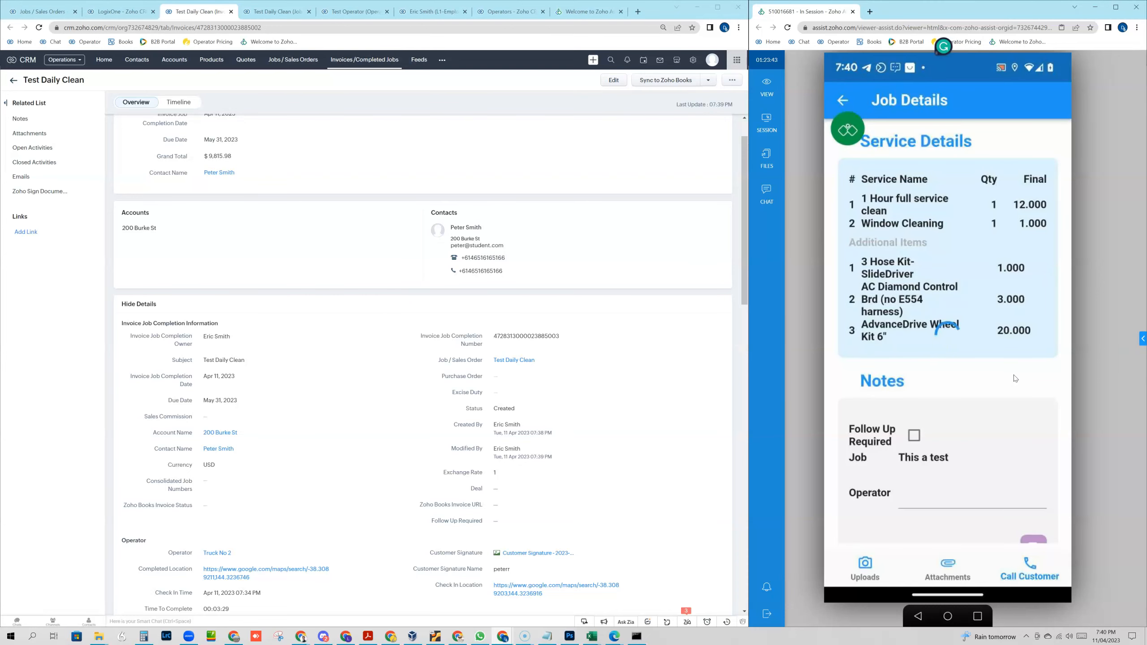
{"action": "left_click", "coordinate": [1014, 387]}
Step: Write the Operator note 'please check with customer' and save it
{"action": "left_click", "coordinate": [904, 499]}
{"action": "left_click", "coordinate": [918, 374]}
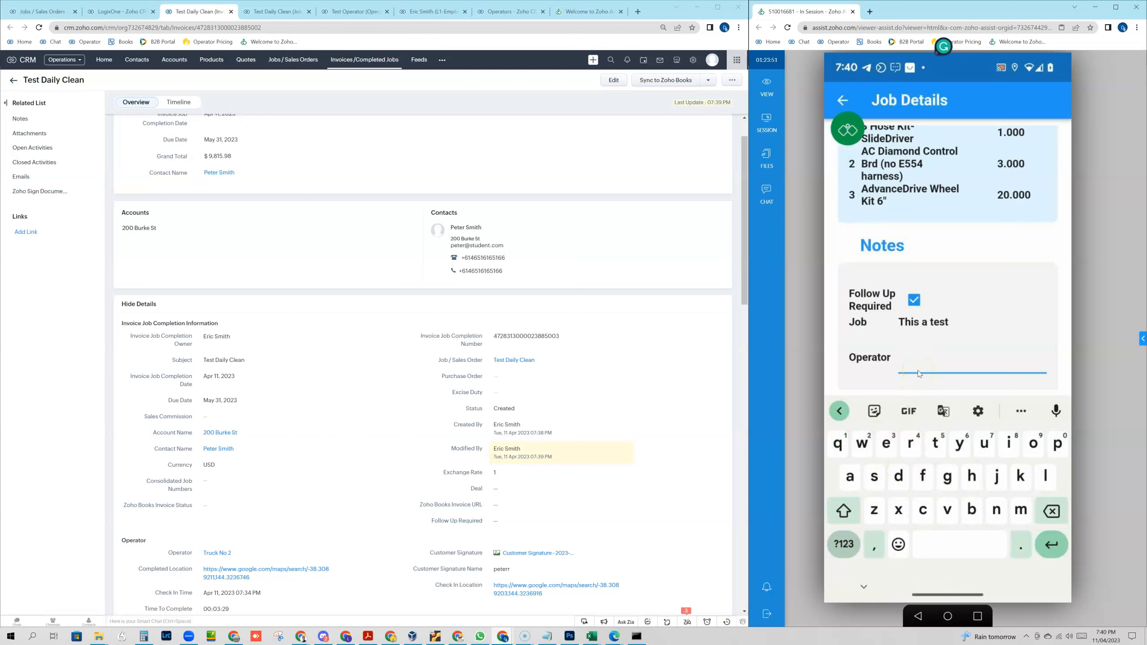
{"action": "left_click", "coordinate": [1057, 444]}
{"action": "left_click", "coordinate": [1043, 479]}
{"action": "left_click", "coordinate": [995, 412]}
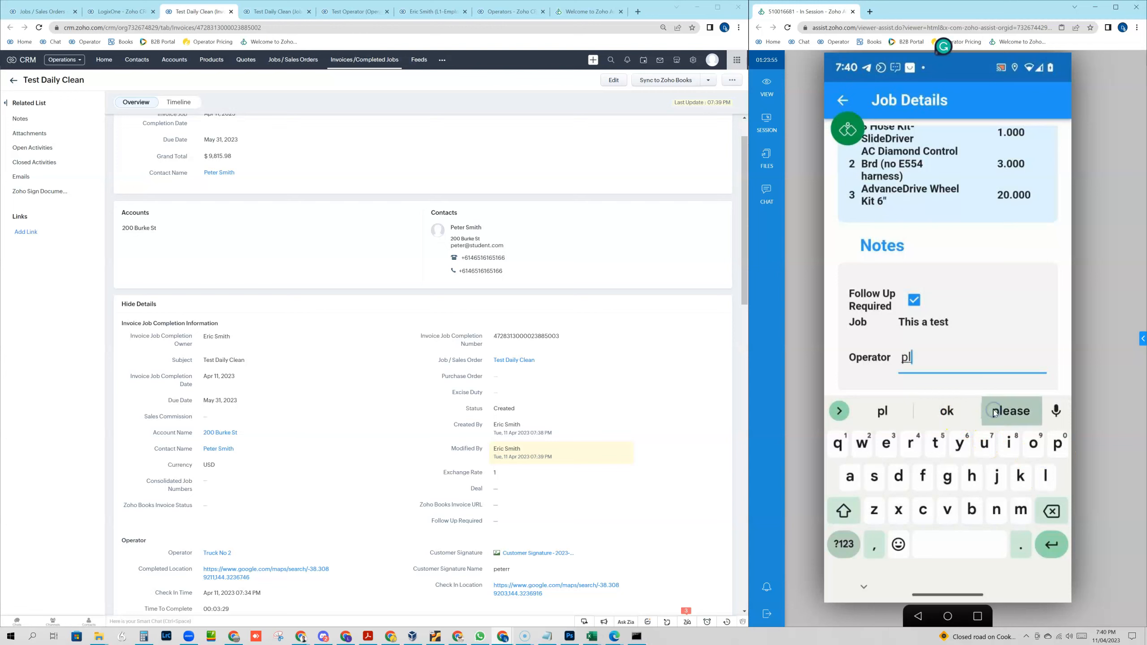
{"action": "left_click", "coordinate": [923, 510]}
{"action": "left_click", "coordinate": [973, 471]}
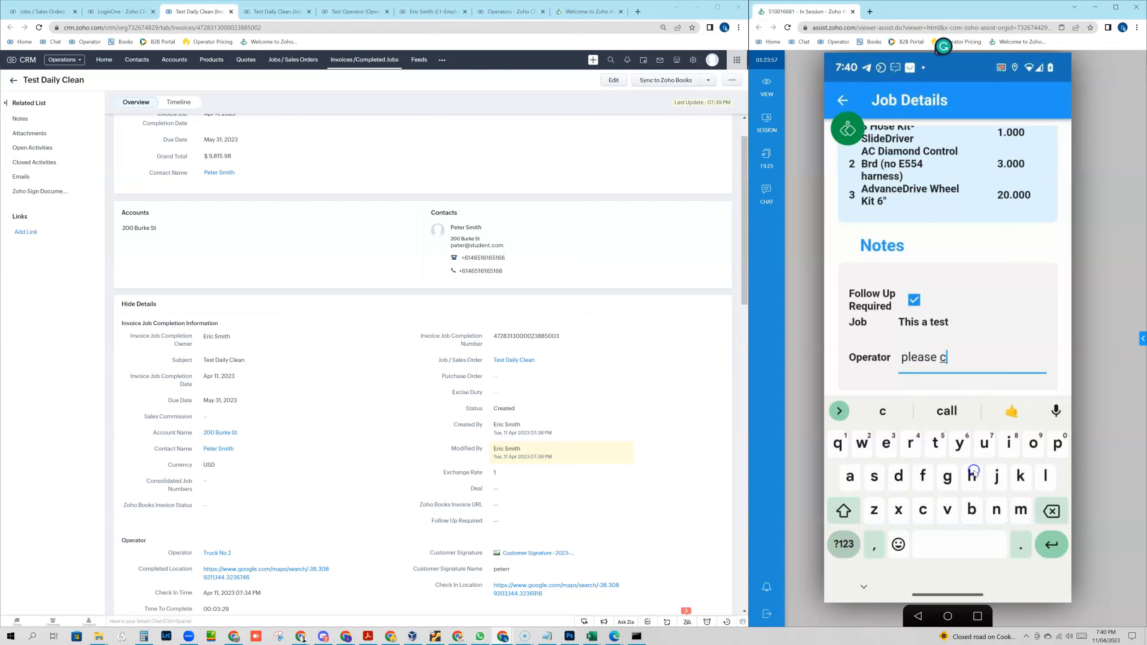
{"action": "left_click", "coordinate": [954, 414]}
{"action": "left_click", "coordinate": [862, 442]}
{"action": "left_click", "coordinate": [961, 415]}
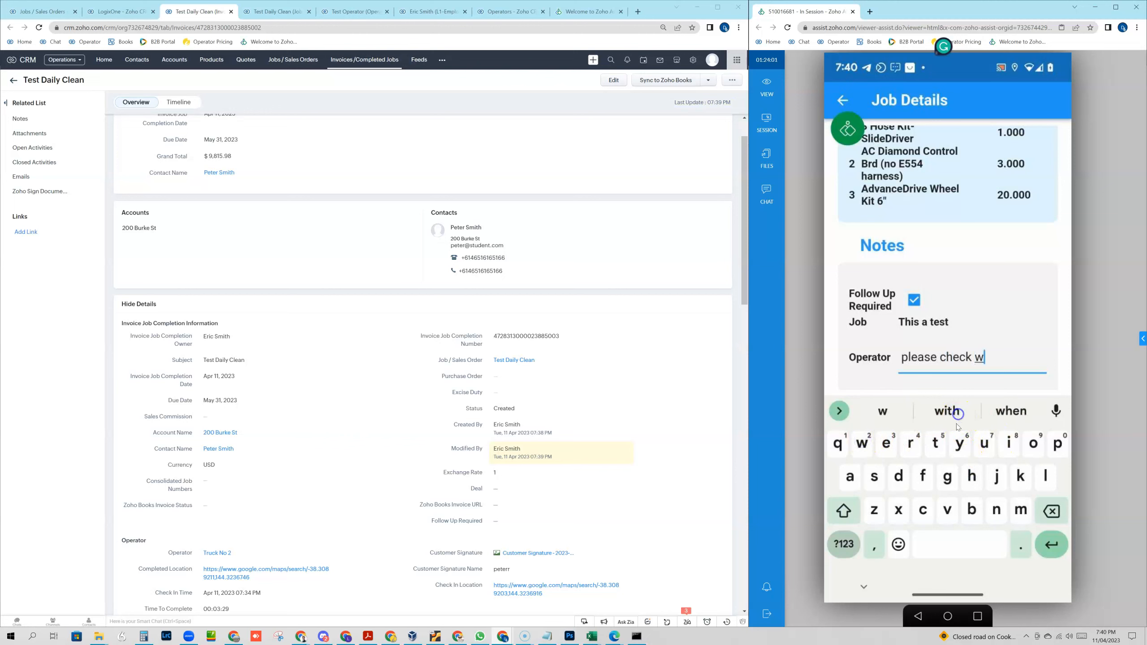
{"action": "left_click", "coordinate": [925, 511]}
{"action": "left_click", "coordinate": [987, 448]}
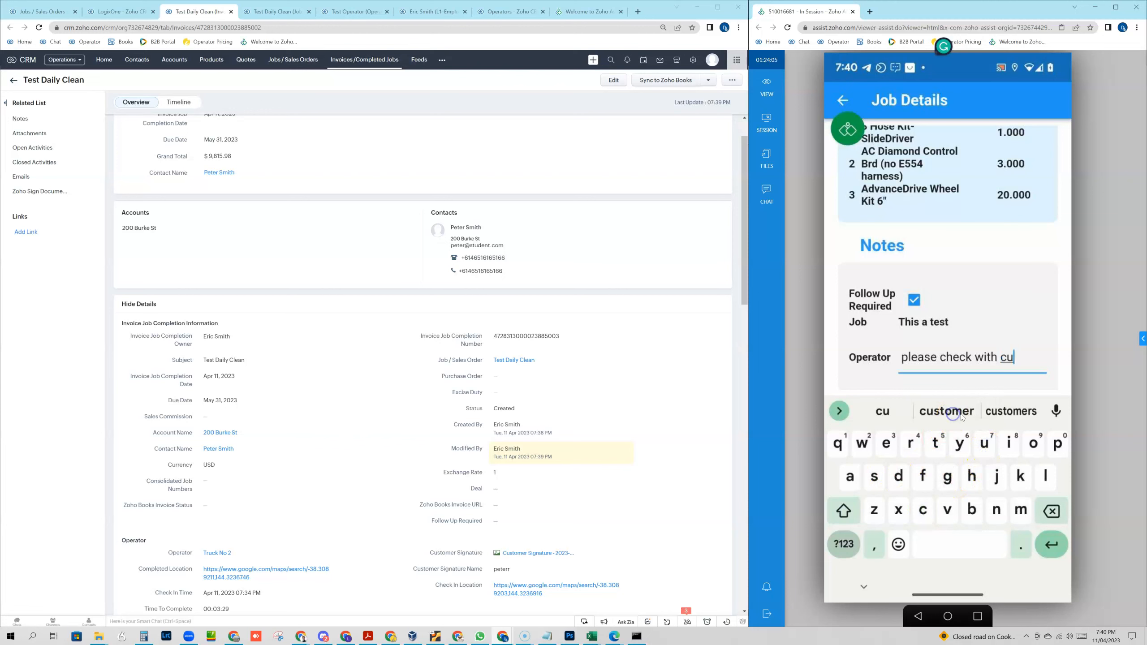
{"action": "left_click", "coordinate": [961, 415]}
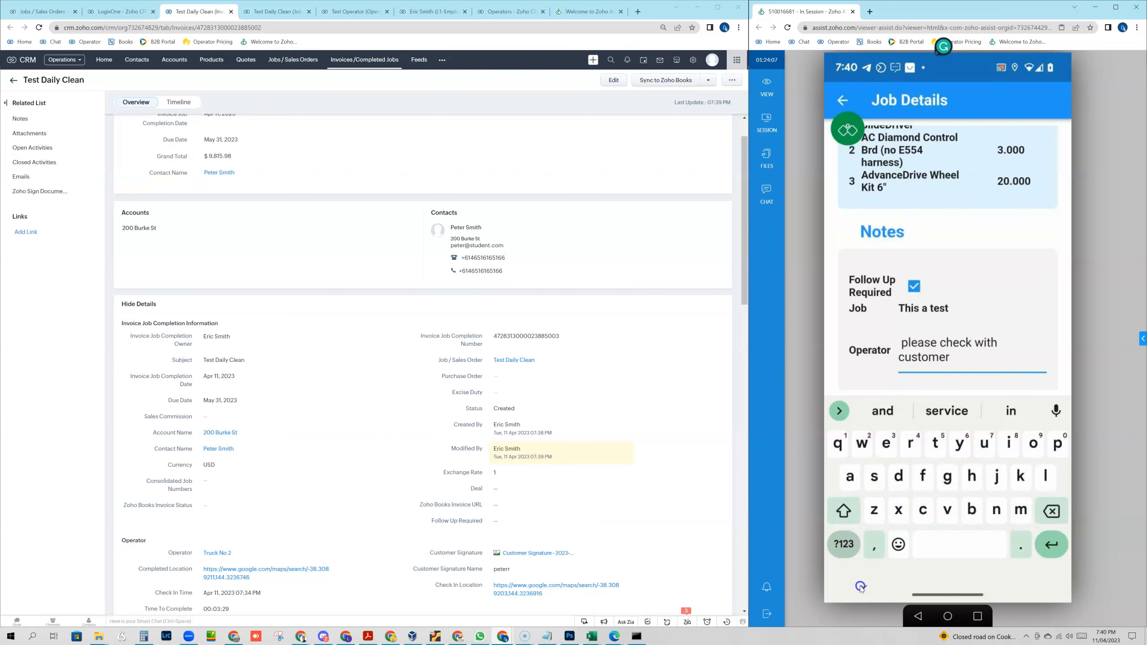
{"action": "left_click", "coordinate": [861, 586]}
{"action": "left_click", "coordinate": [1034, 428]}
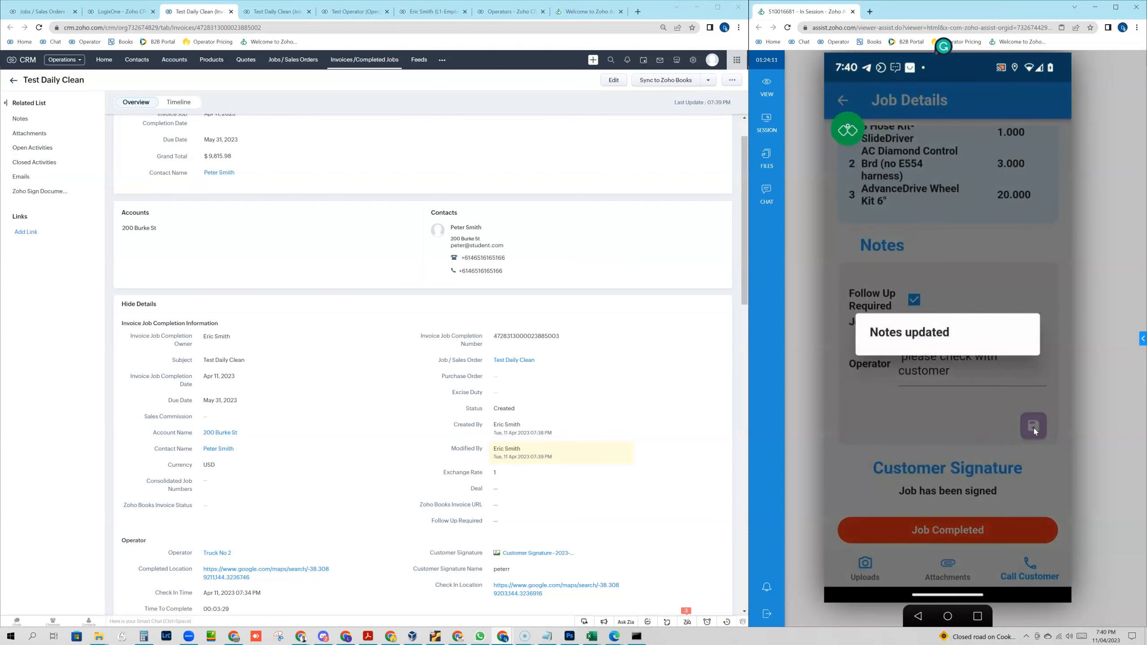
Step: Take a camera photo for Test Daily Clean, retaking it once, and upload it
{"action": "left_click", "coordinate": [904, 364]}
{"action": "left_click", "coordinate": [948, 570]}
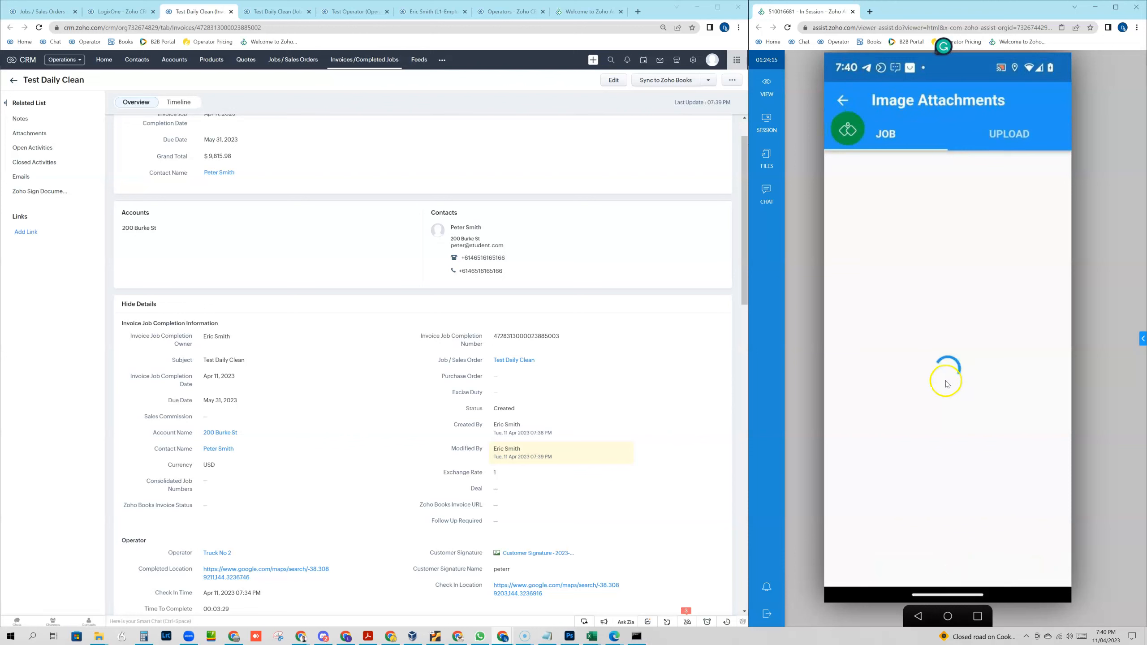
{"action": "left_click", "coordinate": [843, 99]}
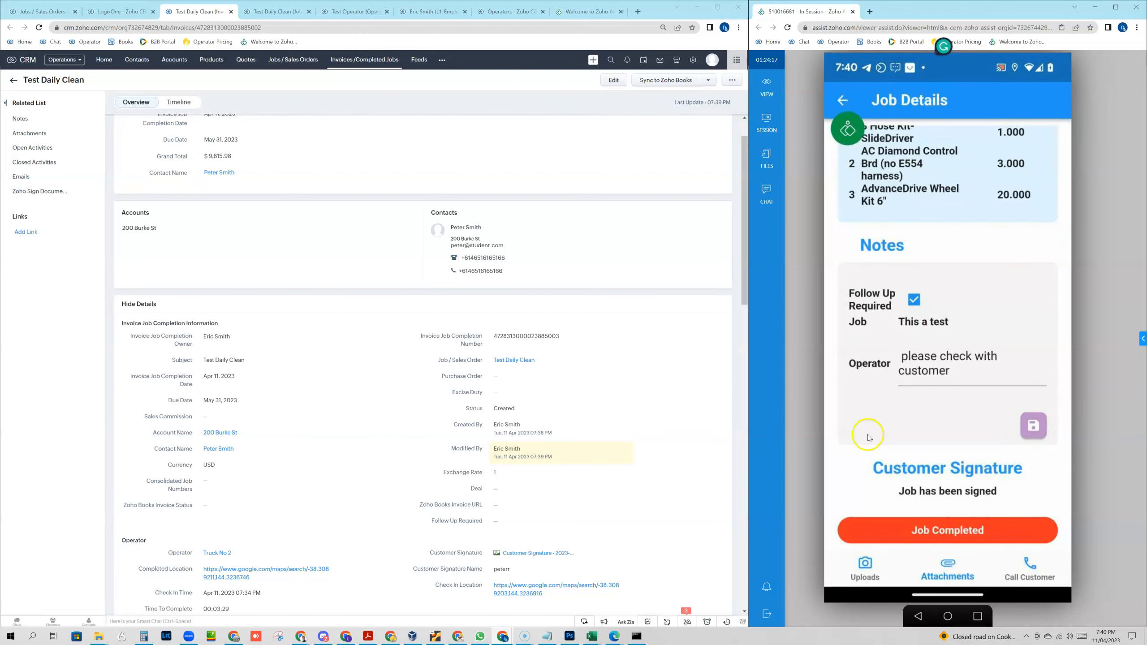
{"action": "left_click", "coordinate": [865, 565]}
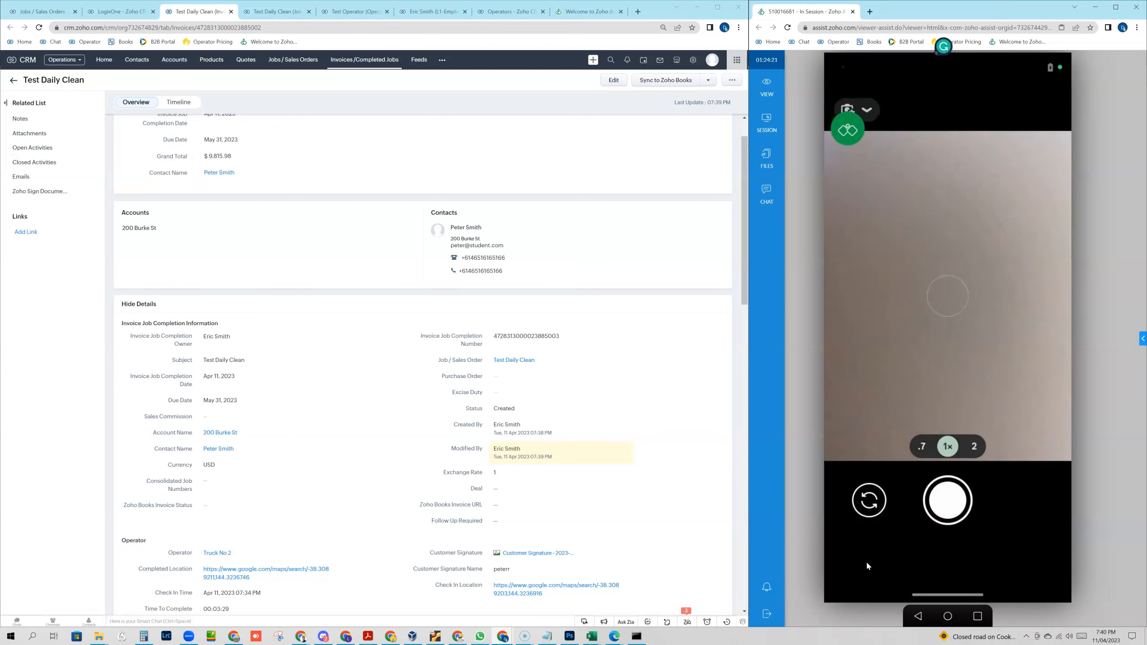
{"action": "left_click", "coordinate": [942, 507]}
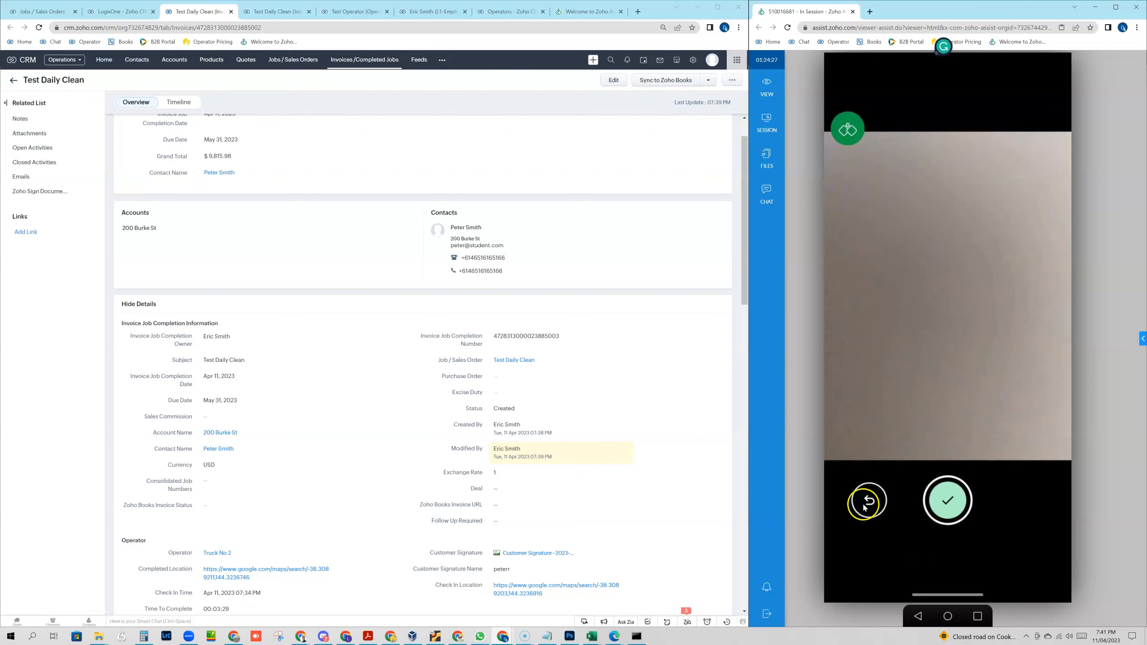
{"action": "left_click", "coordinate": [868, 502]}
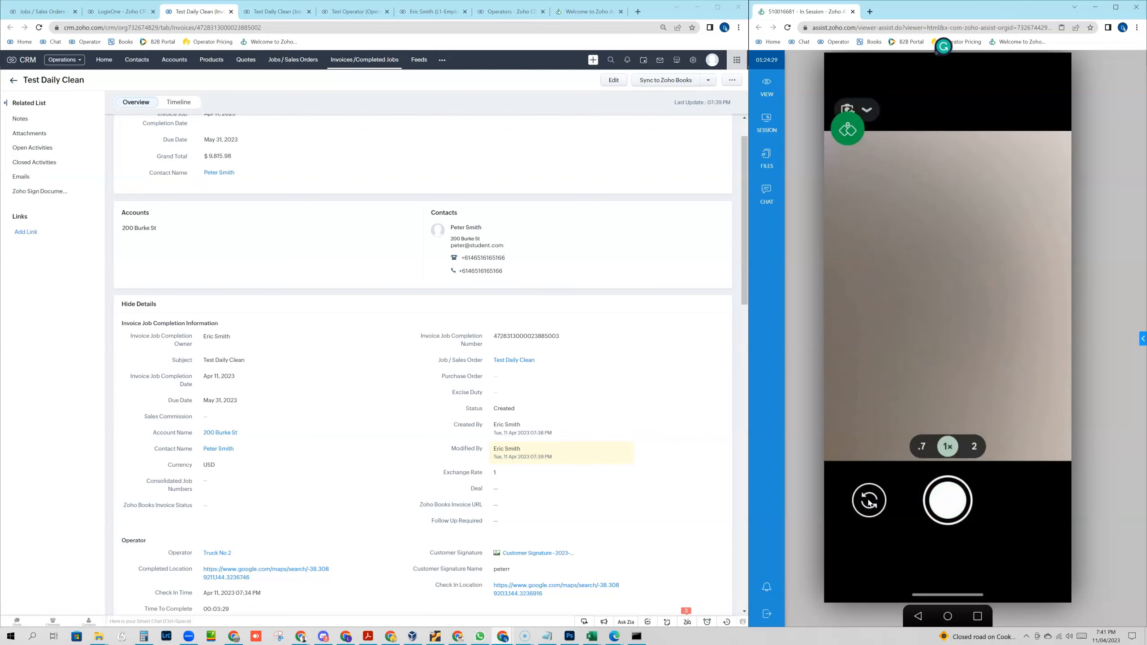
{"action": "left_click", "coordinate": [944, 497]}
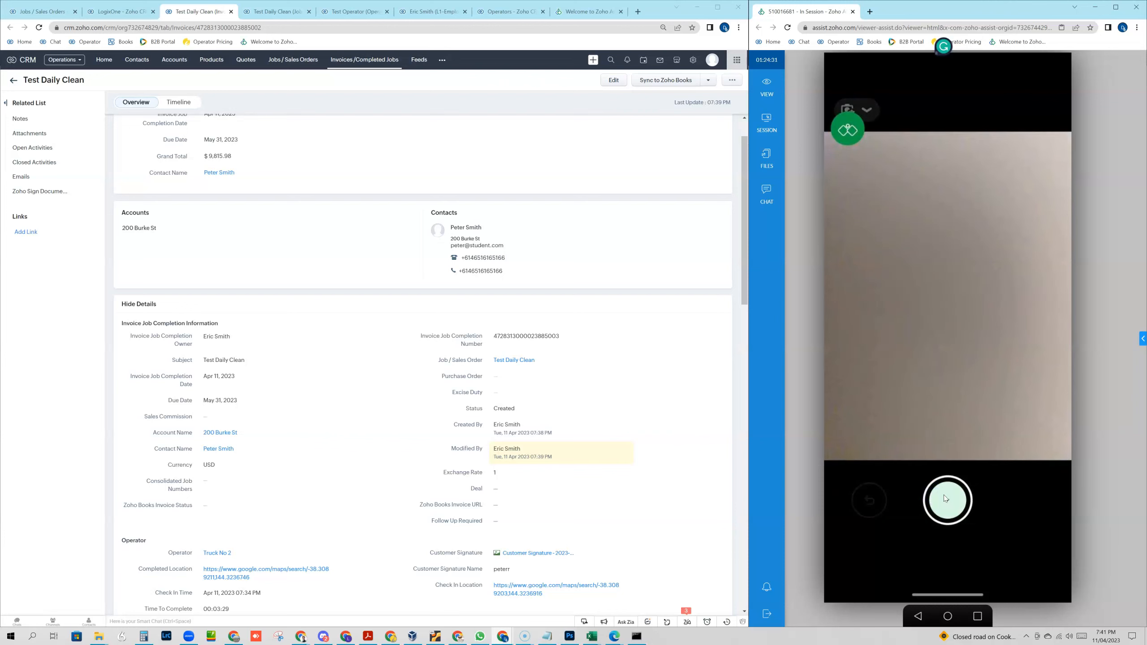
{"action": "left_click", "coordinate": [948, 499]}
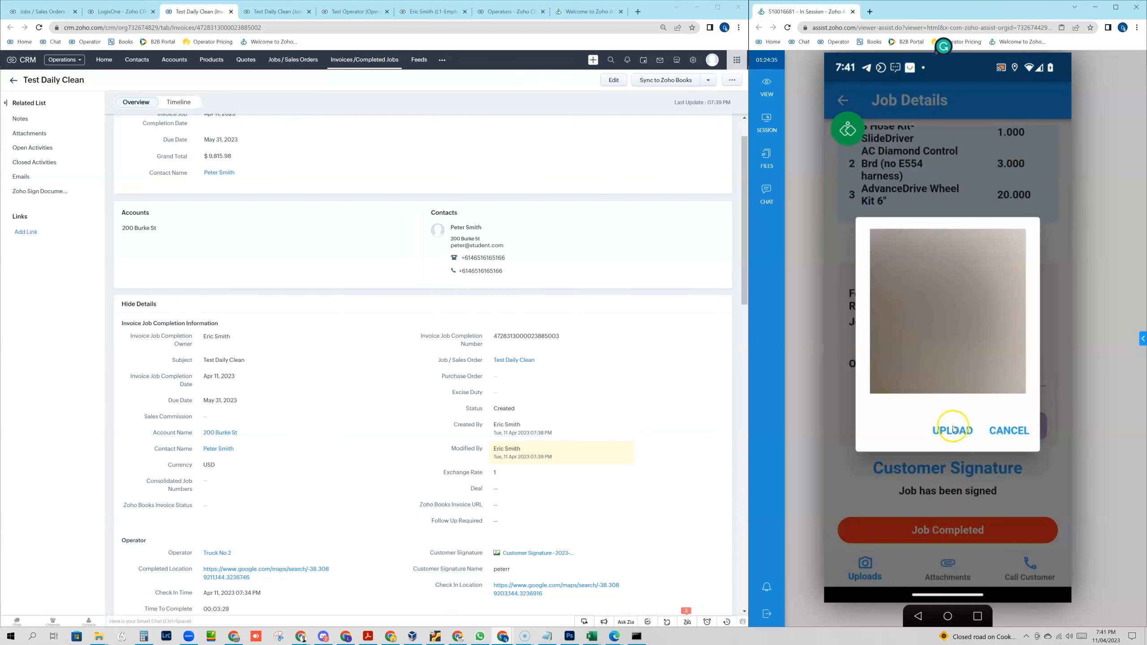
{"action": "left_click", "coordinate": [956, 432]}
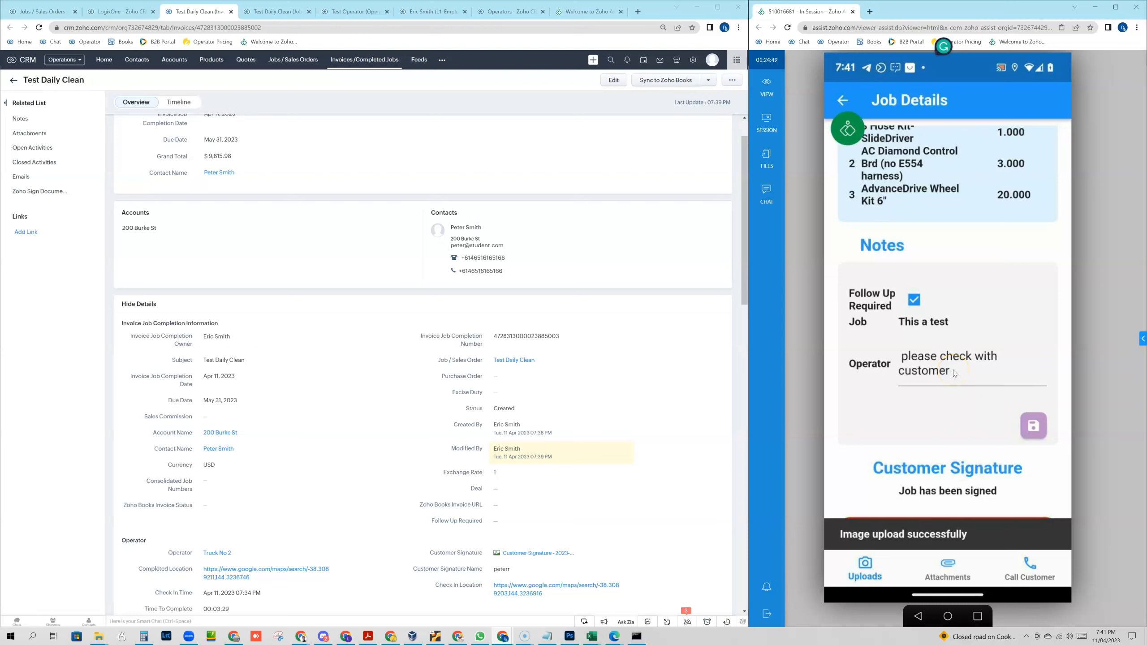
{"action": "left_click", "coordinate": [949, 568]}
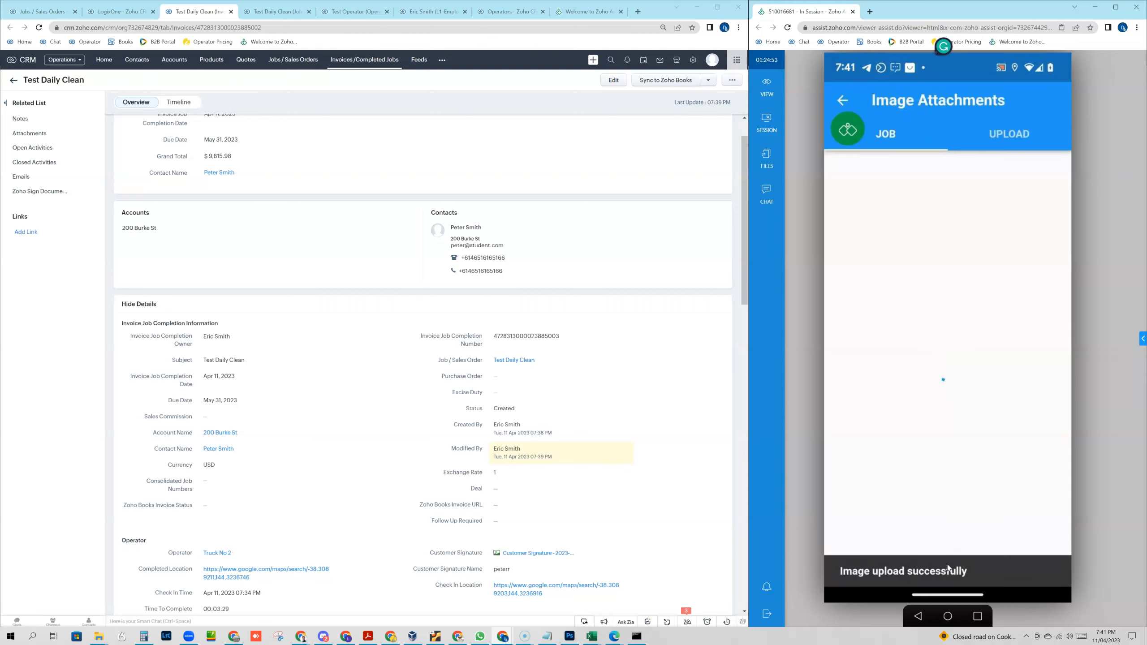
{"action": "left_click", "coordinate": [1008, 138]}
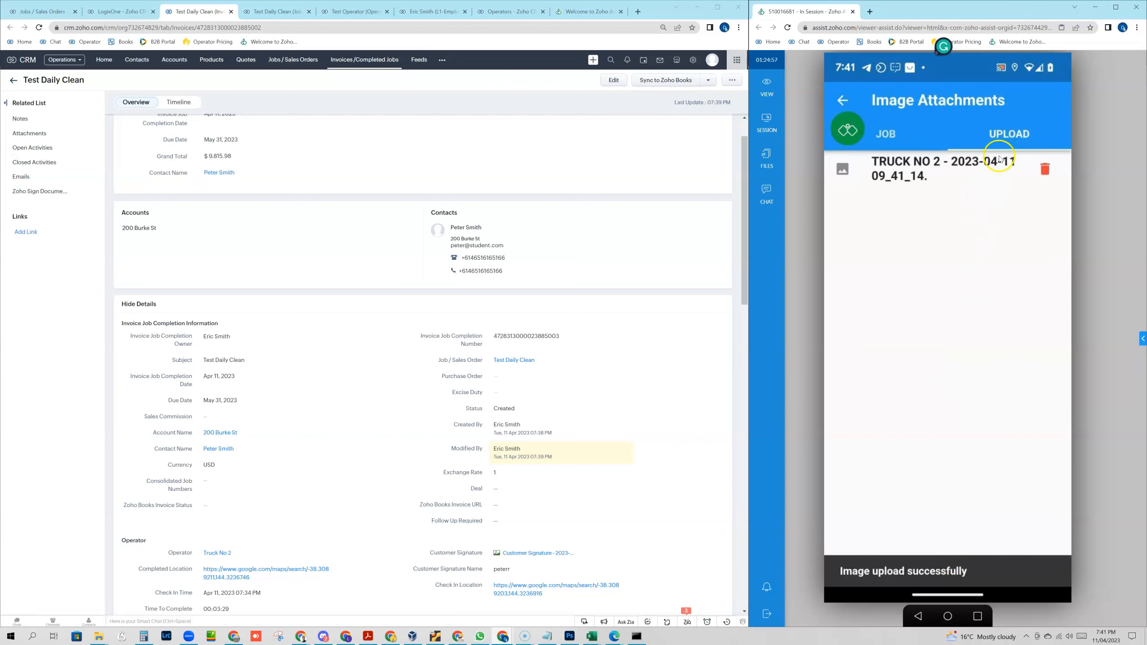
{"action": "left_click", "coordinate": [912, 169]}
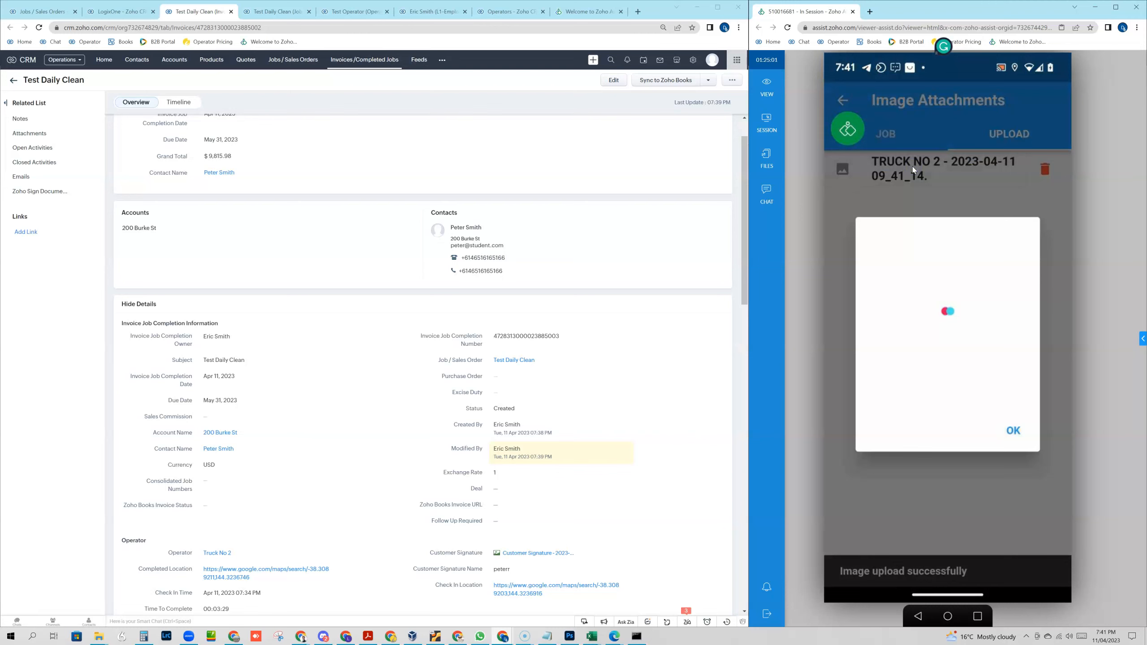
{"action": "left_click", "coordinate": [1011, 433]}
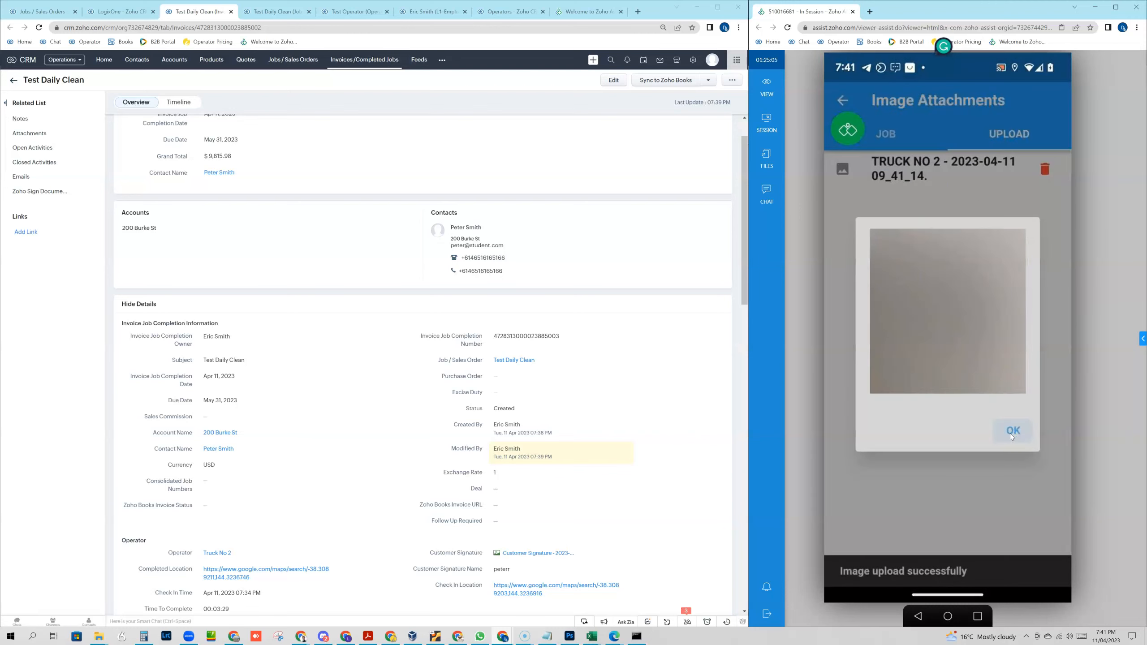
{"action": "left_click", "coordinate": [842, 102]}
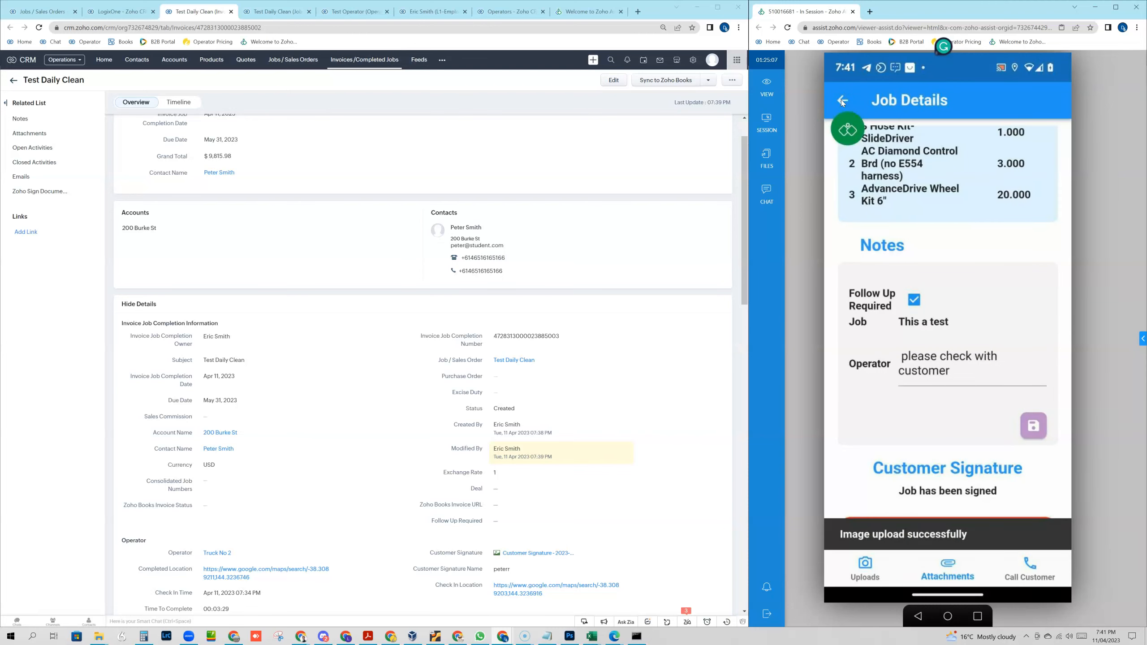
{"action": "left_click", "coordinate": [911, 398]}
Step: Reload the Test Daily Clean invoice, check its Notes and Attachments, and download the Truck No 2 photo
{"action": "left_click", "coordinate": [39, 28]}
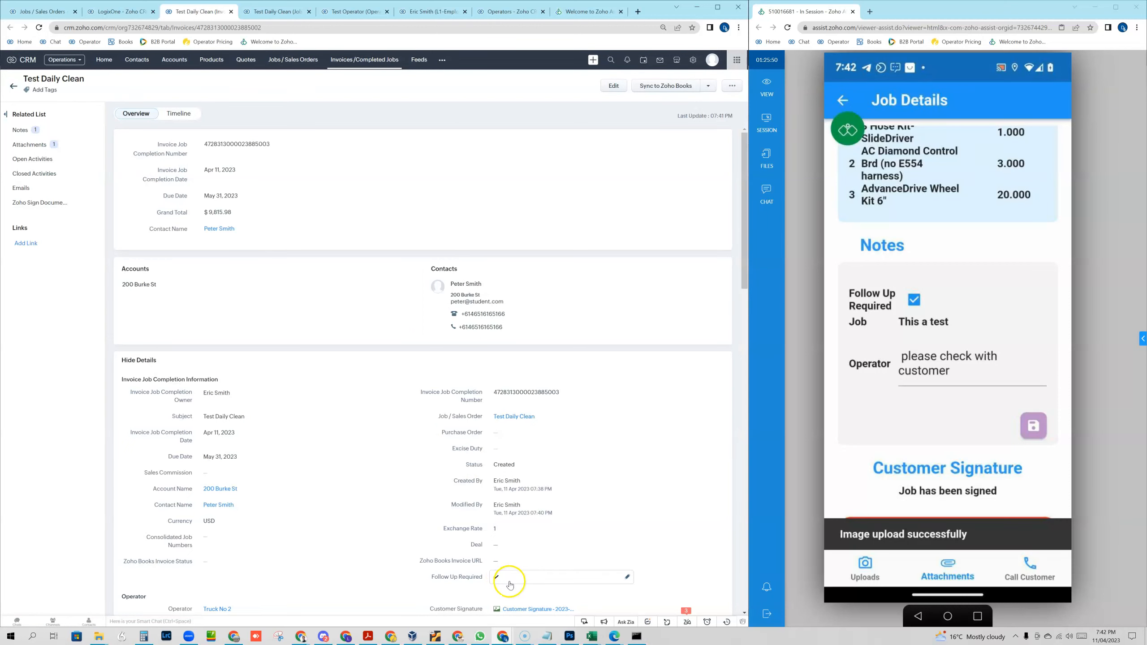
{"action": "scroll", "coordinate": [360, 495], "scroll_direction": "down", "scroll_amount": 3}
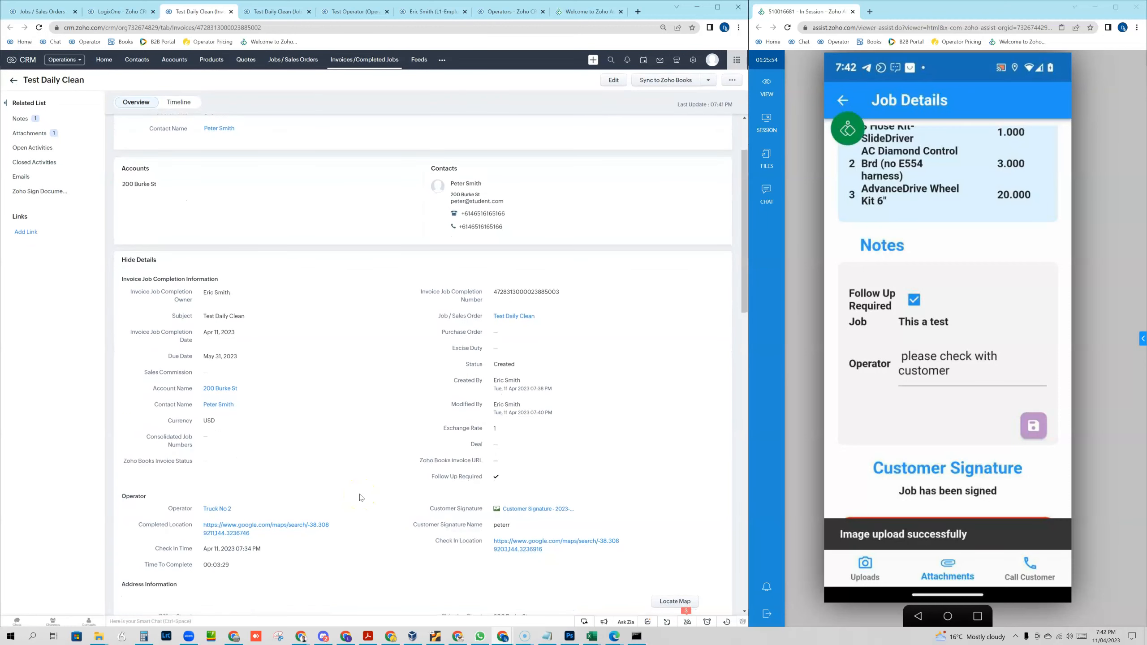
{"action": "scroll", "coordinate": [360, 494], "scroll_direction": "down", "scroll_amount": 3}
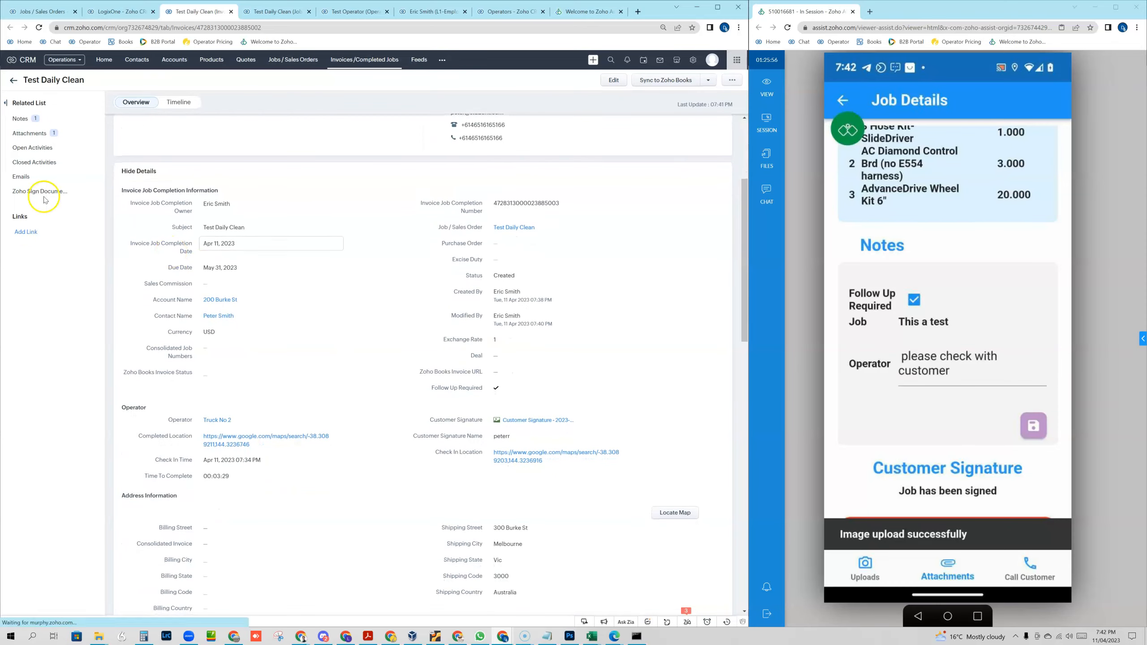
{"action": "left_click", "coordinate": [18, 119]}
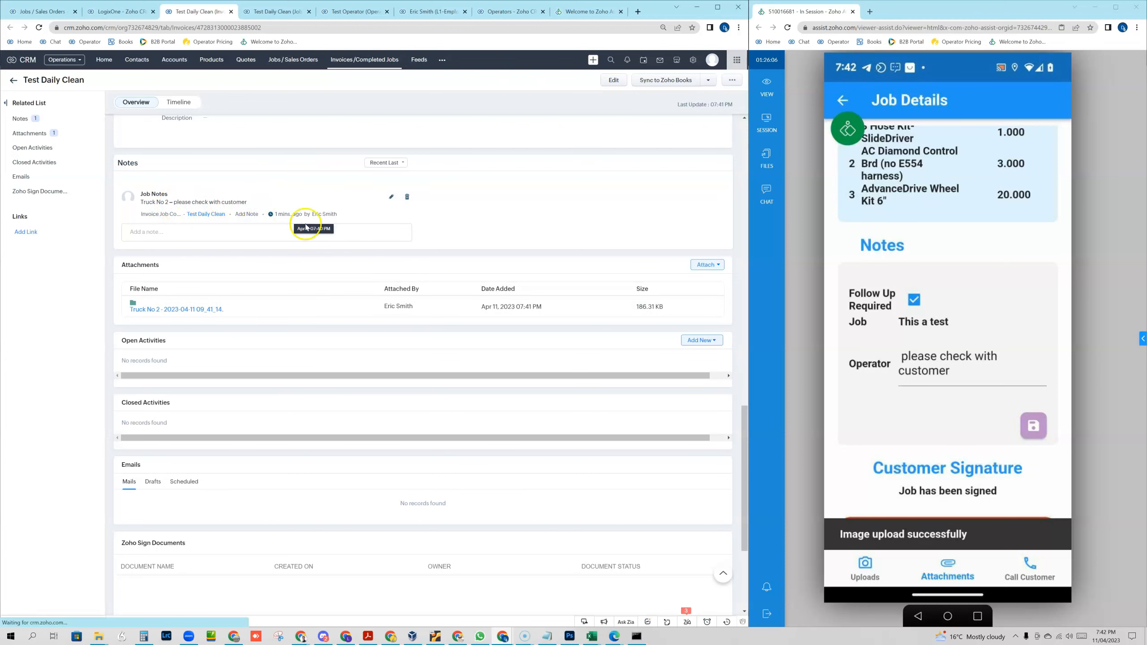
{"action": "scroll", "coordinate": [378, 297], "scroll_direction": "up", "scroll_amount": 9}
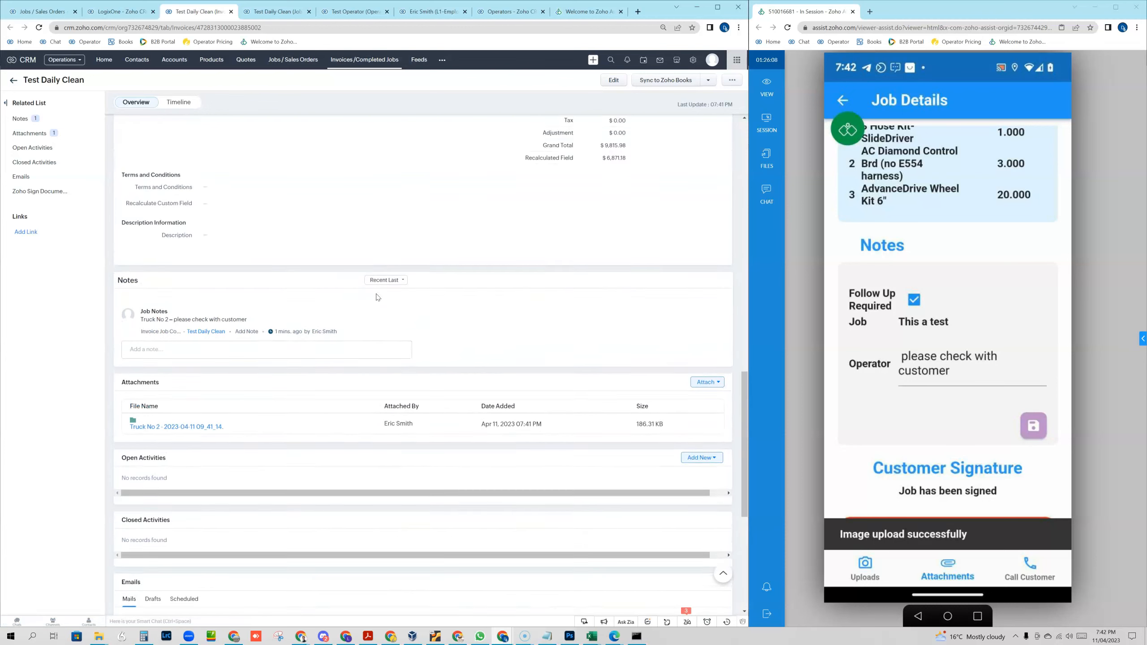
{"action": "left_click", "coordinate": [29, 133]}
{"action": "left_click", "coordinate": [176, 211]}
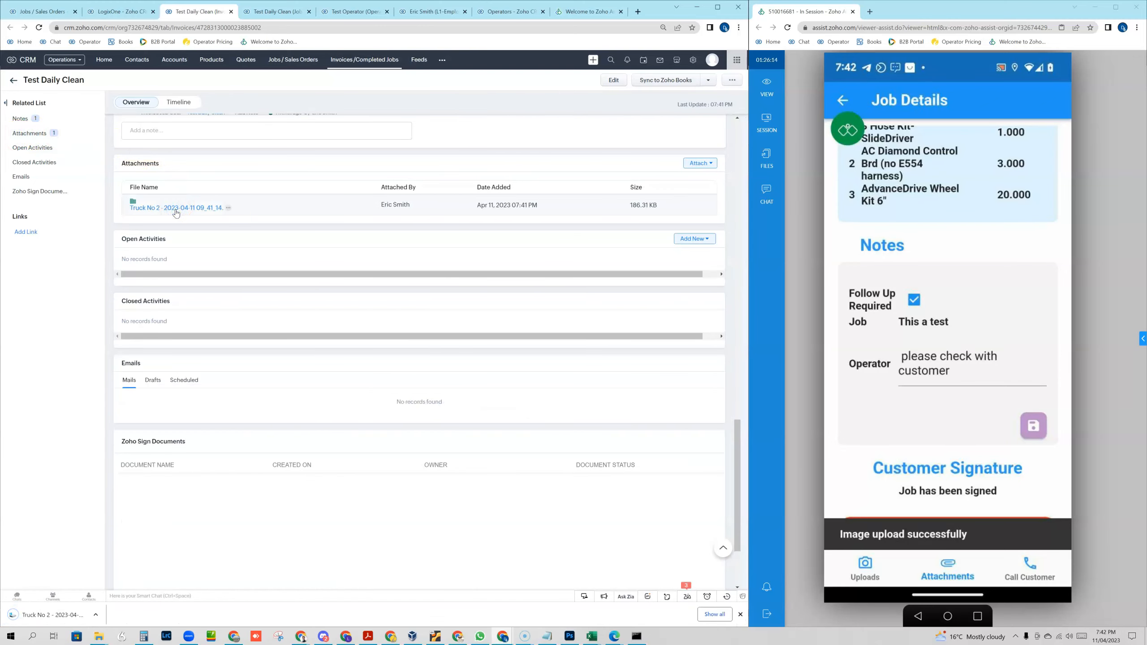
Step: Re-download the Truck No 2 photo and open it from the Downloads folder
{"action": "left_click", "coordinate": [179, 209]}
{"action": "left_click", "coordinate": [200, 615]}
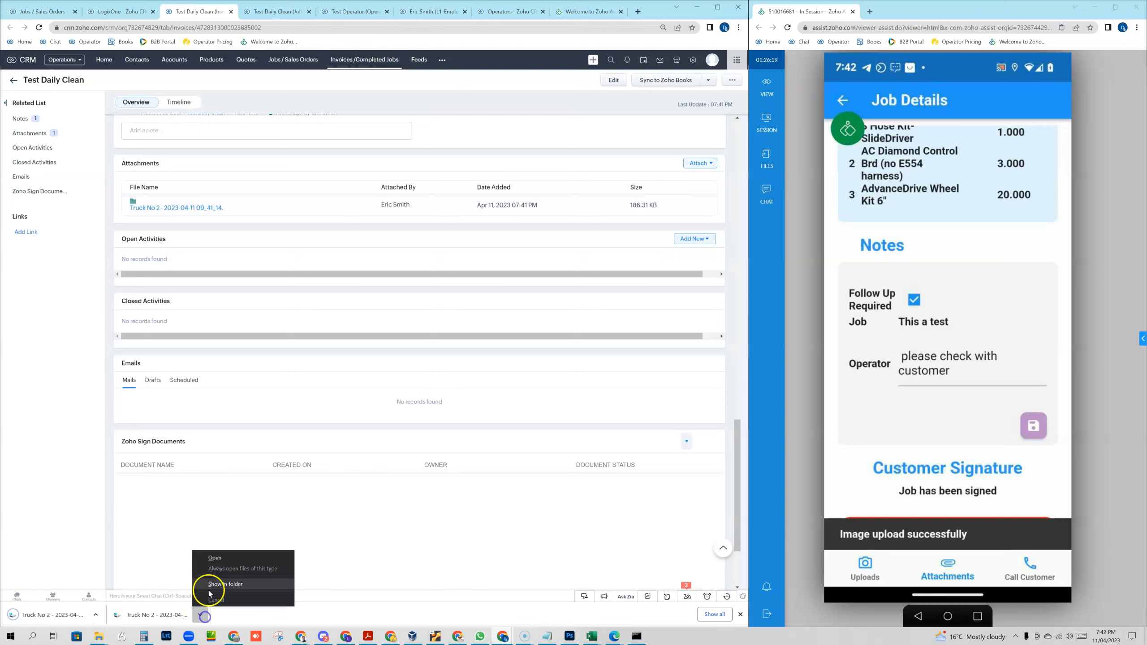
{"action": "left_click", "coordinate": [215, 560]}
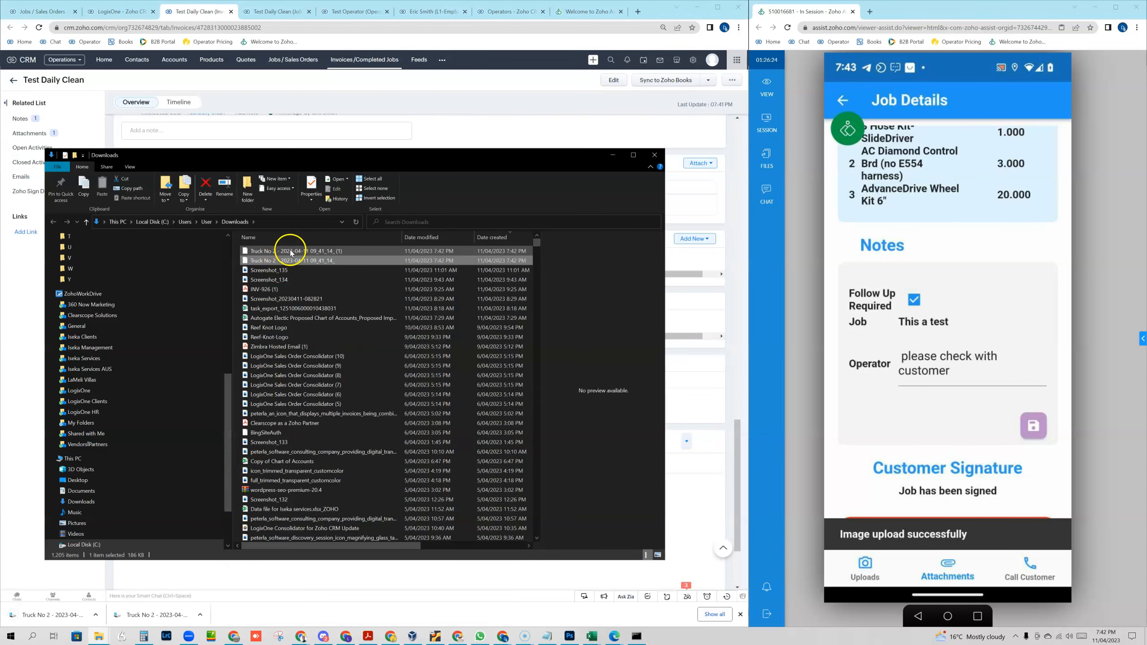
{"action": "left_click", "coordinate": [290, 251]}
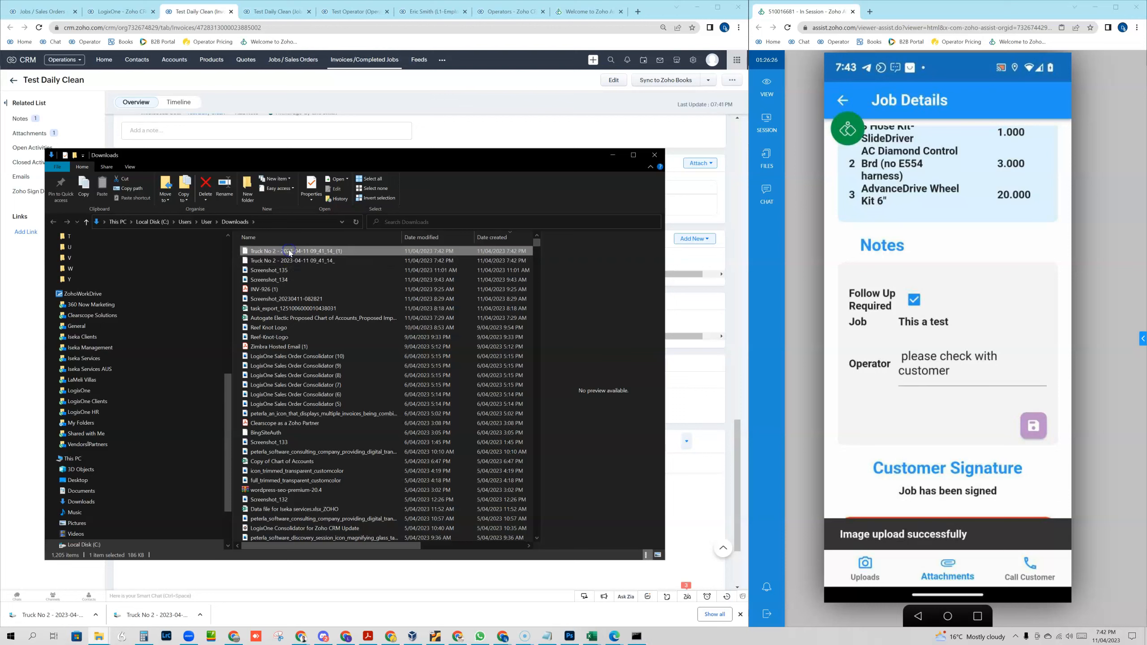
{"action": "double_click", "coordinate": [290, 252]}
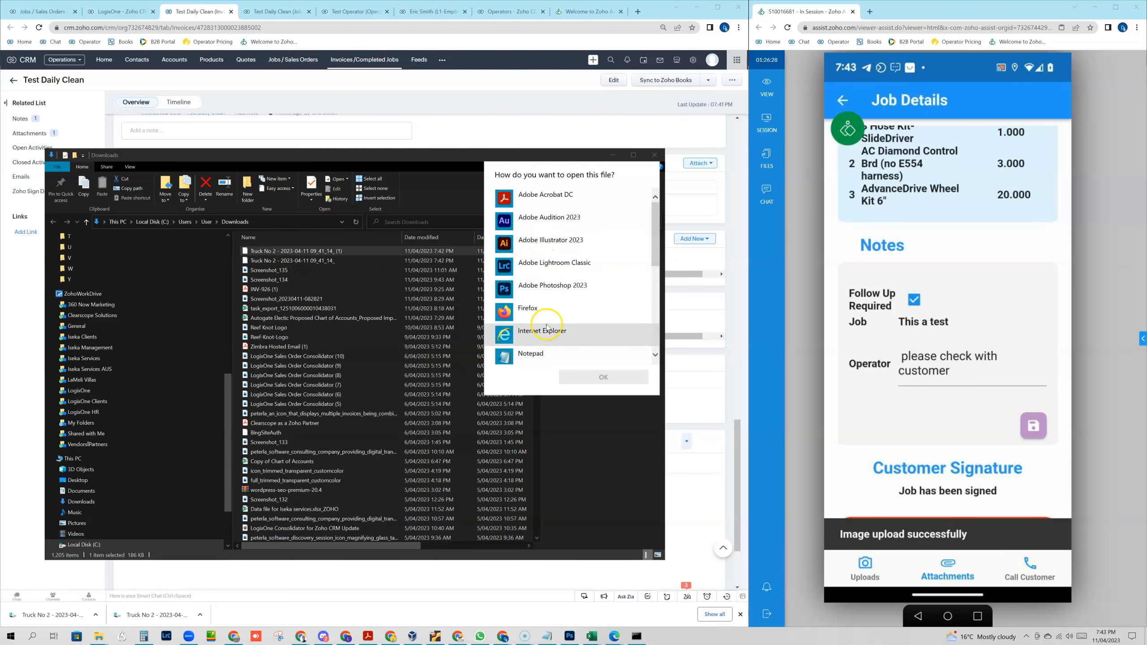
Step: View the Truck No 2 image in Paint, then close Paint and File Explorer
{"action": "scroll", "coordinate": [537, 317], "scroll_direction": "down", "scroll_amount": 5}
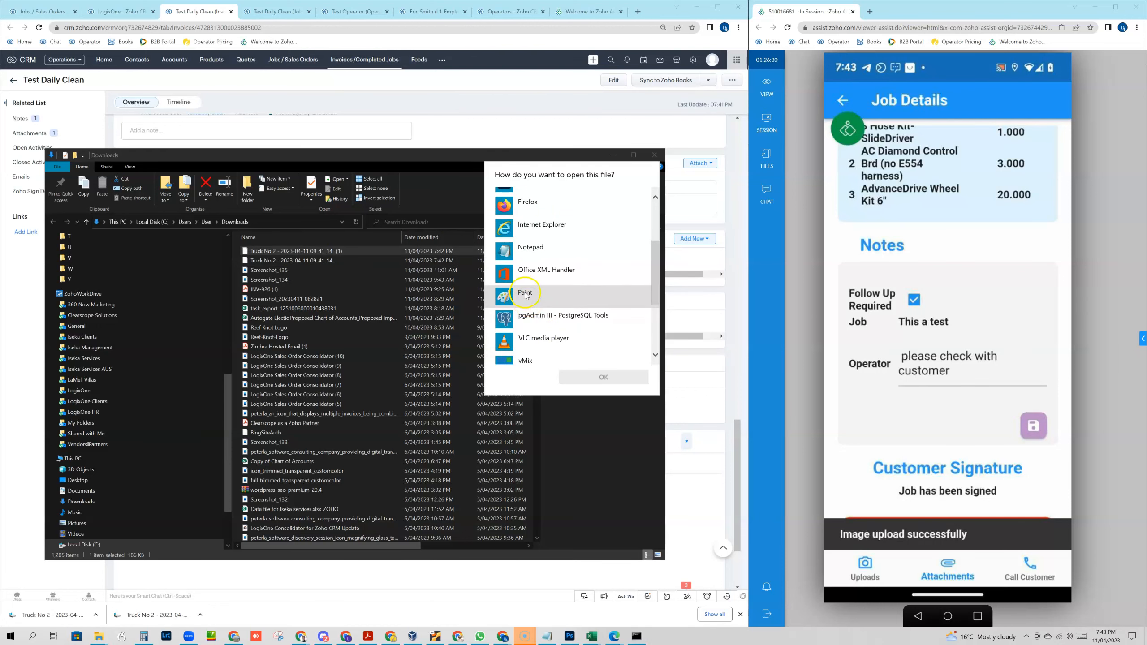
{"action": "double_click", "coordinate": [525, 293]}
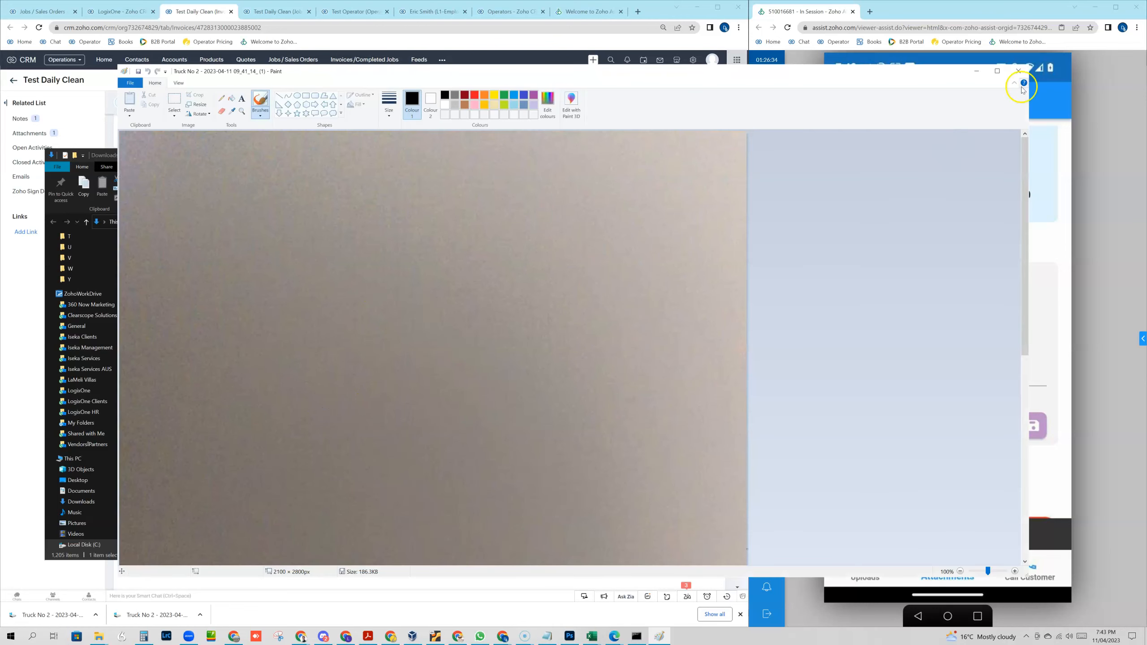
{"action": "left_click", "coordinate": [1019, 71]}
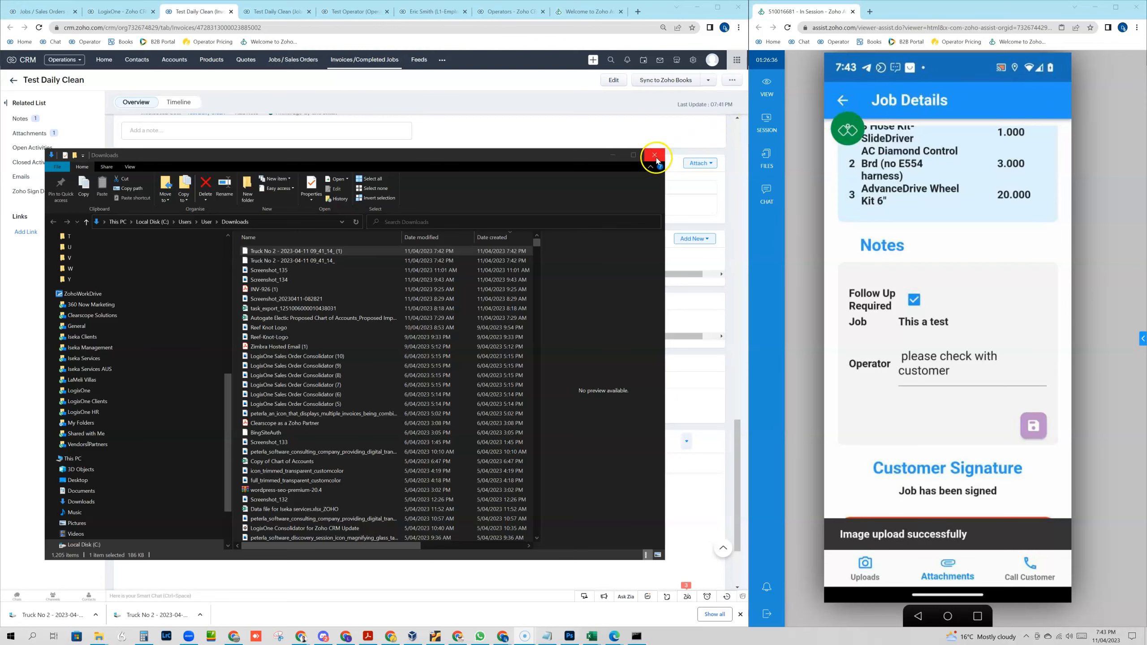
{"action": "left_click", "coordinate": [655, 159]}
{"action": "scroll", "coordinate": [343, 308], "scroll_direction": "up", "scroll_amount": 10}
Step: Scroll through the Test Daily Clean invoice, then switch to the LogixOne operator calendar
{"action": "scroll", "coordinate": [340, 308], "scroll_direction": "up", "scroll_amount": 7}
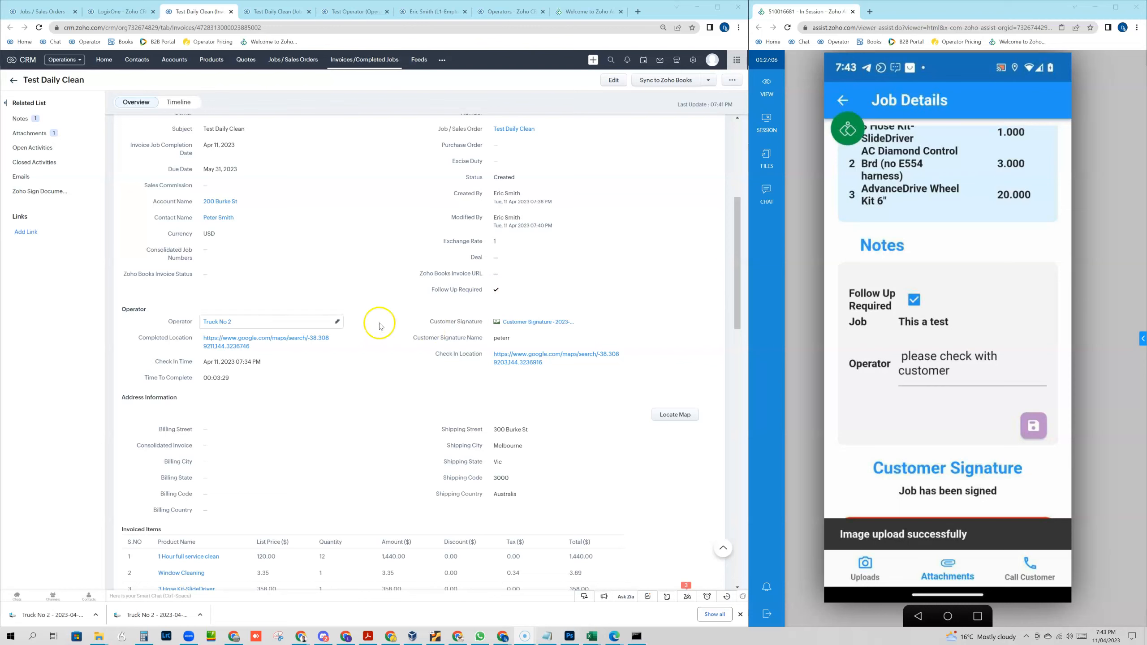
{"action": "scroll", "coordinate": [377, 326], "scroll_direction": "down", "scroll_amount": 3}
{"action": "left_click", "coordinate": [1037, 420]}
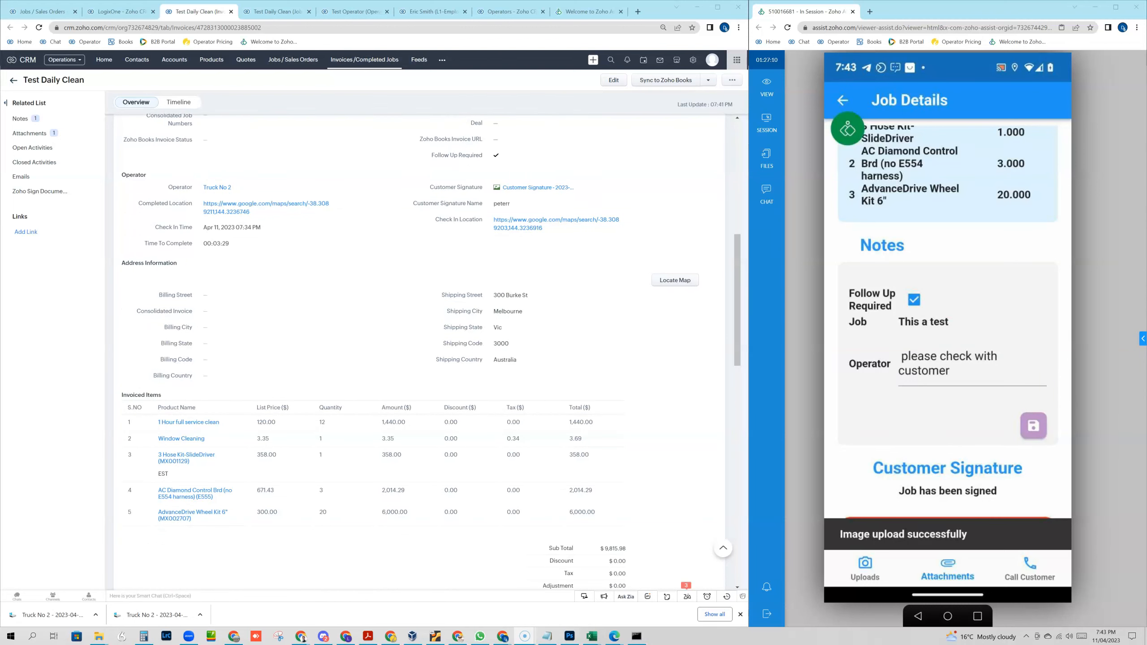
{"action": "left_click", "coordinate": [119, 13]}
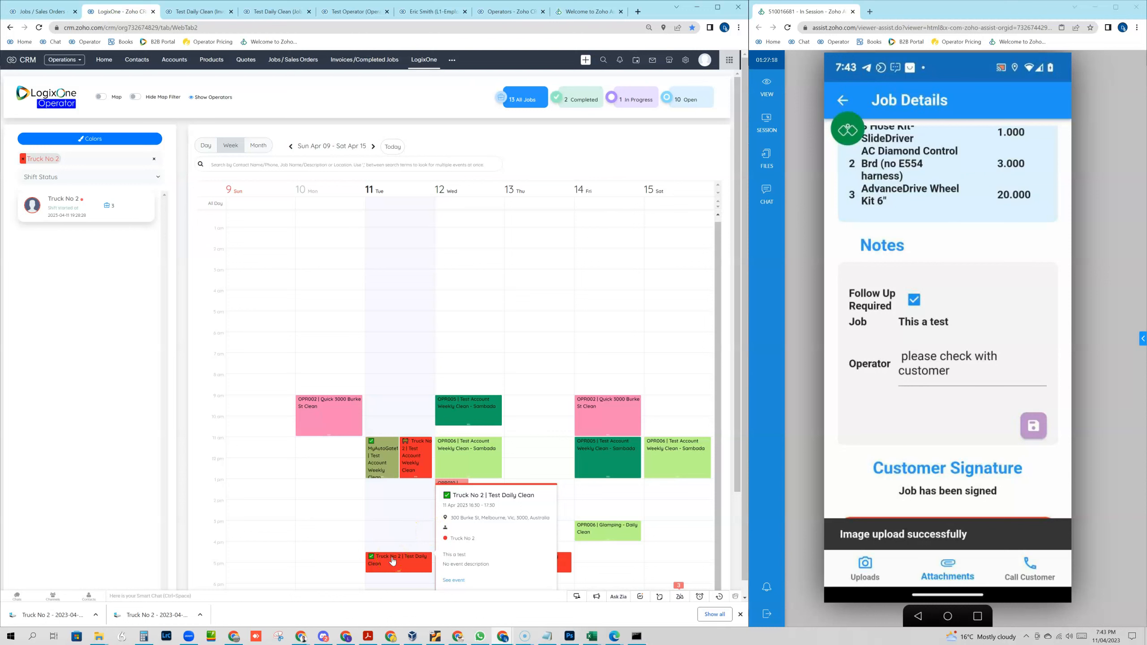
Step: Return the operator's phone from Job Details to the April 2023 My Jobs list
{"action": "left_click", "coordinate": [842, 100]}
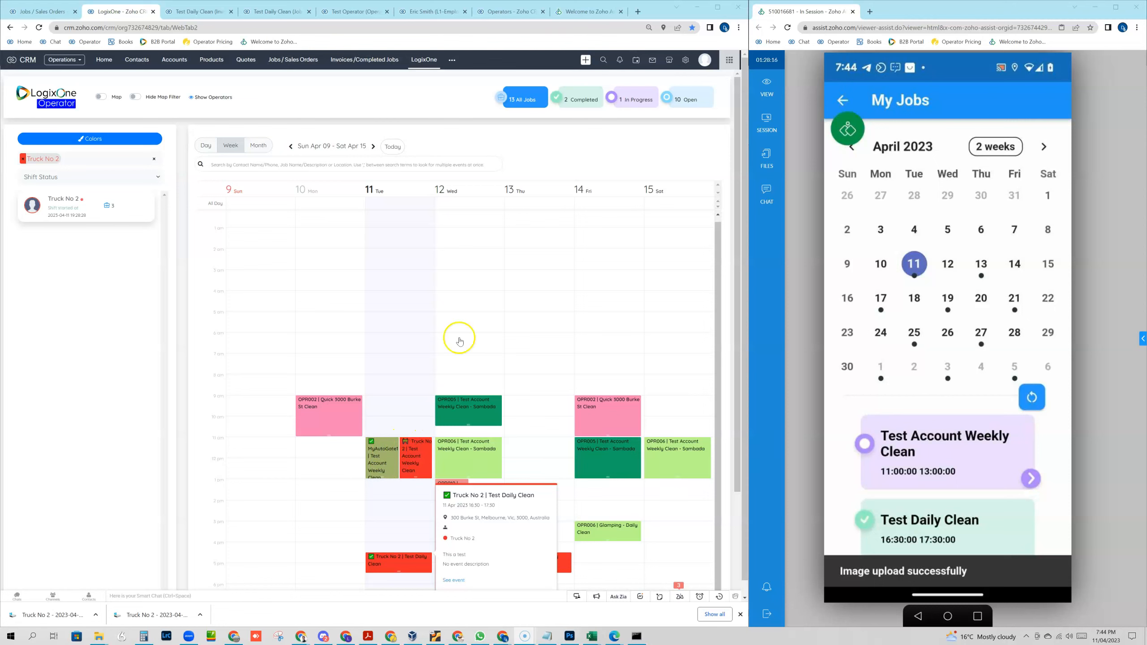
Step: Filter the calendar to the 1 in-progress job and open Test Account Weekly Clean's details on the phone
{"action": "left_click", "coordinate": [629, 99]}
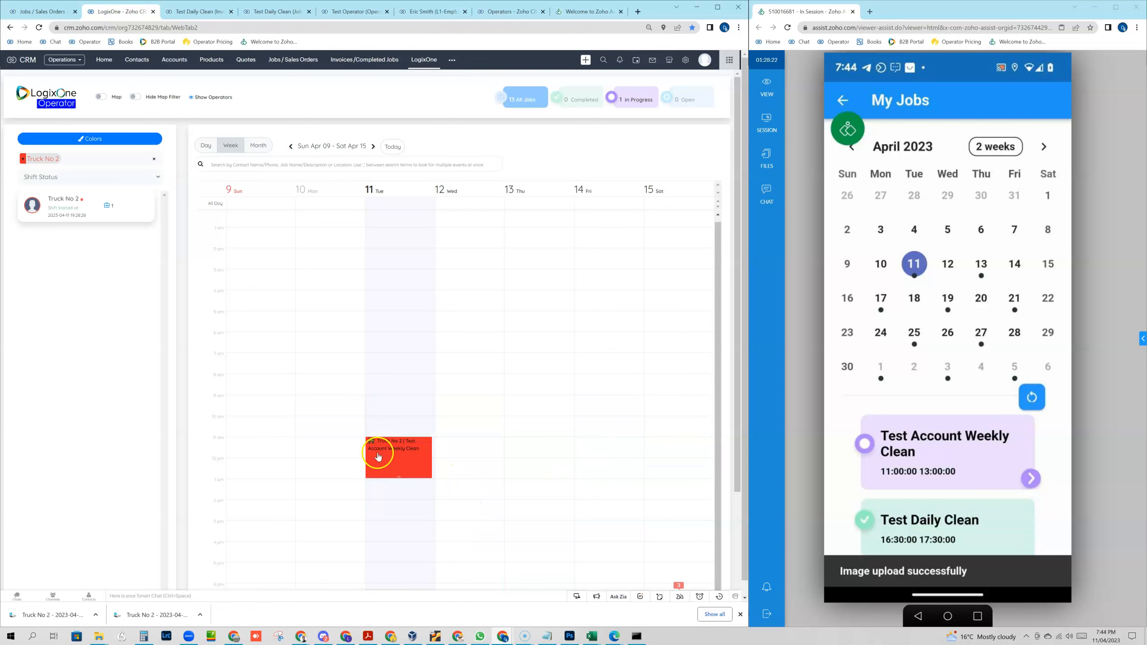
{"action": "left_click", "coordinate": [1028, 477]}
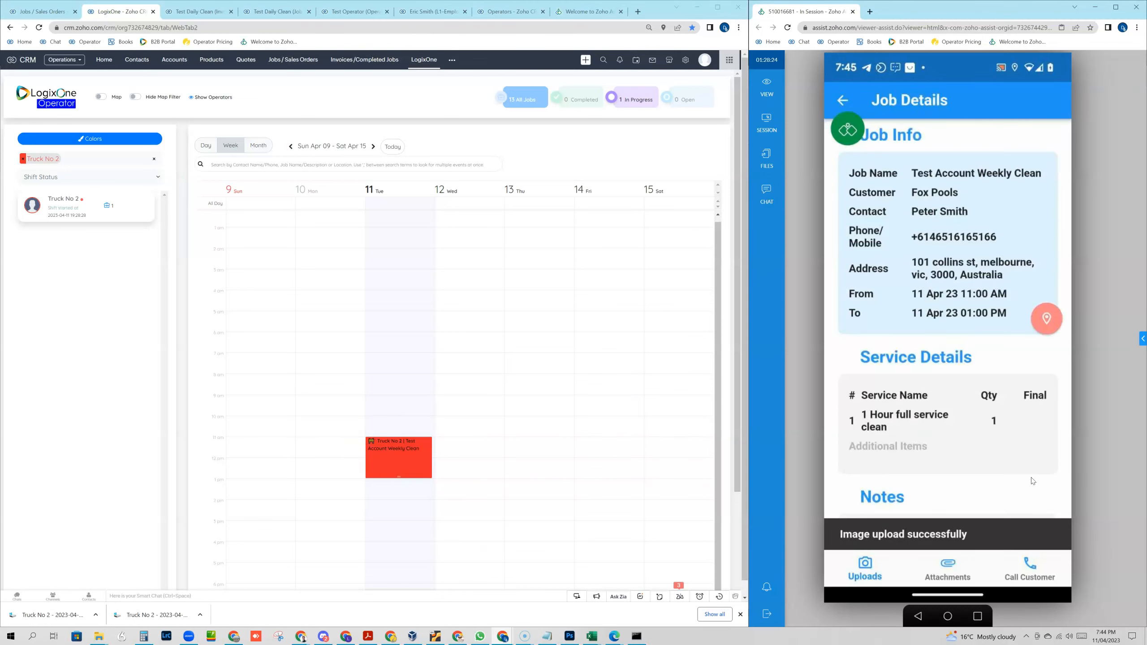
{"action": "left_click_drag", "start_coordinate": [989, 427], "coordinate": [962, 323]}
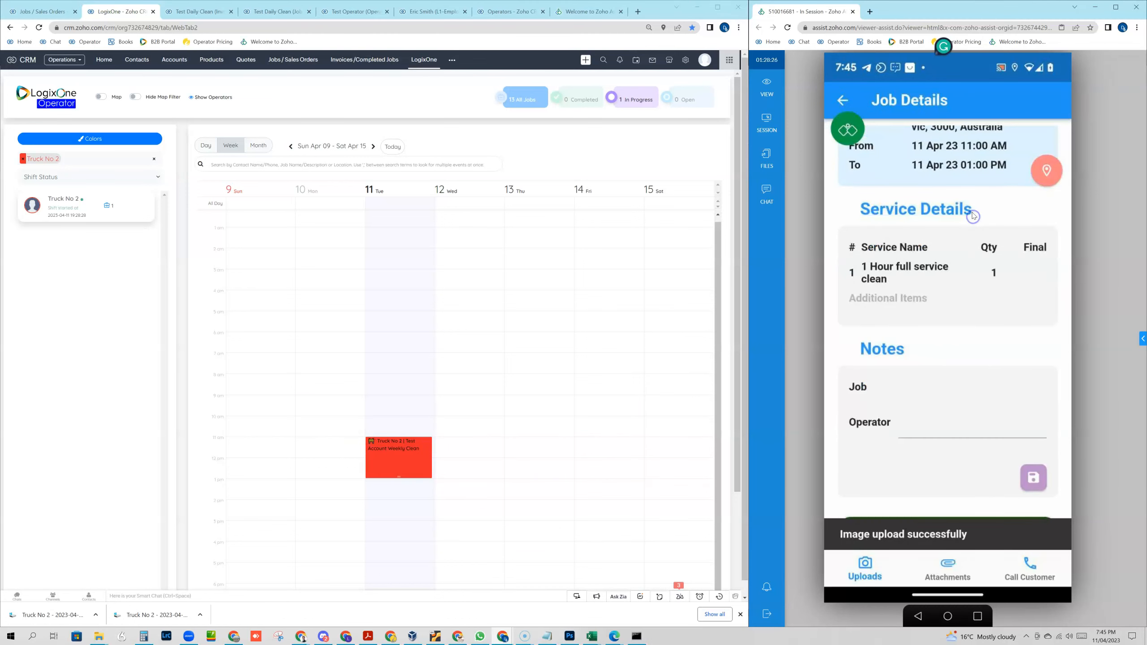
{"action": "left_click_drag", "start_coordinate": [955, 370], "coordinate": [950, 185]}
{"action": "left_click_drag", "start_coordinate": [945, 448], "coordinate": [929, 184]}
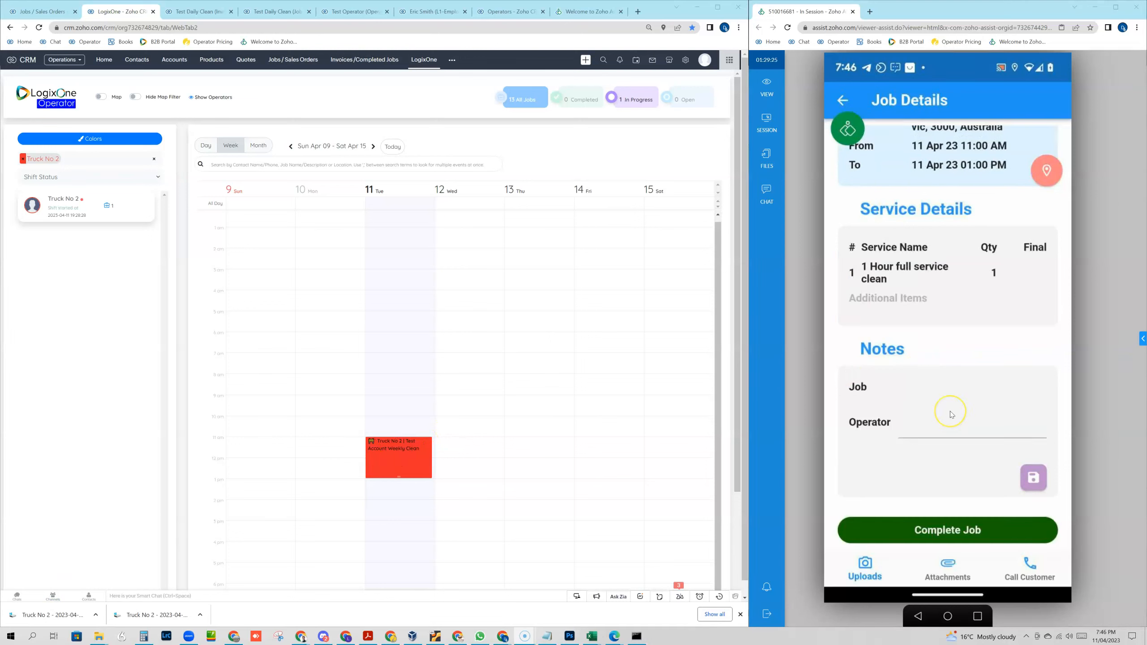
Step: Enter Final quantity 1 on Test Account Weekly Clean, then Save & Complete and confirm
{"action": "left_click", "coordinate": [966, 532]}
{"action": "left_click", "coordinate": [1023, 222]}
{"action": "type", "text": "1"}
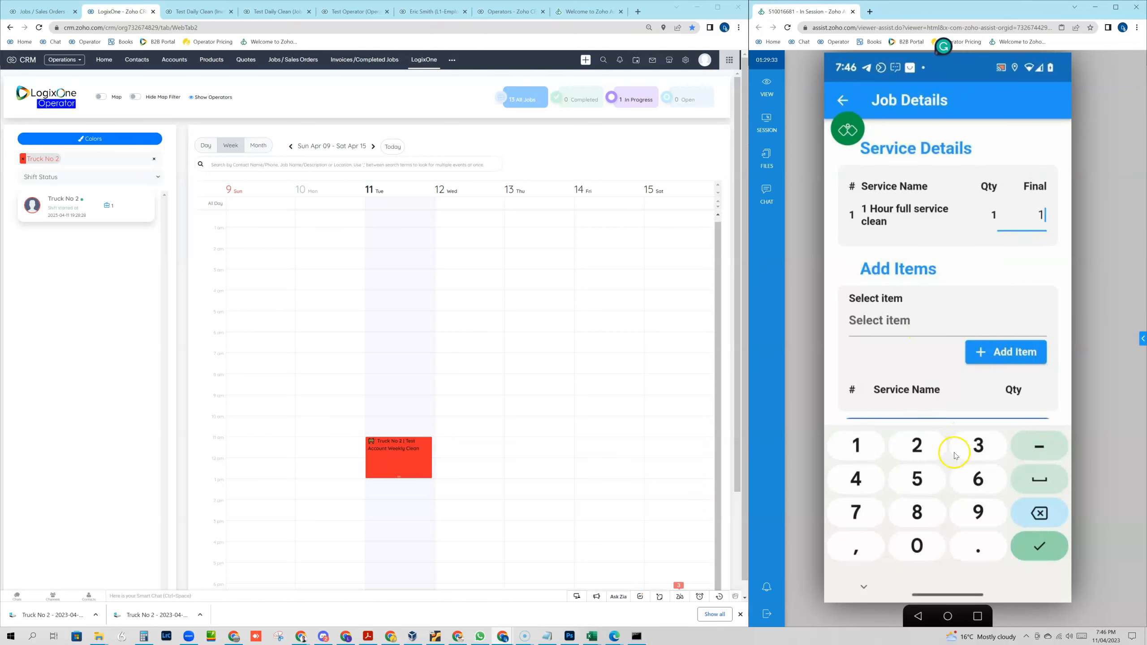
{"action": "left_click", "coordinate": [1033, 549]}
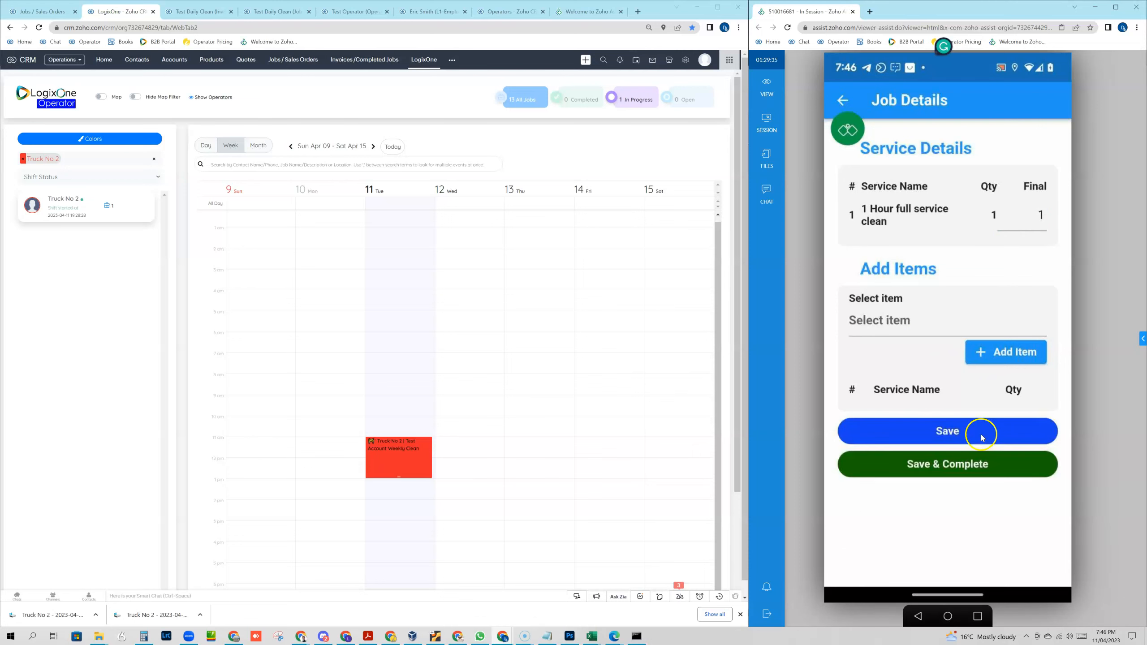
{"action": "left_click", "coordinate": [966, 461]}
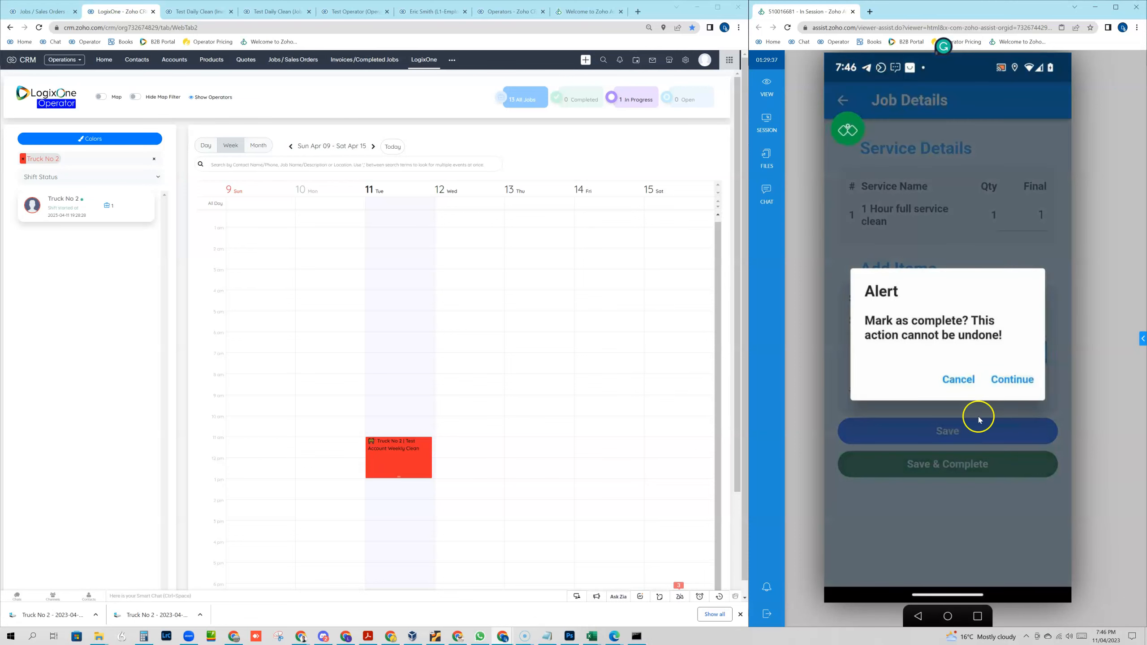
{"action": "left_click", "coordinate": [1015, 376]}
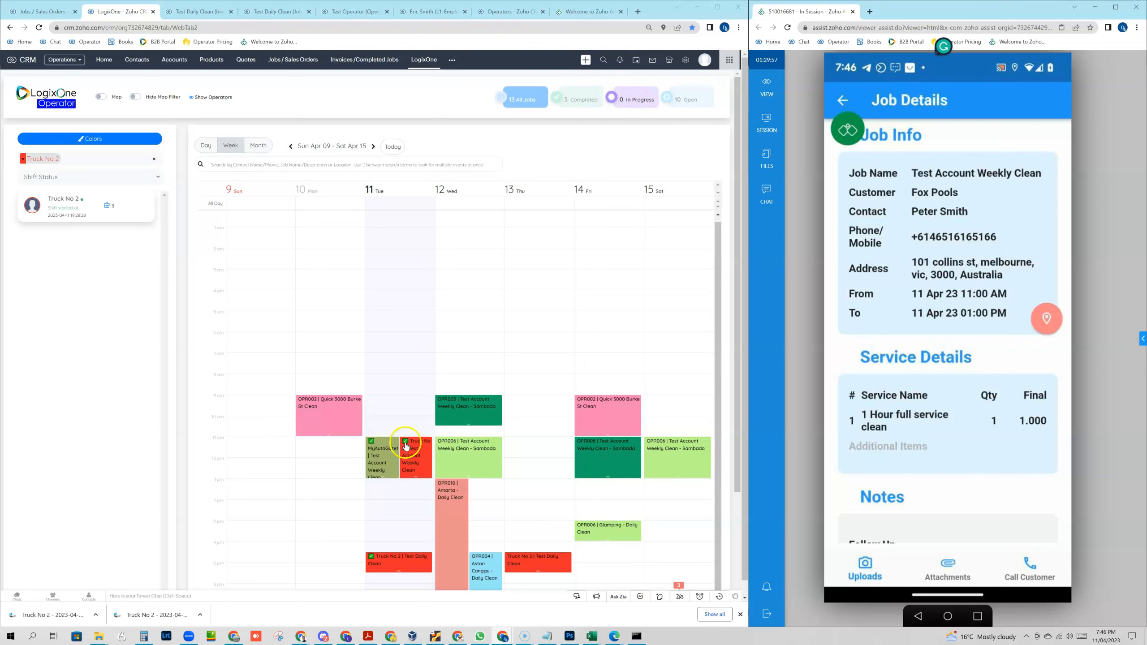
Step: Open the Test Account Weekly Clean invoice and switch the phone to jobs on the 13th
{"action": "left_click", "coordinate": [413, 456]}
{"action": "left_click", "coordinate": [452, 512]}
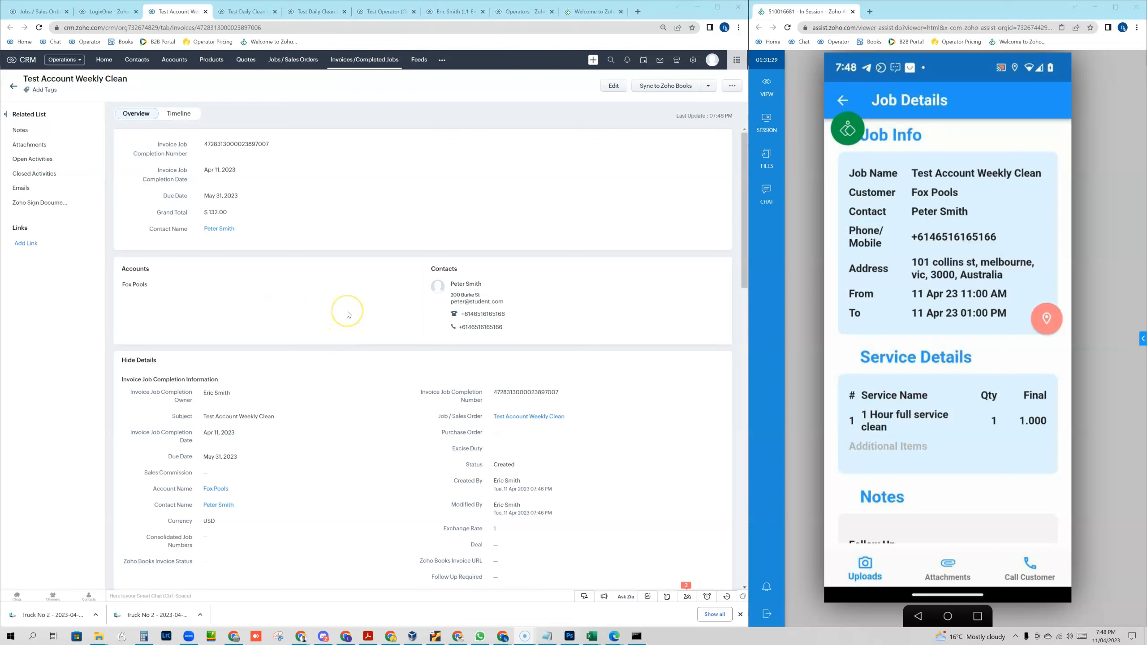
{"action": "left_click", "coordinate": [844, 100]}
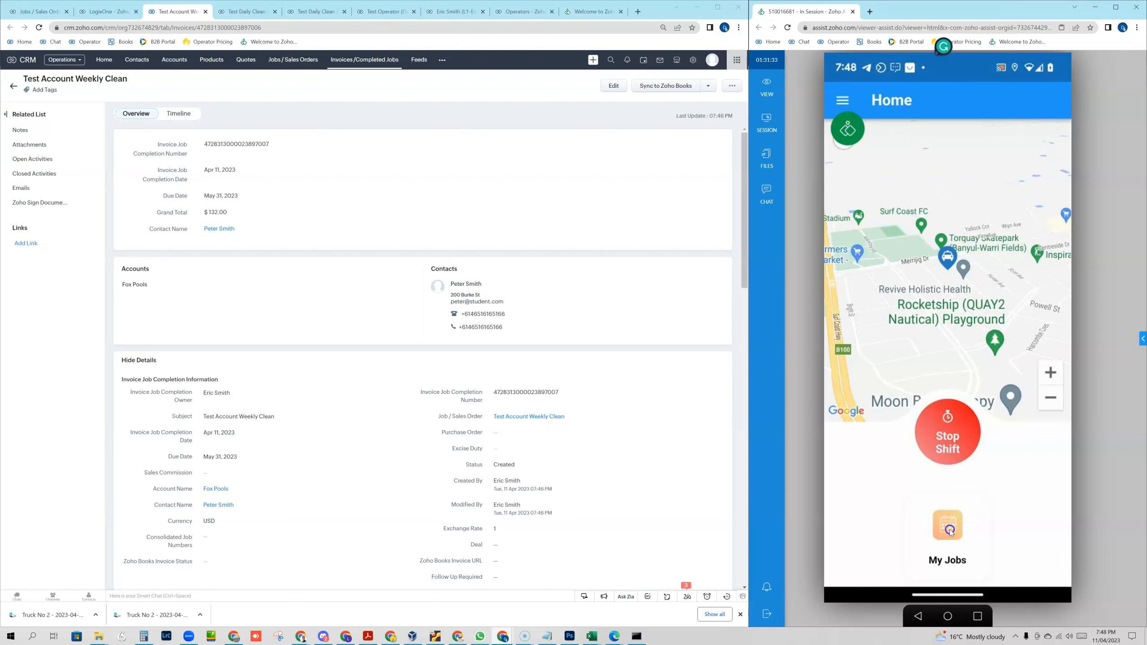
{"action": "left_click", "coordinate": [949, 531]}
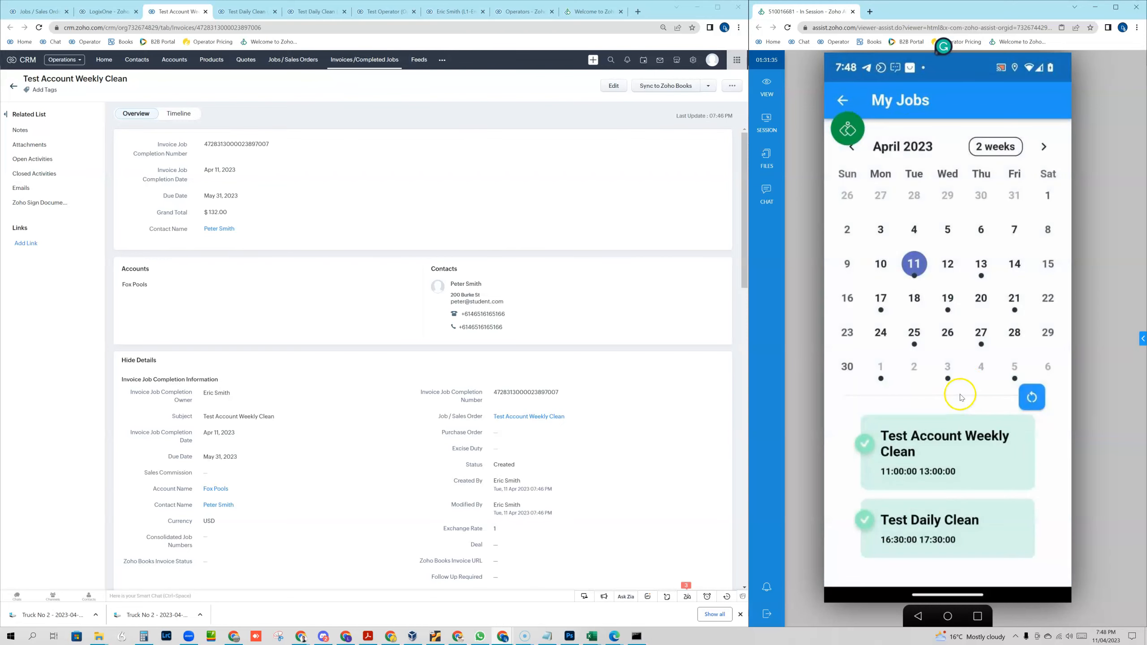
{"action": "left_click", "coordinate": [980, 262]}
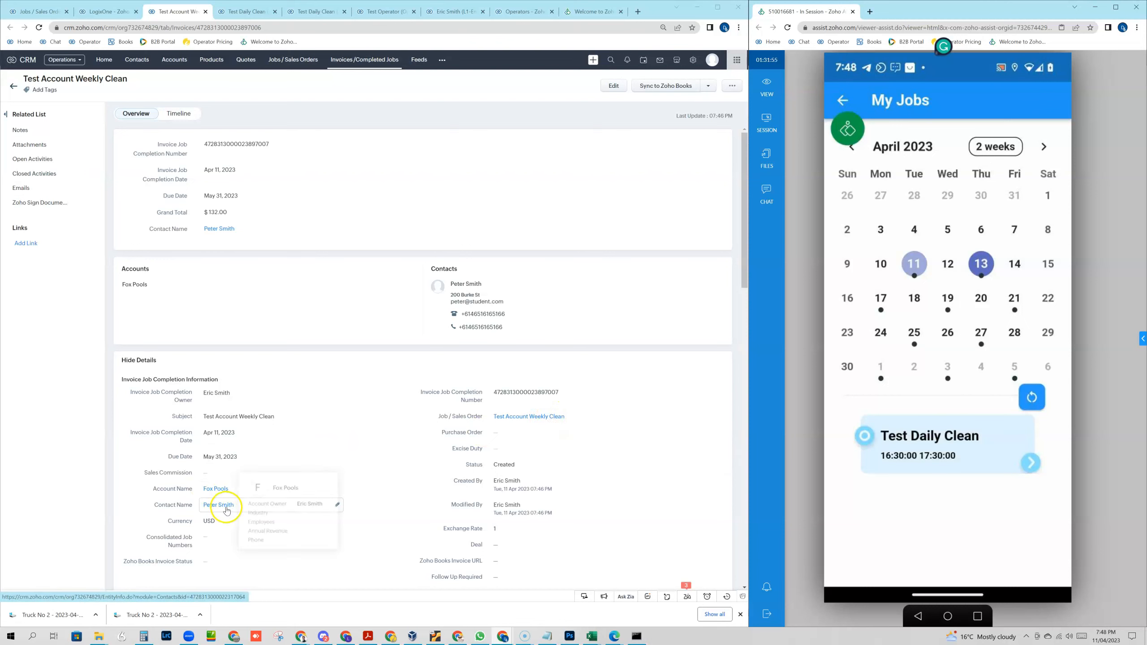
Step: Review the invoice: one 1 Hour full service clean, Grand Total $132.00
{"action": "scroll", "coordinate": [360, 442], "scroll_direction": "down", "scroll_amount": 3}
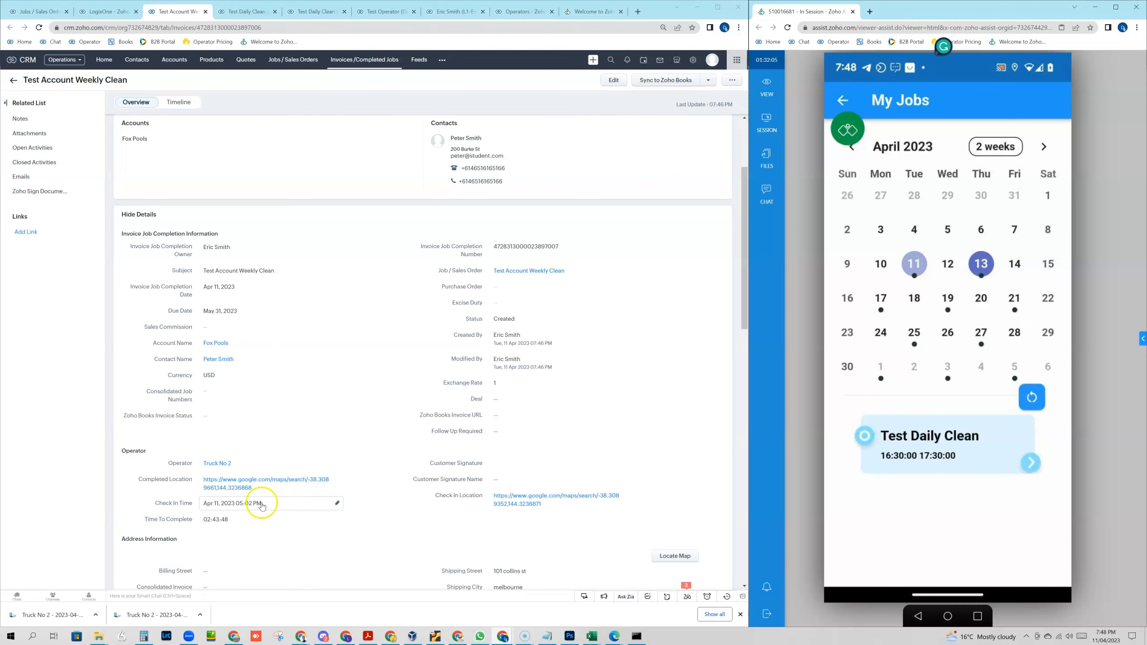
{"action": "scroll", "coordinate": [263, 475], "scroll_direction": "down", "scroll_amount": 5}
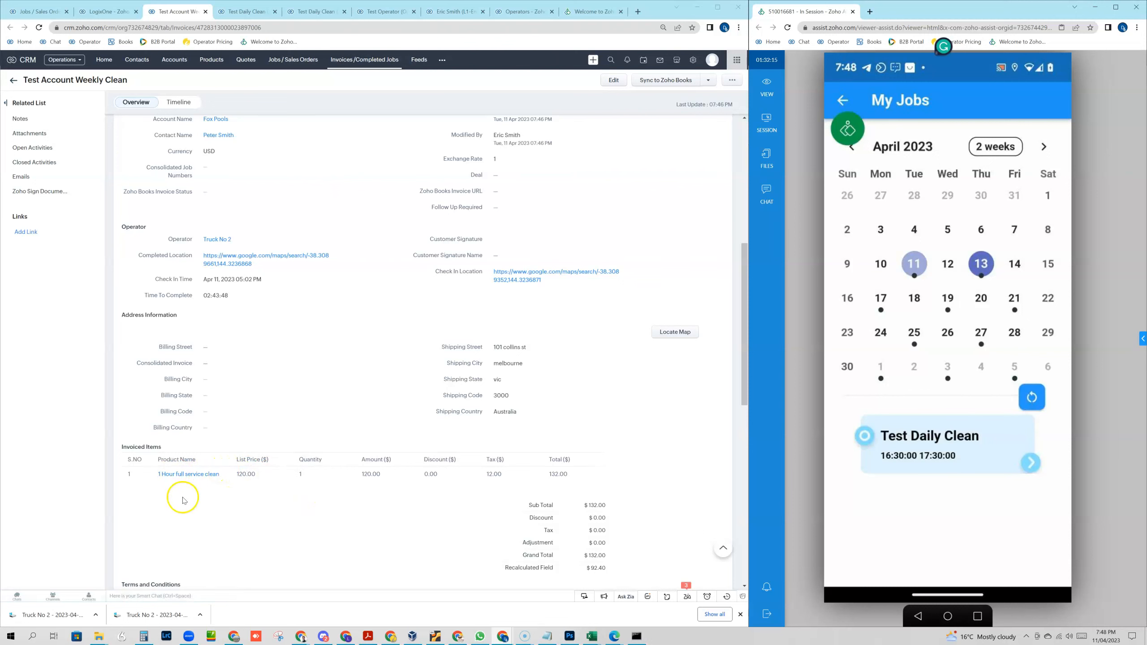
{"action": "scroll", "coordinate": [277, 479], "scroll_direction": "down", "scroll_amount": 2}
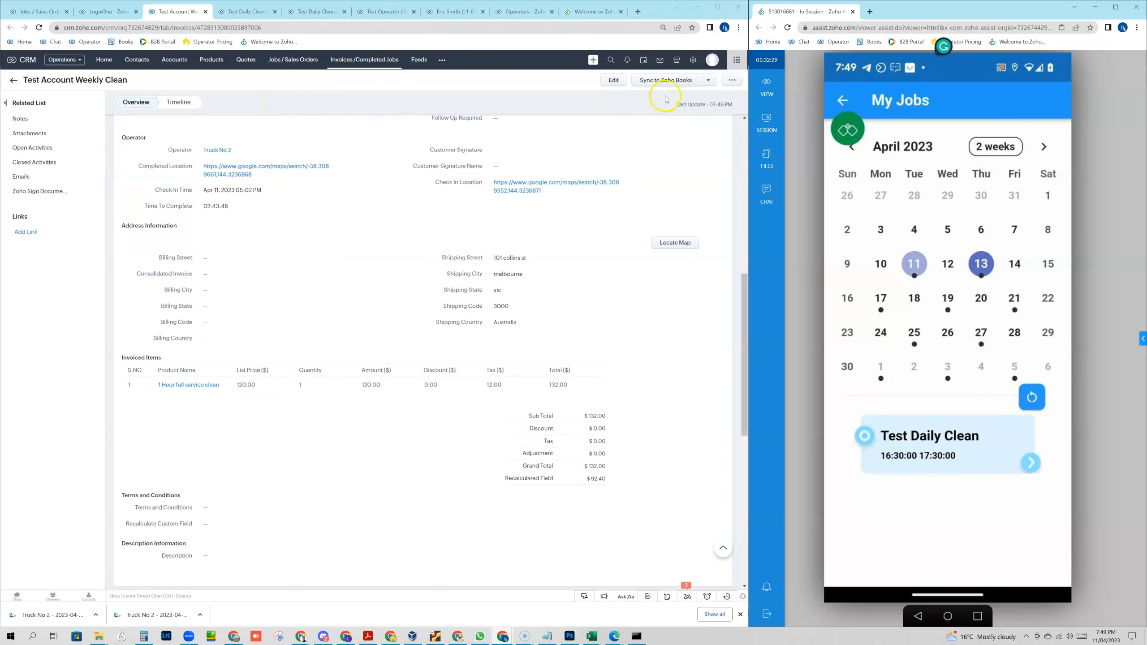
Step: Sync the Test Account Weekly Clean invoice to Zoho Books and open draft INV-000116 via its URL
{"action": "left_click", "coordinate": [660, 80]}
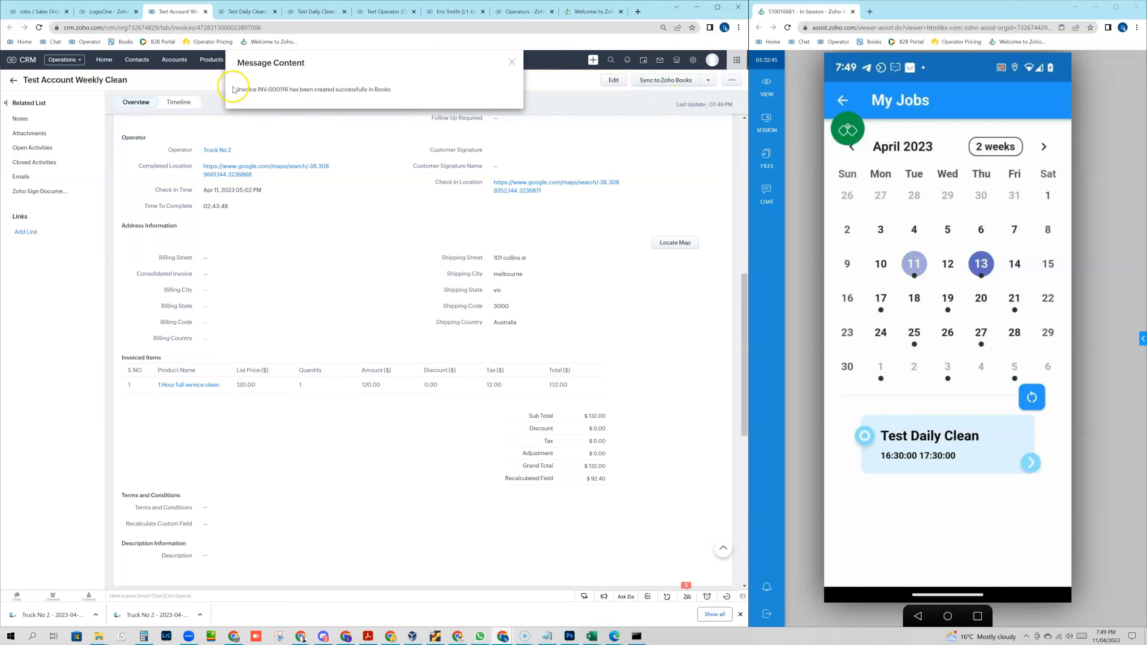
{"action": "left_click", "coordinate": [512, 62]}
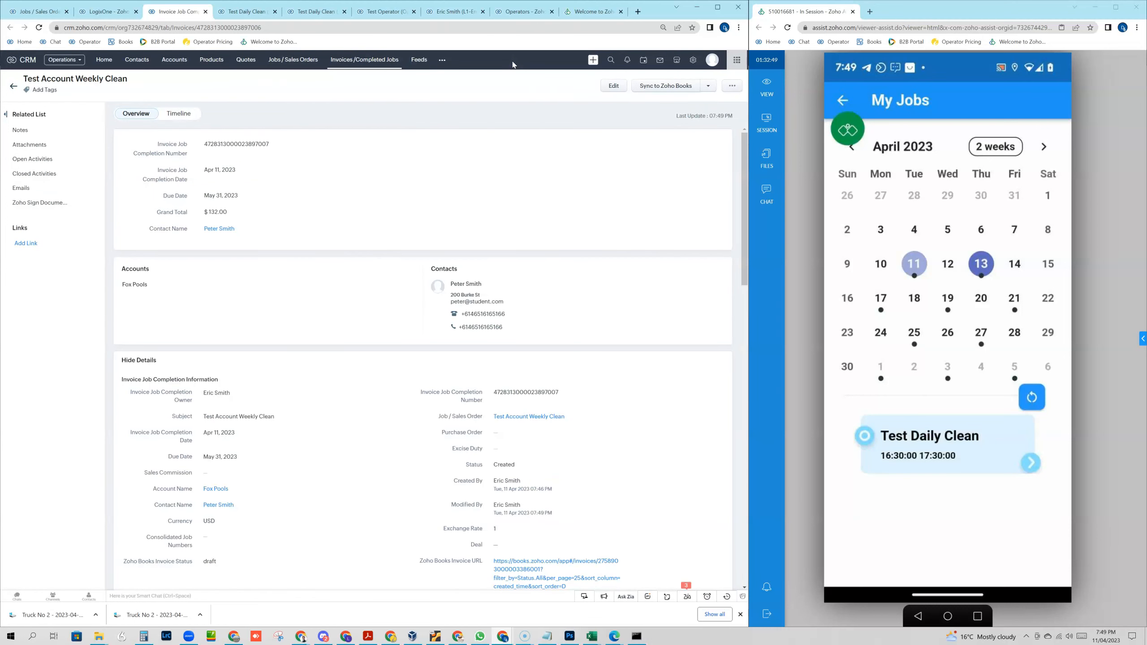
{"action": "scroll", "coordinate": [398, 372], "scroll_direction": "down", "scroll_amount": 5}
{"action": "scroll", "coordinate": [400, 378], "scroll_direction": "down", "scroll_amount": 7}
{"action": "scroll", "coordinate": [399, 377], "scroll_direction": "down", "scroll_amount": 3}
{"action": "scroll", "coordinate": [399, 378], "scroll_direction": "up", "scroll_amount": 6}
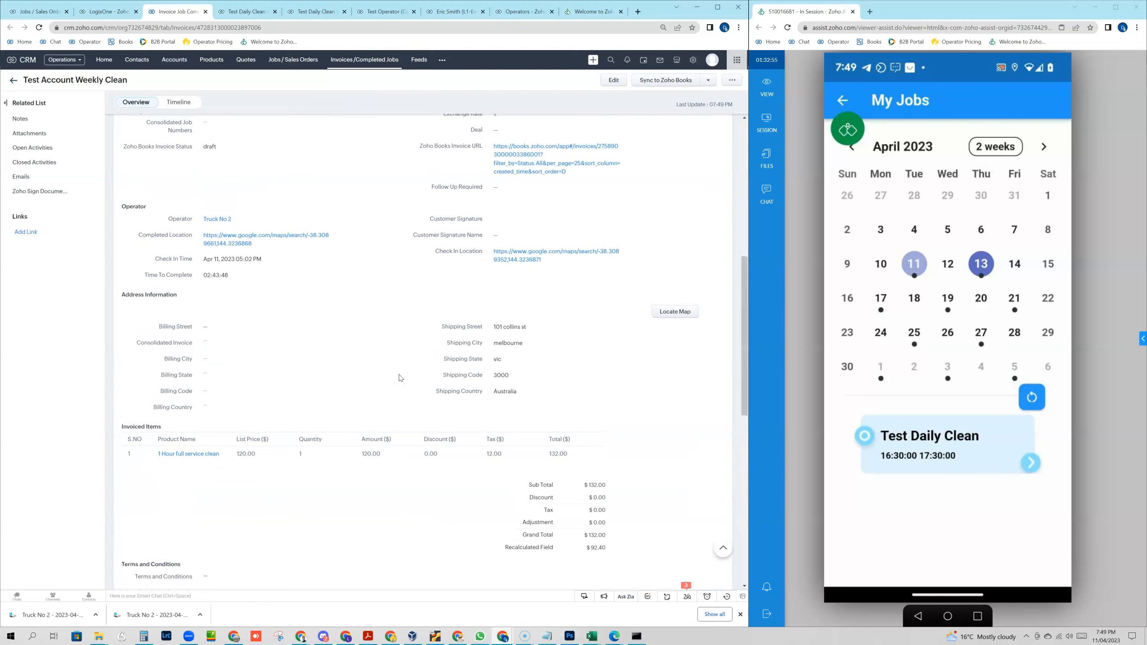
{"action": "left_click", "coordinate": [525, 150]}
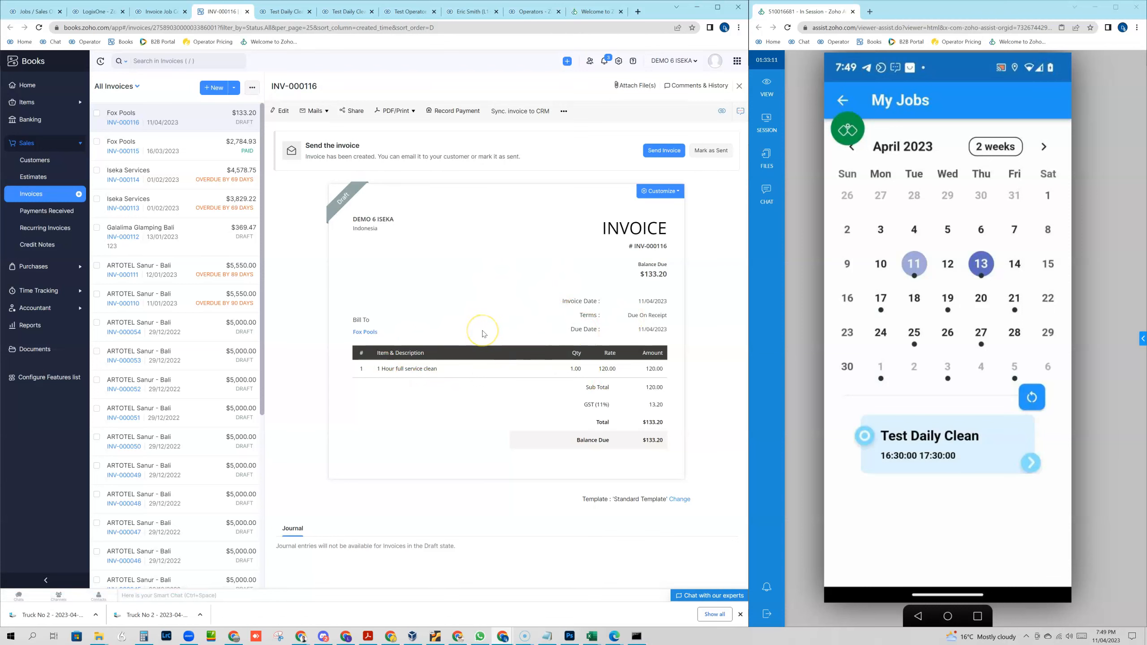
Step: Switch back to the CRM invoice record for Test Account Weekly Clean
{"action": "left_click", "coordinate": [161, 11]}
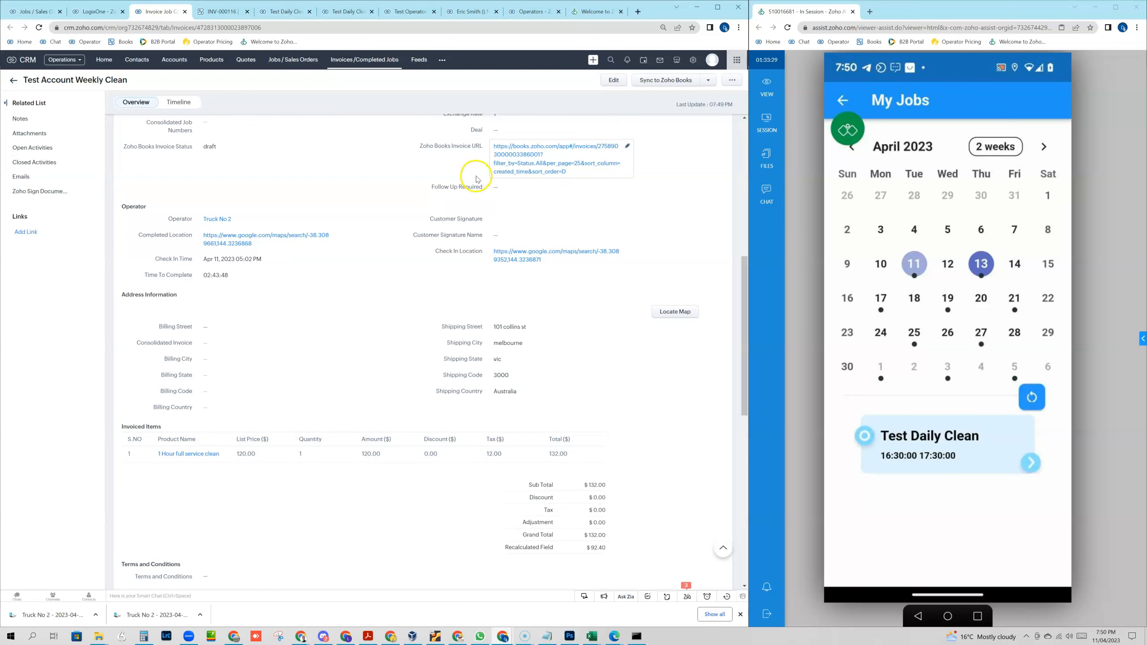
Step: Review the Test Daily Clean job details, including the 11 April job
{"action": "left_click", "coordinate": [949, 439]}
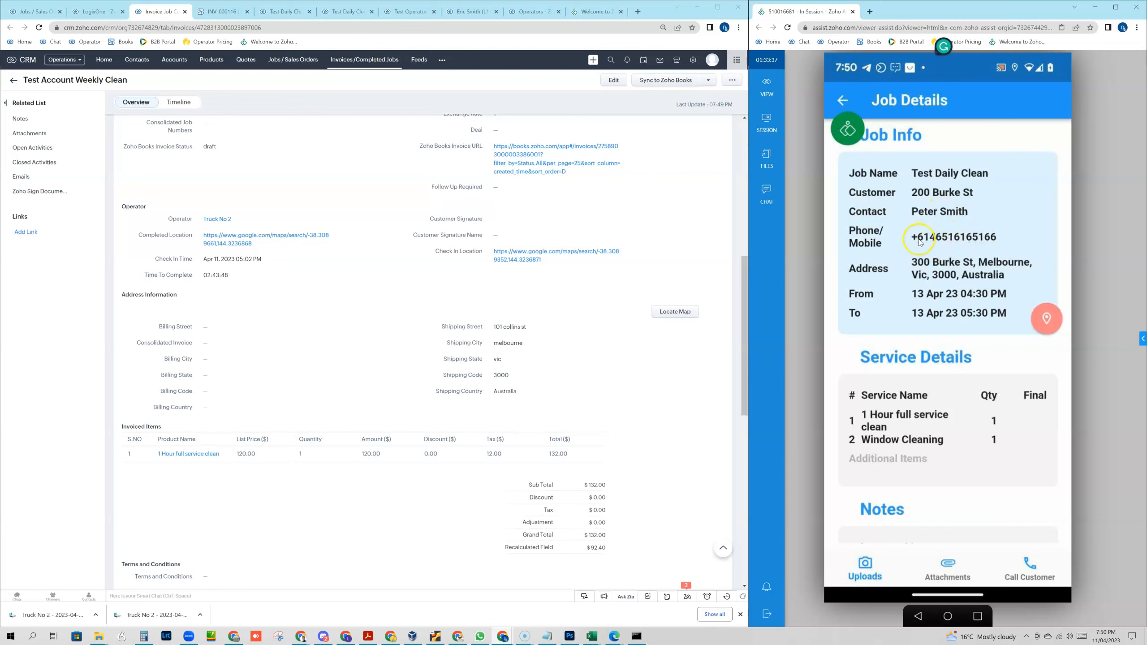
{"action": "scroll", "coordinate": [926, 253], "scroll_direction": "down", "scroll_amount": 3}
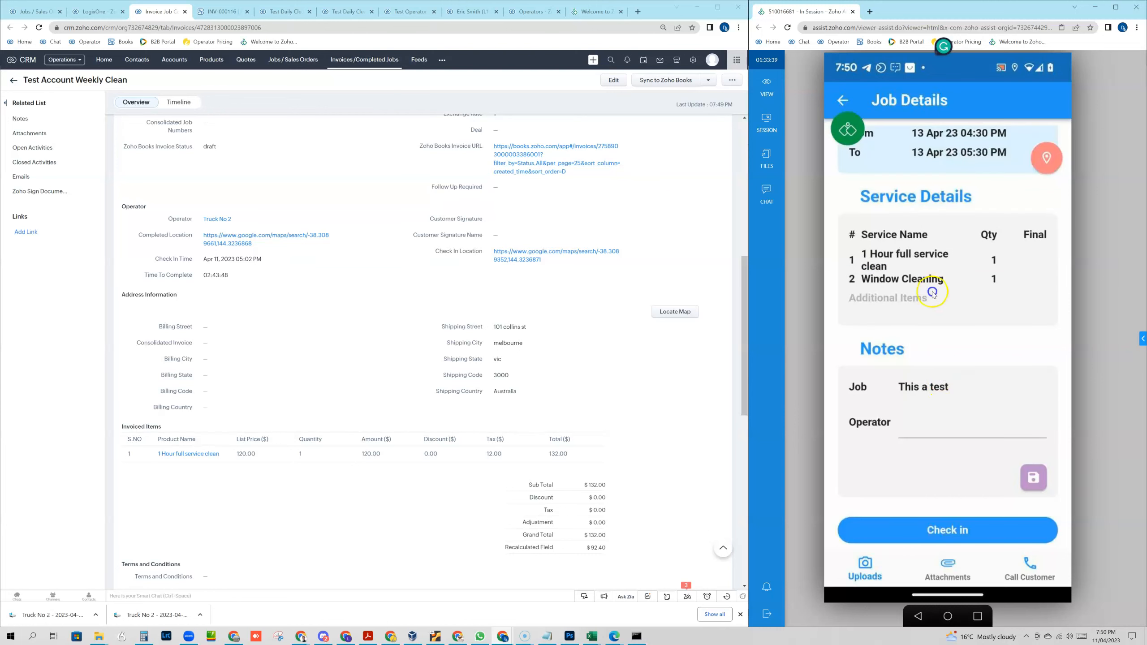
{"action": "left_click", "coordinate": [844, 103]}
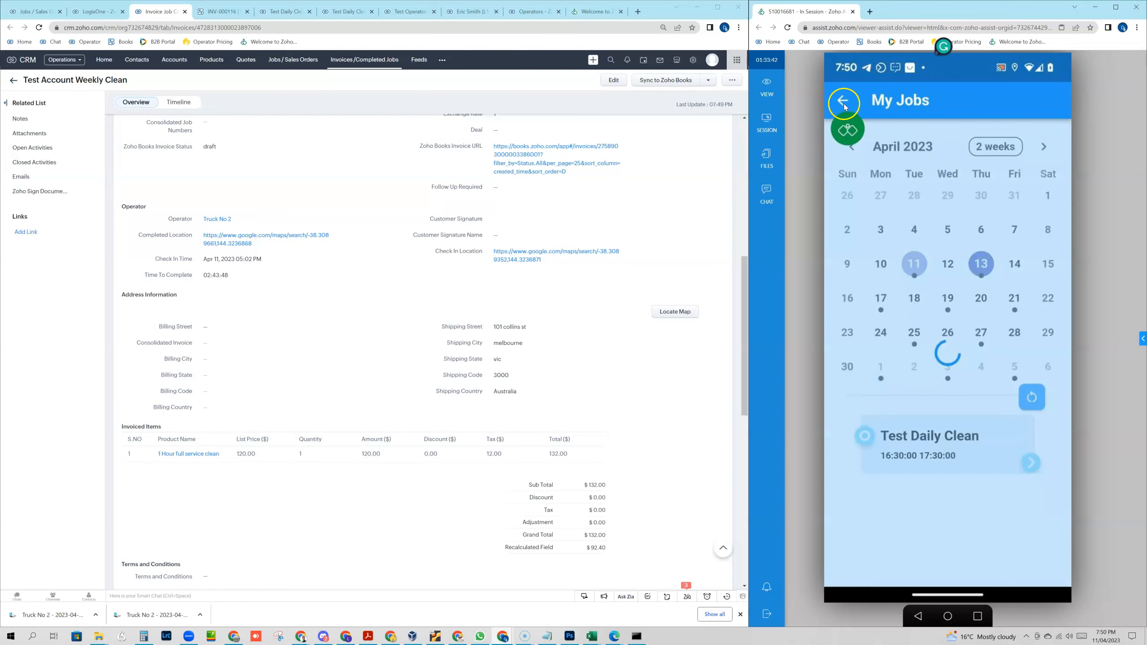
{"action": "left_click", "coordinate": [916, 265]}
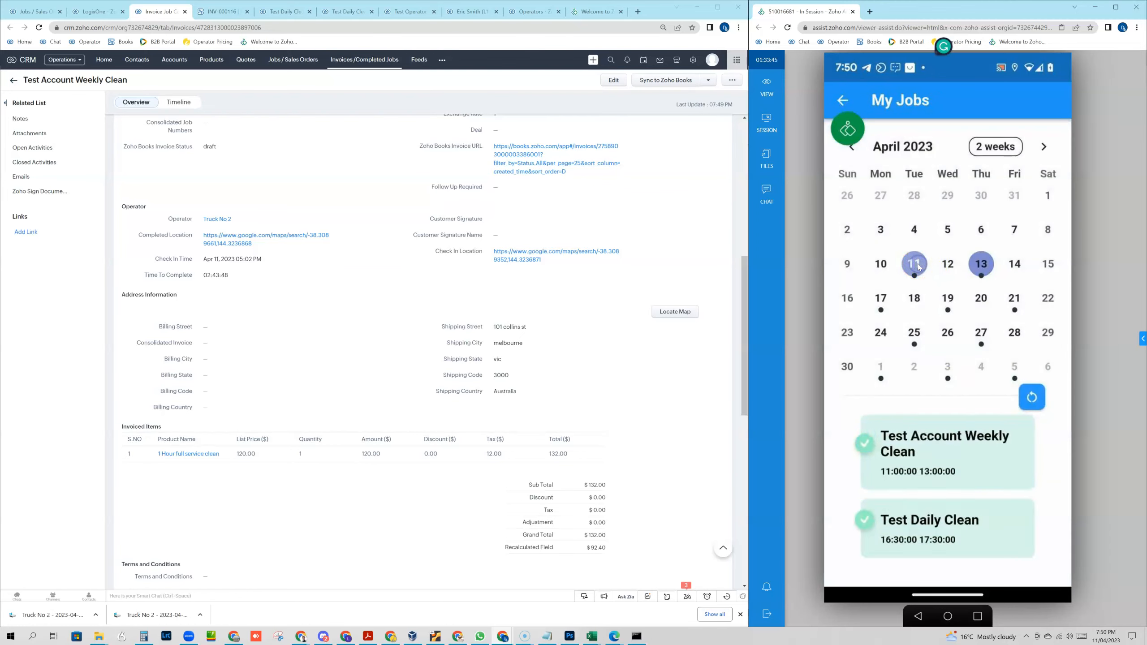
{"action": "left_click", "coordinate": [901, 538]}
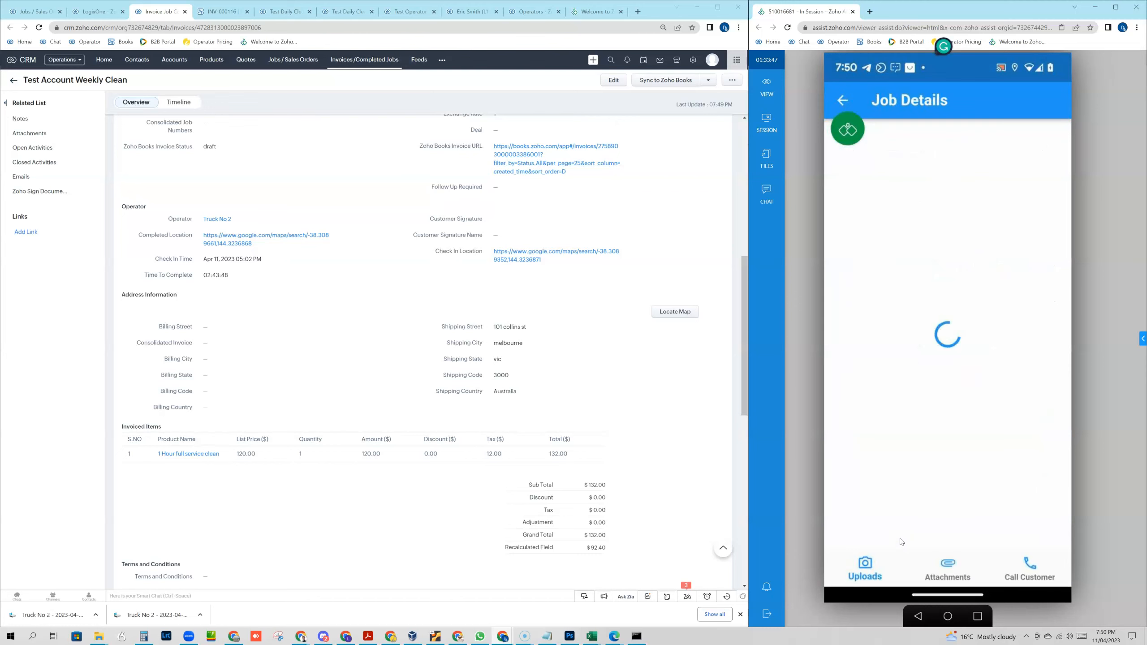
{"action": "left_click_drag", "start_coordinate": [955, 456], "coordinate": [954, 208]}
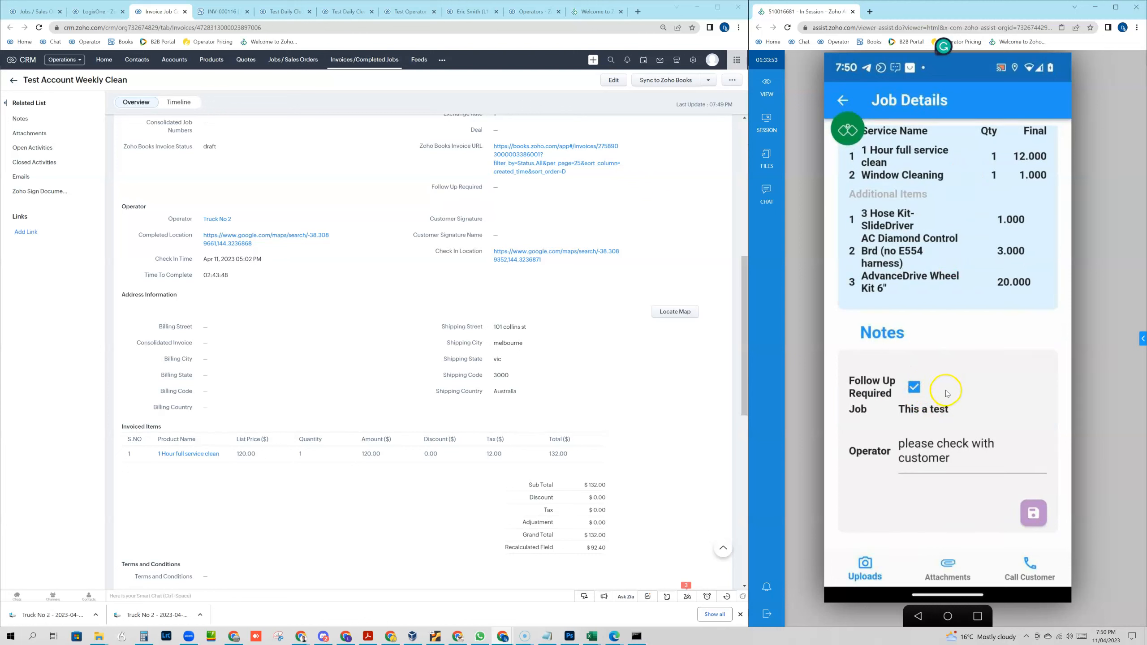
{"action": "scroll", "coordinate": [971, 434], "scroll_direction": "down", "scroll_amount": 3}
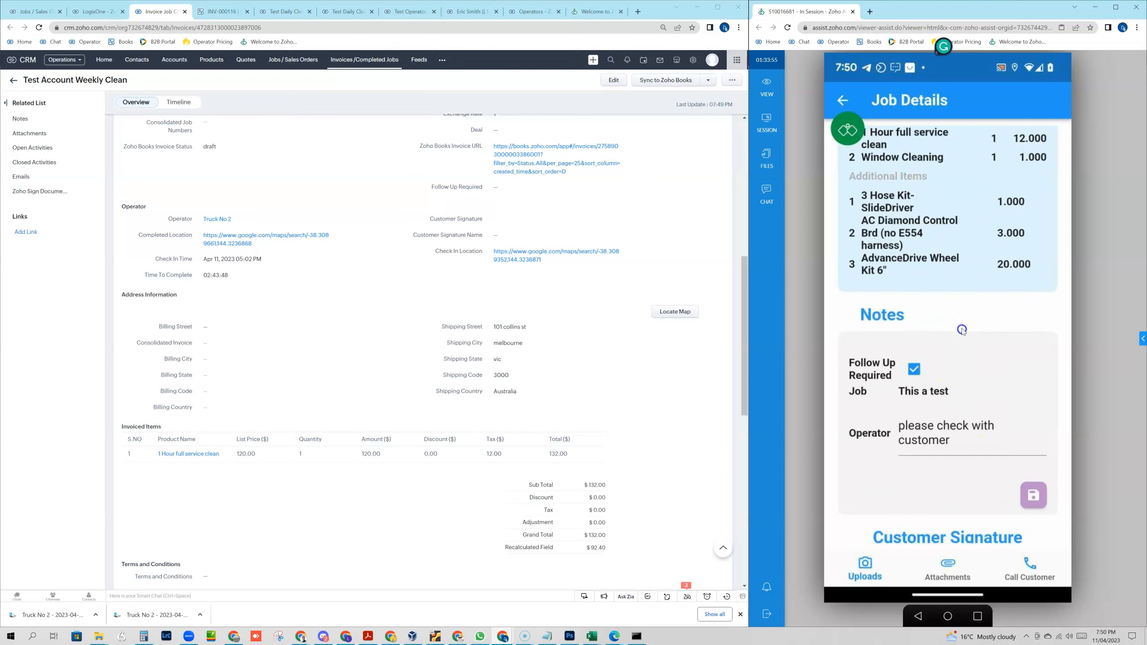
{"action": "left_click", "coordinate": [839, 104]}
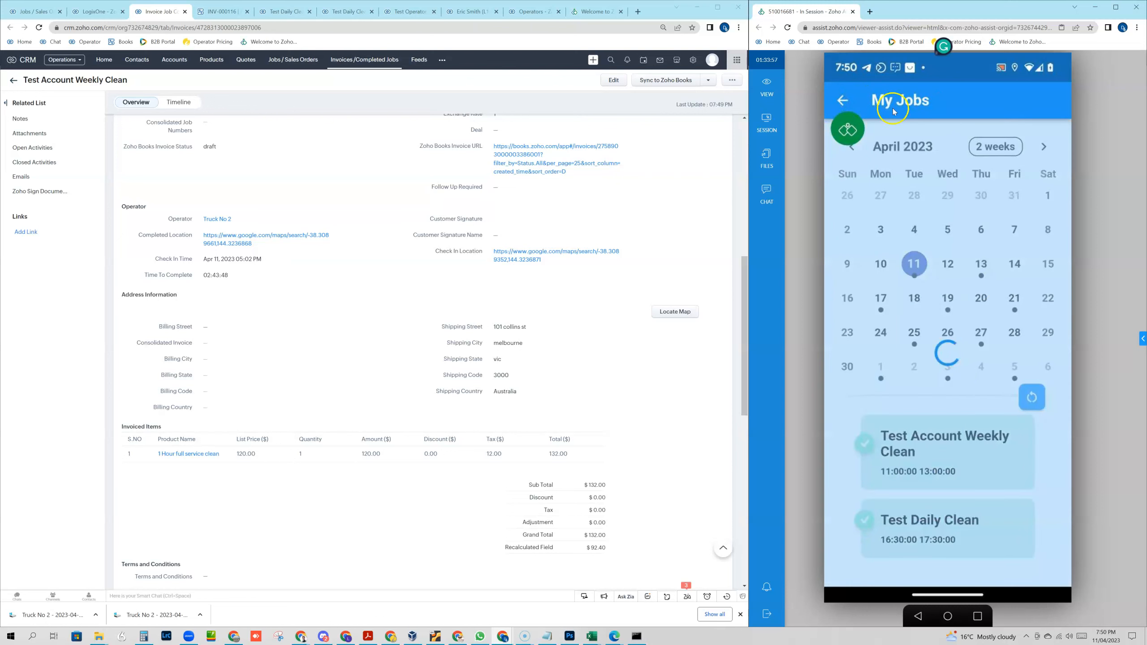
Step: Open the 17 April Test Daily Clean job and check in to it
{"action": "left_click", "coordinate": [881, 300]}
{"action": "left_click", "coordinate": [1028, 465]}
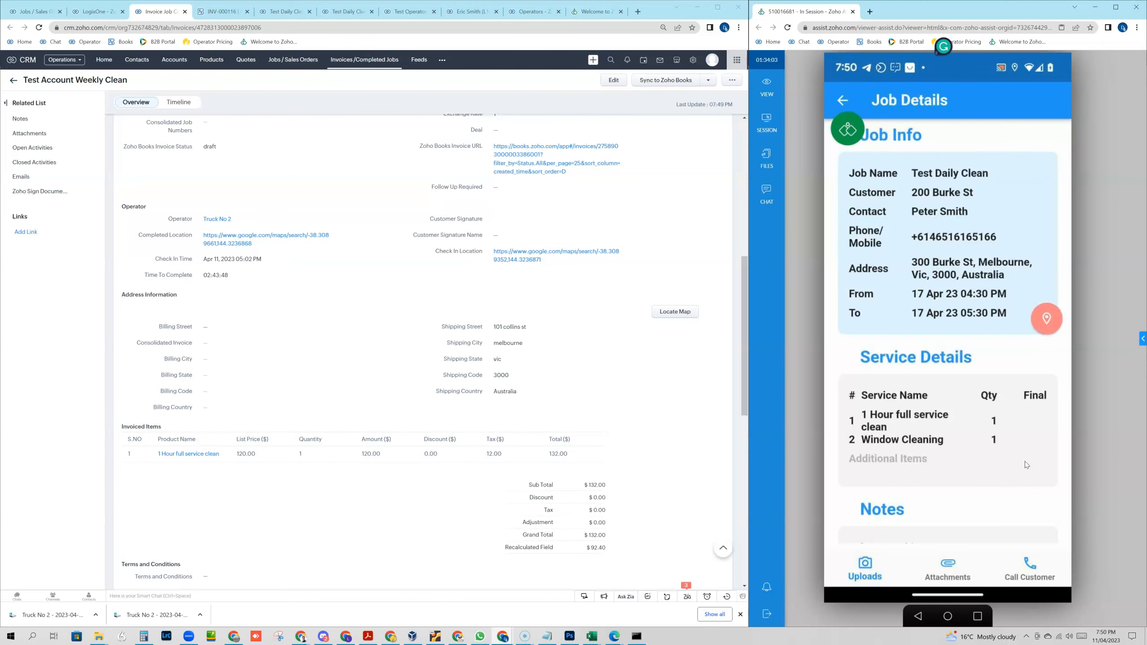
{"action": "scroll", "coordinate": [965, 340], "scroll_direction": "down", "scroll_amount": 3}
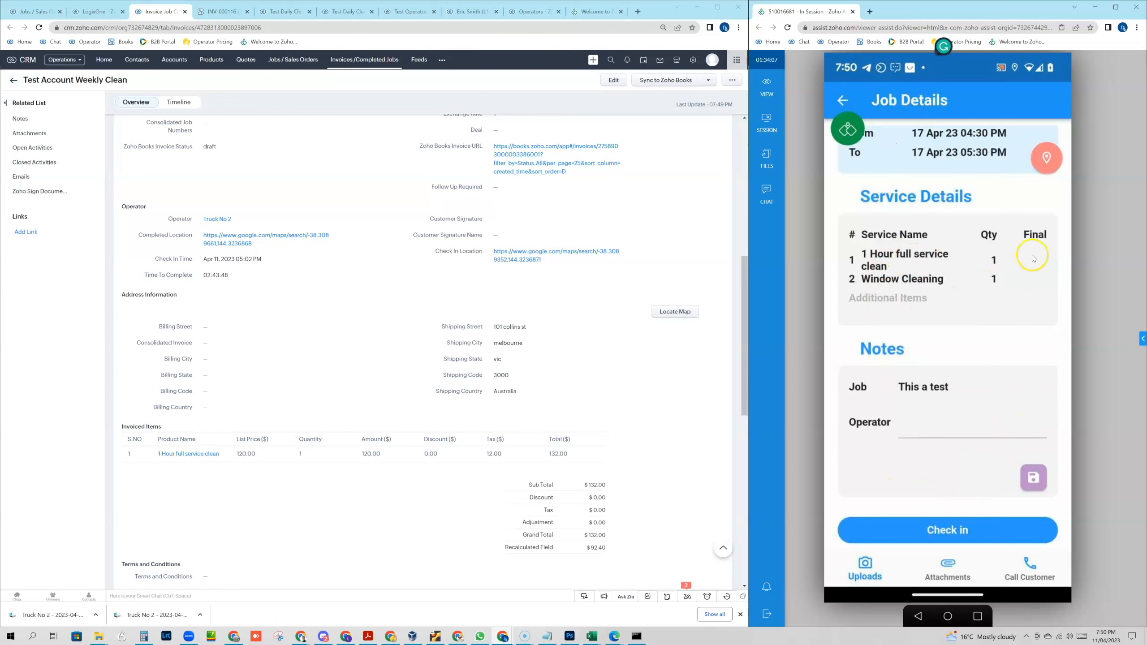
{"action": "left_click", "coordinate": [958, 530]}
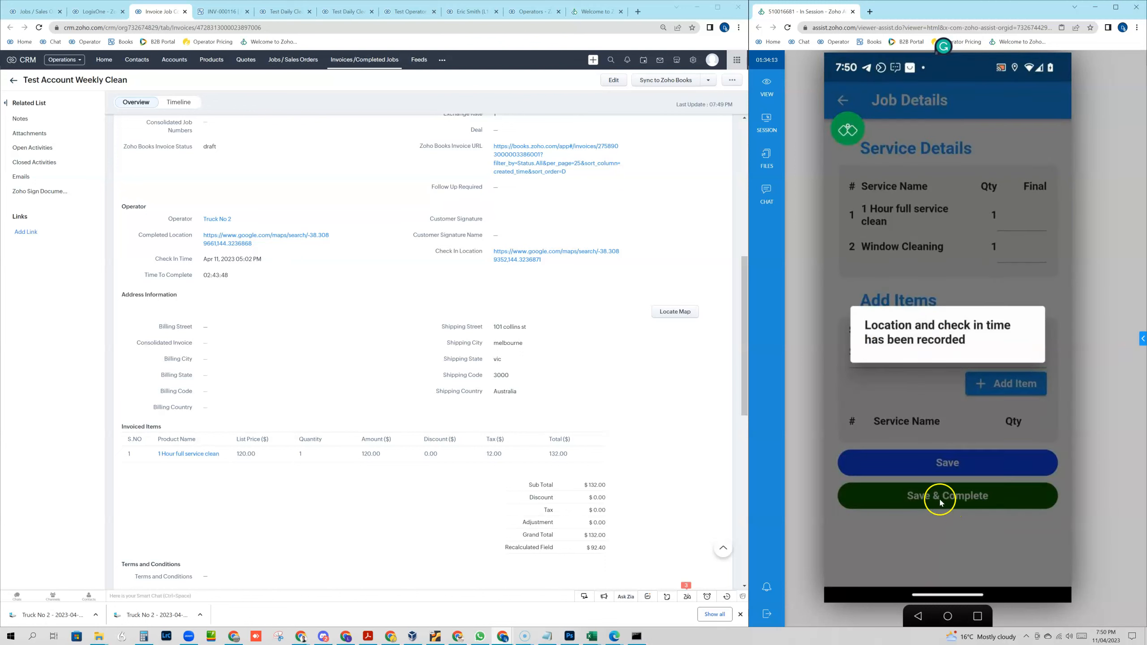
Step: Set the first service's final quantity to 1, add 2 × 1 Hour full service clean, and save
{"action": "left_click", "coordinate": [1027, 223]}
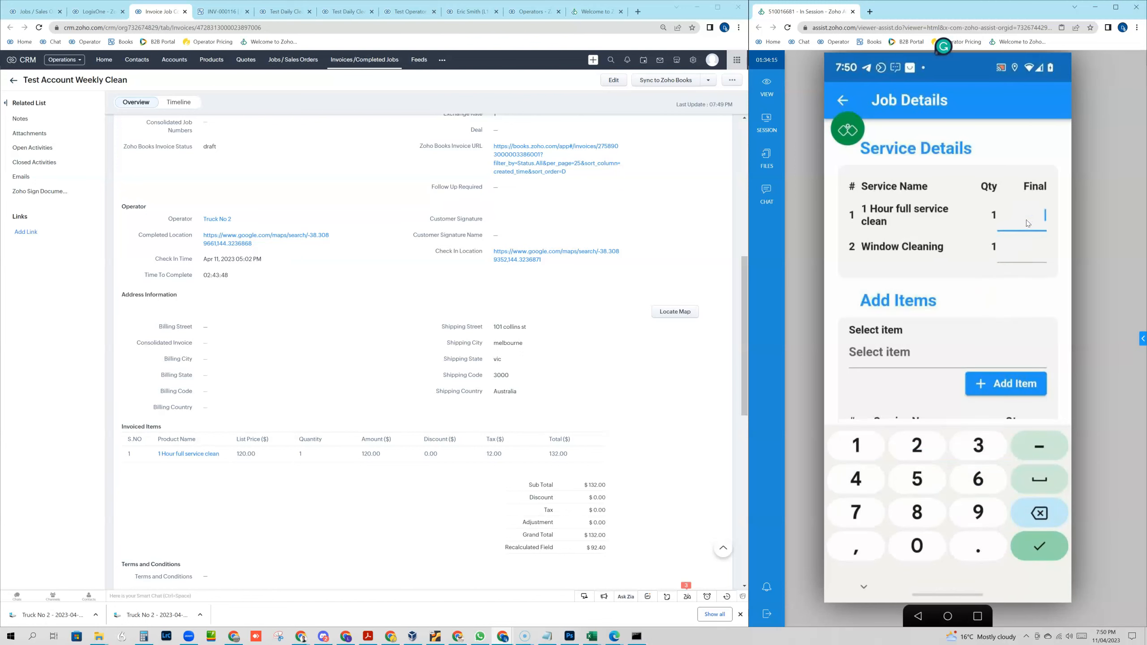
{"action": "type", "text": "1"}
{"action": "left_click", "coordinate": [903, 355]}
{"action": "left_click", "coordinate": [900, 379]}
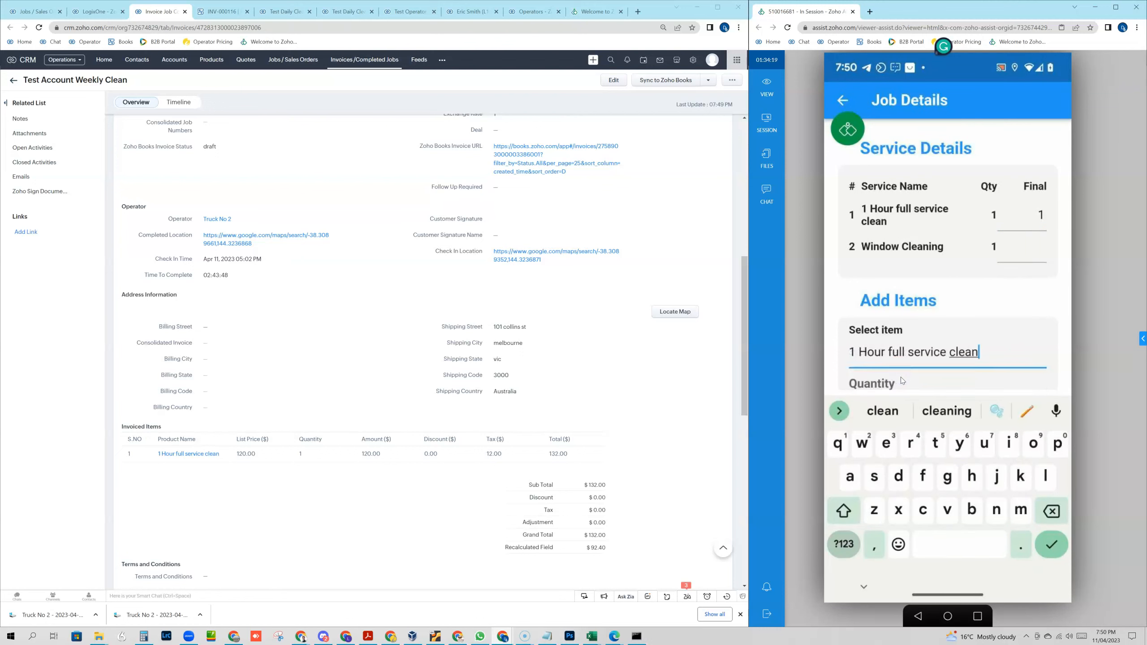
{"action": "left_click_drag", "start_coordinate": [1003, 352], "coordinate": [1000, 277]}
{"action": "left_click", "coordinate": [870, 314]}
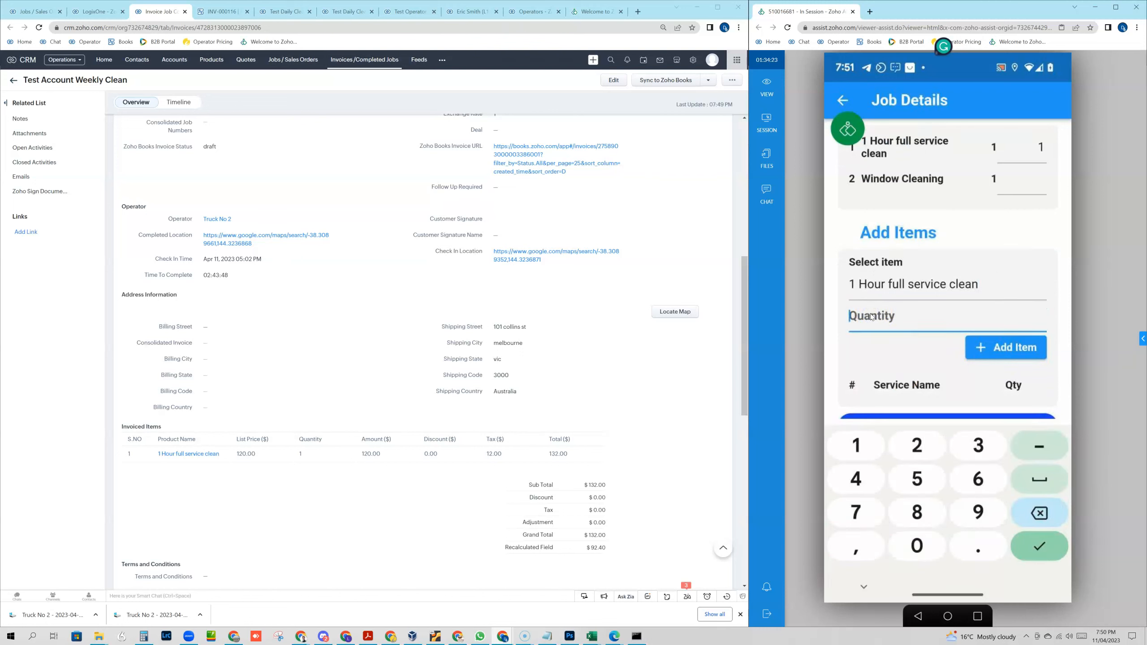
{"action": "type", "text": "2"}
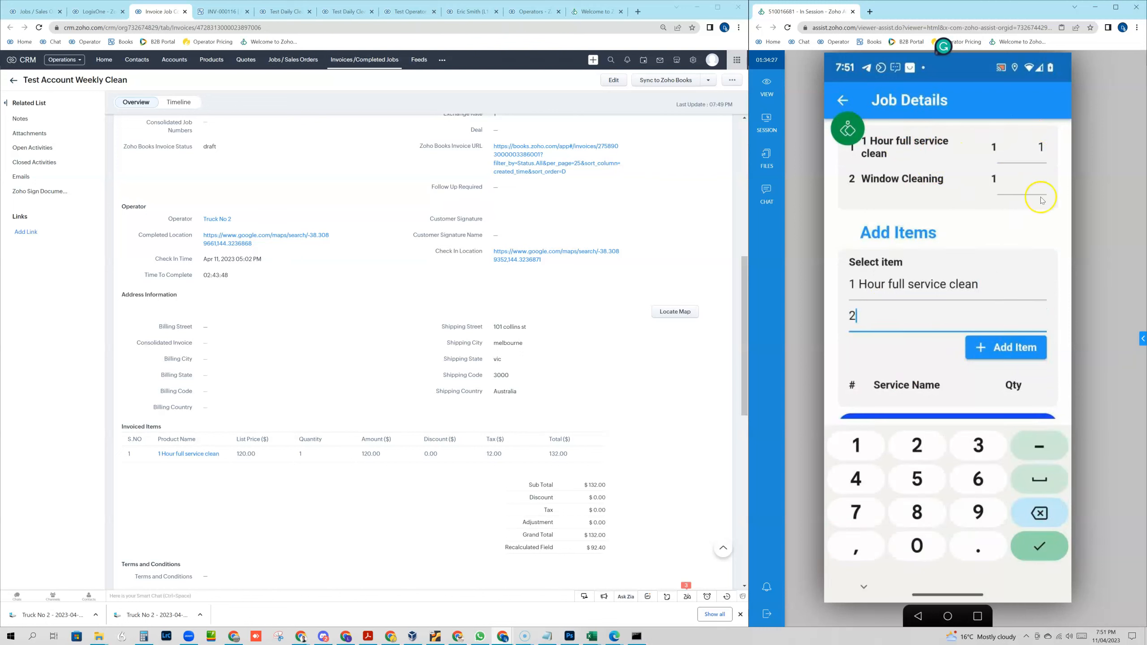
{"action": "left_click", "coordinate": [1038, 354]}
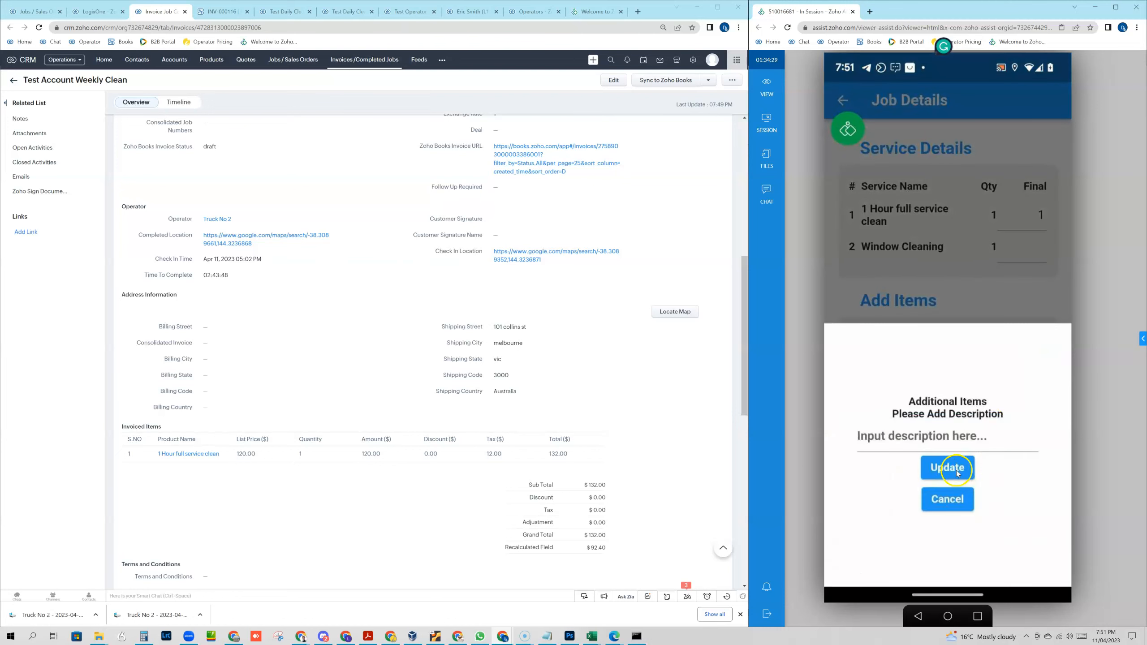
{"action": "left_click", "coordinate": [956, 470]}
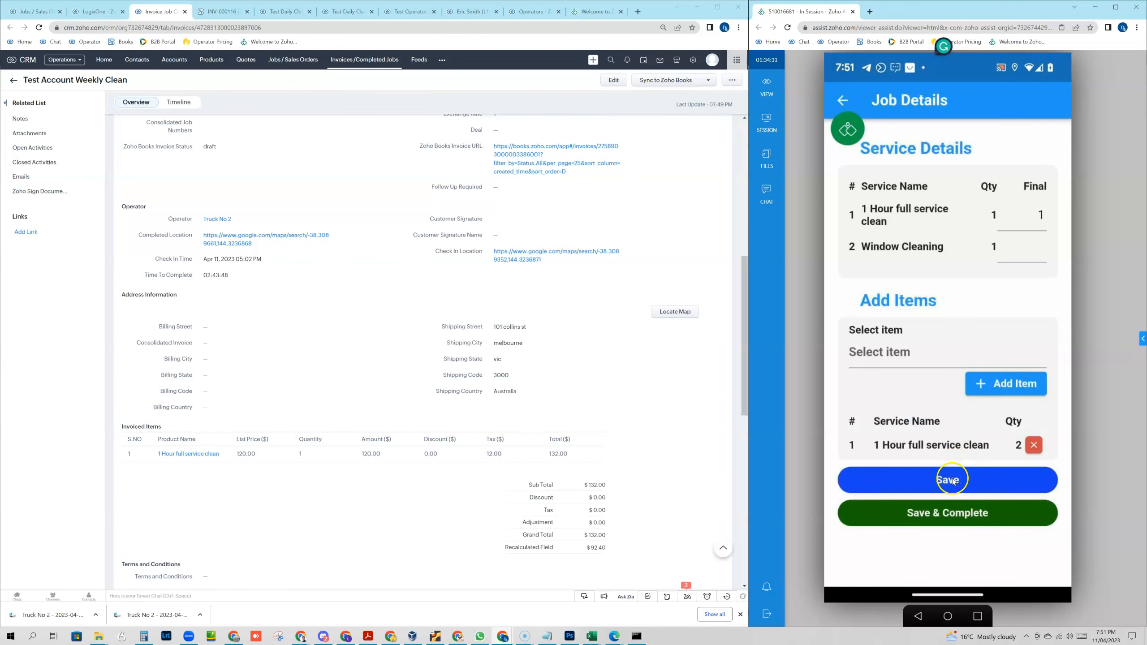
{"action": "left_click", "coordinate": [952, 479]}
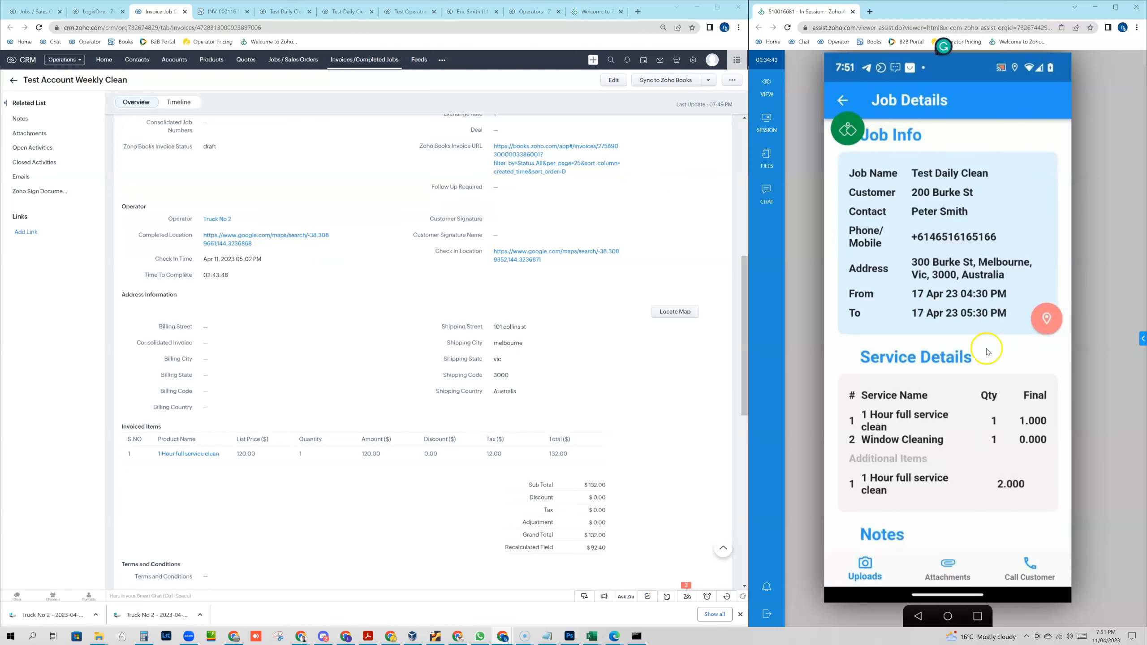
Step: Start completing the job, setting Window Cleaning's final quantity to 1 and saving
{"action": "left_click_drag", "start_coordinate": [970, 189], "coordinate": [973, 159]}
{"action": "left_click", "coordinate": [976, 525]}
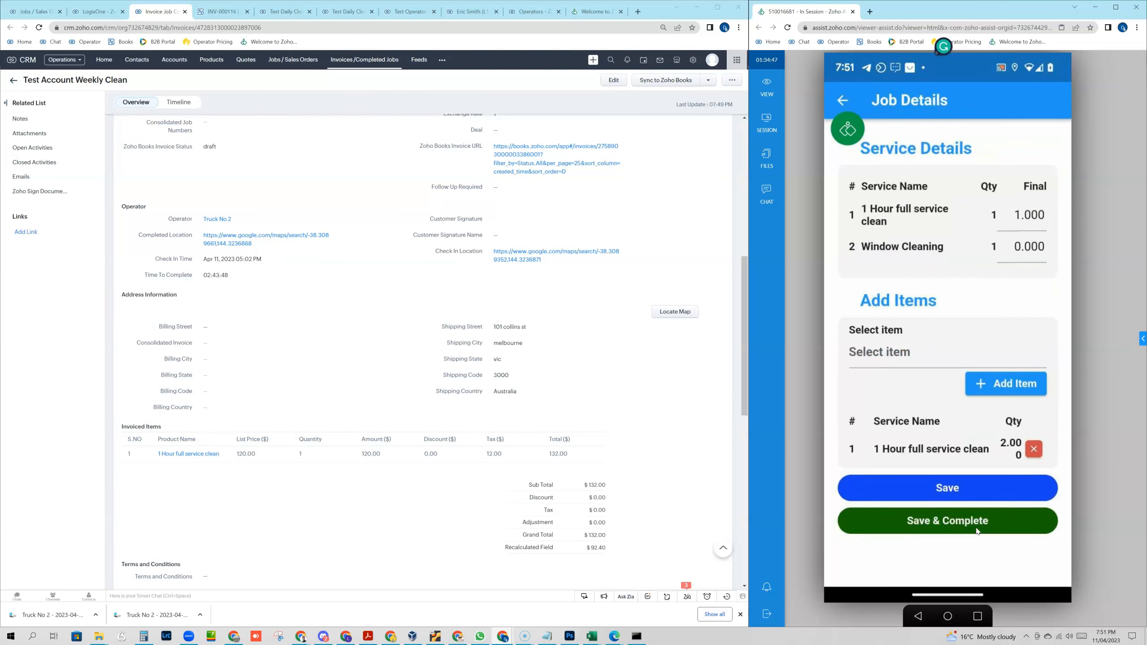
{"action": "left_click", "coordinate": [1030, 251]}
{"action": "left_click", "coordinate": [1023, 248]}
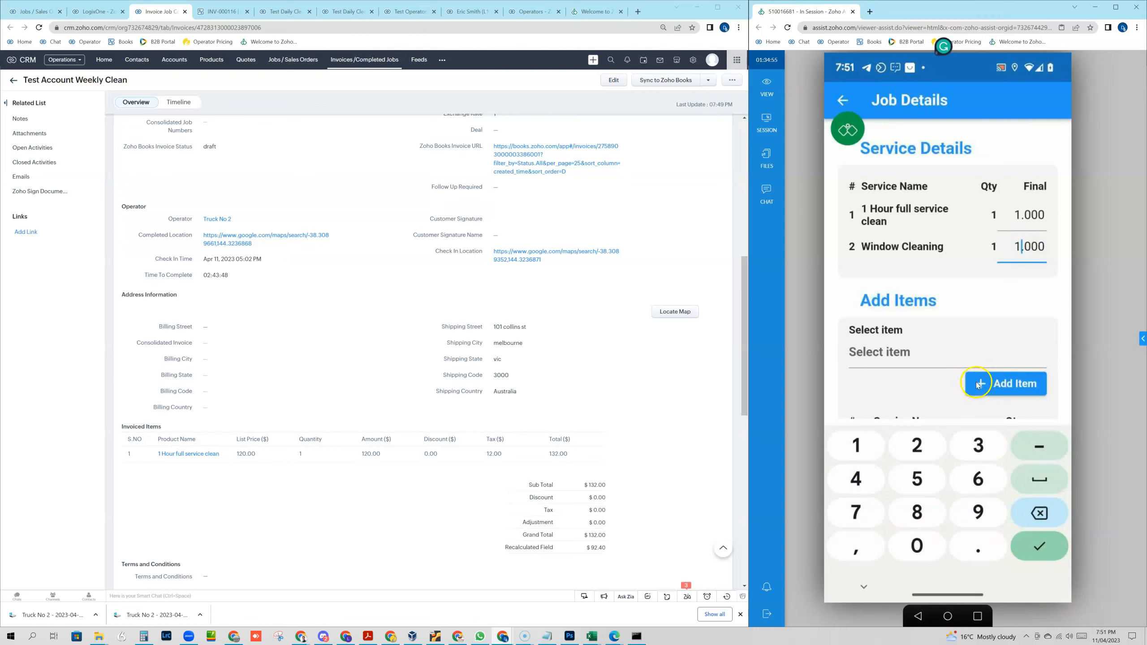
{"action": "left_click", "coordinate": [862, 587]}
{"action": "left_click", "coordinate": [941, 483]}
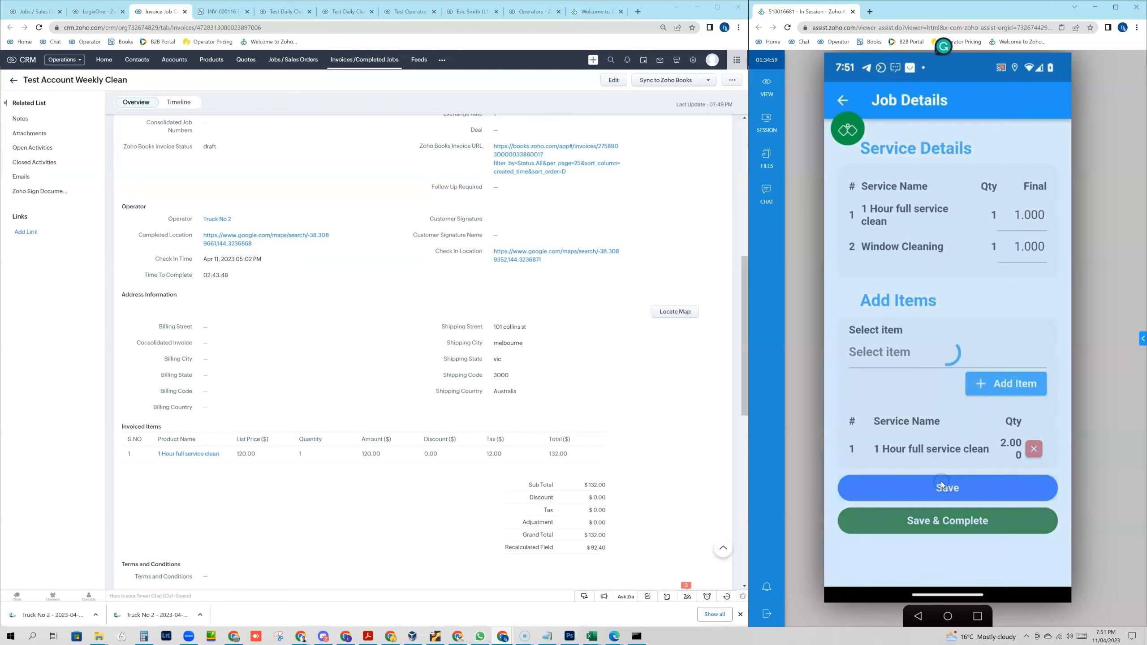
{"action": "left_click", "coordinate": [943, 484]}
Step: Finish completing the job and go to the CRM Home dashboard
{"action": "left_click", "coordinate": [902, 454]}
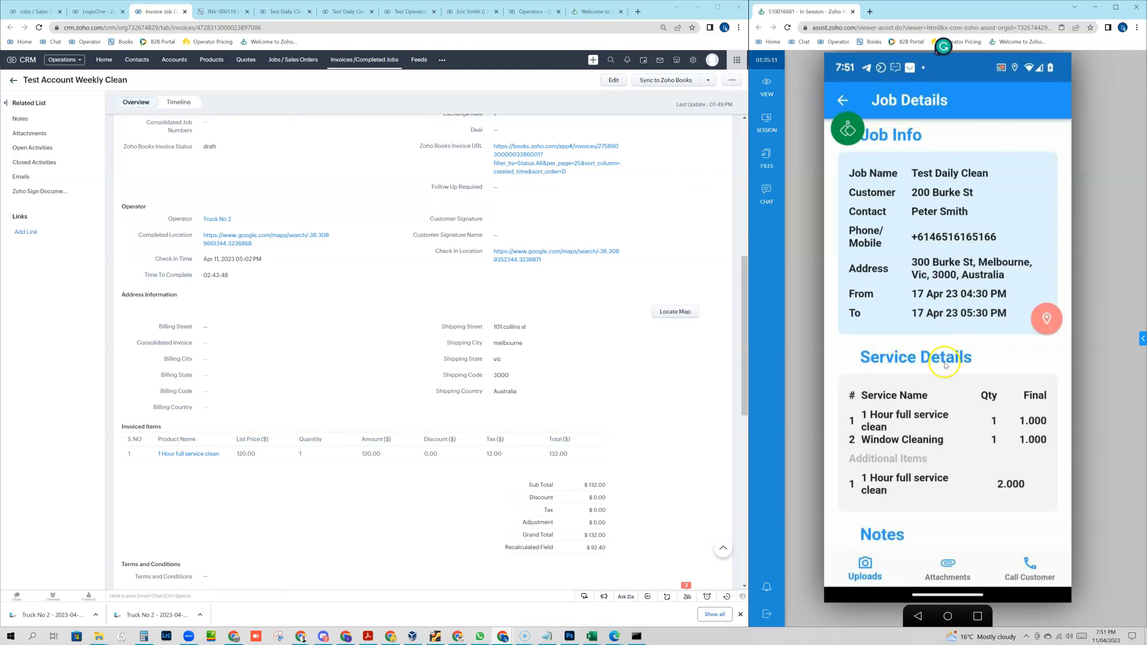
{"action": "left_click_drag", "start_coordinate": [936, 435], "coordinate": [934, 317]}
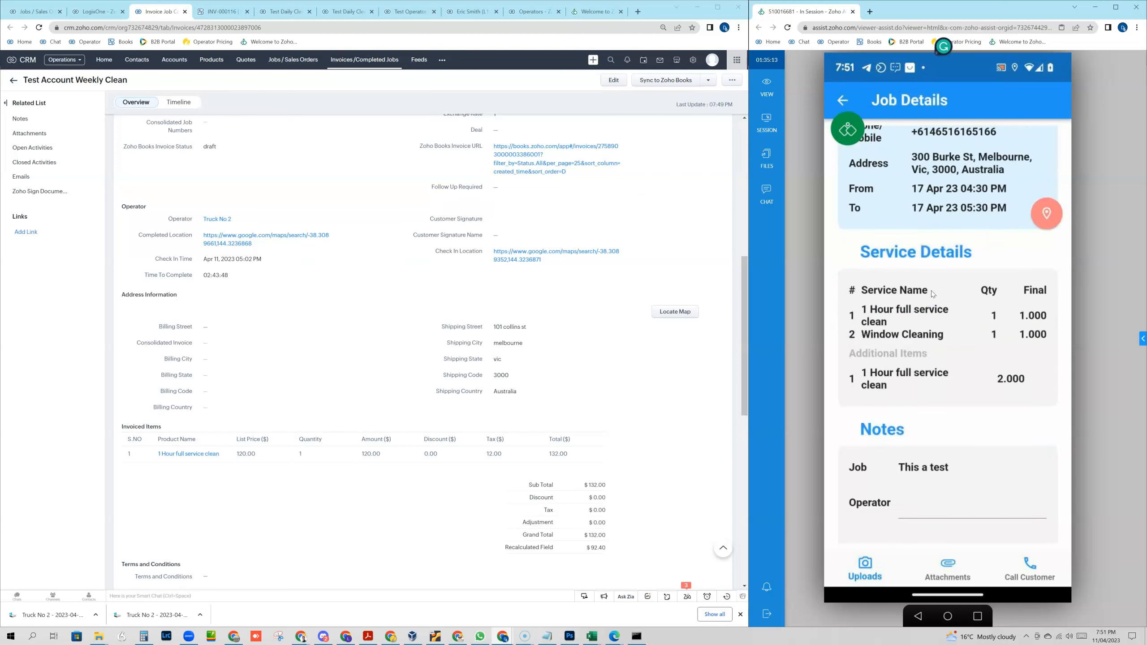
{"action": "scroll", "coordinate": [933, 294], "scroll_direction": "down", "scroll_amount": 2}
{"action": "left_click", "coordinate": [982, 384]}
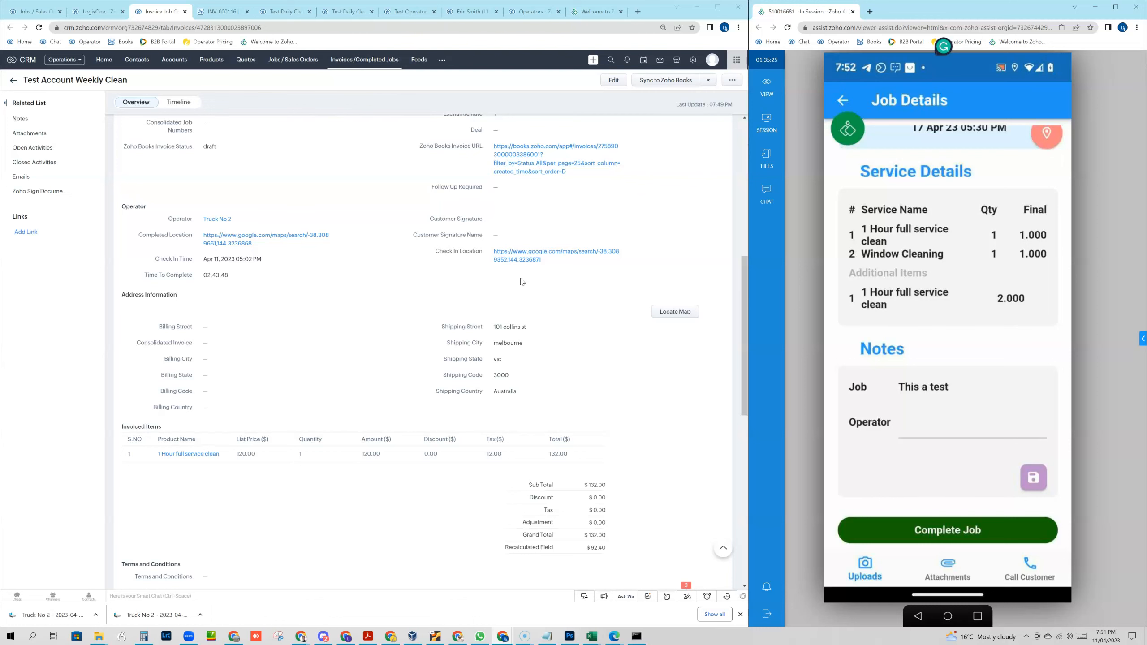
{"action": "left_click", "coordinate": [103, 64]}
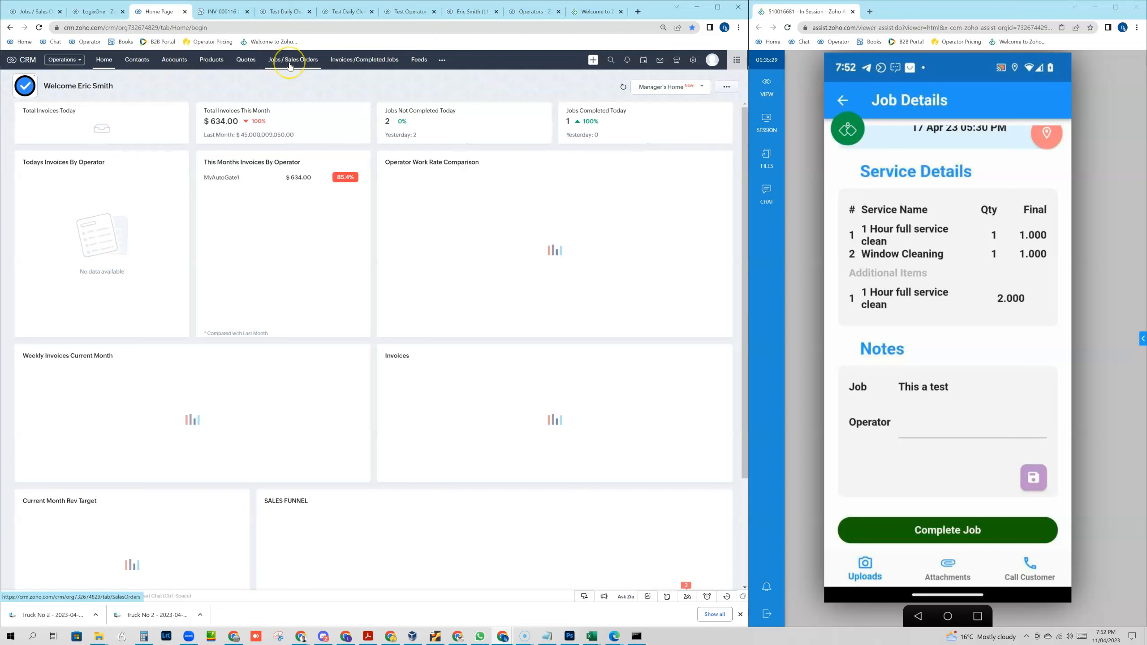
Step: Load the Home dashboard with invoice totals and the Operator Work Rate Comparison chart
{"action": "left_click", "coordinate": [337, 66]}
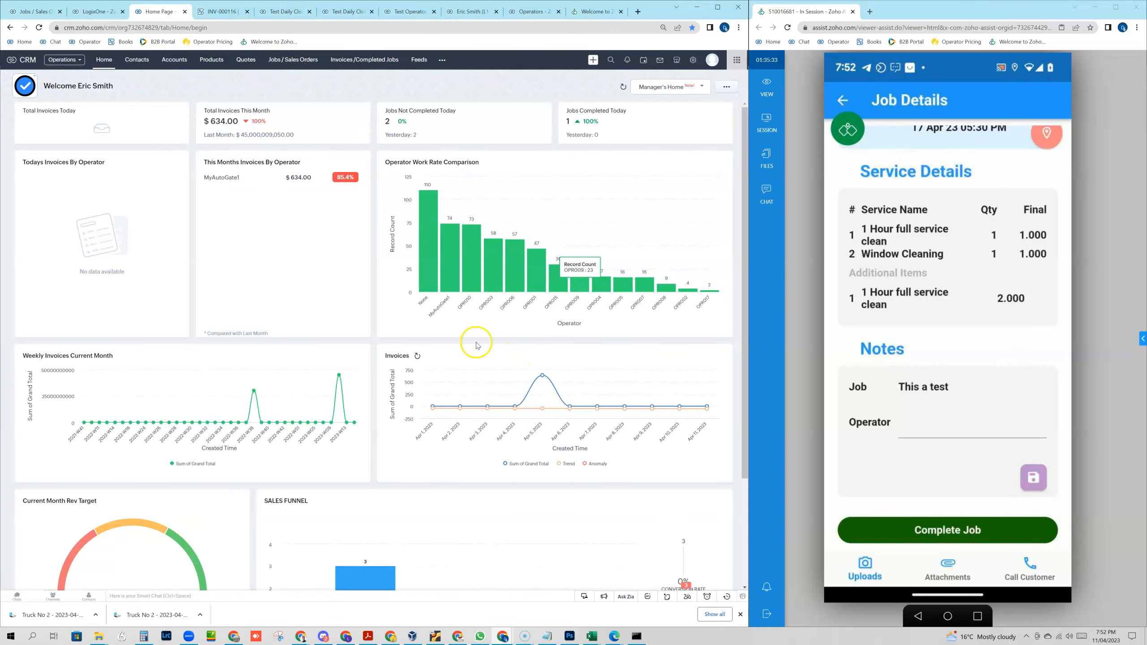
{"action": "mouse_move", "coordinate": [456, 265]}
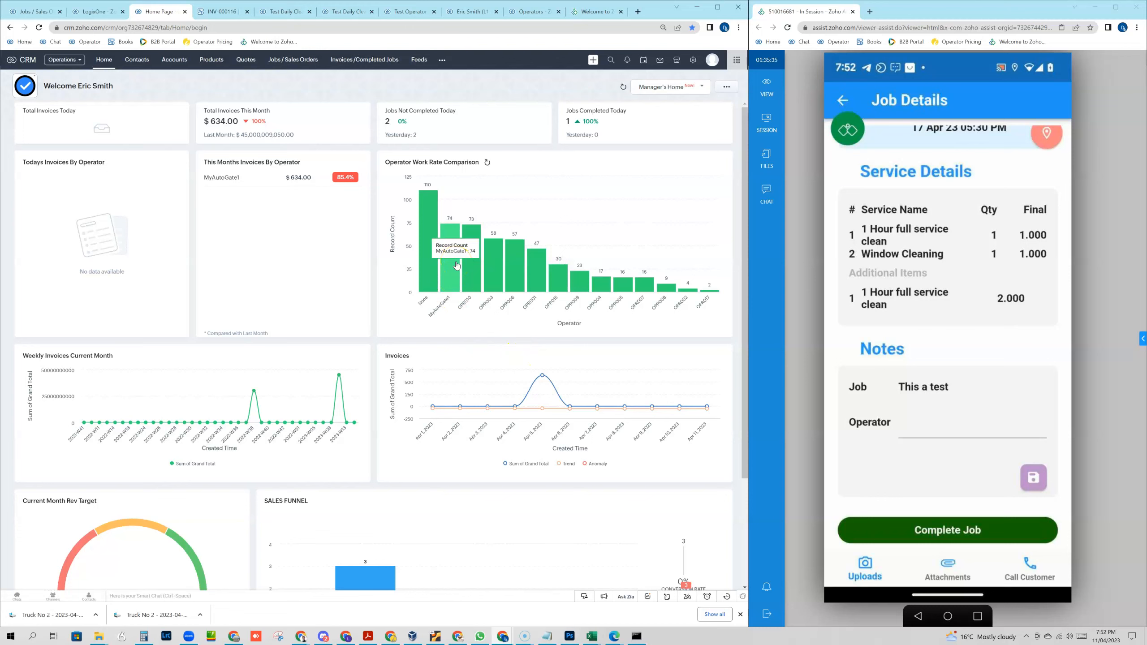